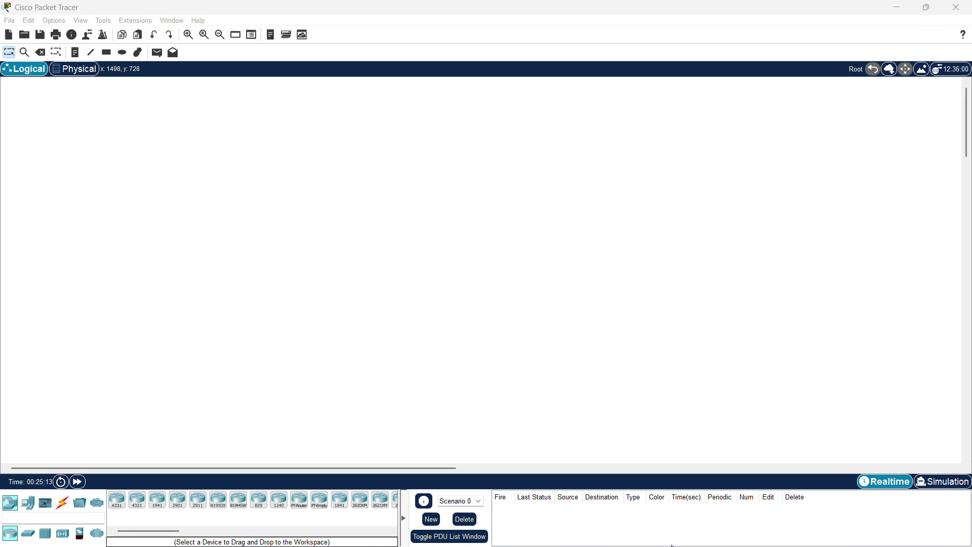
- Look over the introduction of the static routing article in the browser and return to Cisco Packet Tracer
left_click(894, 16)
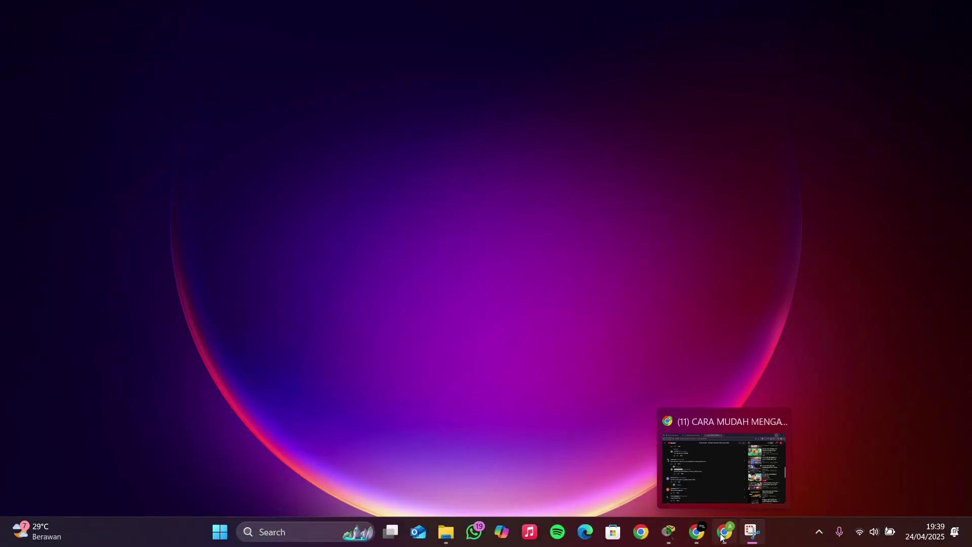
left_click(698, 532)
scroll(461, 442, "down", 2)
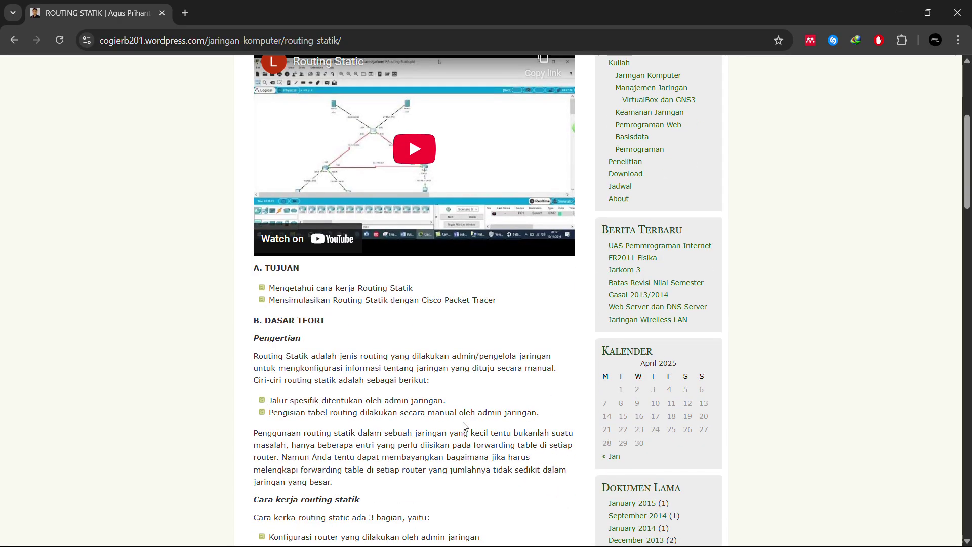
left_click(900, 13)
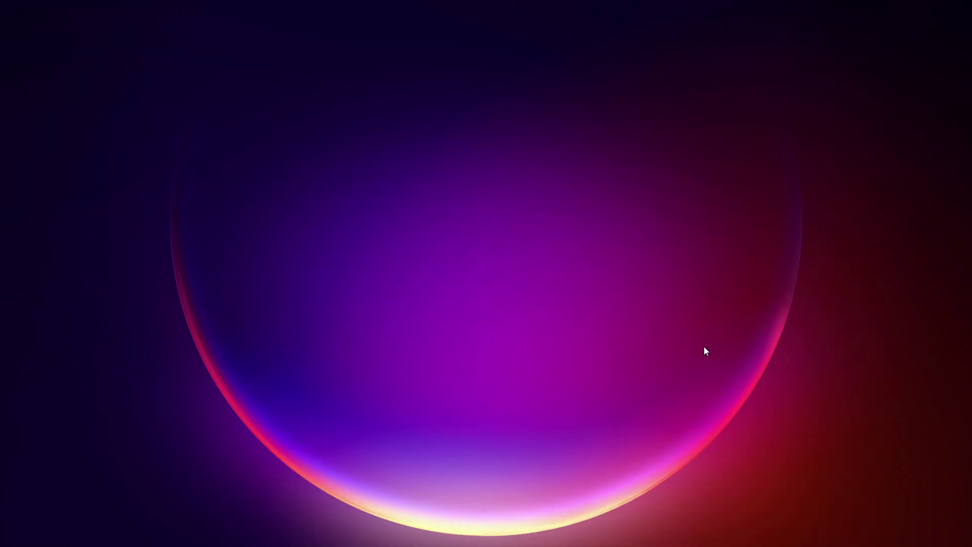
left_click(674, 538)
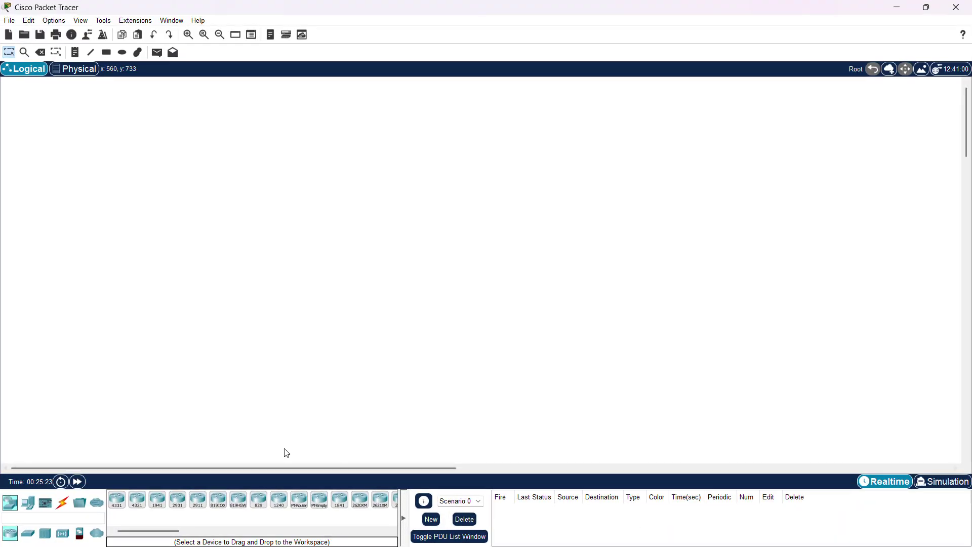
- Place four generic PCs in a row along the lower part of the workspace
left_click(34, 501)
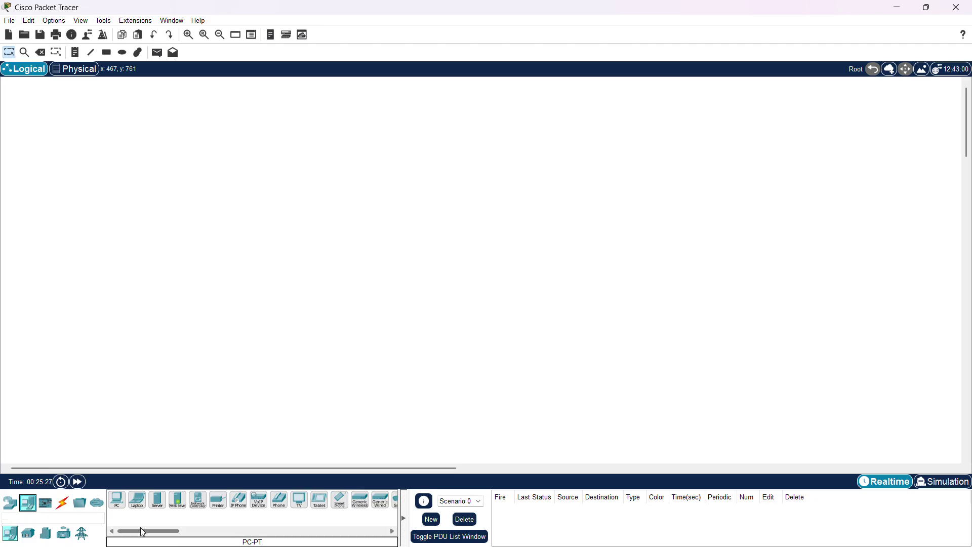
left_click(119, 503)
left_click(199, 383)
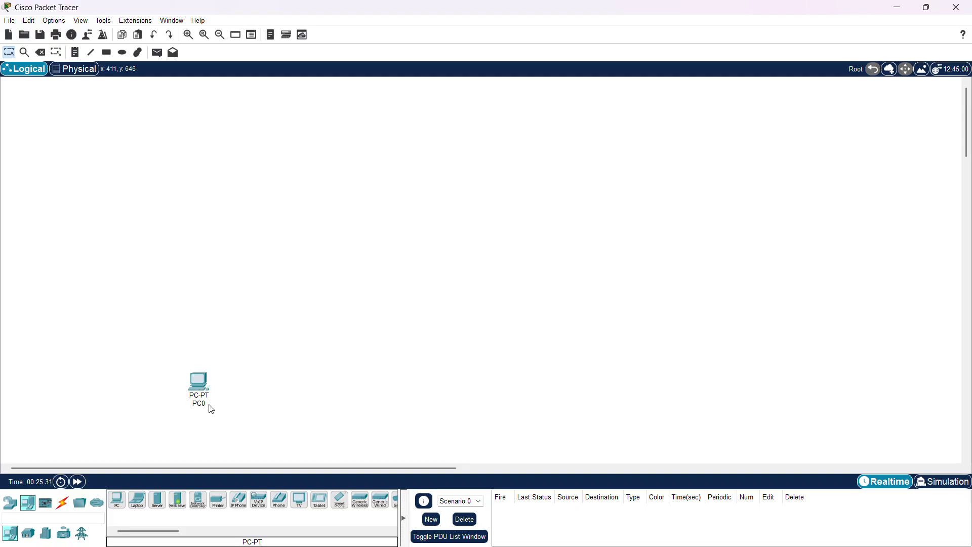
left_click(117, 500)
left_click(257, 390)
left_click(116, 506)
left_click(317, 392)
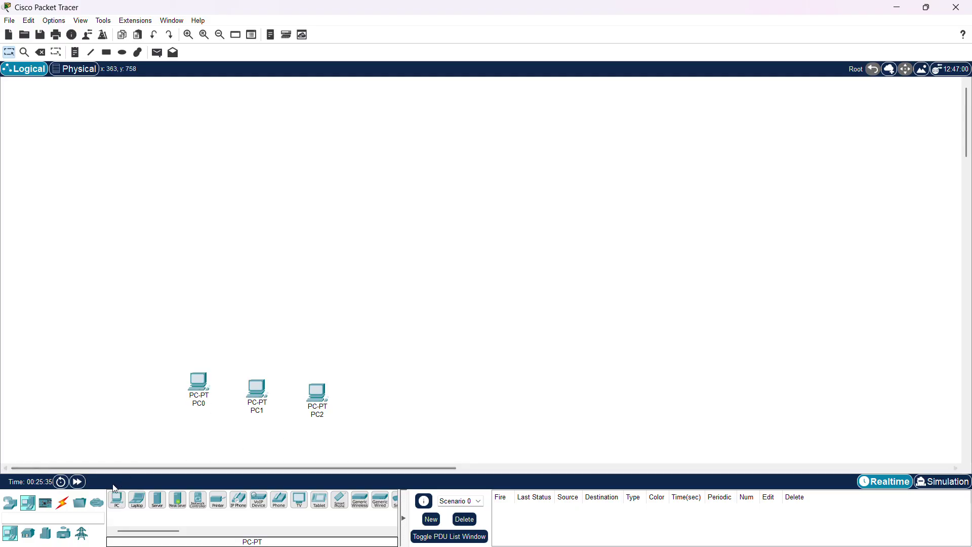
left_click(117, 499)
left_click(372, 398)
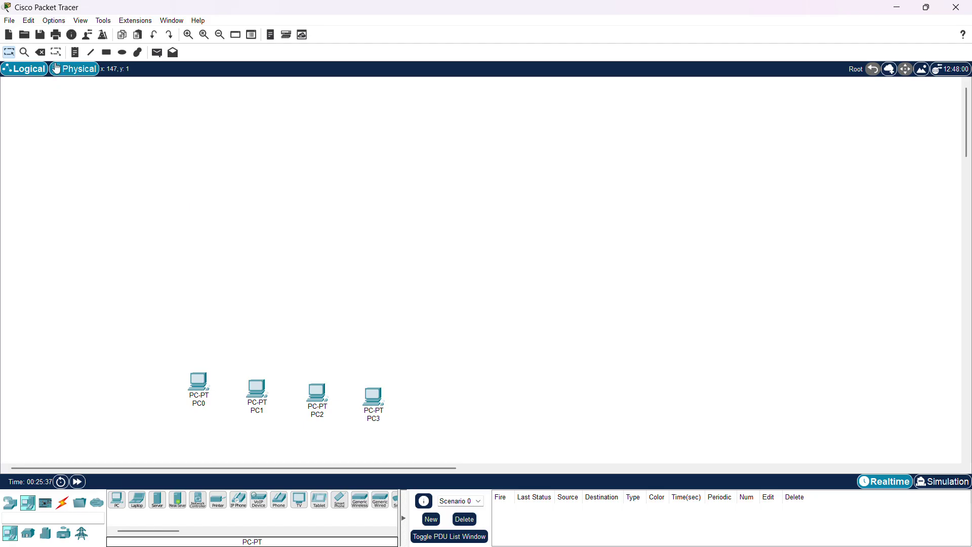
- Delete PC0 from the row of PCs and return to selection mode
left_click(40, 53)
left_click(195, 384)
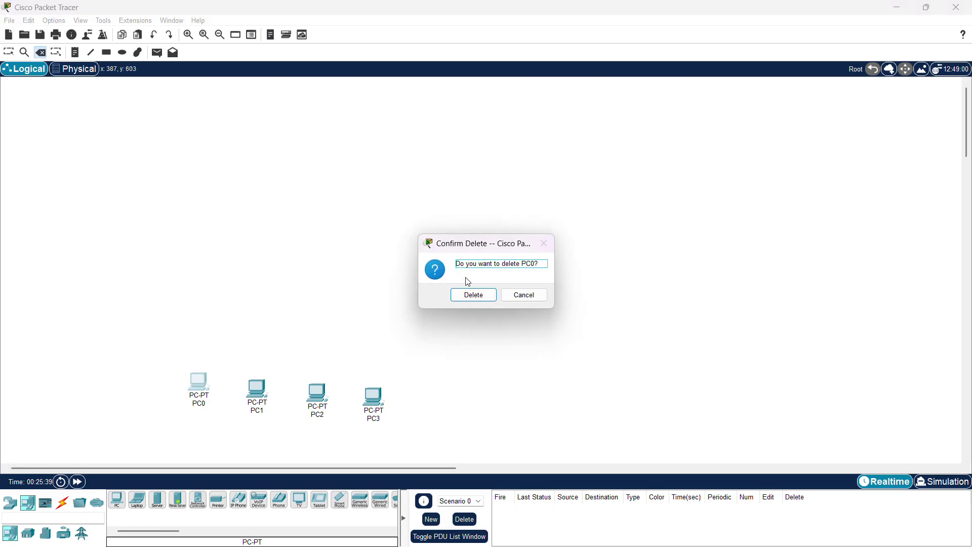
left_click(471, 293)
left_click(9, 52)
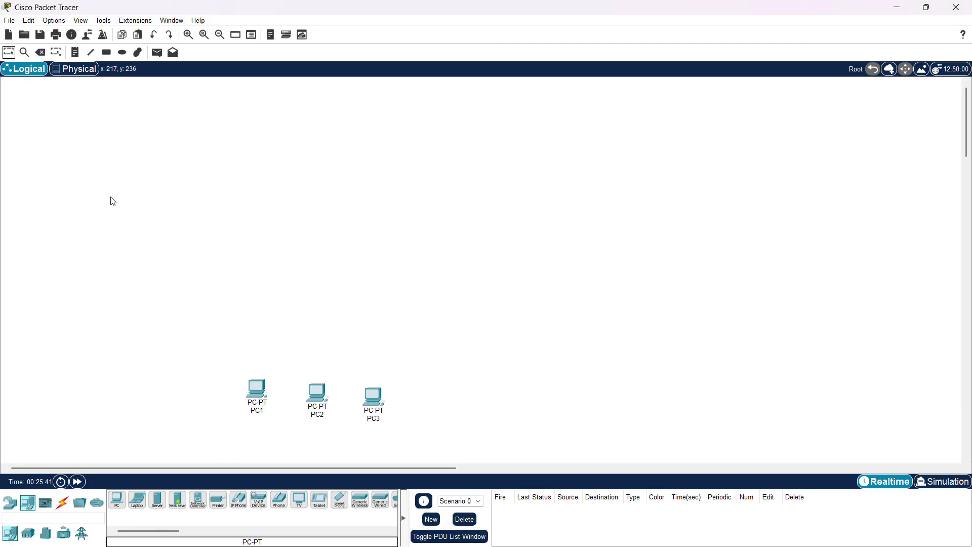
- Spread out the three remaining PCs, with PC1 and PC2 as a pair and PC3 far to their right
left_click_drag(258, 389, 187, 391)
left_click_drag(324, 402, 293, 400)
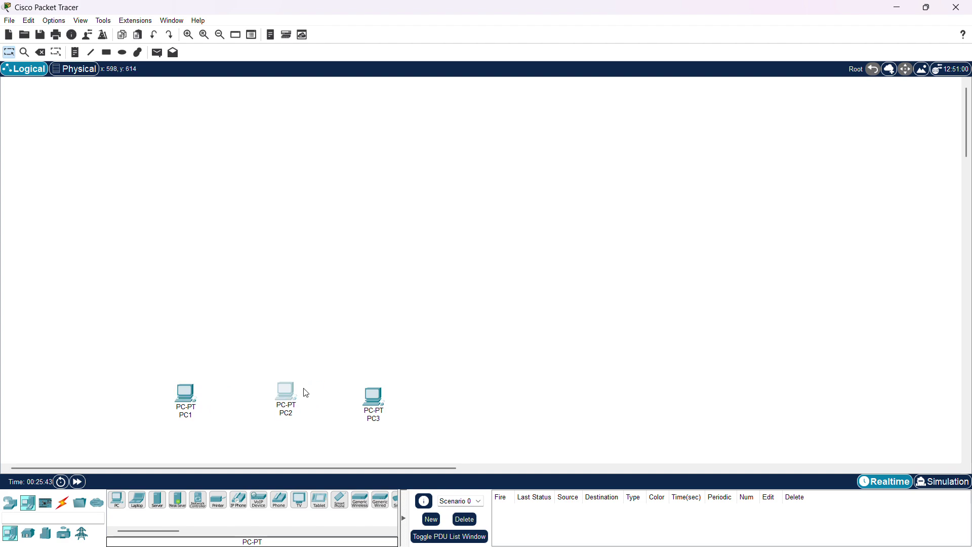
left_click_drag(376, 401, 548, 393)
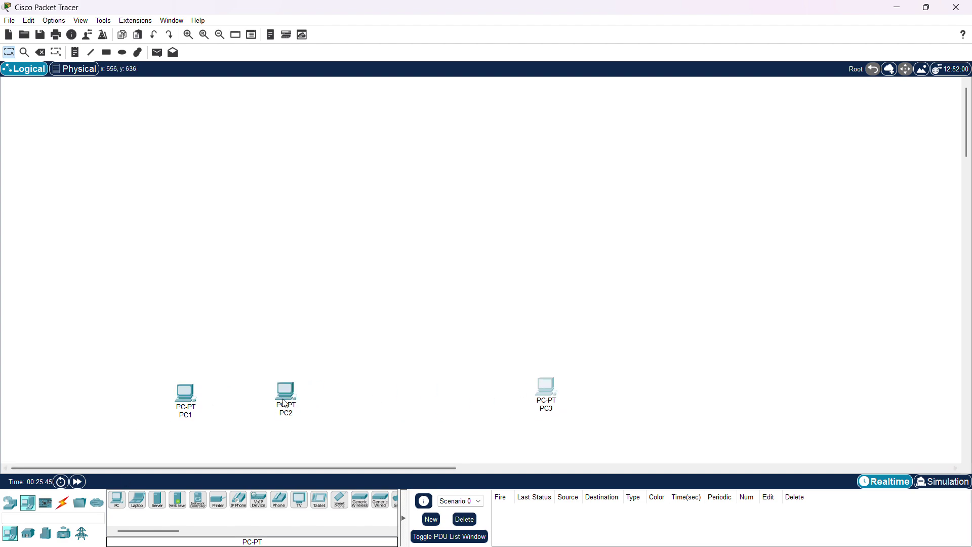
left_click_drag(286, 392, 296, 395)
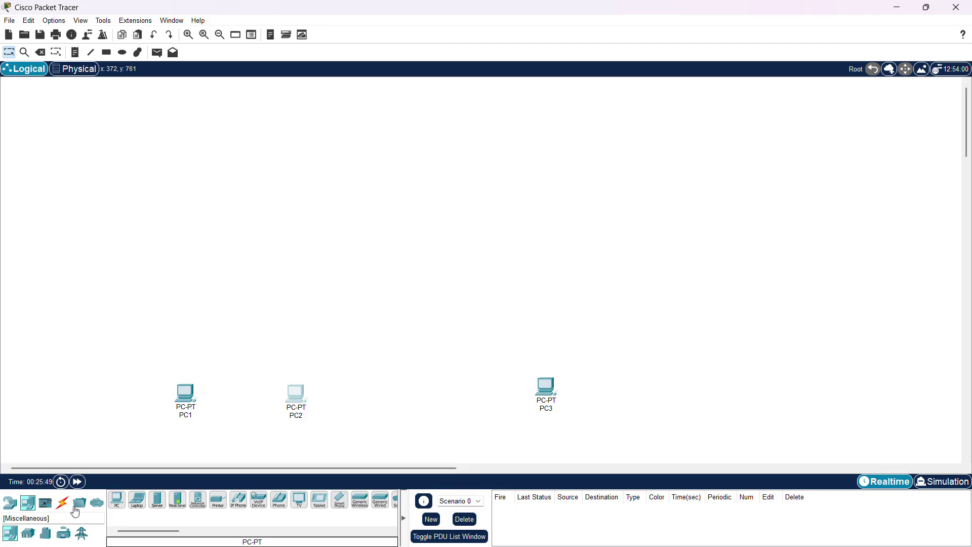
- Add four generic Router-PT devices above the PCs
left_click(6, 502)
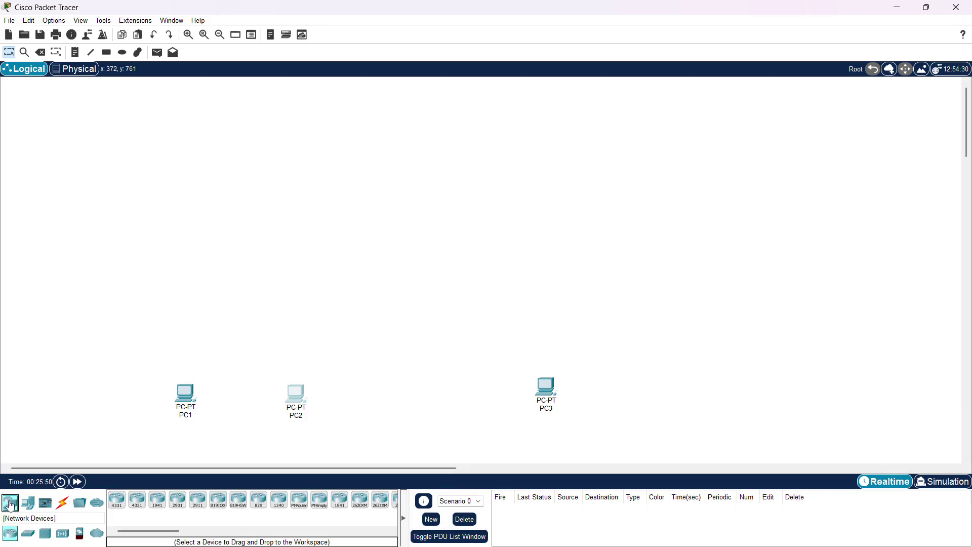
left_click(300, 504)
left_click(247, 314)
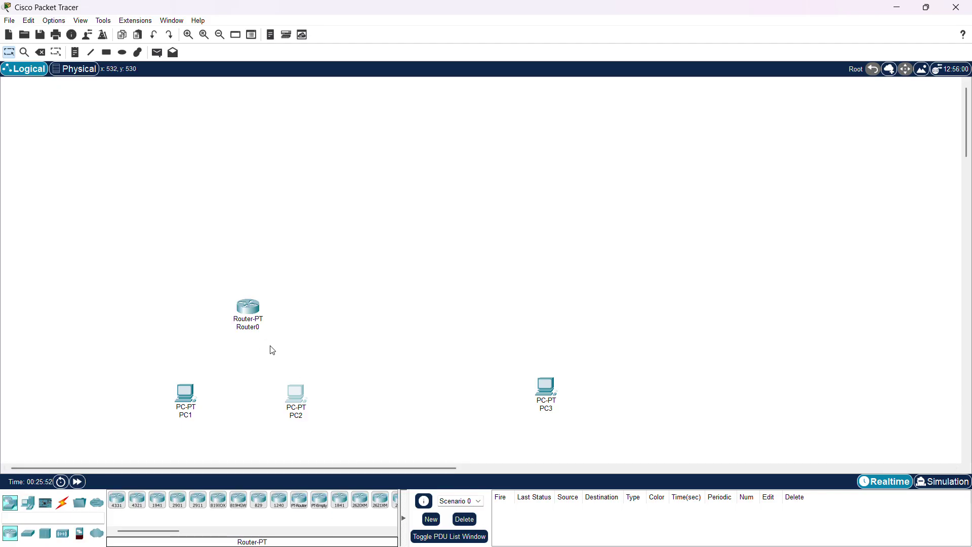
mouse_move(303, 510)
left_mouse_down()
mouse_move(473, 302)
mouse_move(466, 310)
left_mouse_up()
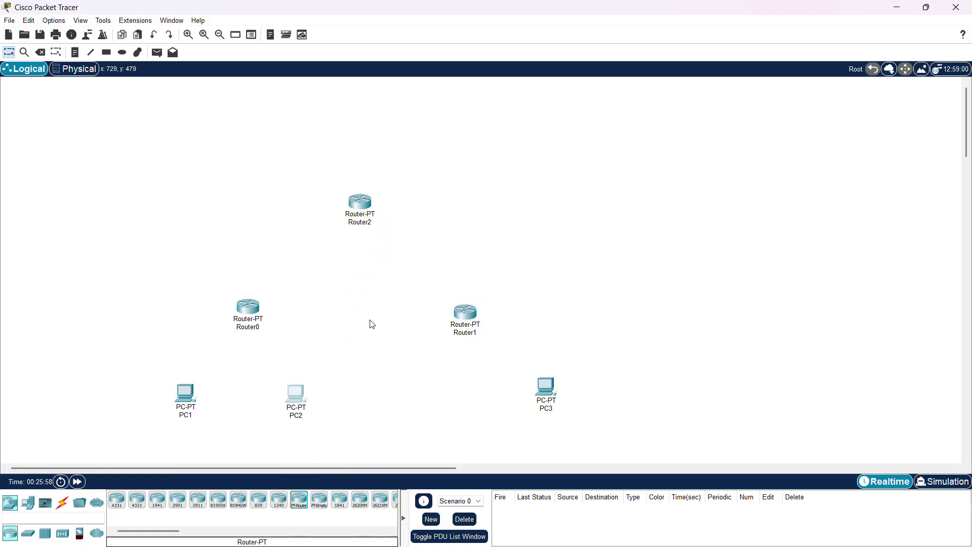
left_click_drag(300, 503, 303, 499)
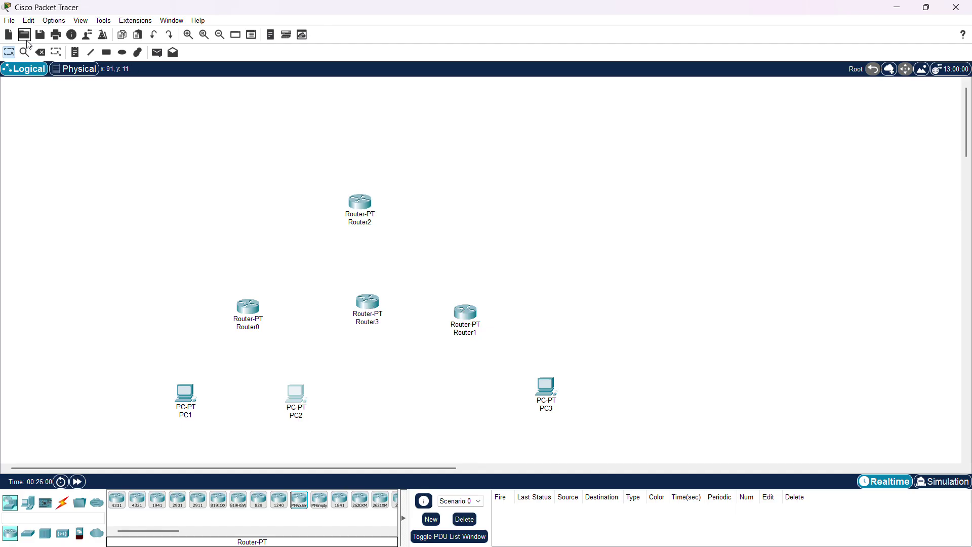
left_click(40, 52)
left_click(296, 394)
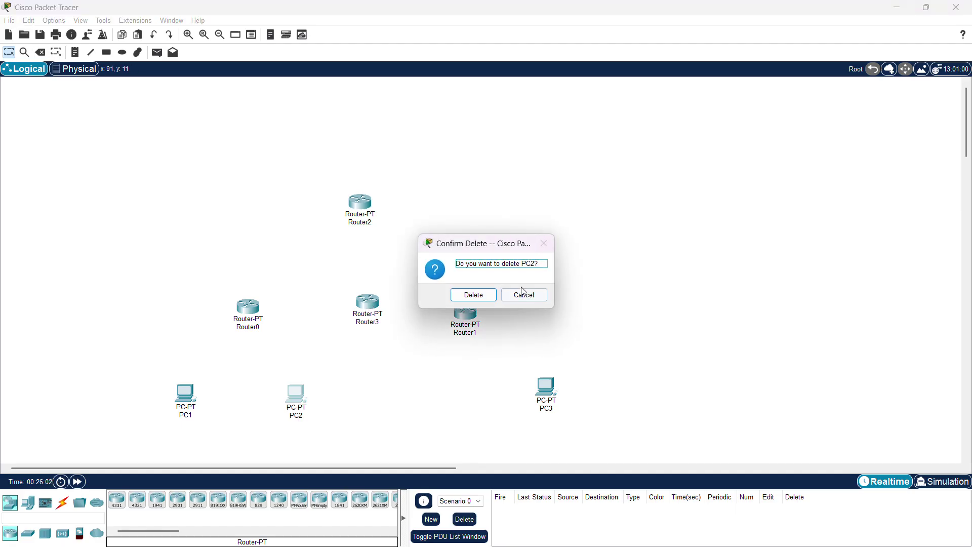
left_click(523, 292)
key("Escape")
- Delete Router0 from the workspace
left_click_drag(180, 250, 332, 375)
left_click(40, 52)
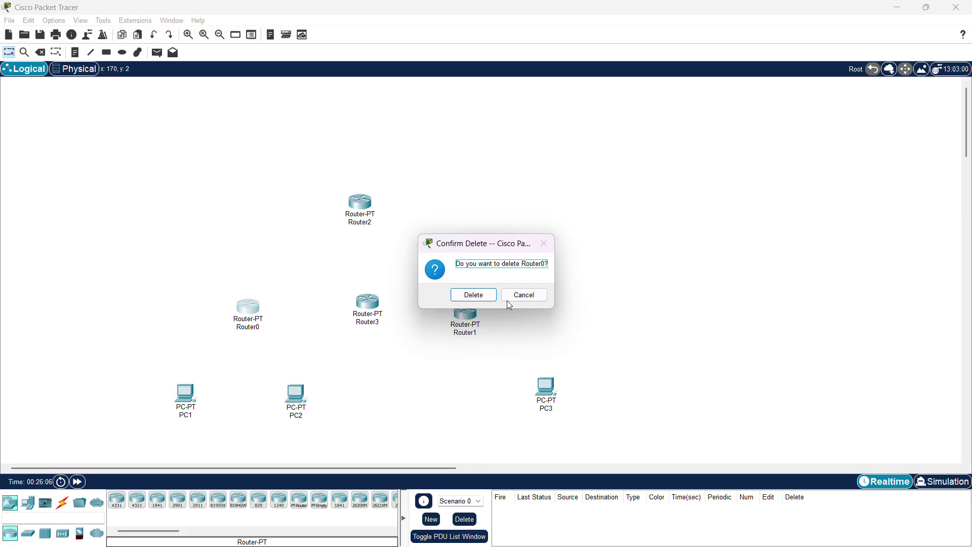
left_click(472, 292)
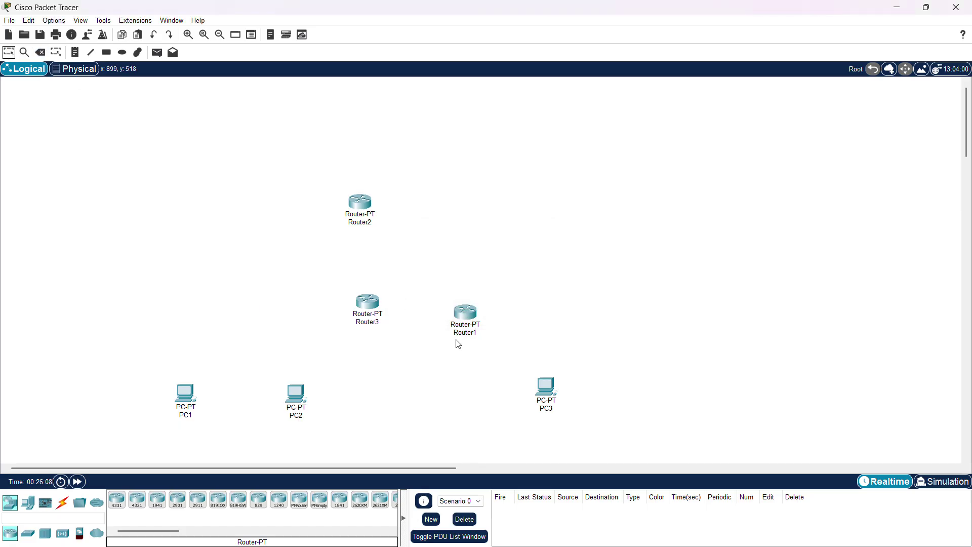
- Arrange the routers in a triangle: Router1 above PC1 and PC2, Router2 above PC3, and Router3 centred above both
left_click_drag(479, 321, 269, 311)
left_click_drag(375, 308, 424, 203)
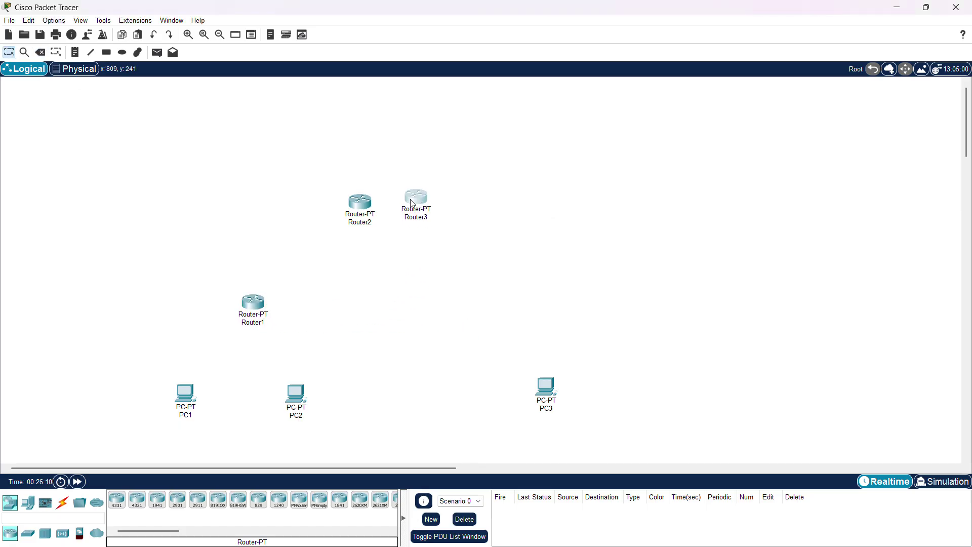
left_click_drag(362, 205, 542, 305)
mouse_move(417, 198)
left_mouse_down()
mouse_move(387, 196)
mouse_move(402, 206)
left_mouse_up()
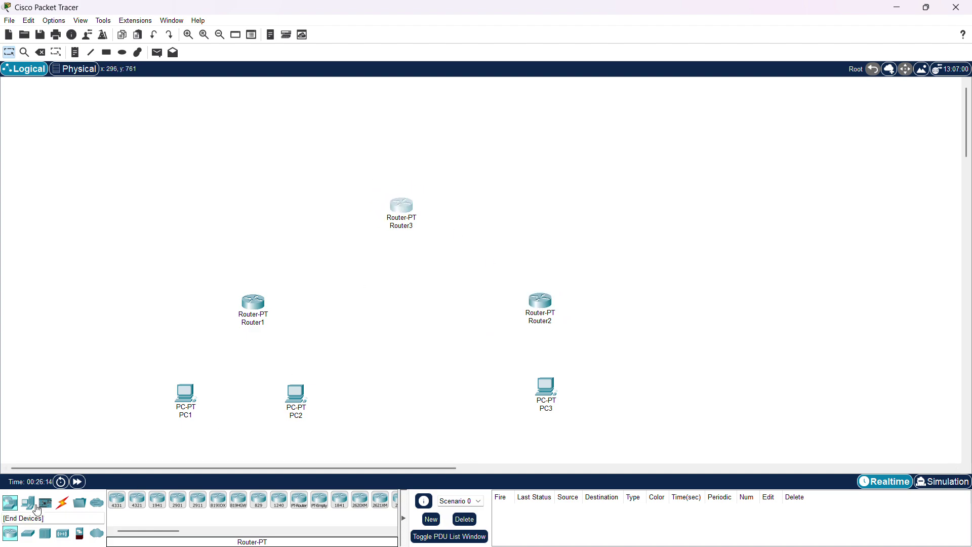
- Place three generic servers above Router3
left_click(28, 502)
left_click(158, 507)
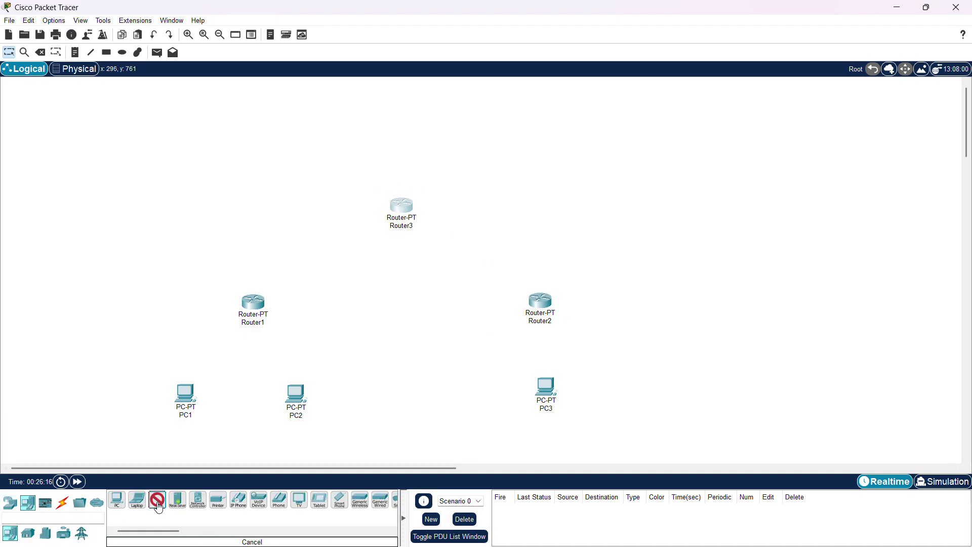
left_click(317, 141)
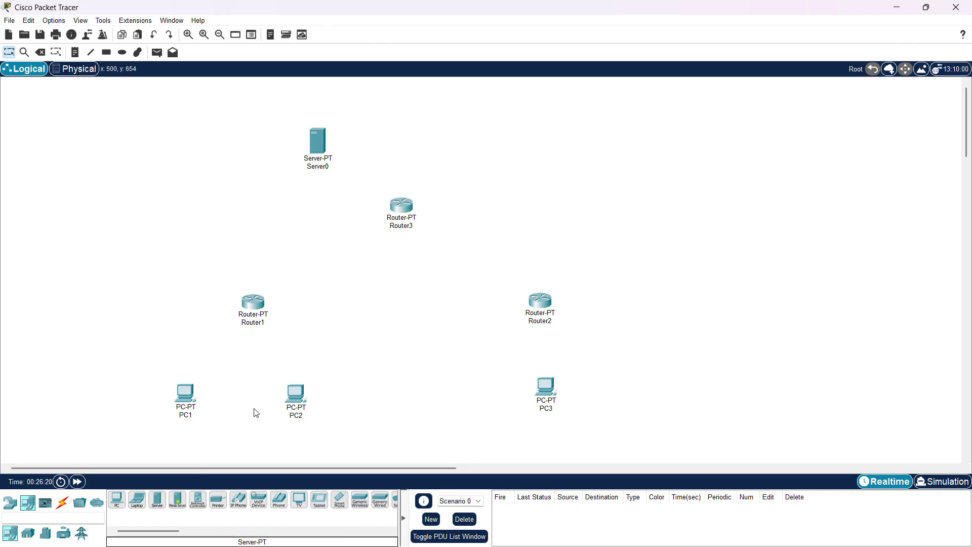
left_click(158, 500)
left_click(441, 121)
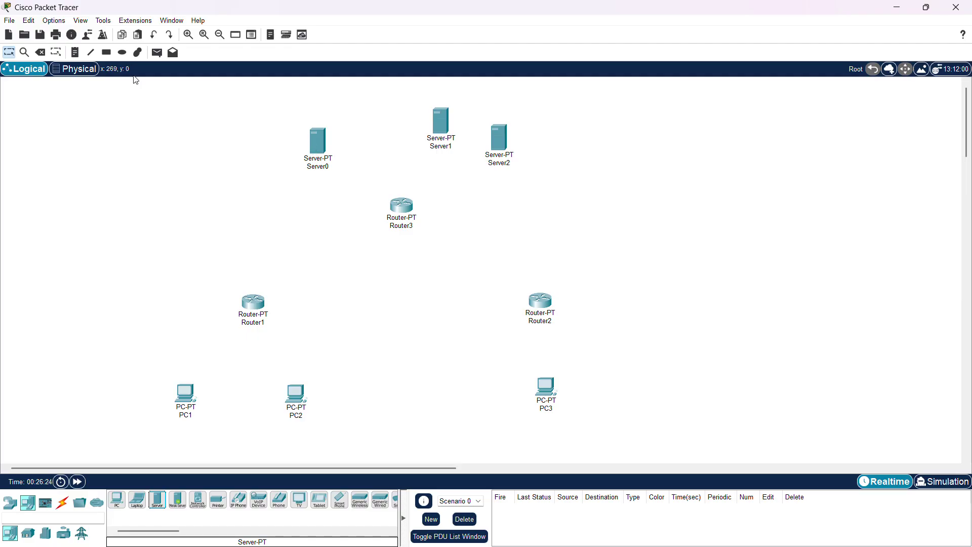
- Delete Server0 from the workspace and return to selection mode
left_click_drag(163, 83, 365, 169)
left_click(40, 52)
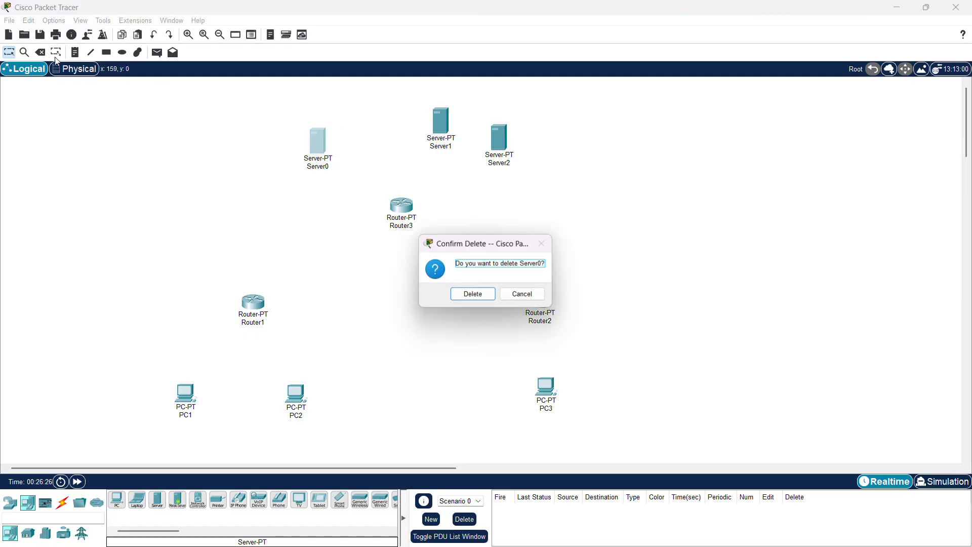
left_click(471, 292)
left_click(8, 52)
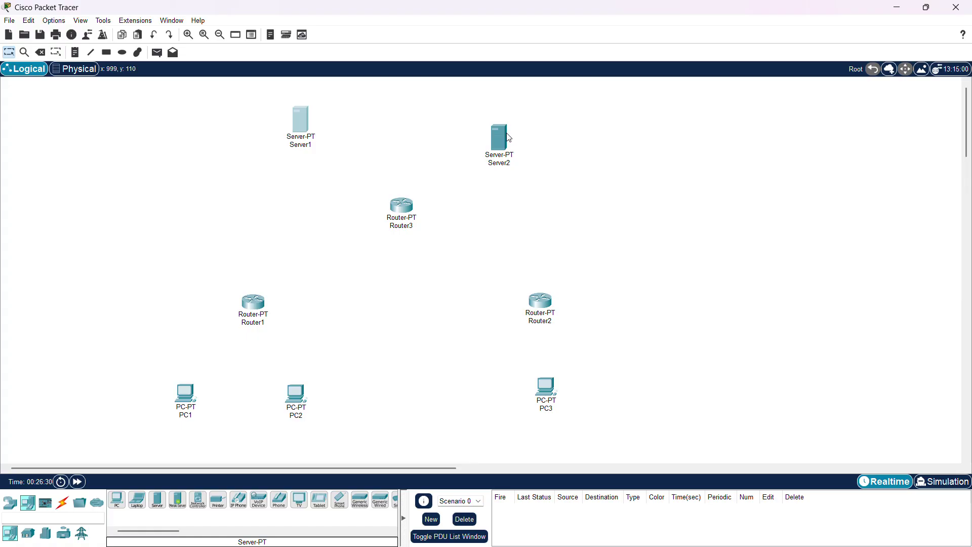
- Position Server1 to the upper left and Server2 to the upper right of Router3, at about the same height
left_click_drag(509, 138, 500, 116)
left_click_drag(302, 116, 305, 130)
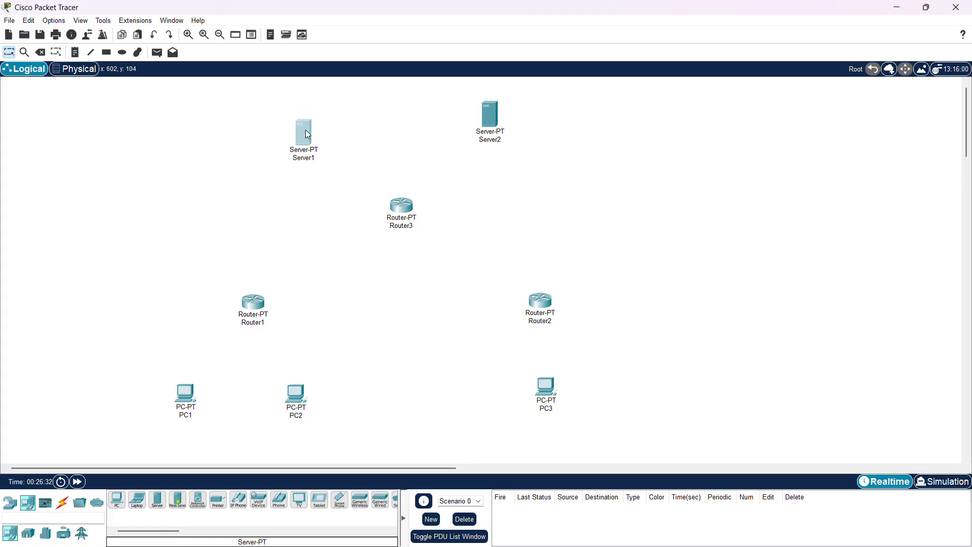
left_click_drag(500, 120, 495, 130)
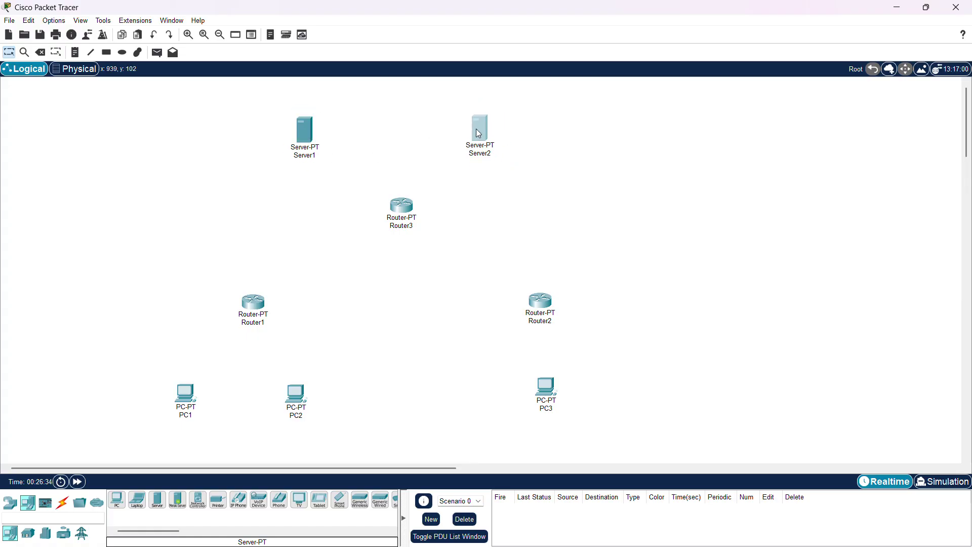
left_click(508, 147)
- Connect Router1's FastEthernet0/0 to PC1's FastEthernet0 with a copper cross-over cable
left_click(63, 504)
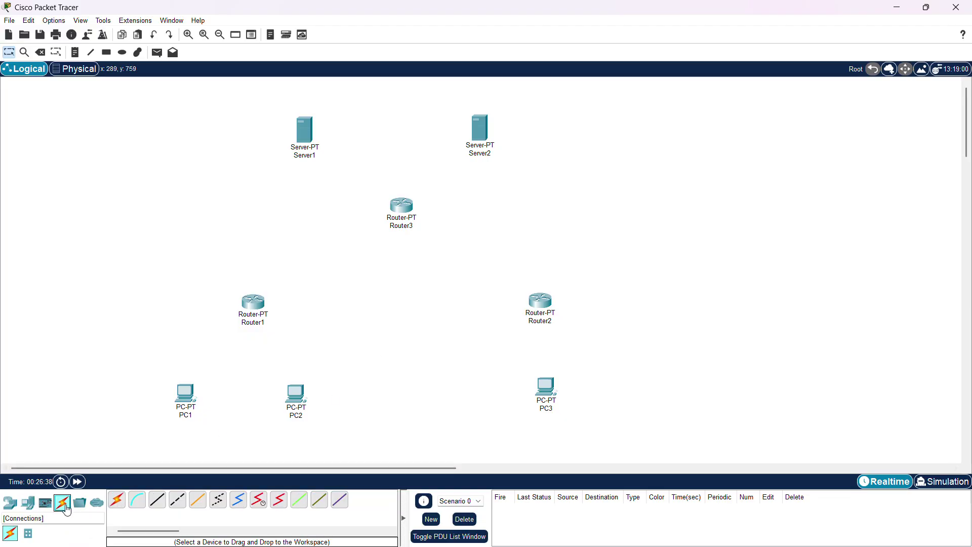
left_click(181, 506)
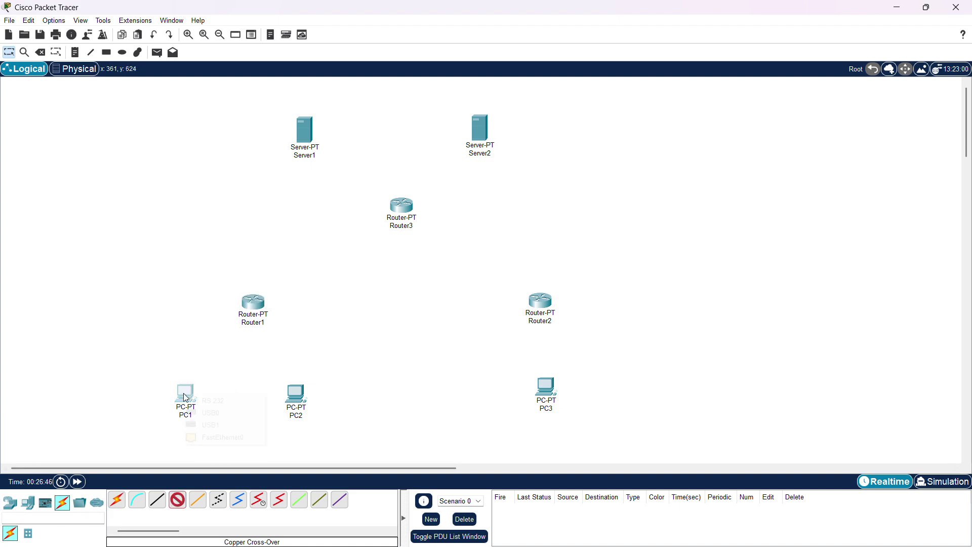
left_click(183, 398)
left_click(275, 364)
left_click(246, 309)
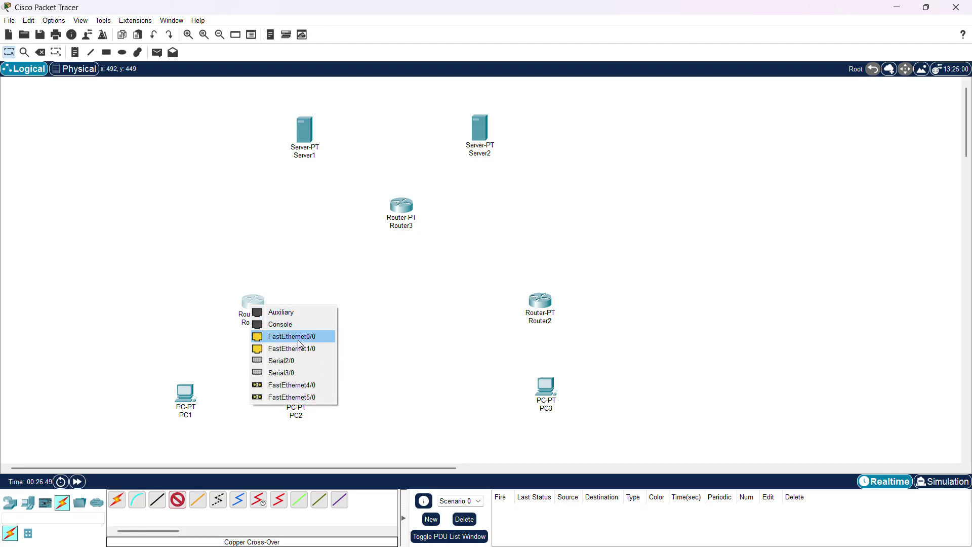
left_click(314, 337)
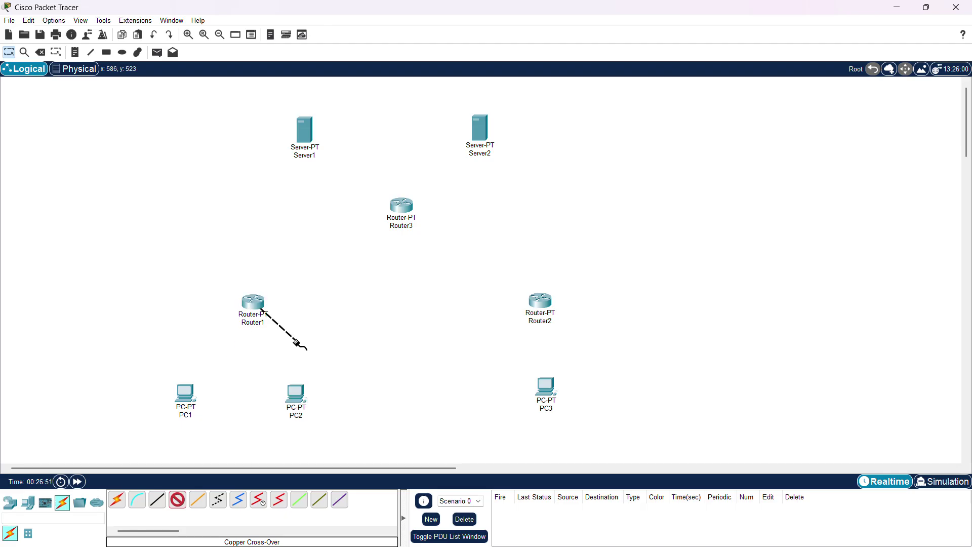
left_click(187, 397)
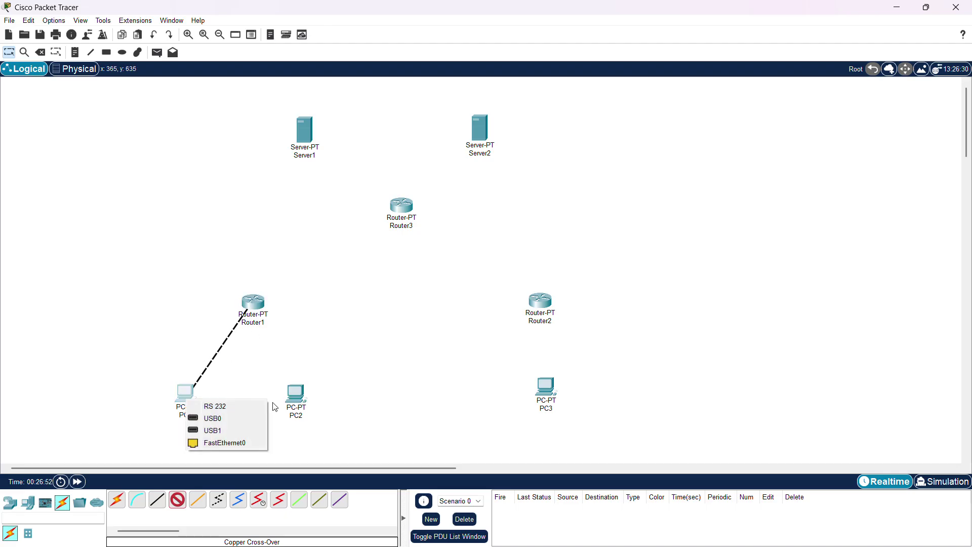
left_click(236, 443)
- Connect Router1's FastEthernet1/0 to PC2's FastEthernet0 with a copper cross-over cable
left_click(177, 500)
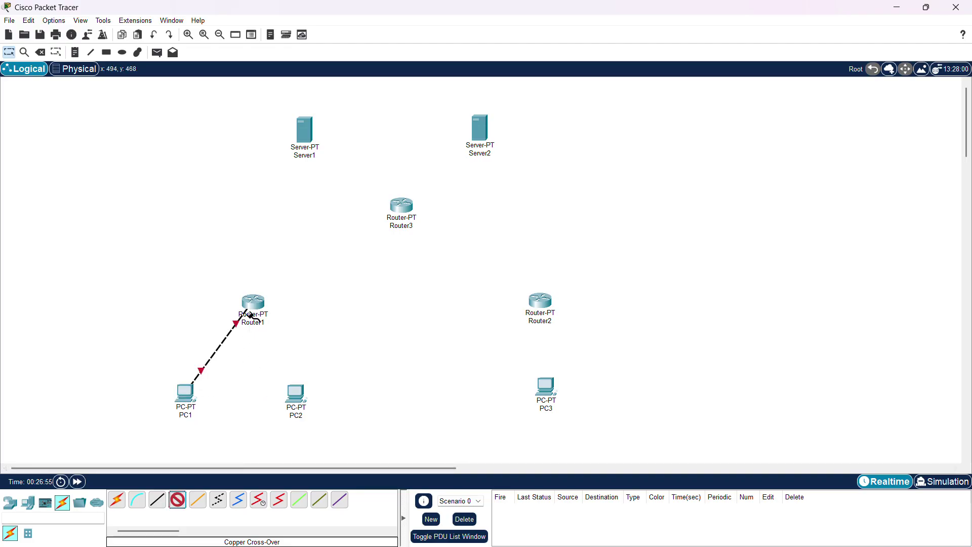
left_click(253, 302)
left_click(306, 332)
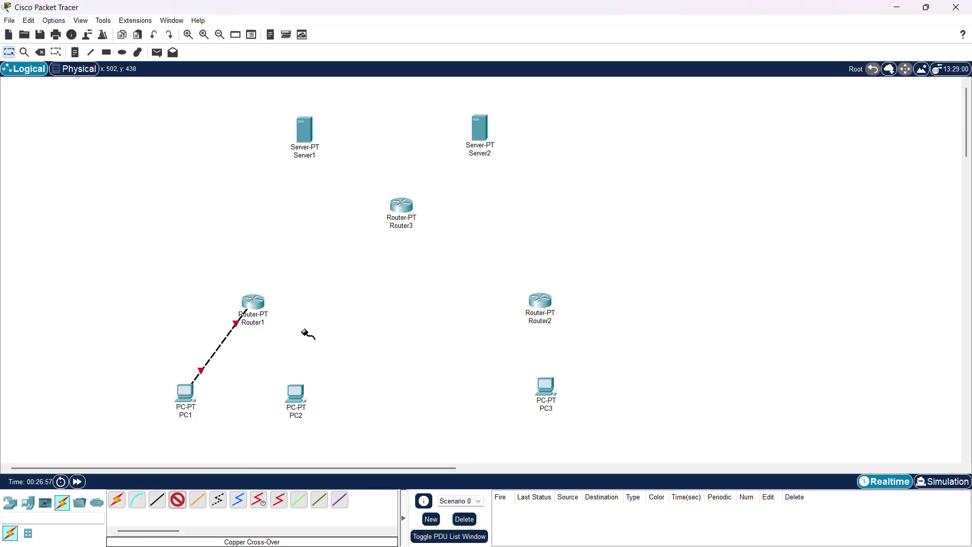
left_click(295, 399)
left_click(335, 447)
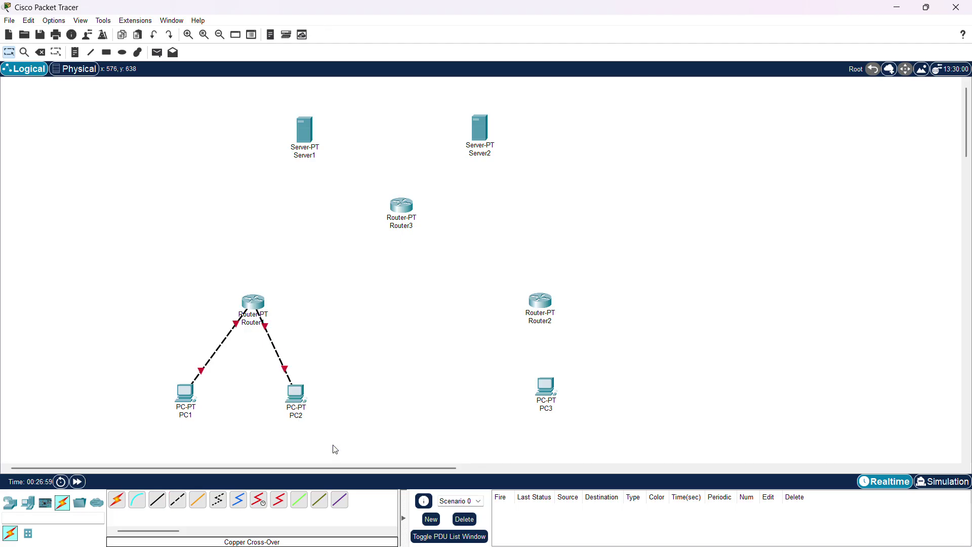
- Connect Router2's FastEthernet0/0 to PC3's FastEthernet0 with a copper cross-over cable
left_click(182, 504)
left_click(545, 300)
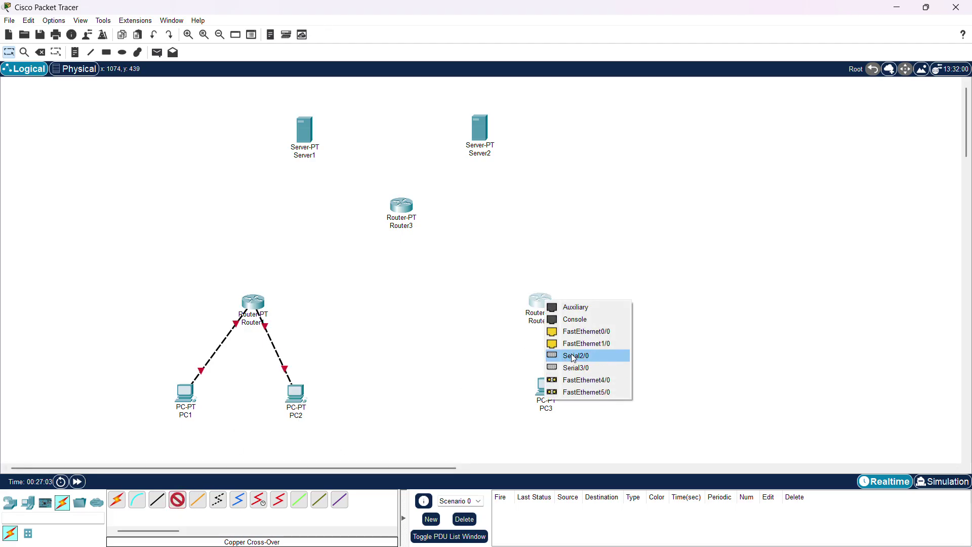
left_click(576, 336)
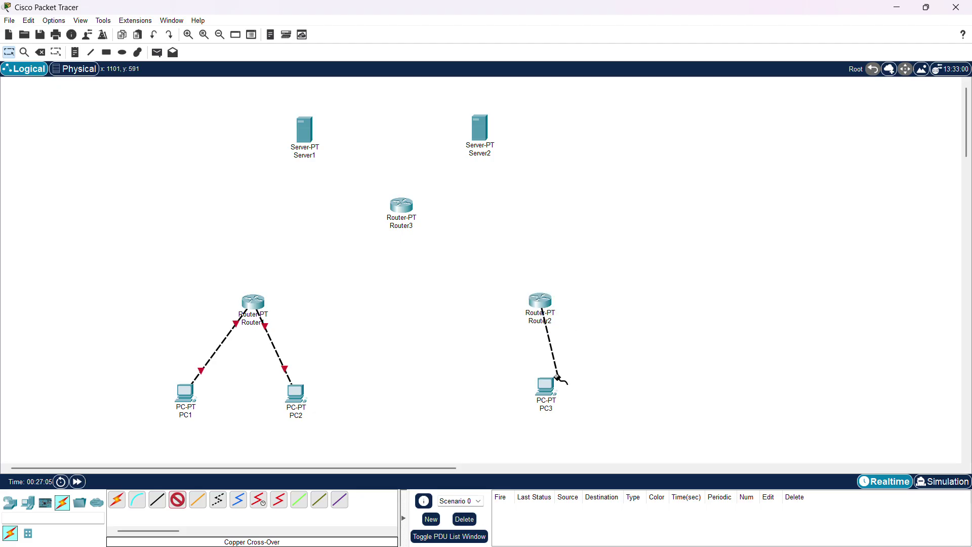
left_click(545, 387)
left_click(573, 430)
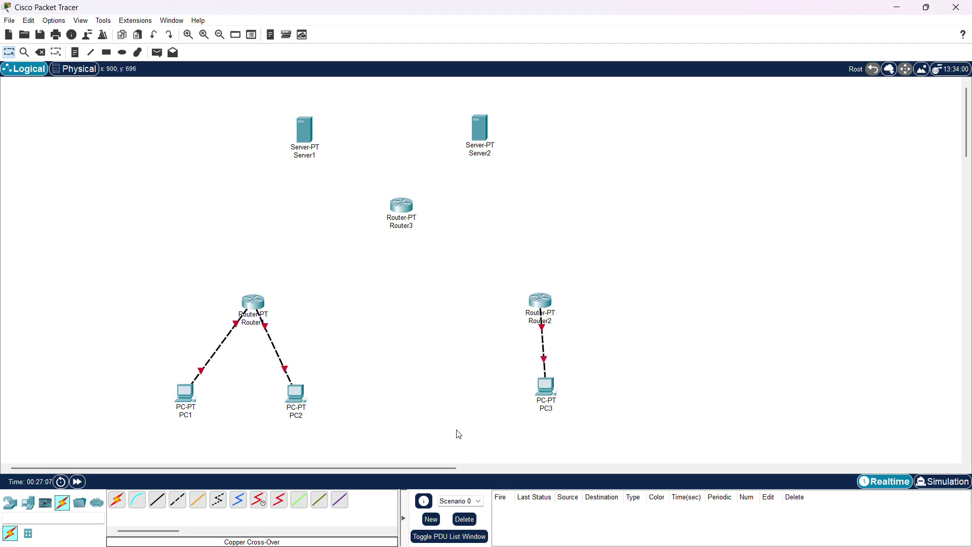
left_click(218, 500)
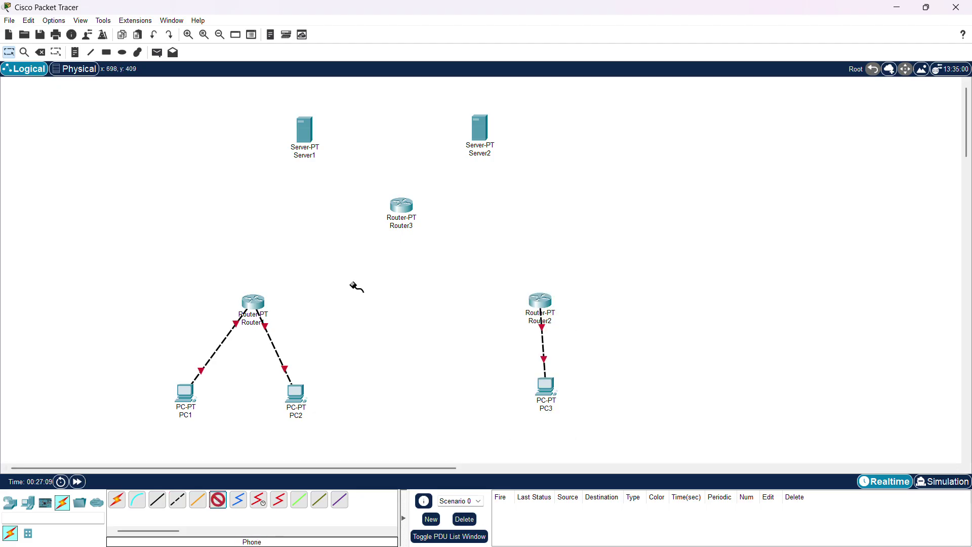
left_click(402, 206)
left_click(440, 235)
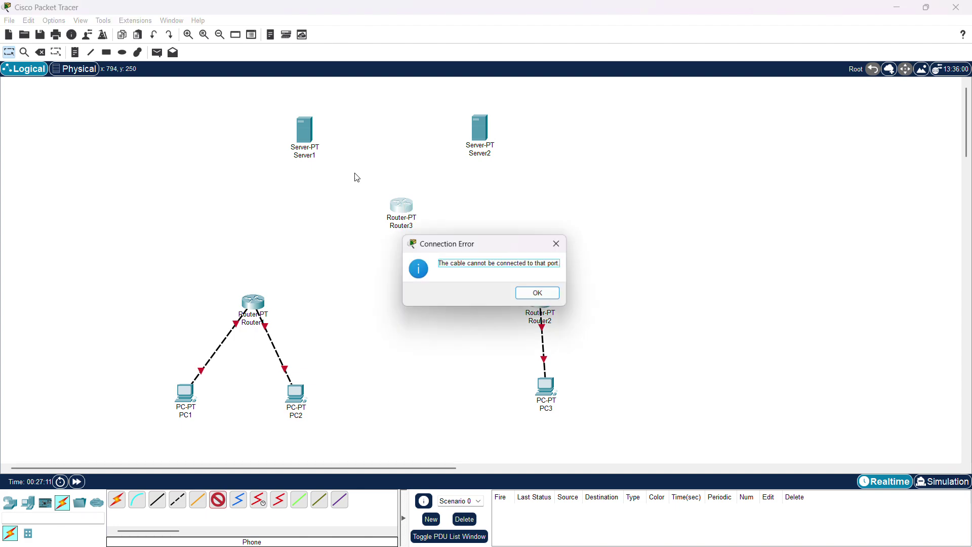
left_click(560, 244)
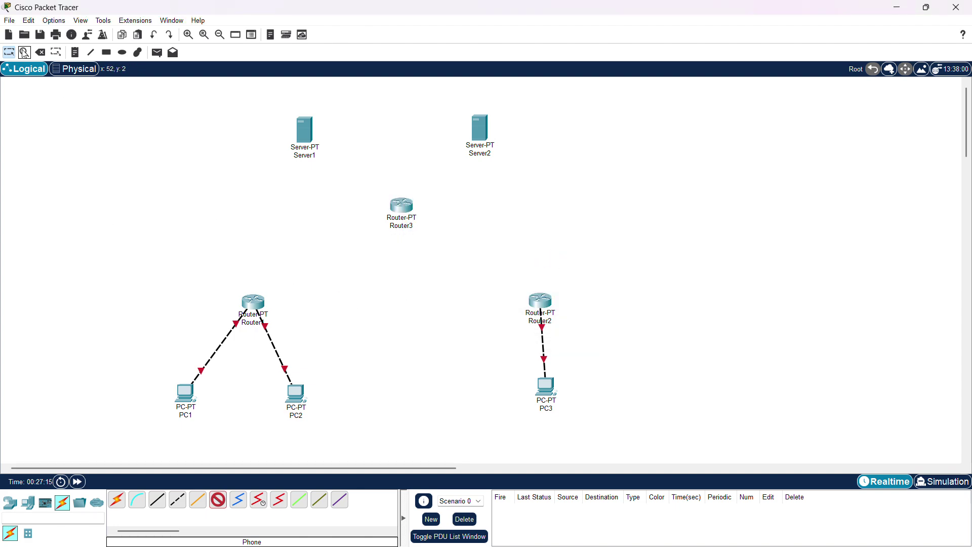
left_click(9, 35)
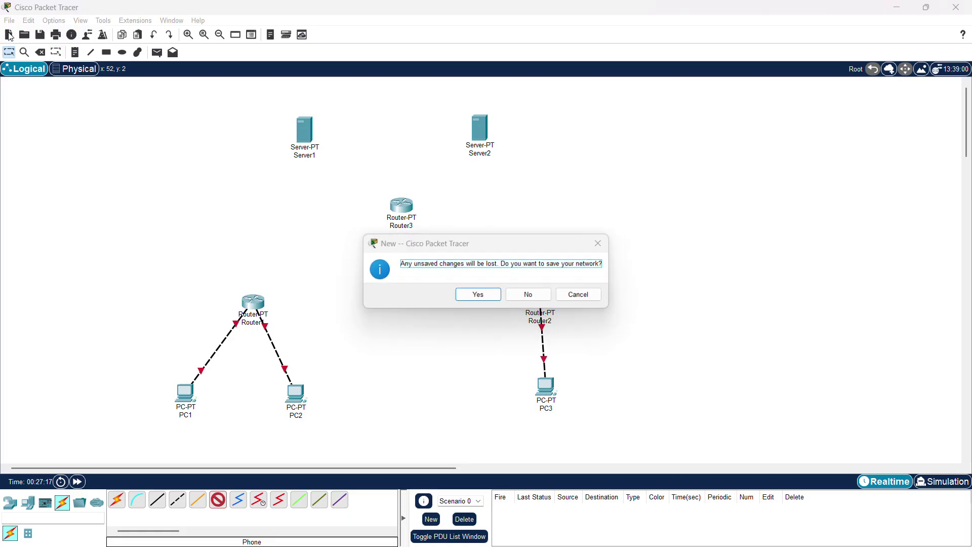
left_click(600, 243)
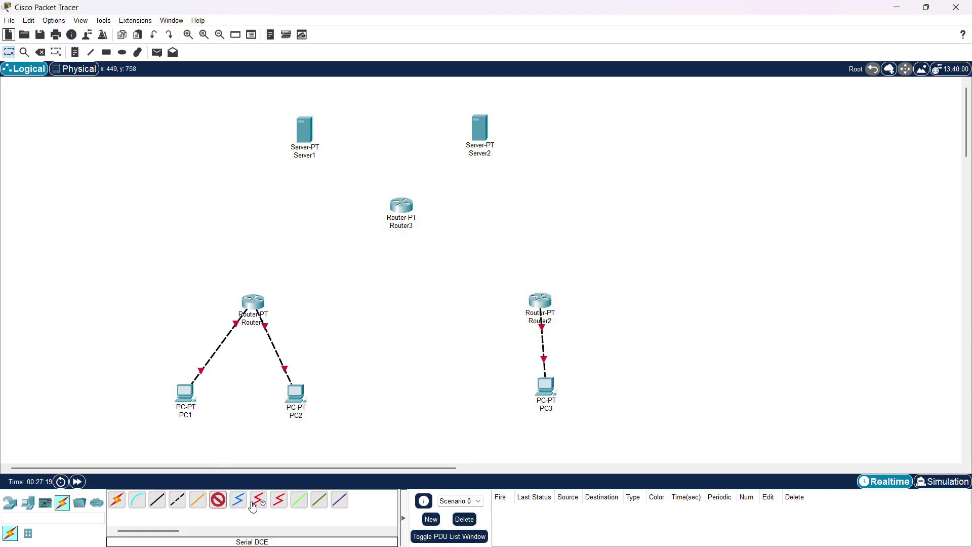
- Link Router1's Serial2/0 to Router2's Serial2/0 with a Serial DTE cable
left_click(279, 500)
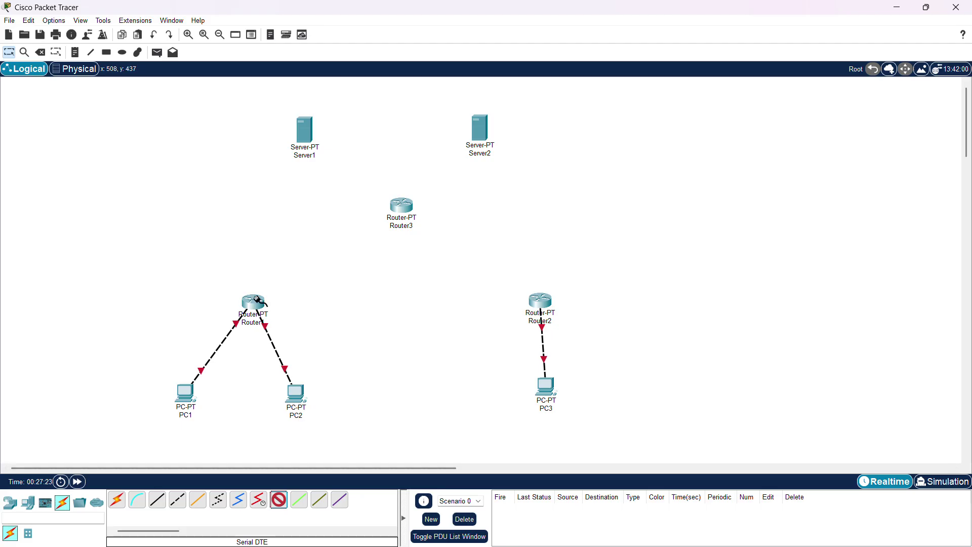
left_click(257, 301)
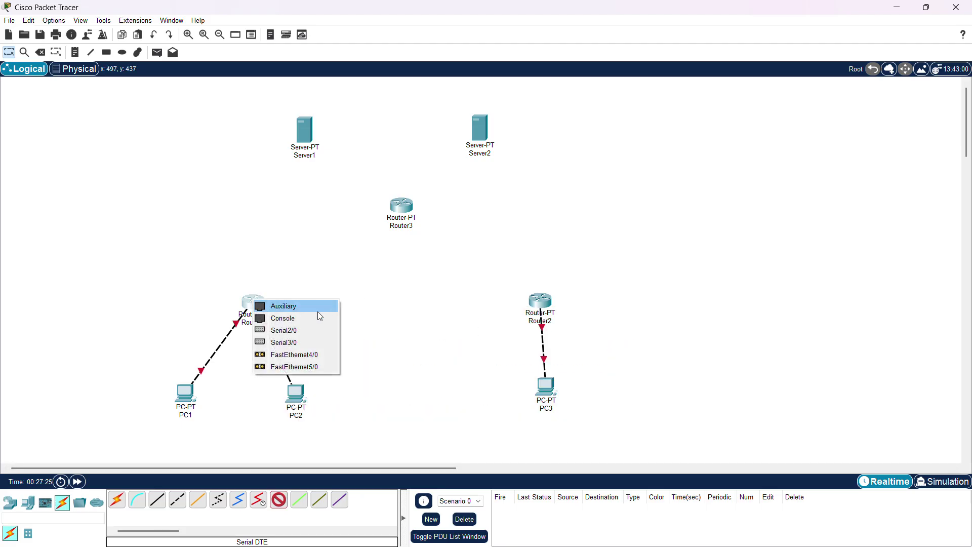
left_click(306, 329)
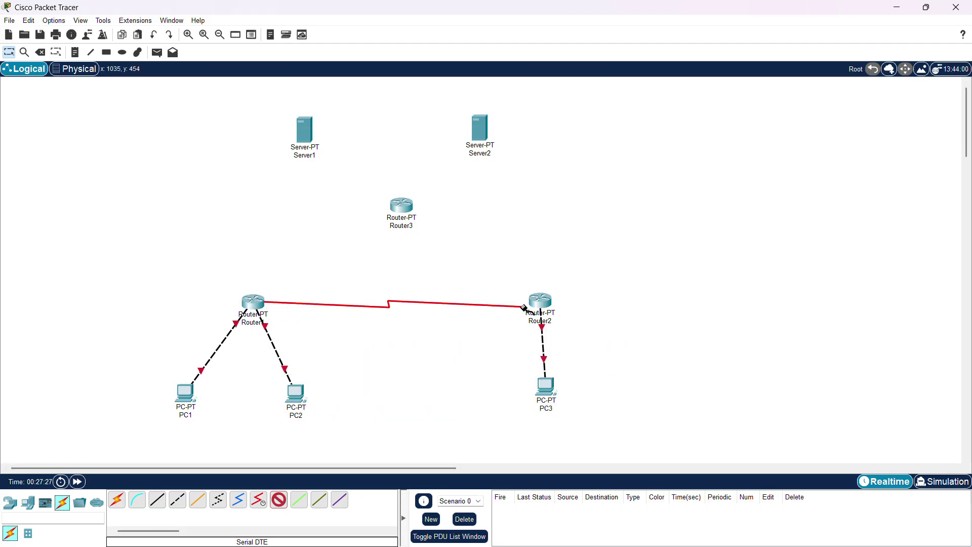
left_click(536, 299)
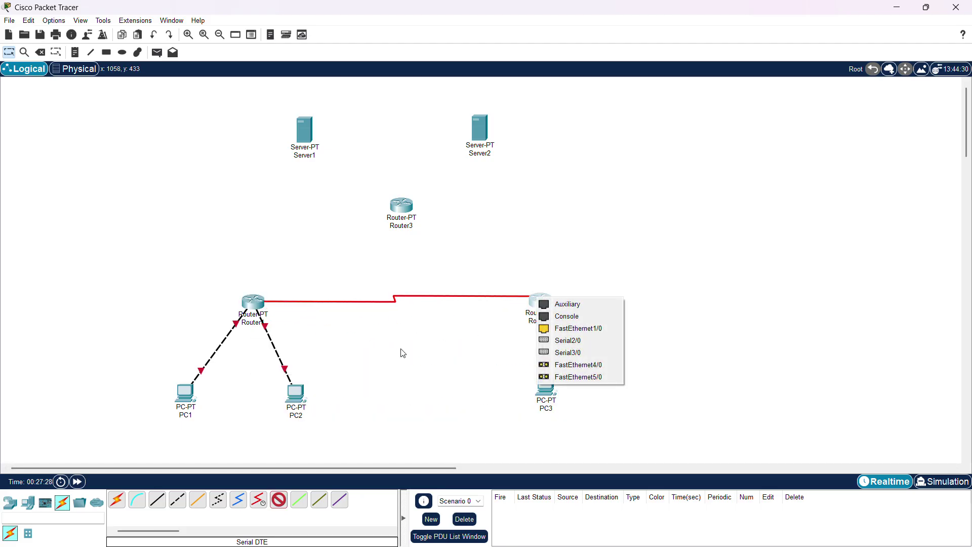
left_click(570, 342)
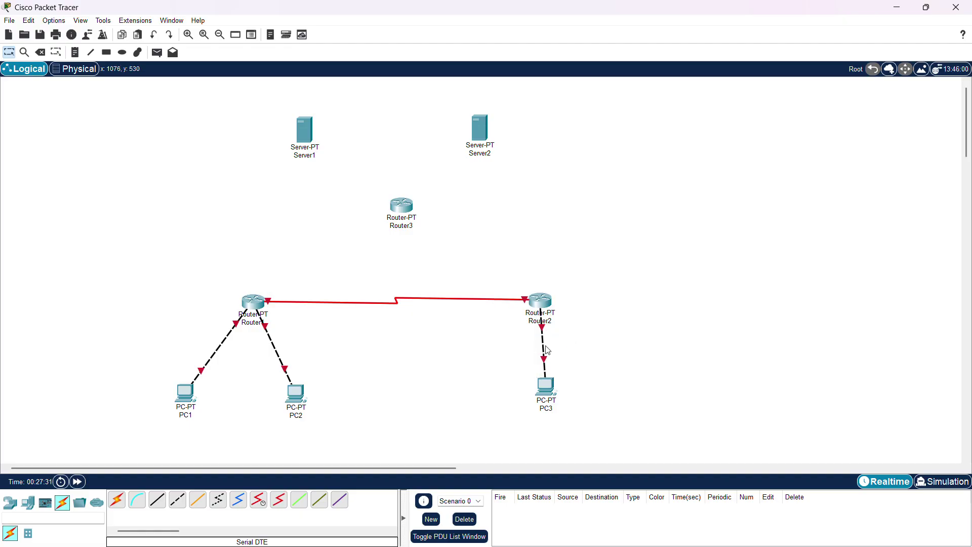
- Link Router1's Serial3/0 to Router3's Serial2/0 with a Serial DTE cable
left_click(260, 304)
left_click(299, 333)
left_click(402, 205)
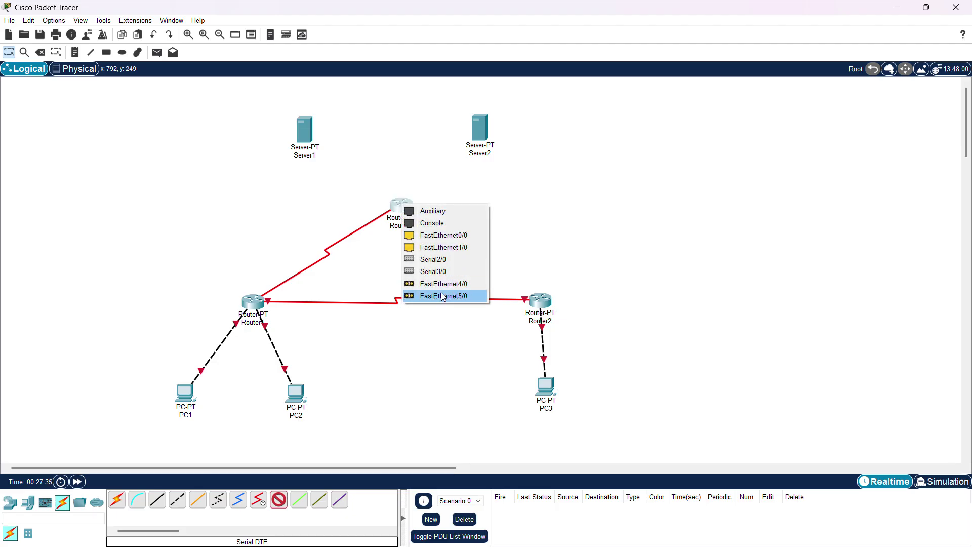
left_click(444, 260)
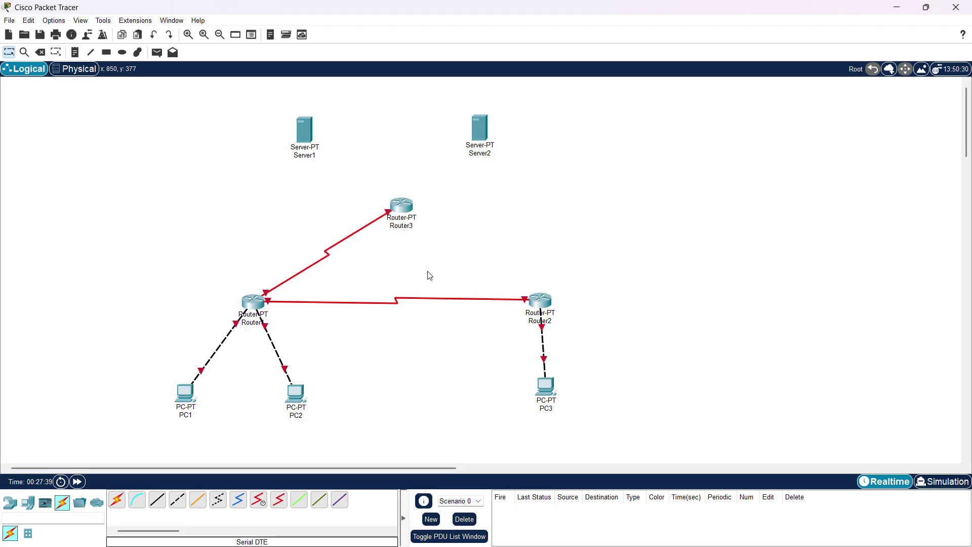
- Link Router3's Serial3/0 to Router2's Serial3/0 with a Serial DTE cable
left_click(410, 216)
left_click(767, 105)
left_click(415, 210)
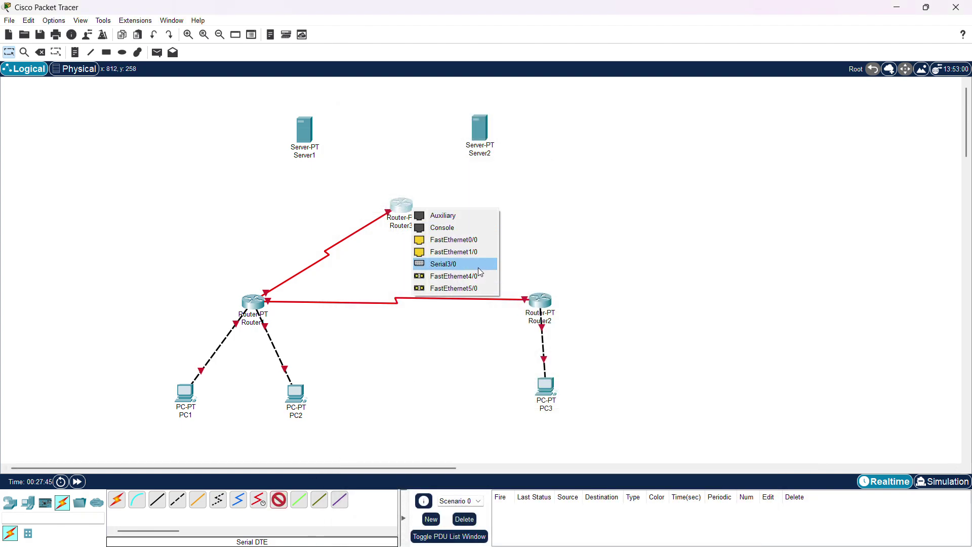
left_click(478, 264)
left_click(538, 299)
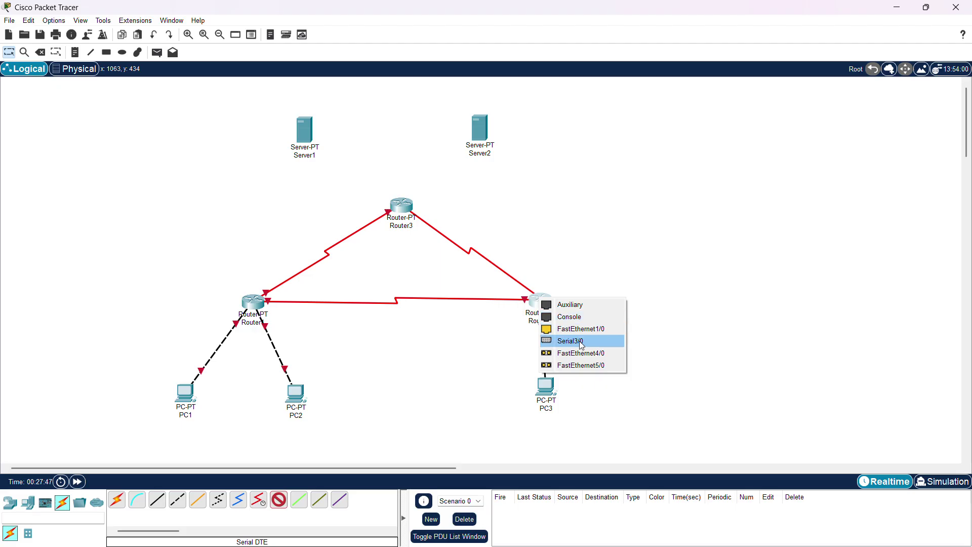
left_click(579, 340)
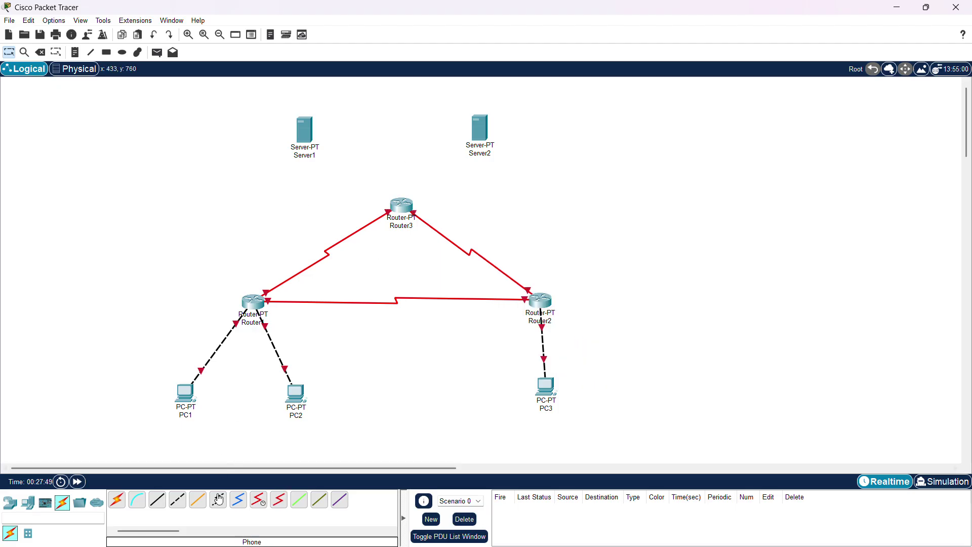
- Connect Router3's FastEthernet0/0 to Server1's Ethernet port with a copper cross-over cable
left_click(179, 501)
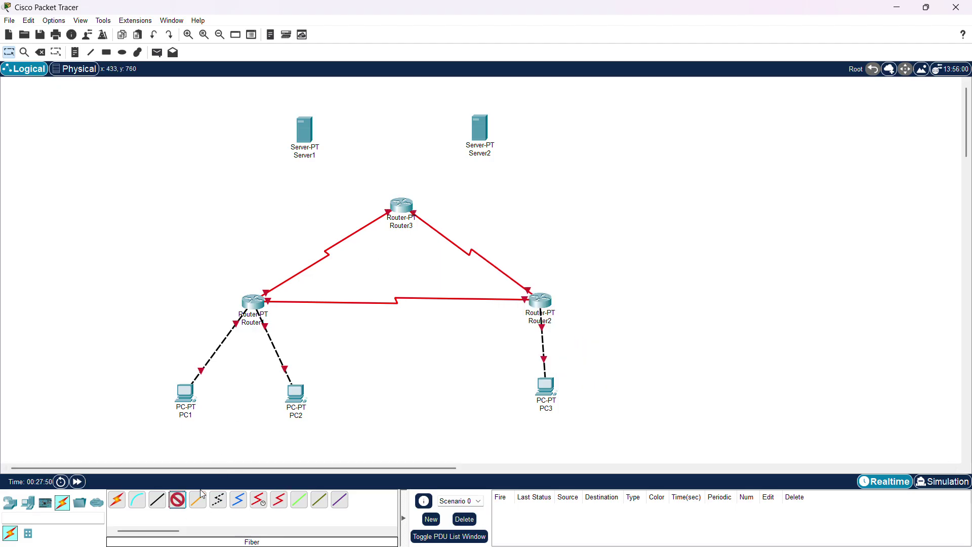
left_click(401, 208)
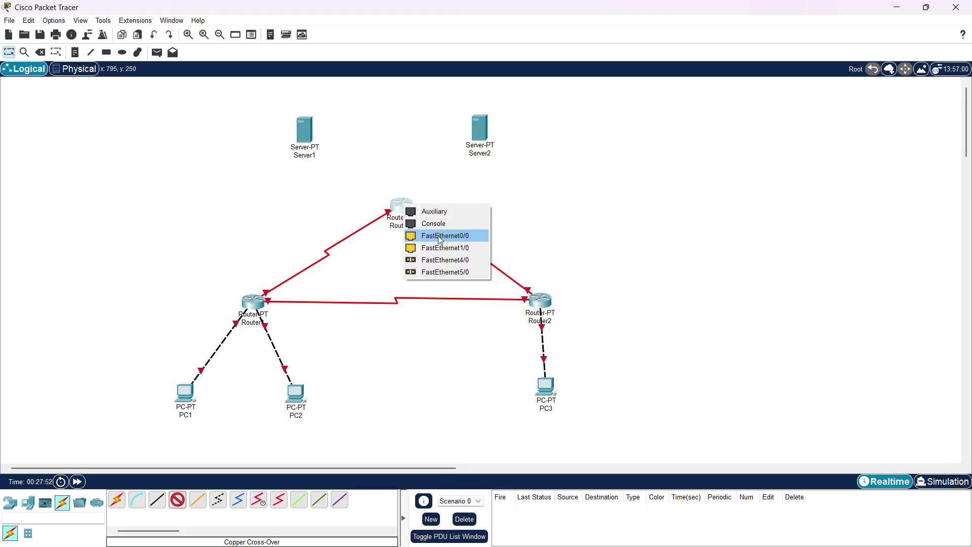
left_click(440, 238)
left_click(306, 135)
left_click(345, 143)
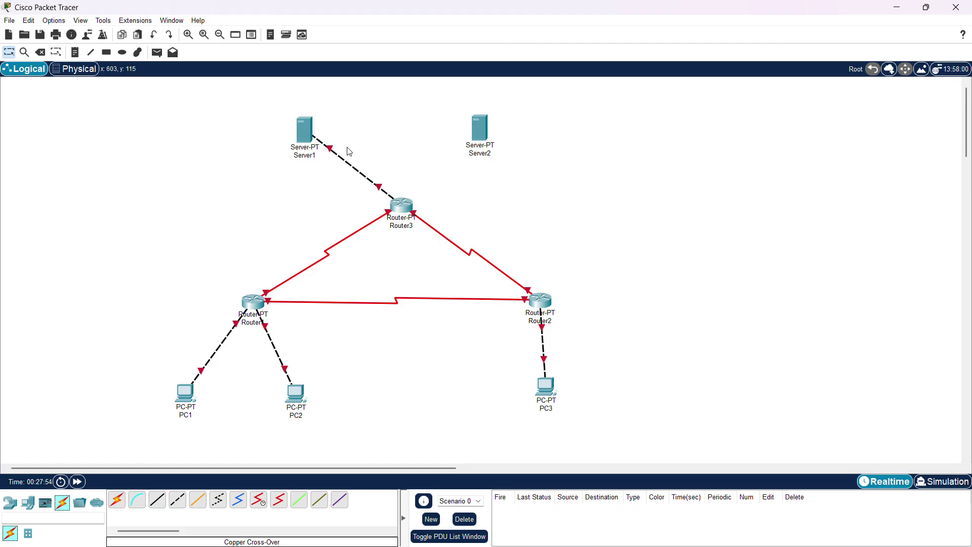
- Connect Router3's FastEthernet1/0 to Server2's Ethernet port with a copper cross-over cable
left_click(177, 500)
left_click(403, 205)
left_click(436, 250)
left_click(481, 129)
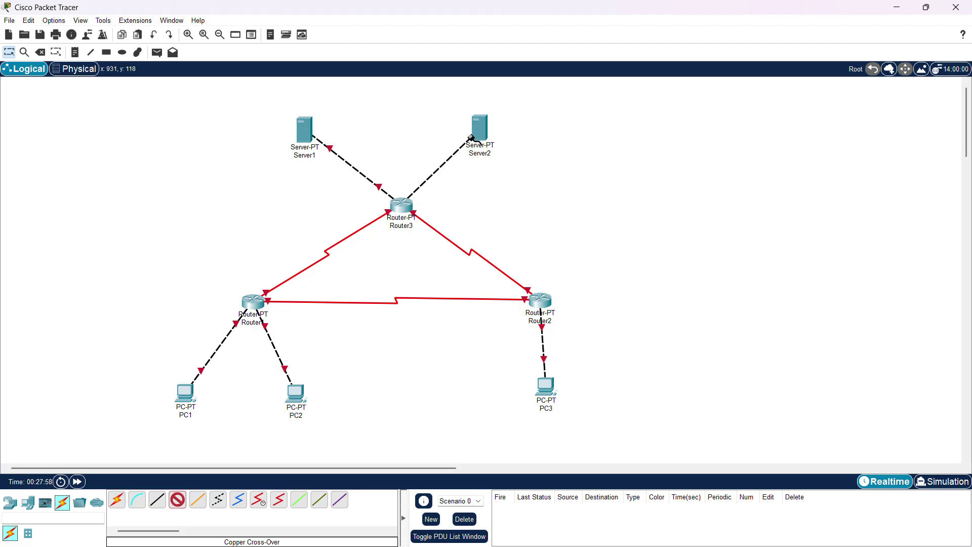
left_click_drag(482, 130, 489, 132)
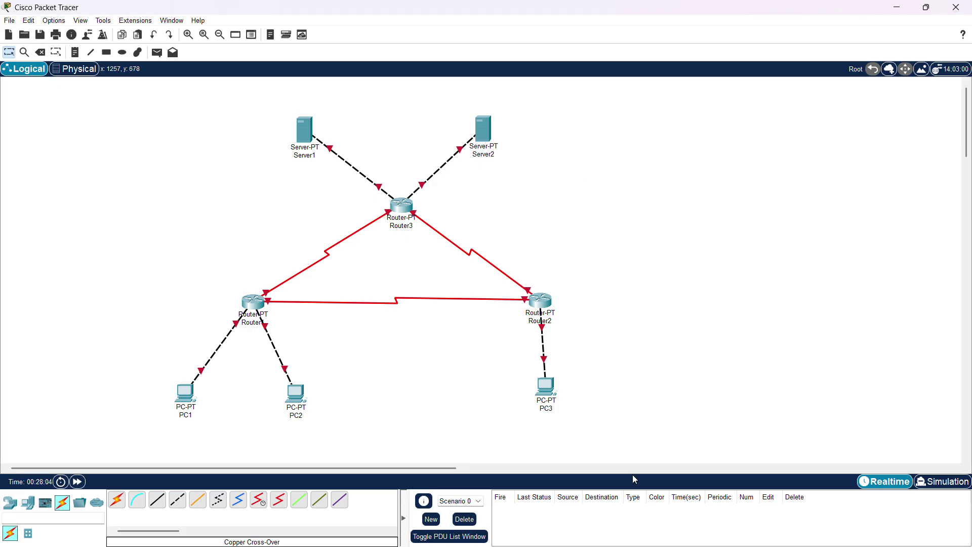
- Switch to Chrome to examine the addresses in the static routing page's topology diagram and routing table, and return to Packet Tracer
key("super")
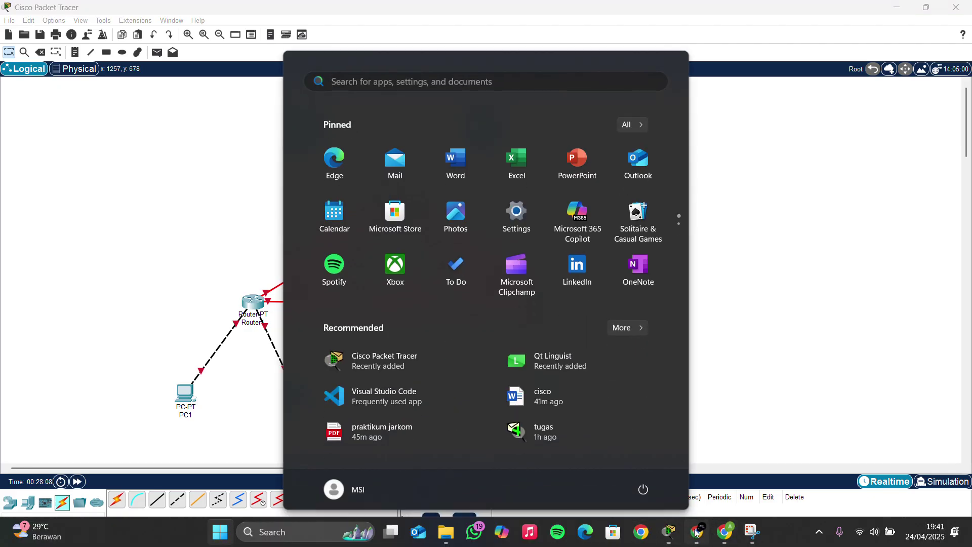
left_click(641, 531)
scroll(360, 362, "down", 7)
scroll(360, 363, "down", 9)
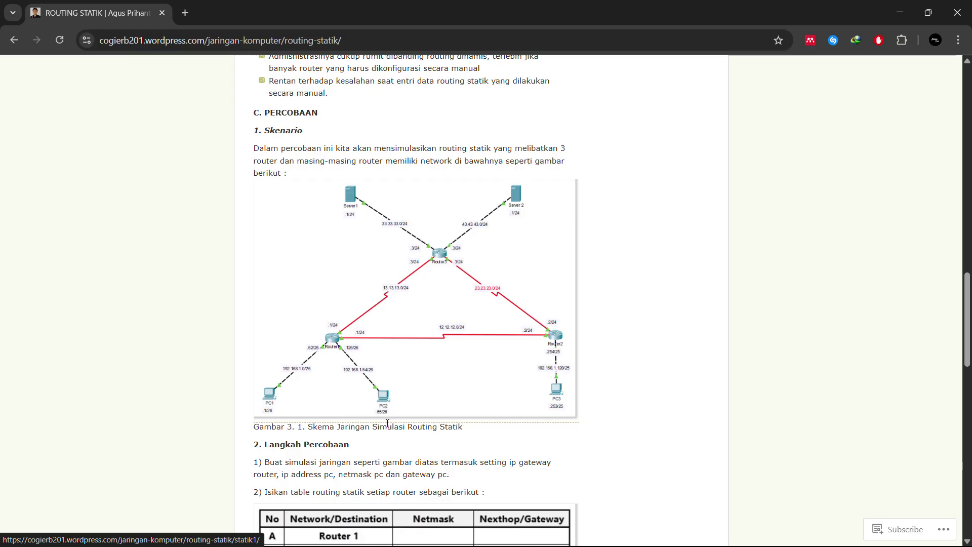
scroll(407, 434, "down", 5)
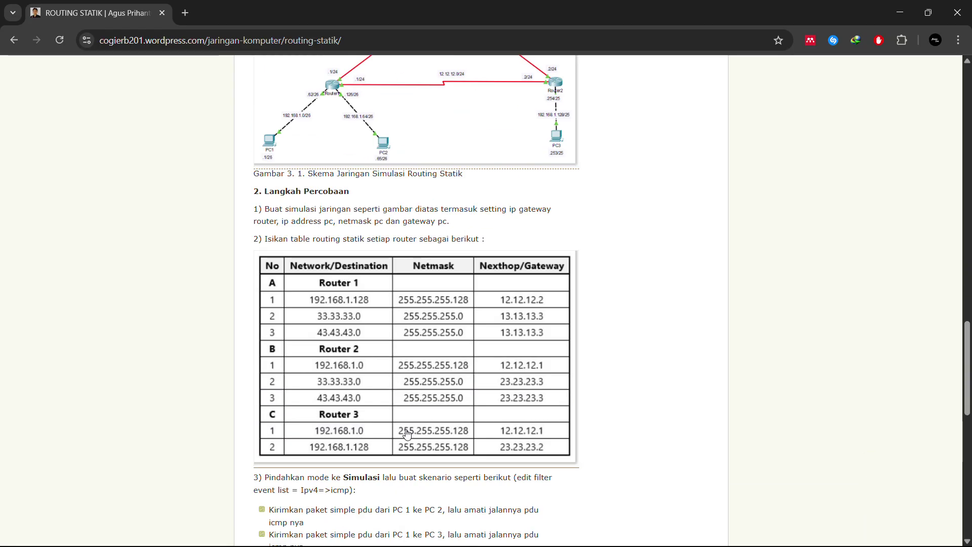
scroll(407, 434, "up", 4)
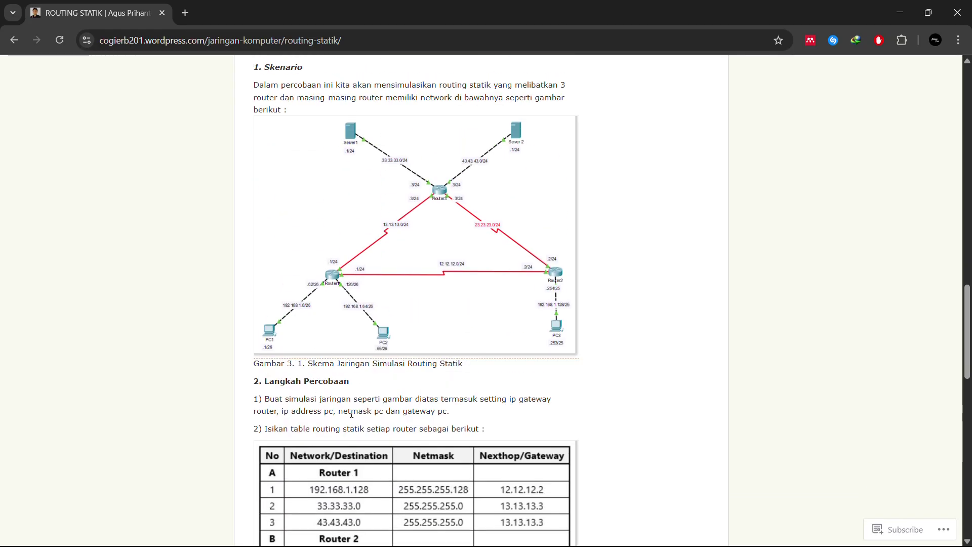
scroll(352, 414, "up", 3)
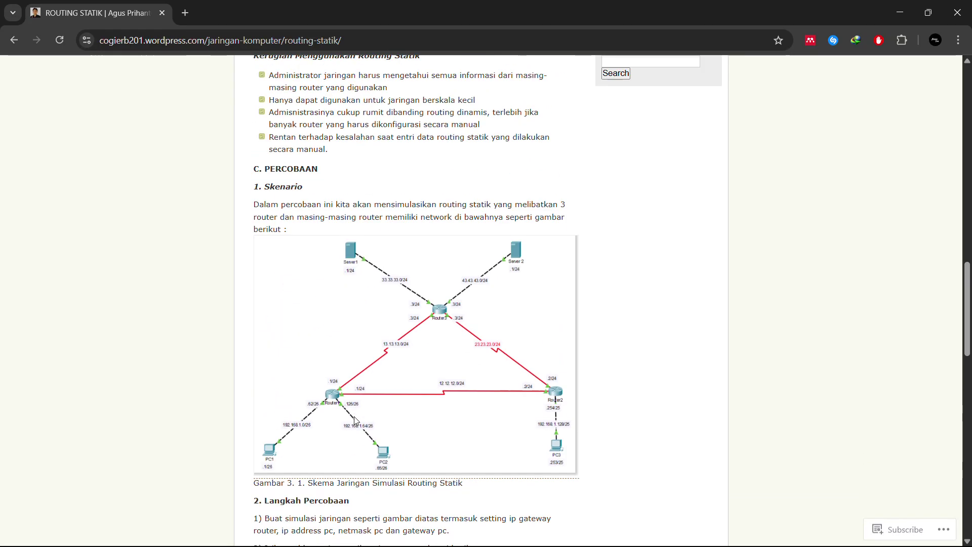
left_click(903, 13)
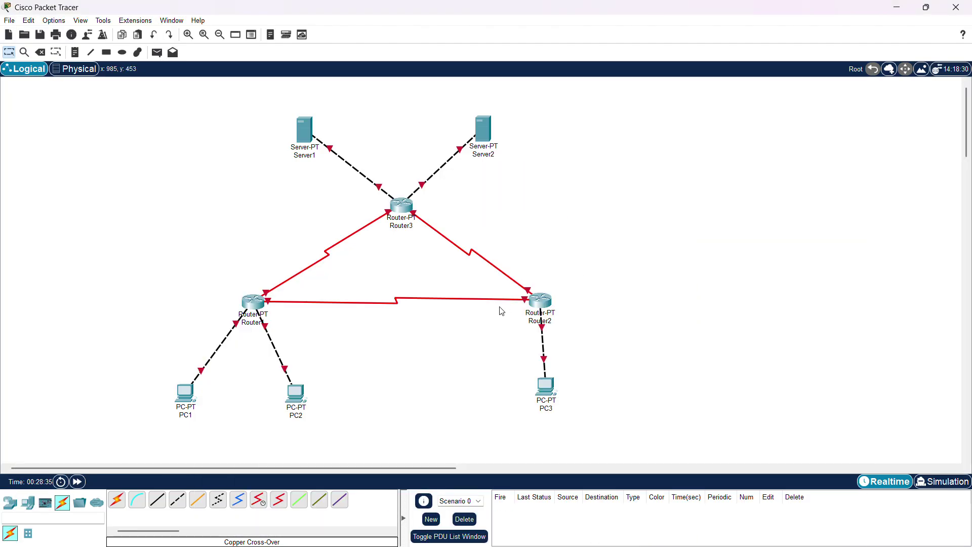
- Set PC1's static IPv4 address to 192.168.1.1 with subnet mask 255.255.255.192
left_click(188, 396)
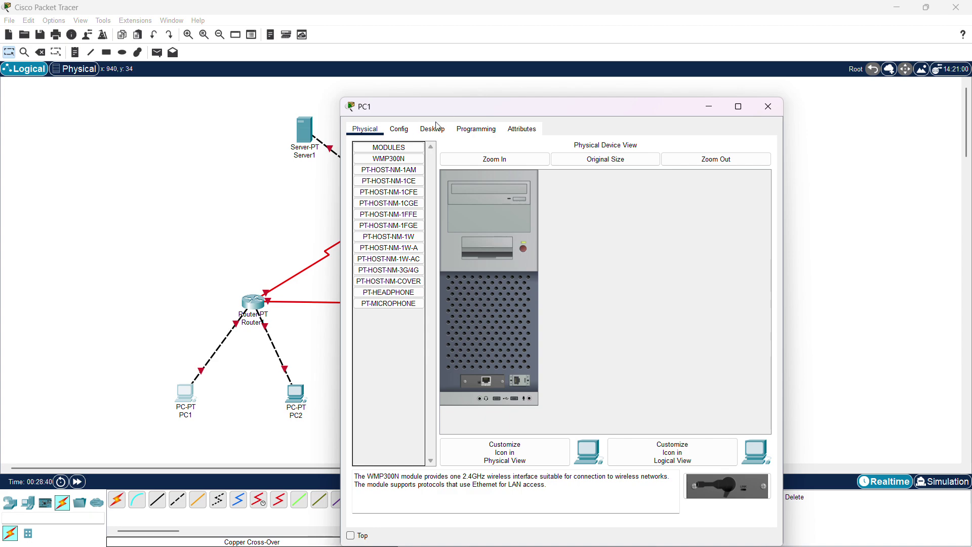
left_click(433, 128)
left_click(394, 172)
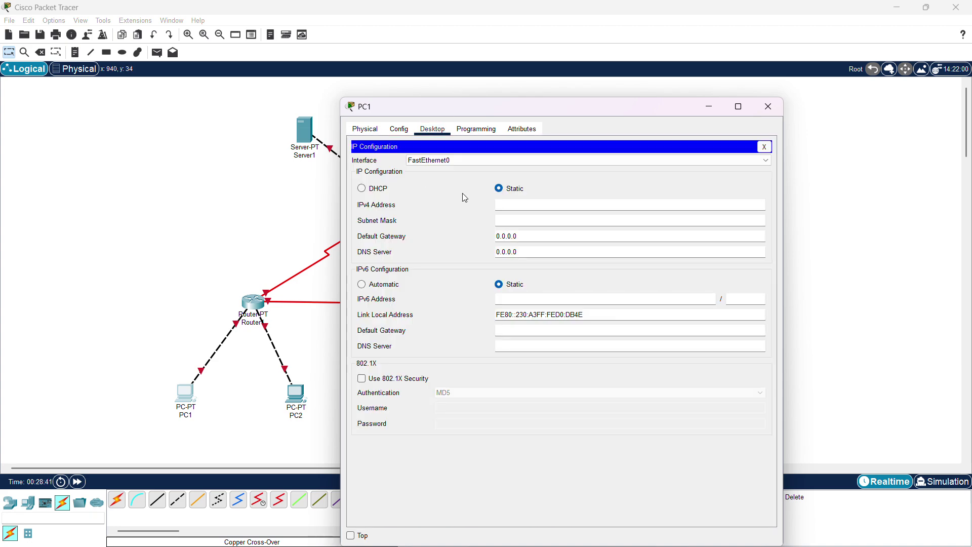
left_click(517, 208)
type("192.168.1.1")
left_click(532, 220)
type("192")
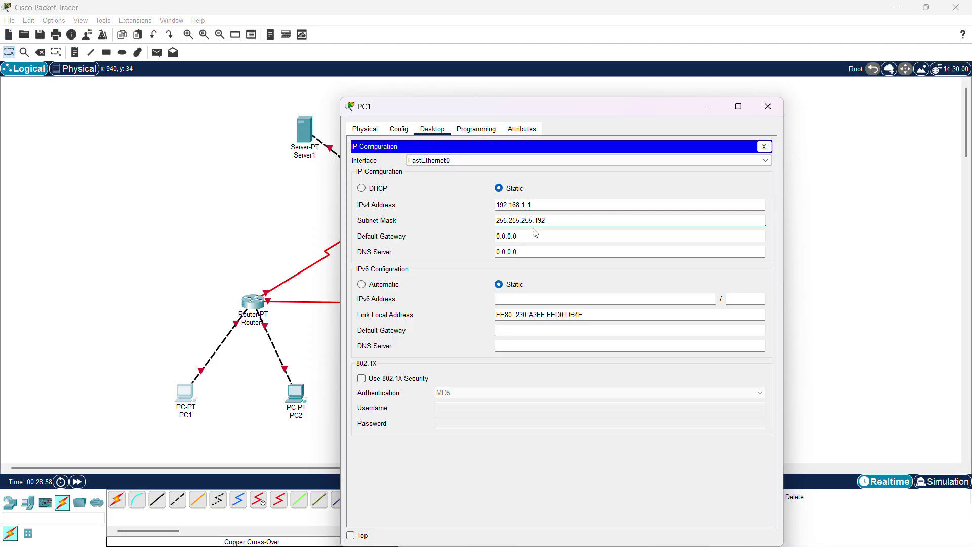
- Set PC1's default gateway to 192.168.1.62 and close its window
left_click(507, 236)
double_click(507, 237)
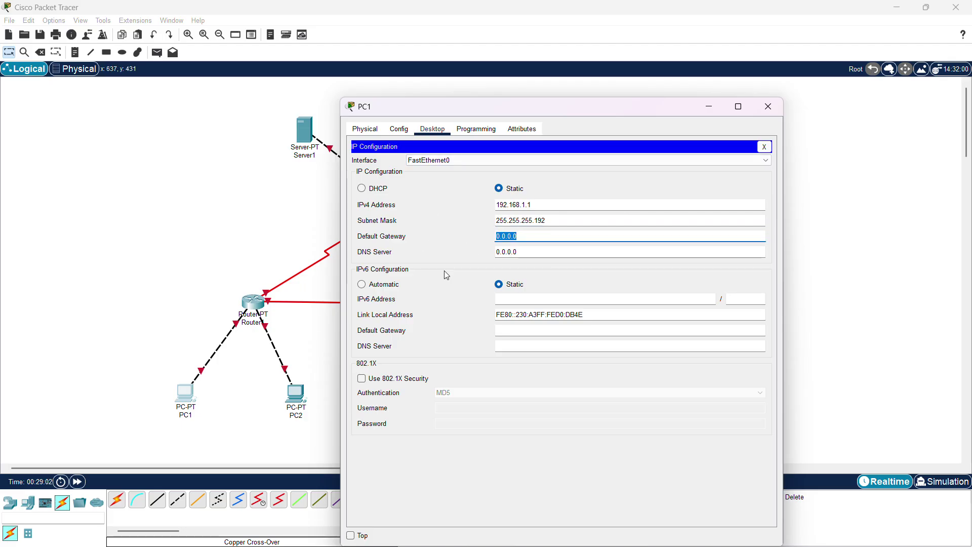
key("Right")
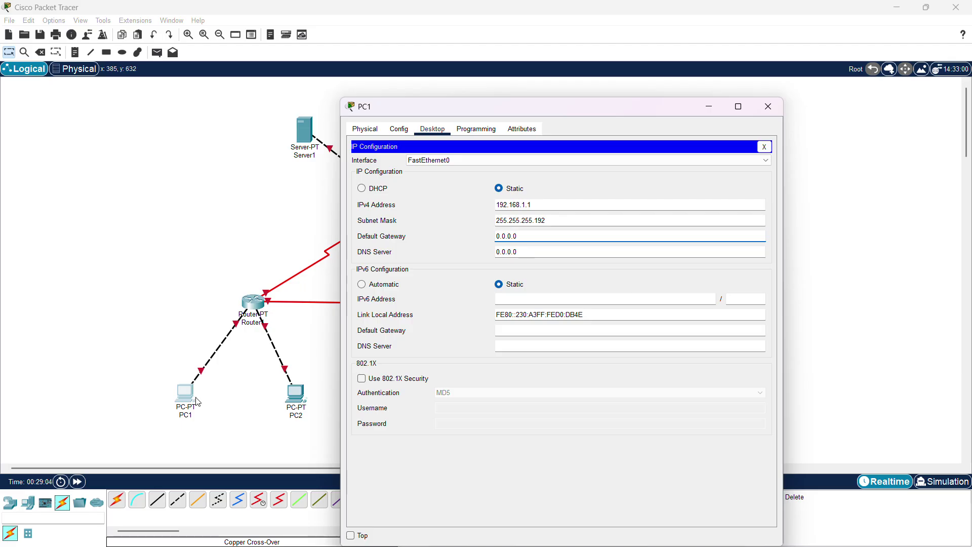
double_click(506, 237)
type("192.168.1.62")
left_click(773, 112)
- Assign Router1's FastEthernet0/0 interface the IPv4 address 192.168.1.62 with subnet mask 255.255.255.192
left_click(253, 303)
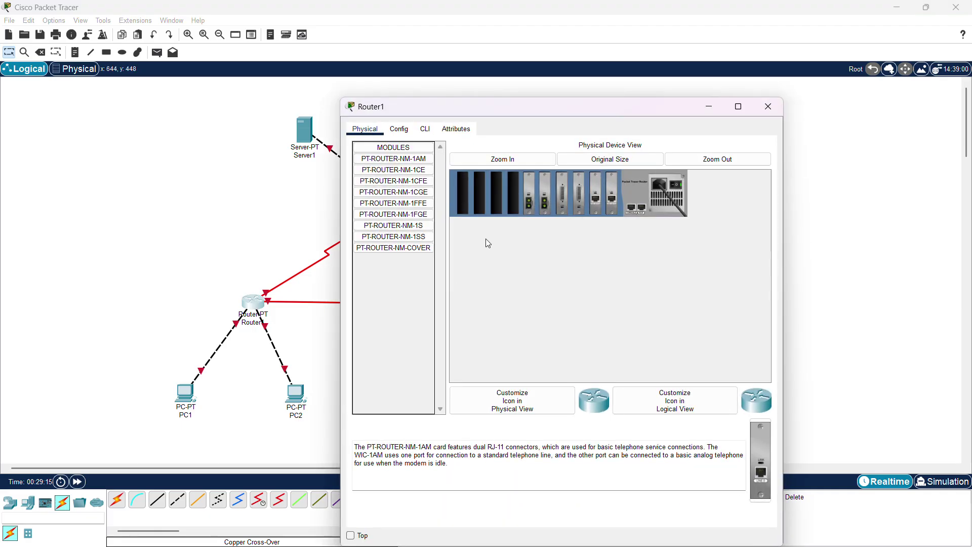
left_click(399, 129)
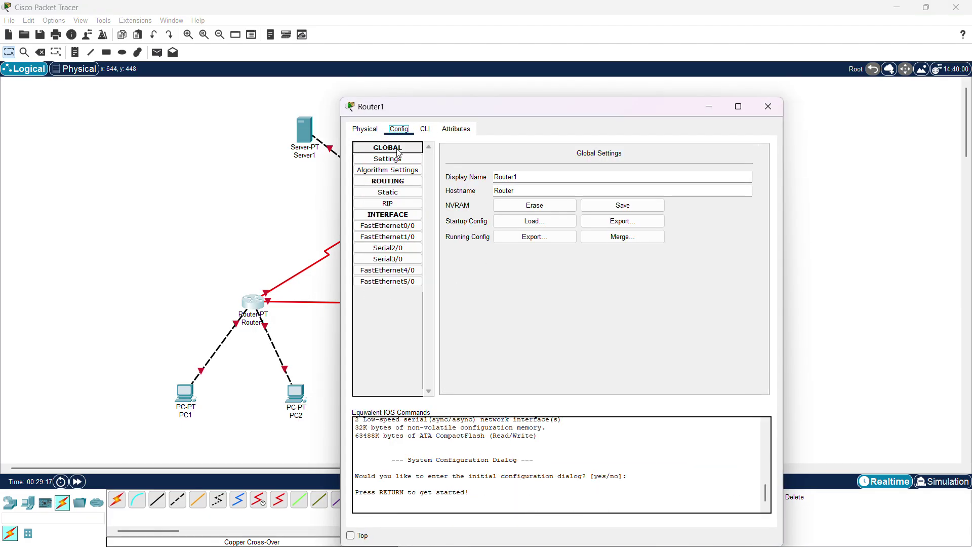
left_click(398, 227)
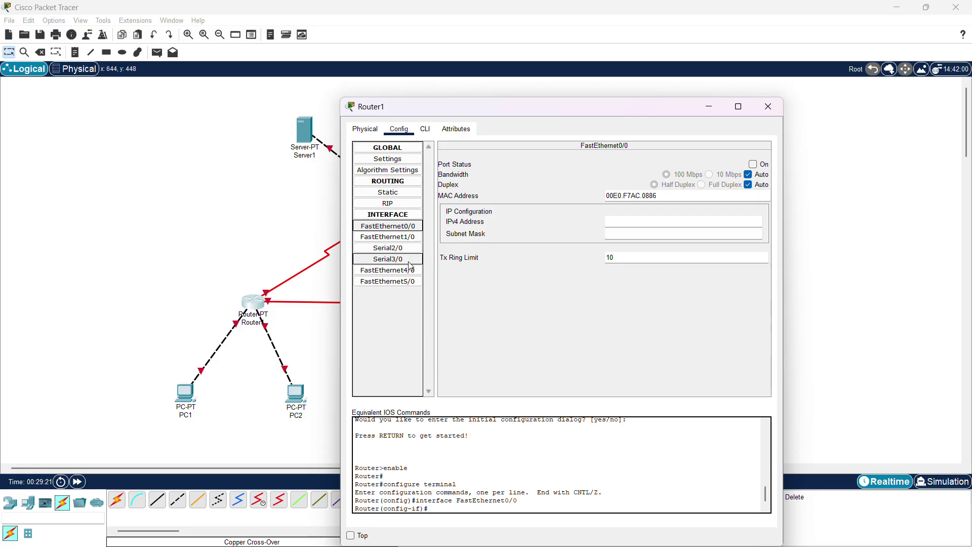
left_click(365, 129)
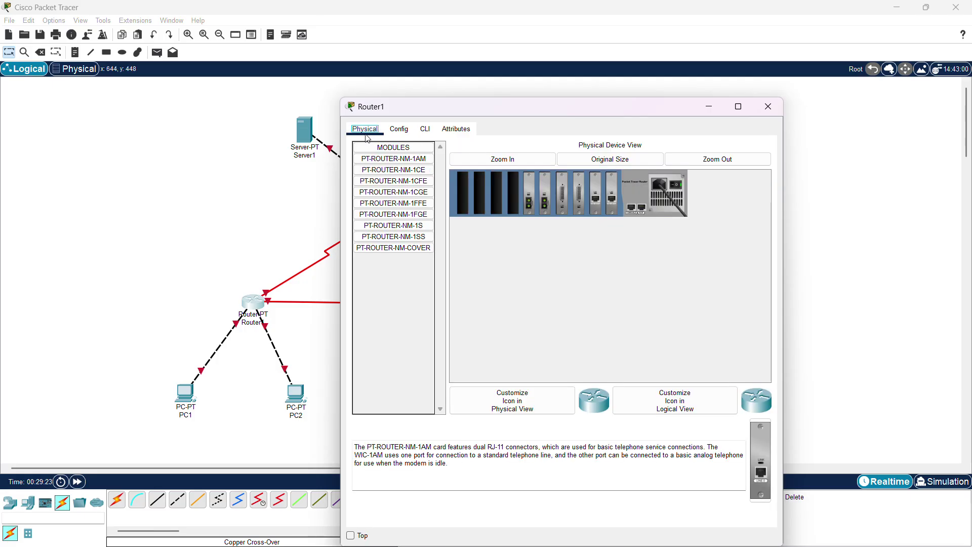
left_click(402, 131)
left_click(389, 236)
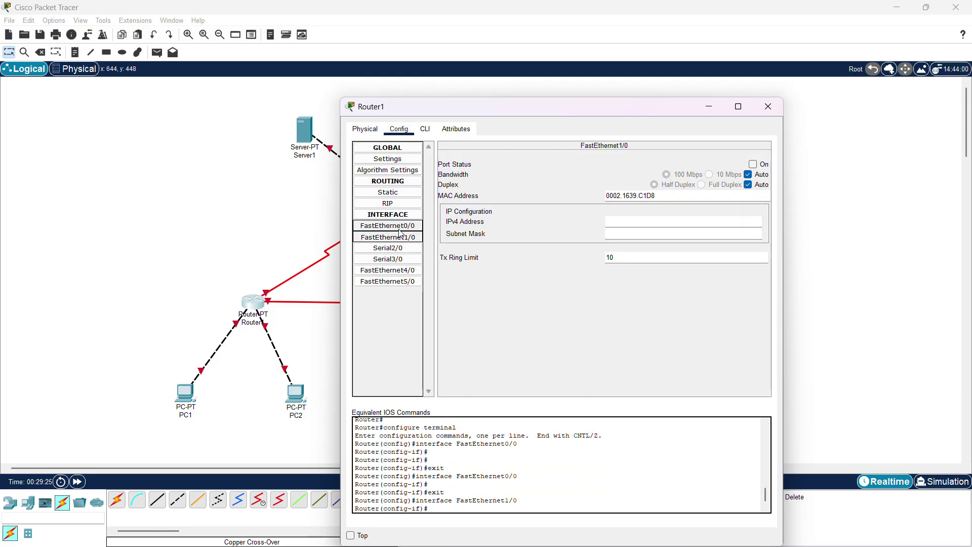
left_click(393, 226)
left_click(658, 221)
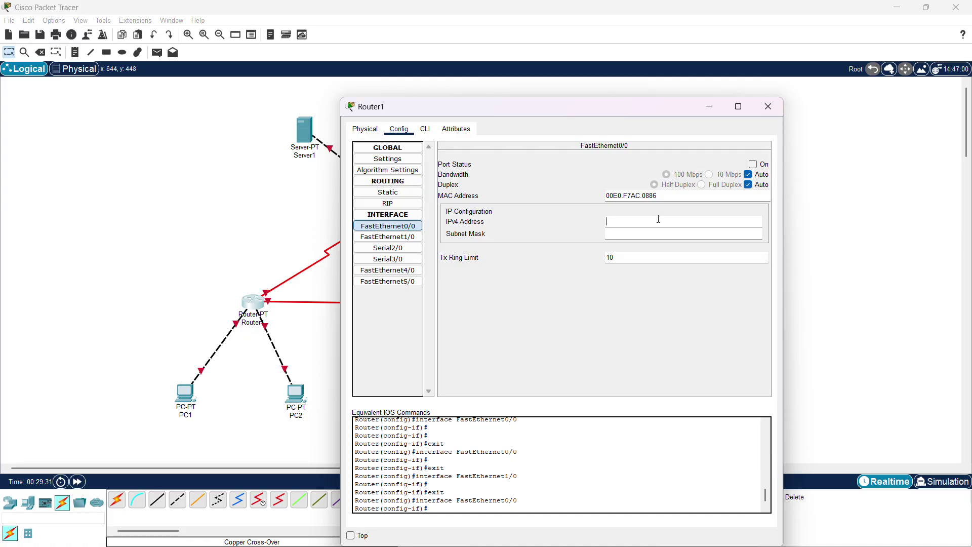
type("192.168.1.62")
left_click(646, 233)
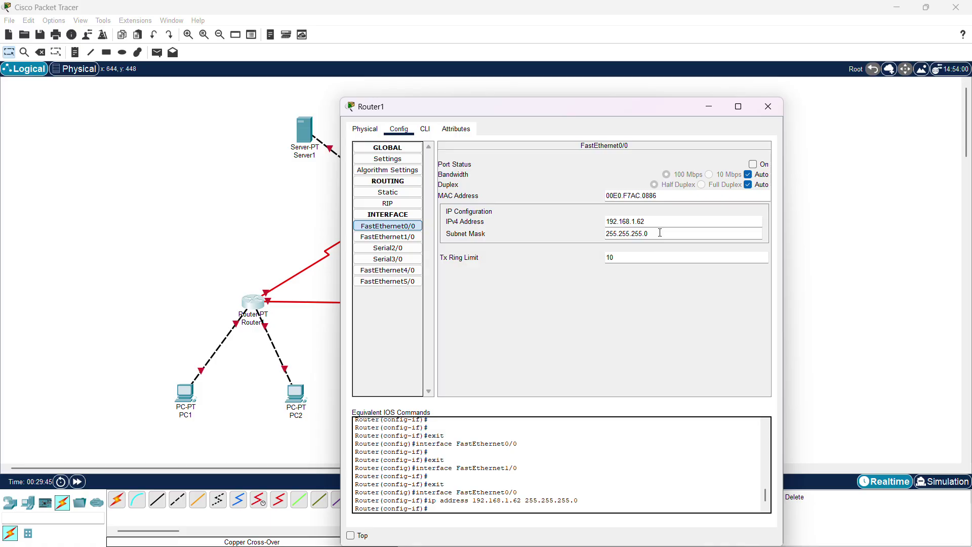
type("192")
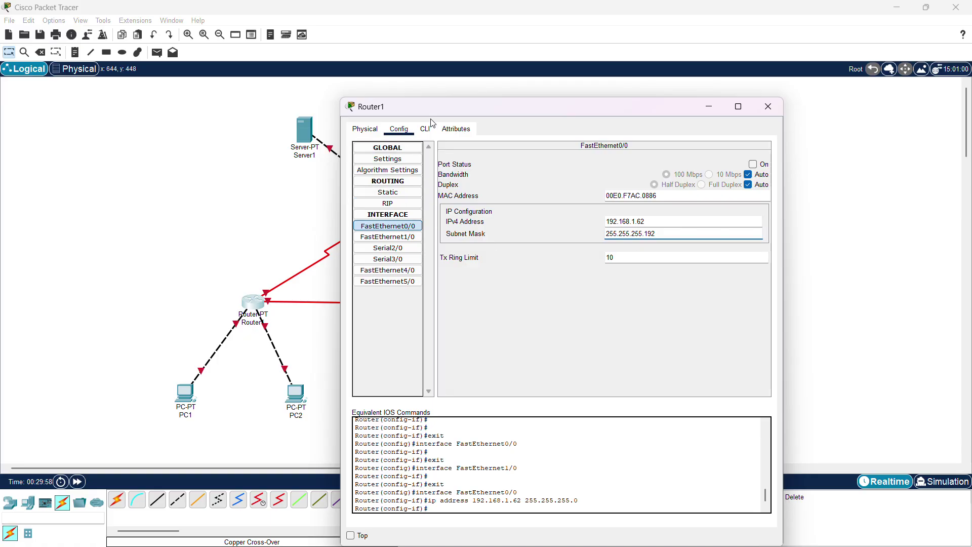
- Assign Router1's FastEthernet1/0 interface the IPv4 address 192.168.1.126 with subnet mask 255.255.255.192
left_click_drag(445, 106, 438, 97)
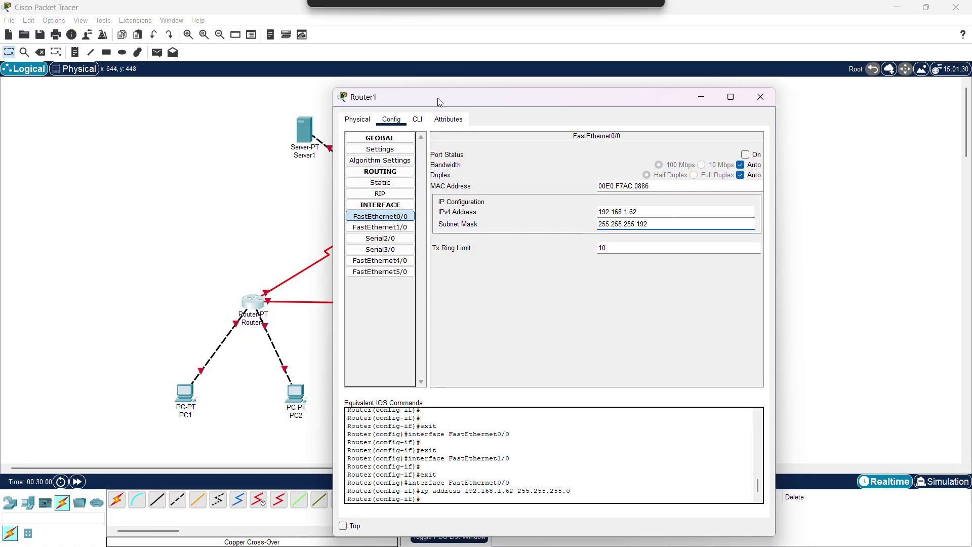
left_click(386, 228)
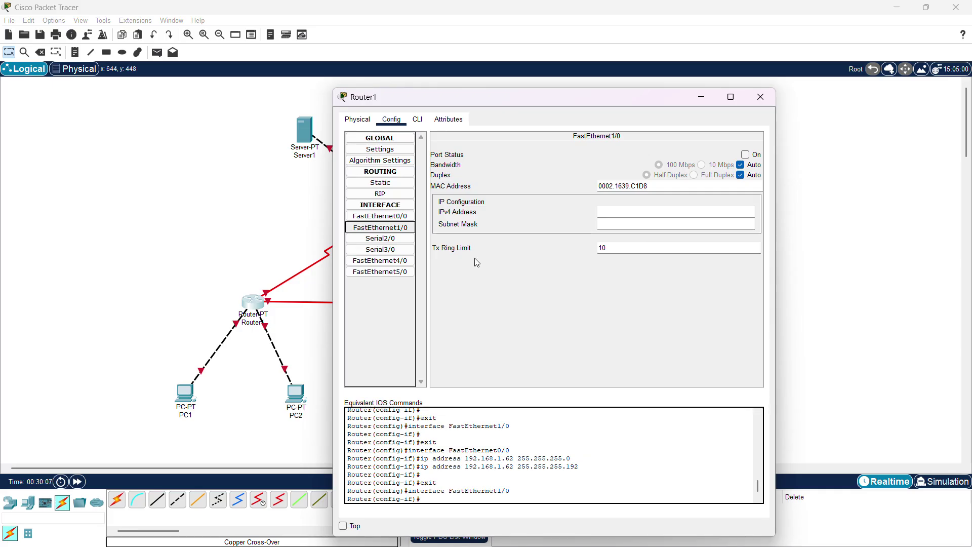
left_click(670, 212)
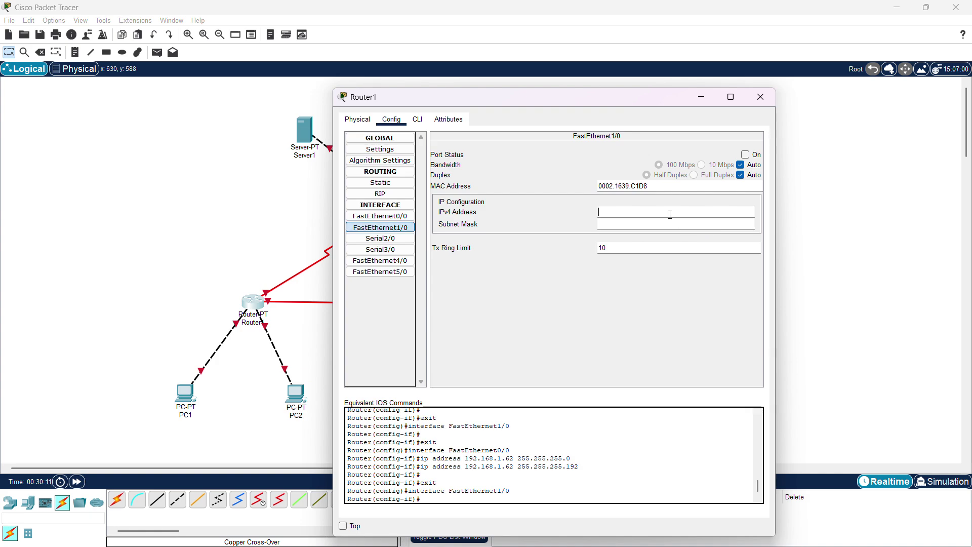
type("192.168.1.126")
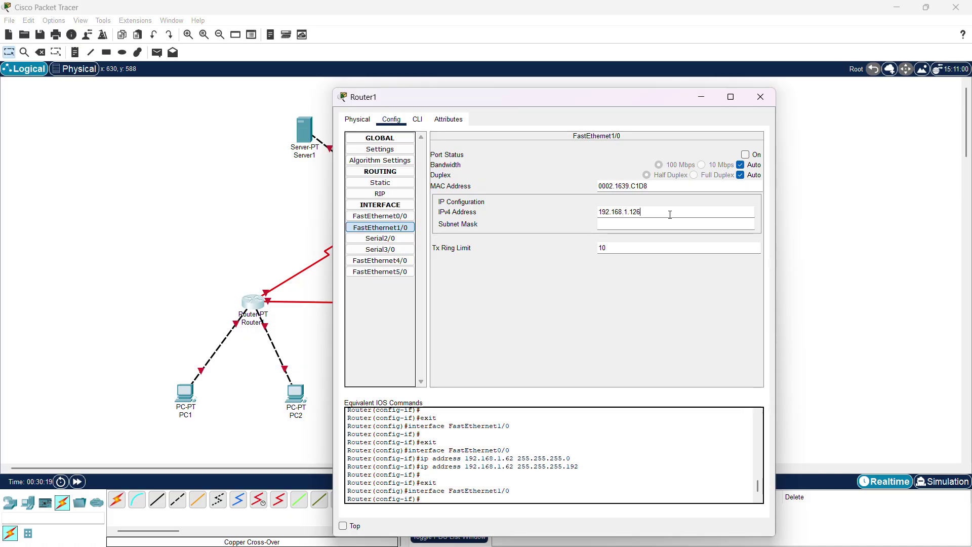
left_click(657, 224)
type("255.255.255.192")
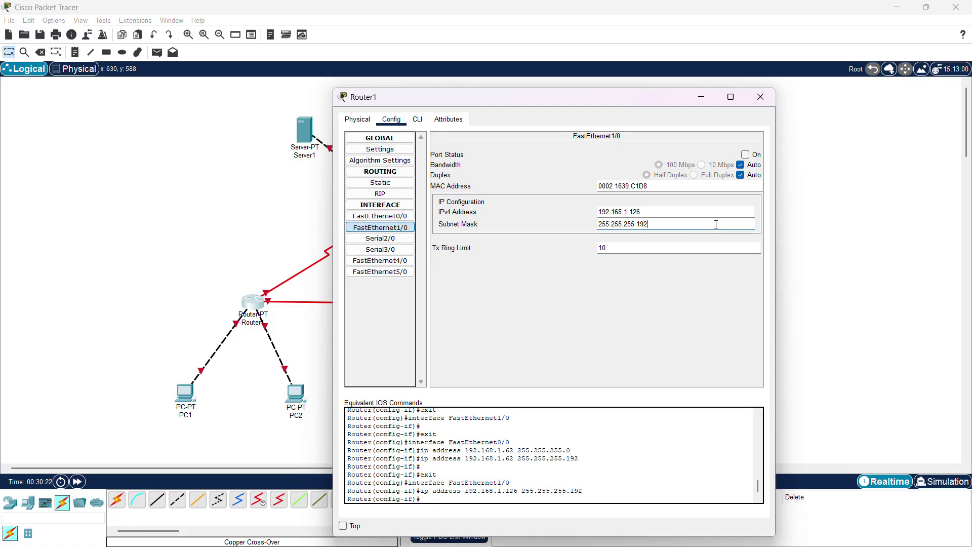
- Assign Router1's Serial2/0 interface the IPv4 address 12.12.12.1 with subnet mask 255.255.255.0
left_click(391, 238)
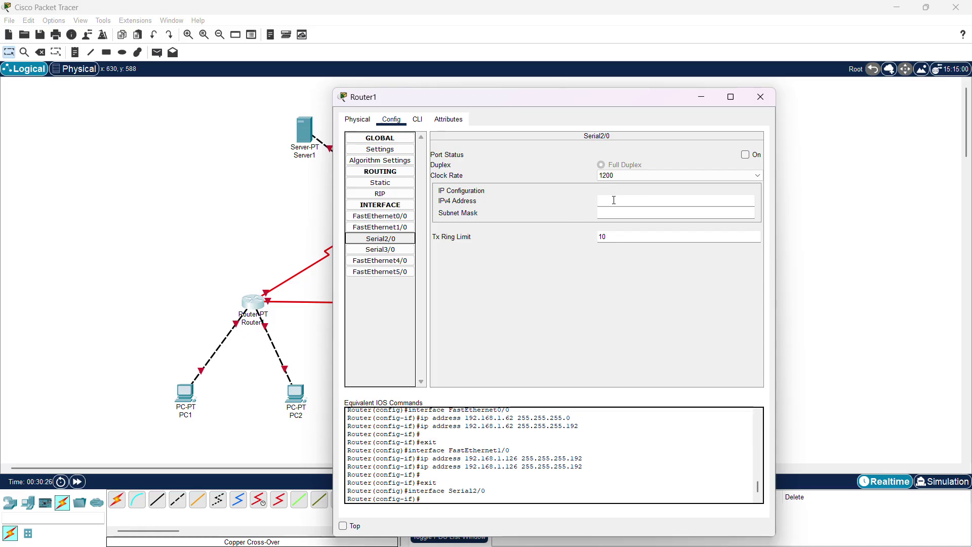
left_click(614, 200)
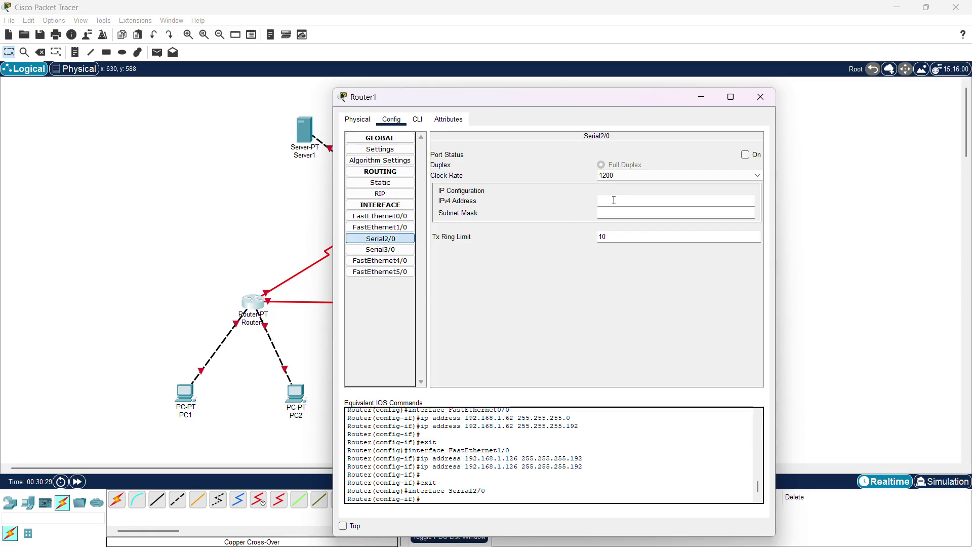
left_click_drag(462, 103, 561, 138)
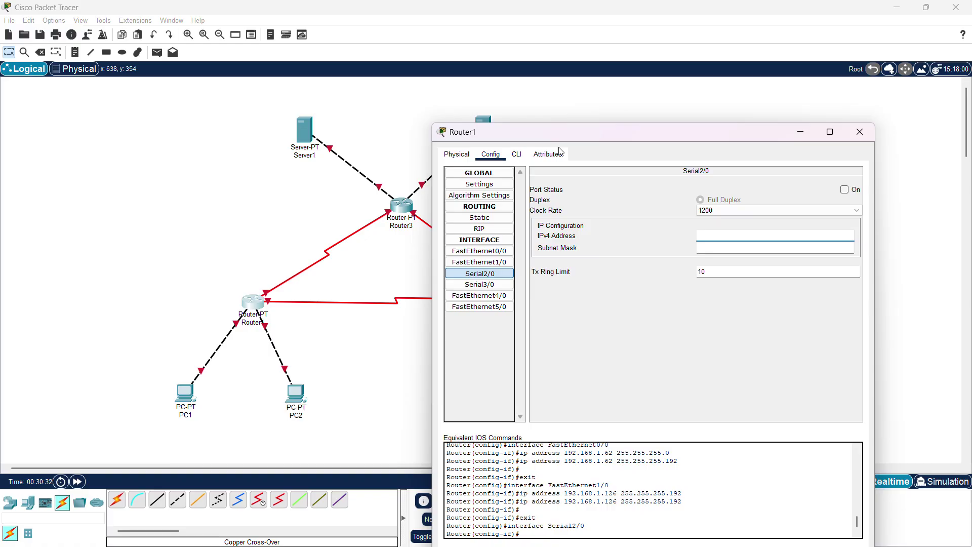
left_click_drag(696, 136, 676, 113)
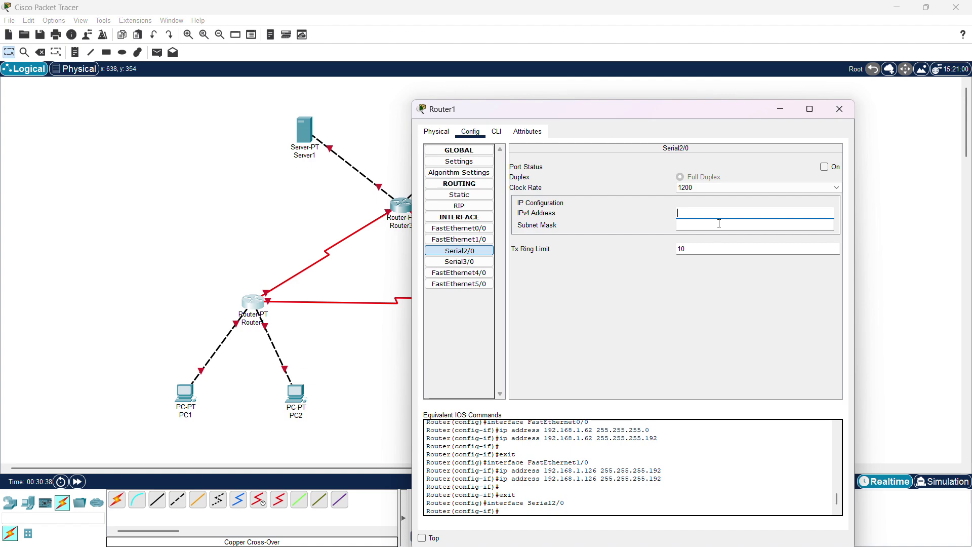
type("12.12.12.1")
left_click(714, 225)
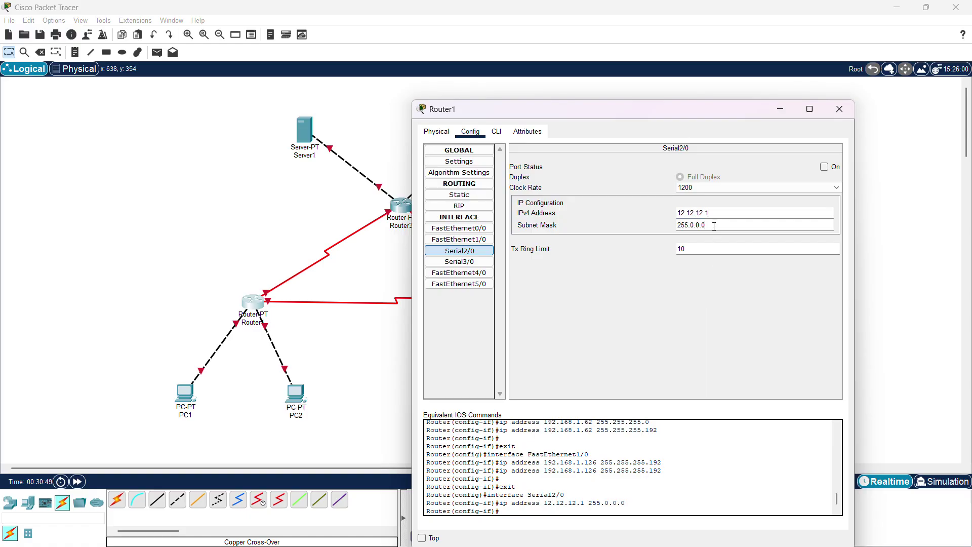
left_click_drag(696, 226, 689, 226)
key("BackSpace")
type("255.2")
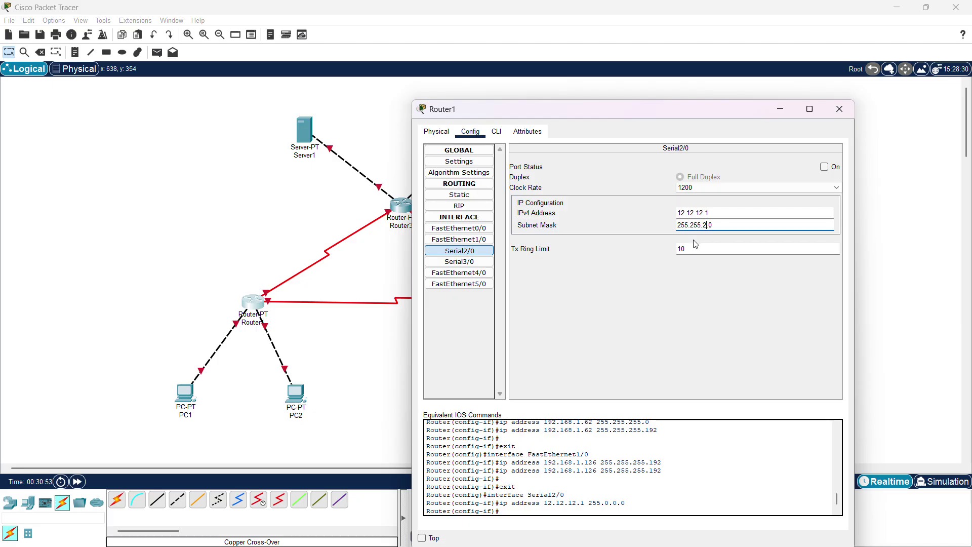
key("BackSpace")
type("255.")
- Assign Router1's Serial3/0 interface the IPv4 address 13.13.13.1 with subnet mask 255.255.255.0 and close the router's window
left_click(458, 262)
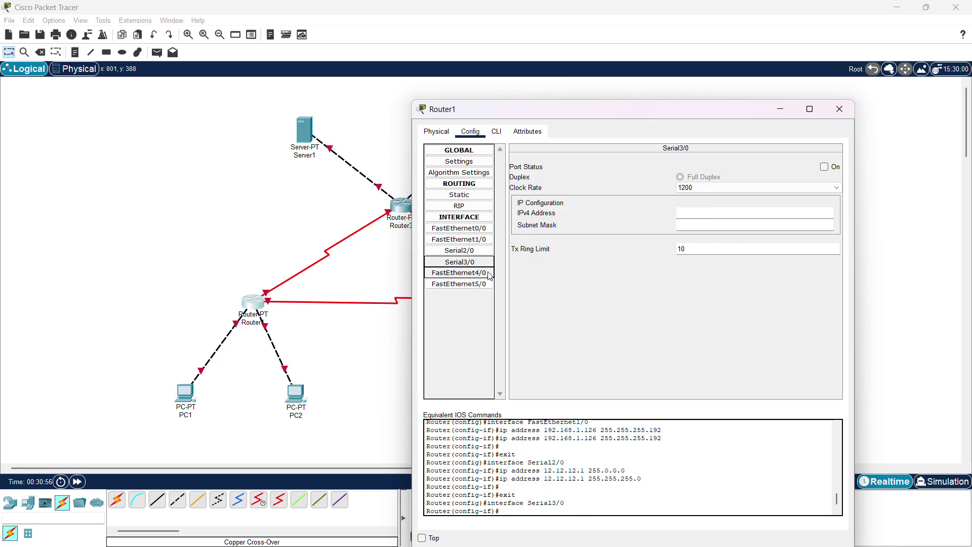
left_click_drag(596, 113, 686, 98)
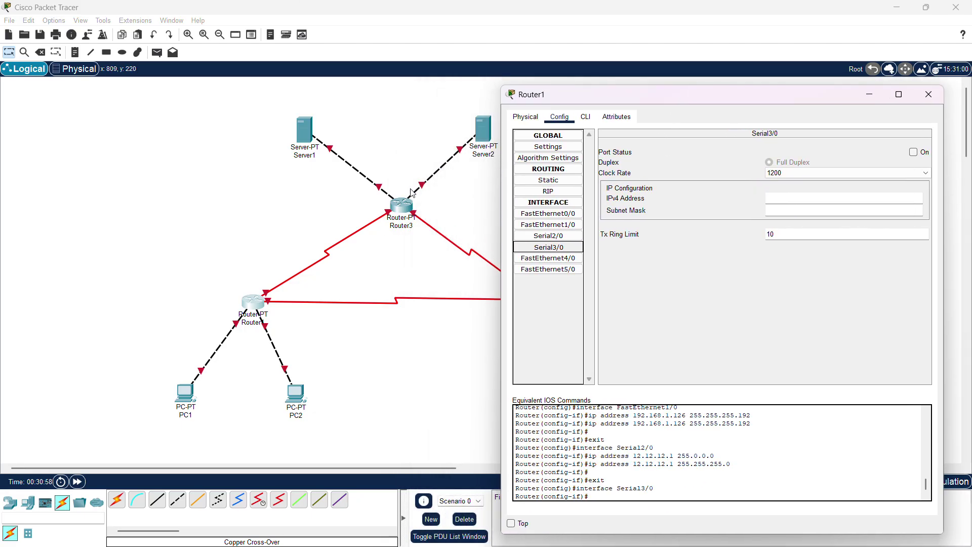
left_click(788, 199)
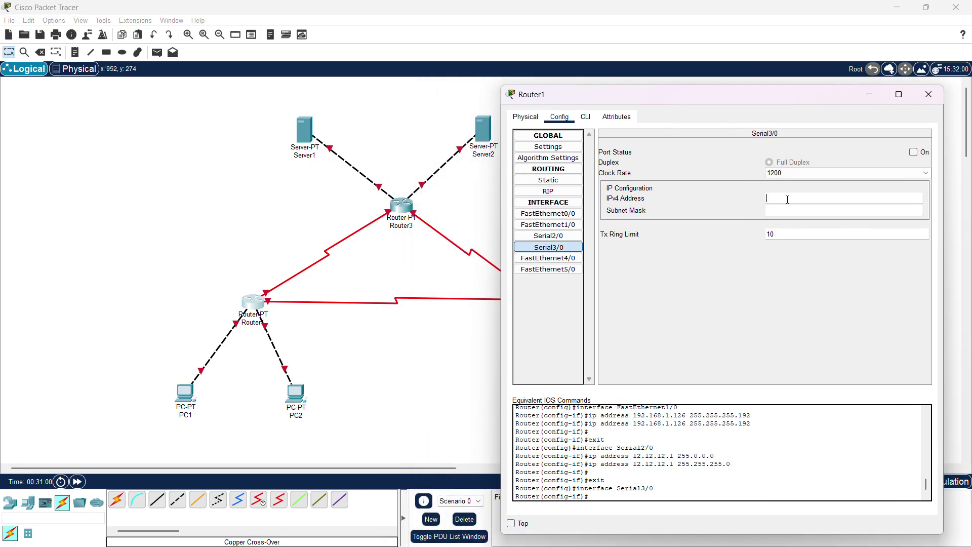
type("13.13.13.1")
left_click(786, 214)
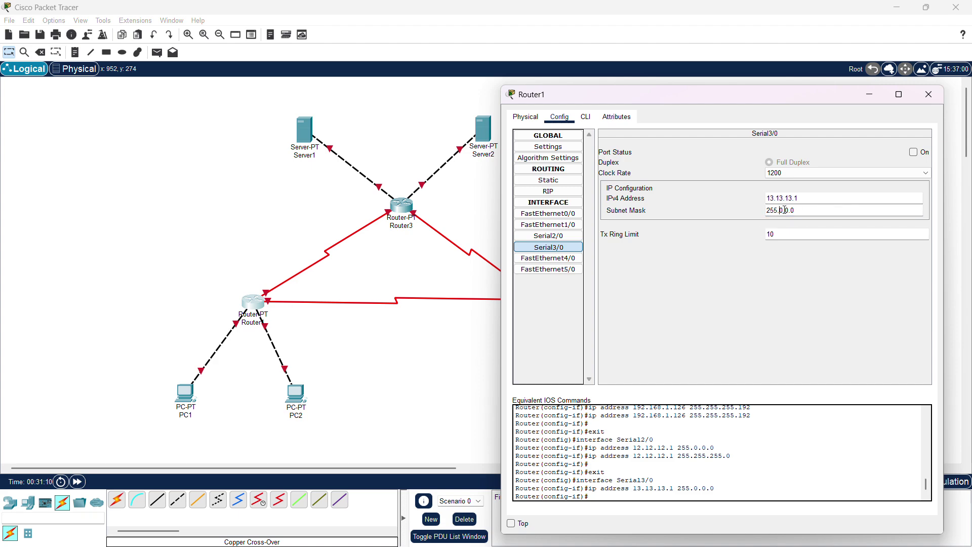
double_click(784, 211)
type("255.")
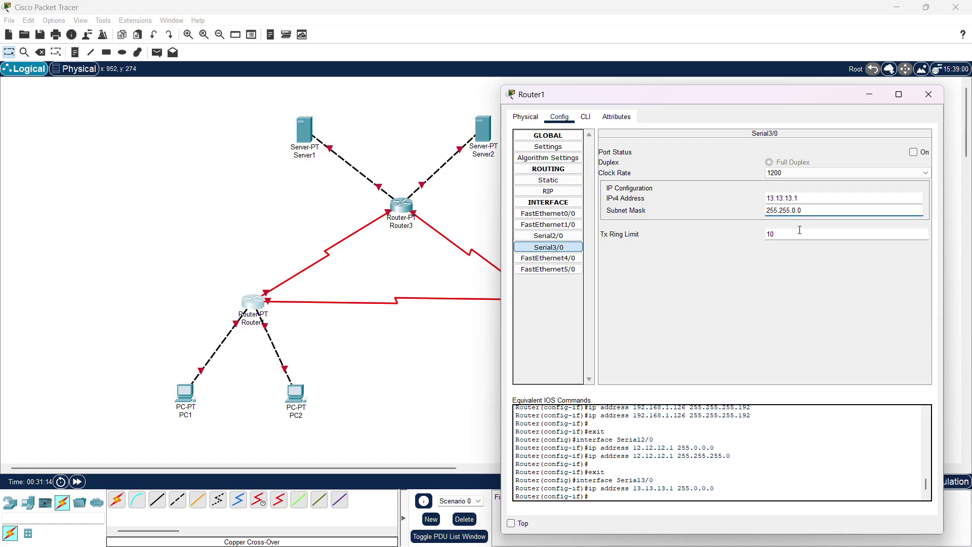
key("Right")
key("Delete")
type("255")
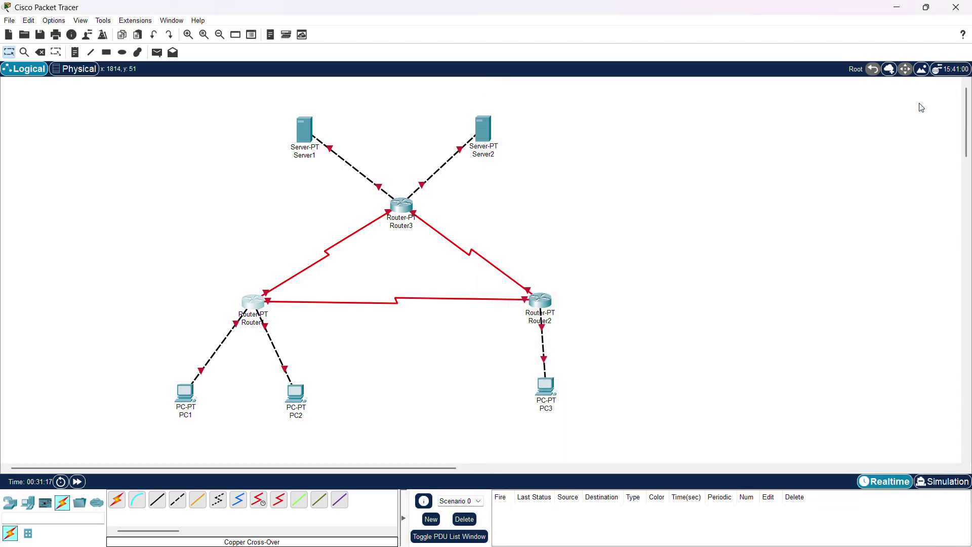
left_click(928, 94)
- Set PC2's static IPv4 address to 192.168.1.65 with subnet mask 255.255.255.192
left_click(295, 400)
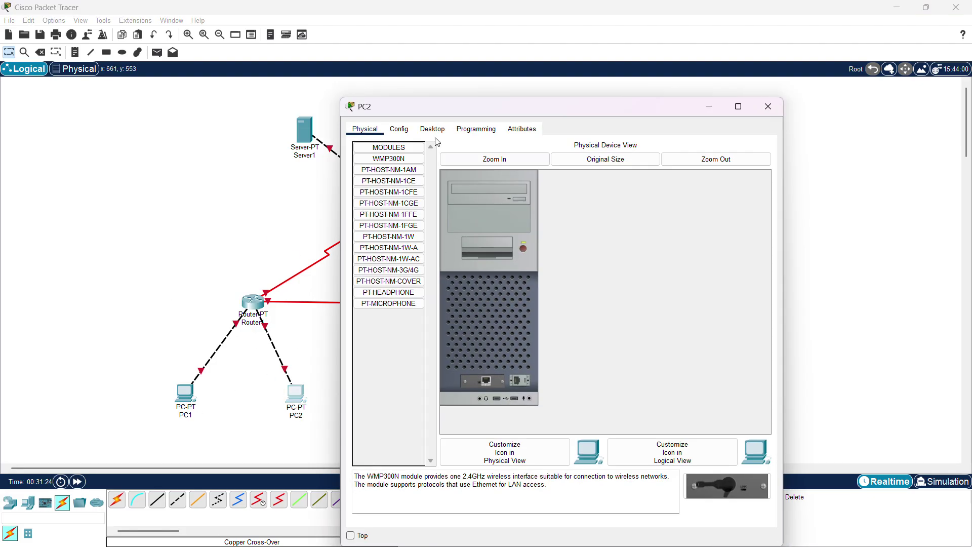
left_click(399, 129)
left_click(425, 130)
left_click(387, 174)
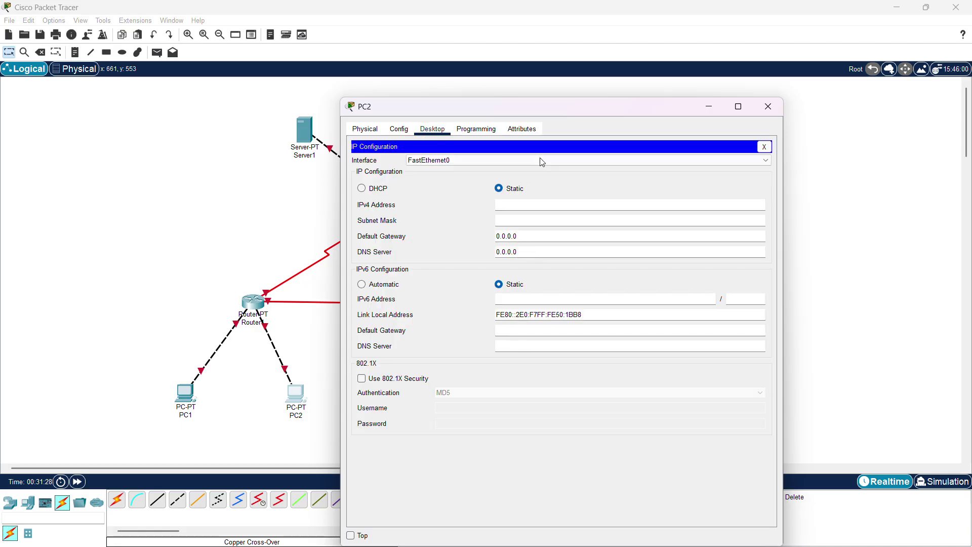
left_click_drag(554, 106, 558, 87)
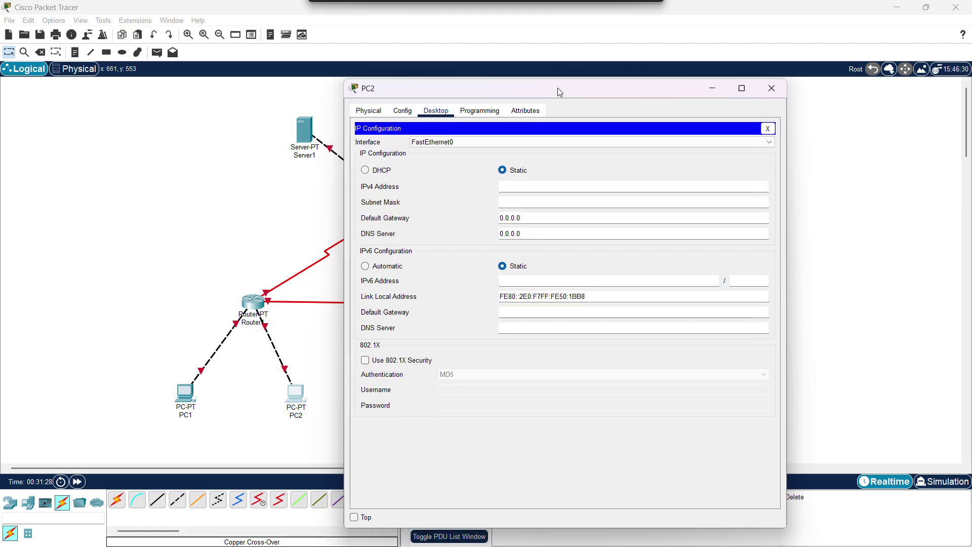
left_click(521, 185)
type("192")
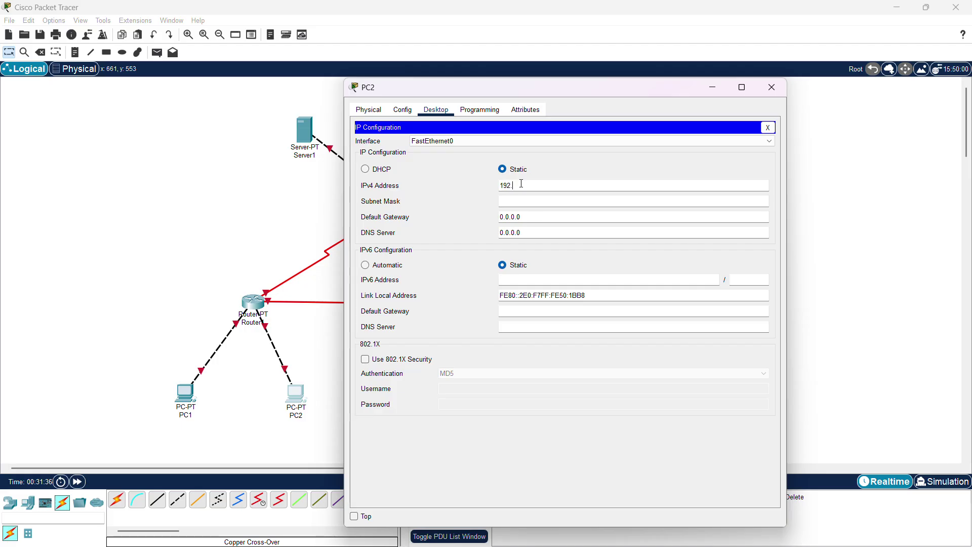
type(".168.1.65")
left_click(557, 200)
key("BackSpace")
type("192")
- Set PC2's default gateway to 192.168.1.126 and close its window
key("Tab")
type("18")
type("2")
type(".16")
type("8.1.126")
left_click(402, 109)
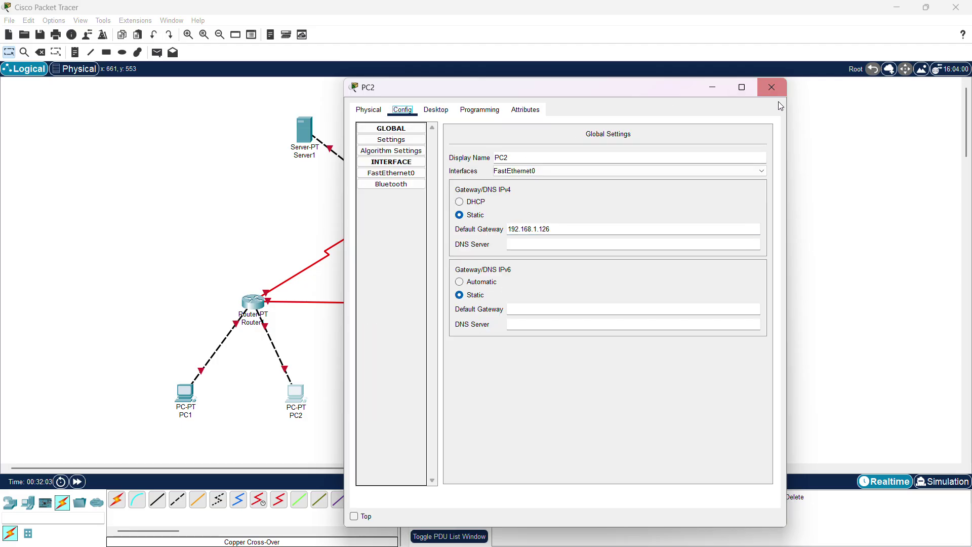
left_click(772, 87)
- Check PC1's default gateway and its FastEthernet0 port status and addressing
left_click(185, 392)
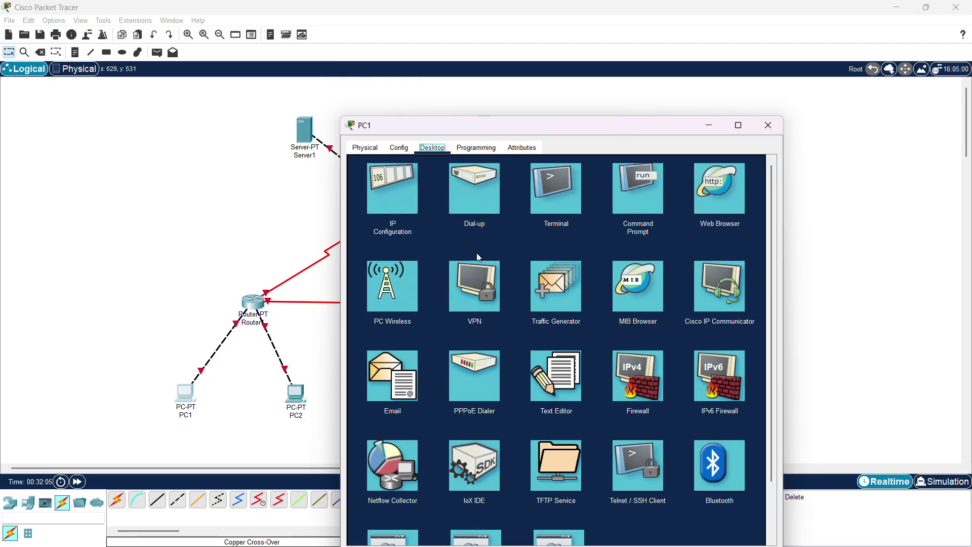
left_click(391, 193)
left_click(399, 147)
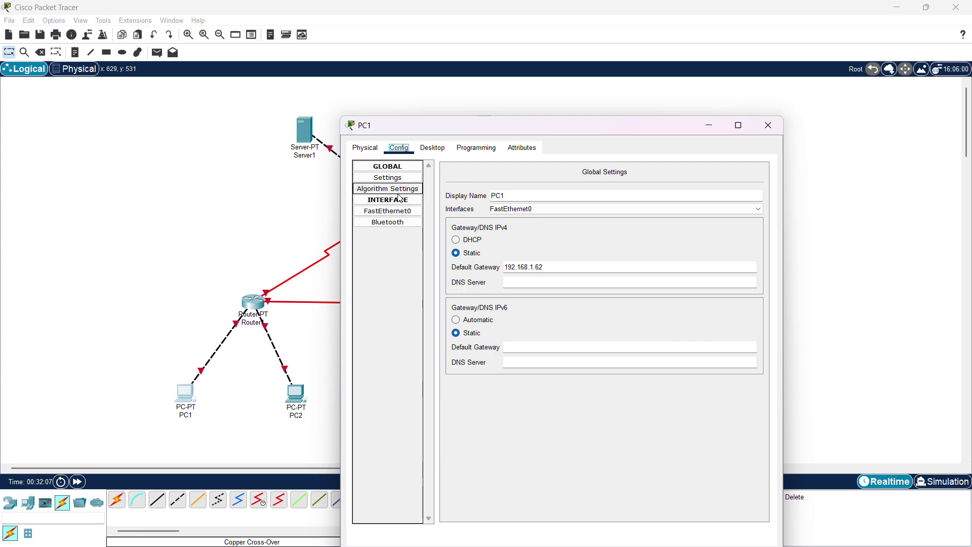
left_click(395, 216)
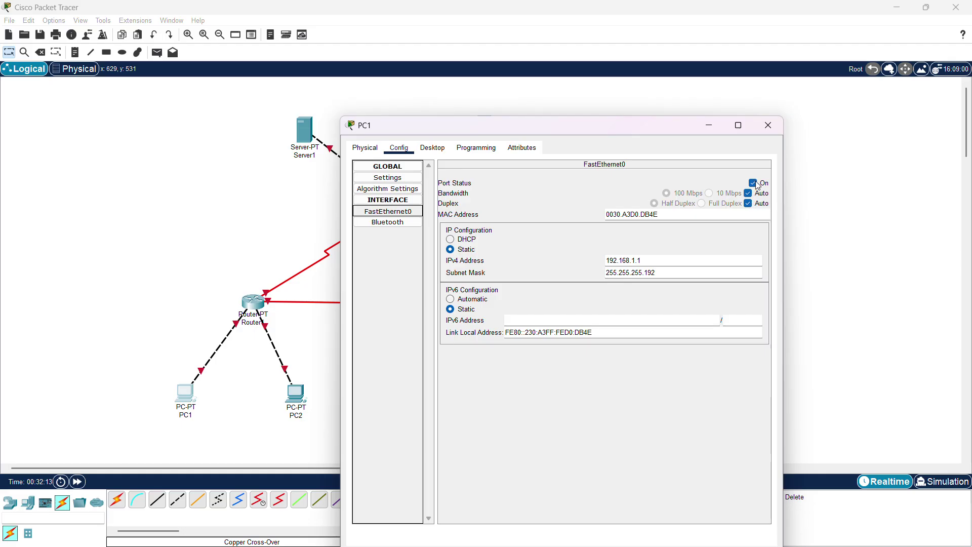
- Close PC1's window and check PC2's default gateway and FastEthernet0 port settings
left_click(768, 125)
left_click(296, 394)
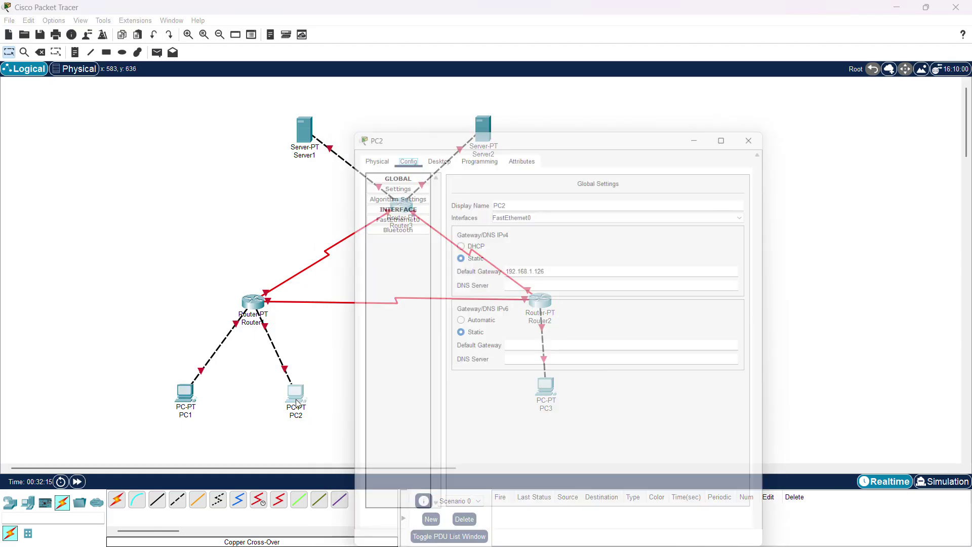
left_click(387, 192)
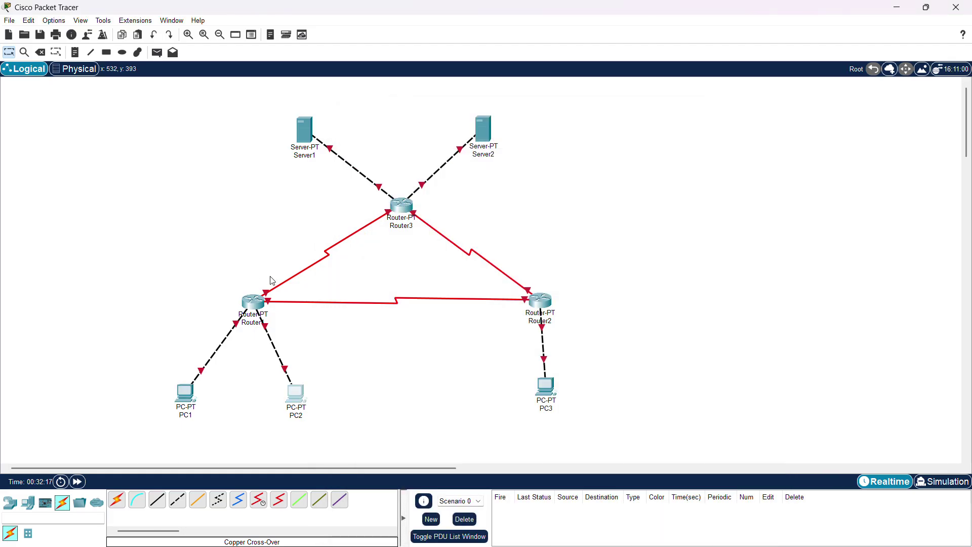
left_click(768, 106)
- Turn on the FastEthernet0/0 and FastEthernet1/0 ports of Router1
left_click(247, 306)
left_click(387, 226)
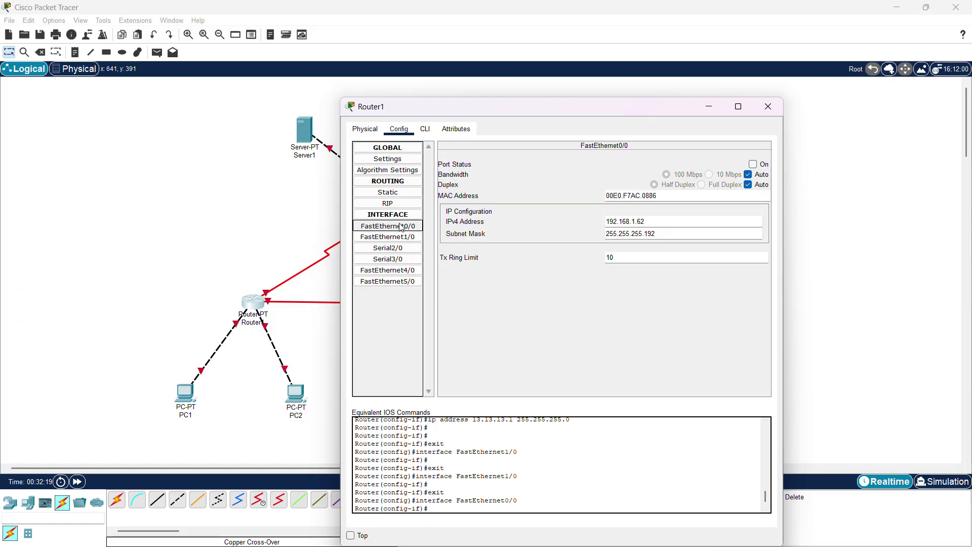
left_click(753, 164)
left_click(388, 236)
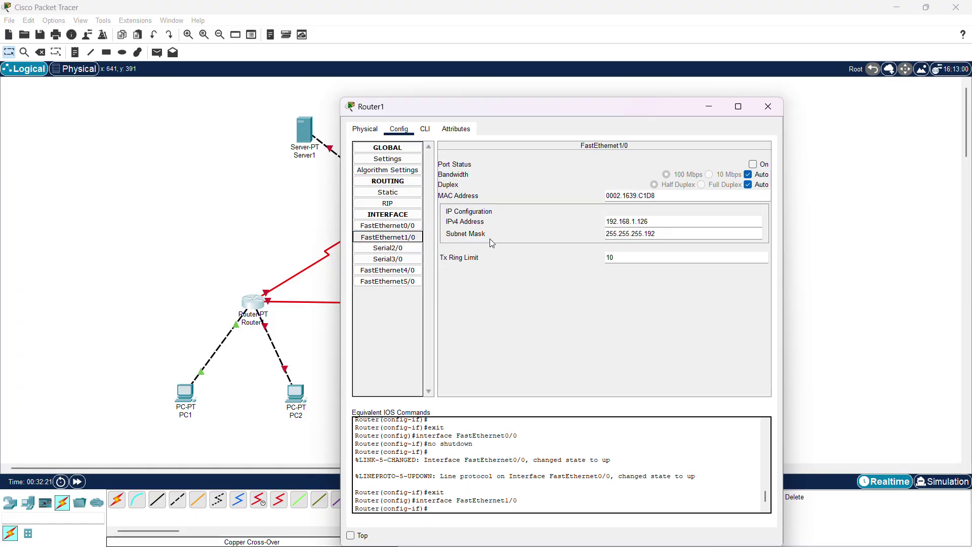
left_click(753, 164)
- Turn on Router1's Serial2/0 and Serial3/0 ports and close the router's window
left_click(388, 248)
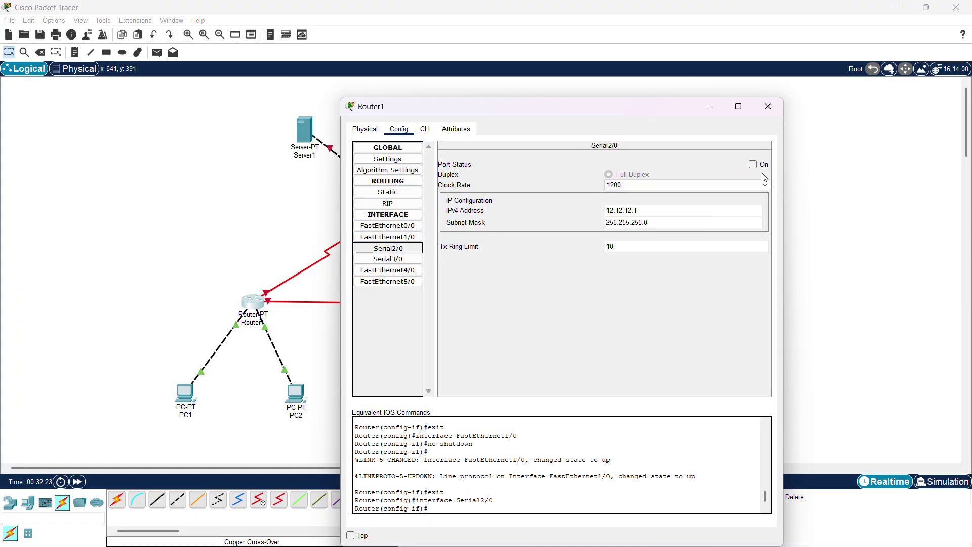
left_click(753, 164)
left_click(388, 259)
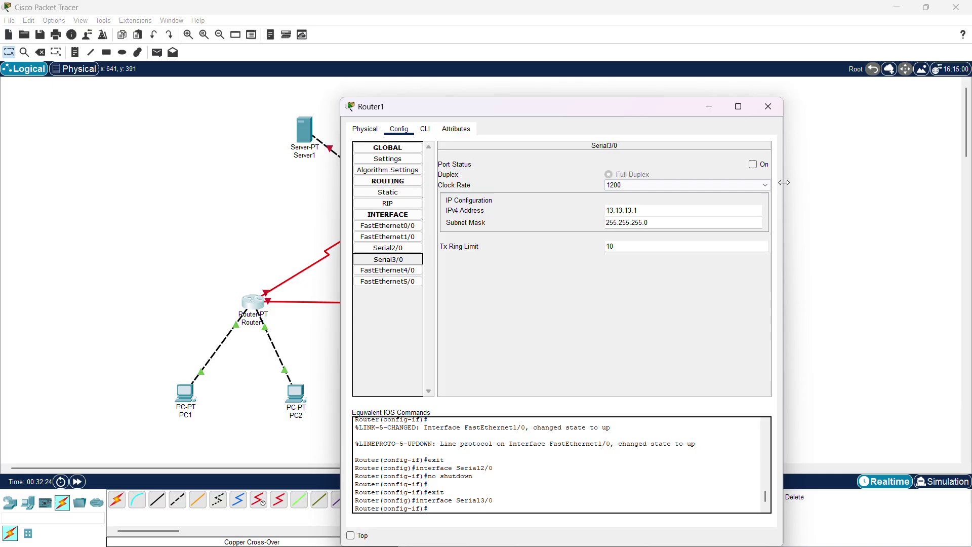
left_click(753, 164)
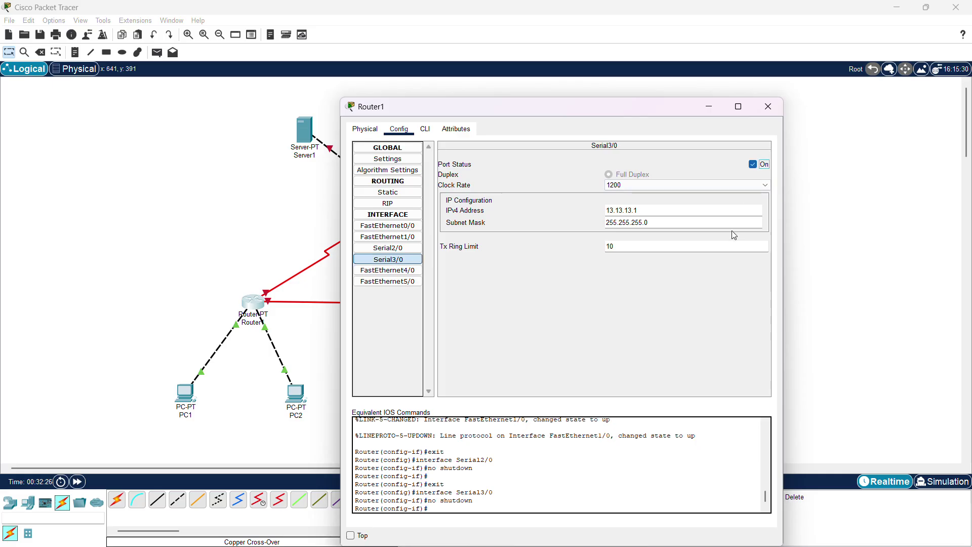
left_click(768, 106)
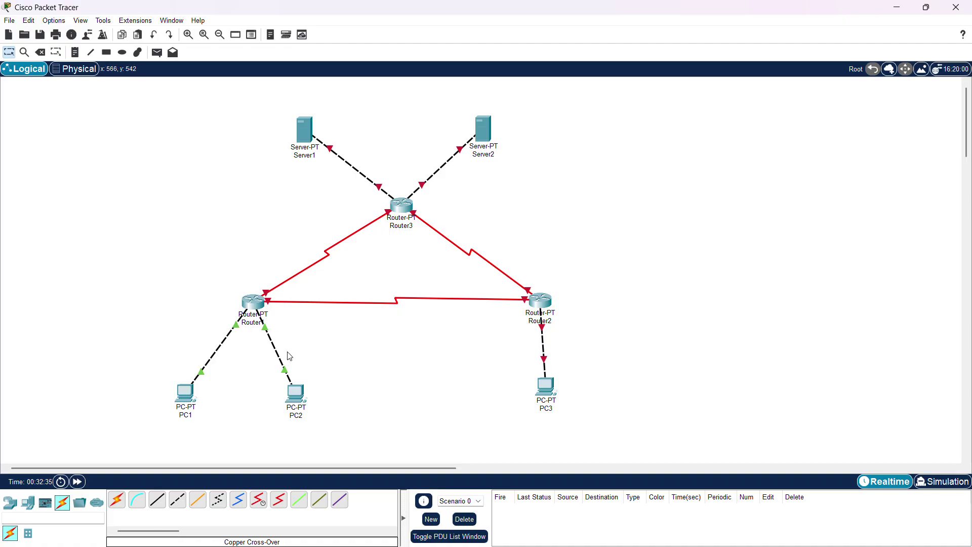
- Set PC3's static IPv4 address to 192.168.1.253 with subnet mask 255.255.255.128
left_click(546, 389)
left_click(432, 148)
left_click(459, 148)
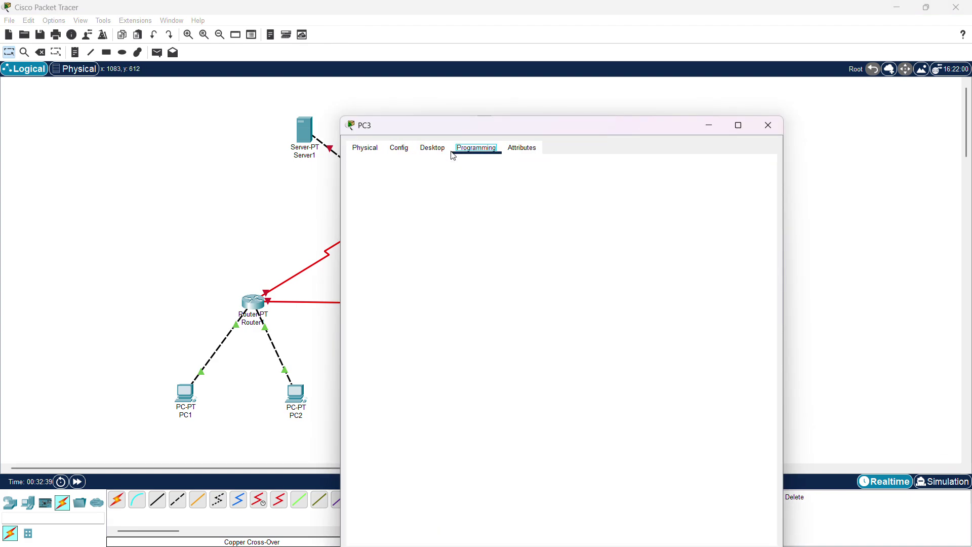
left_click(431, 148)
left_click(383, 241)
left_click(546, 227)
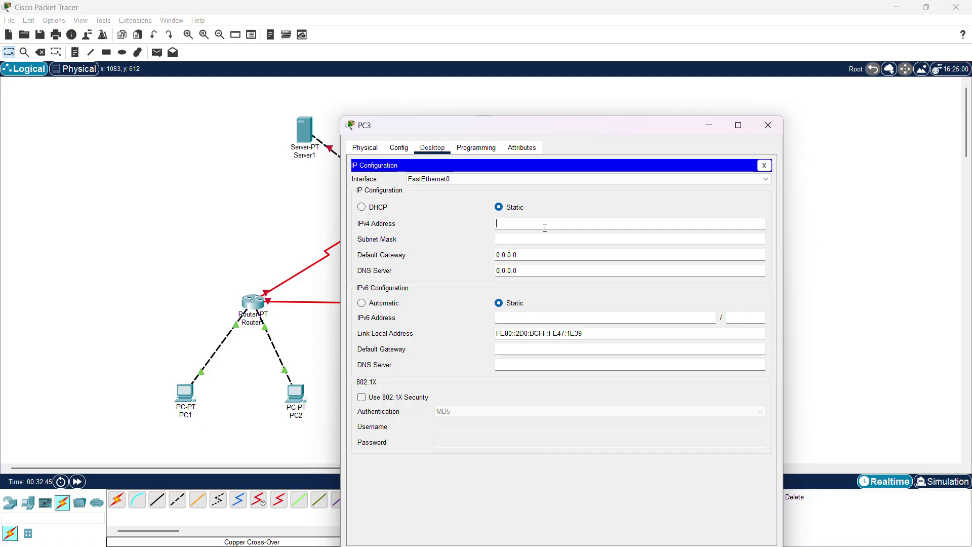
type("192.168.1.")
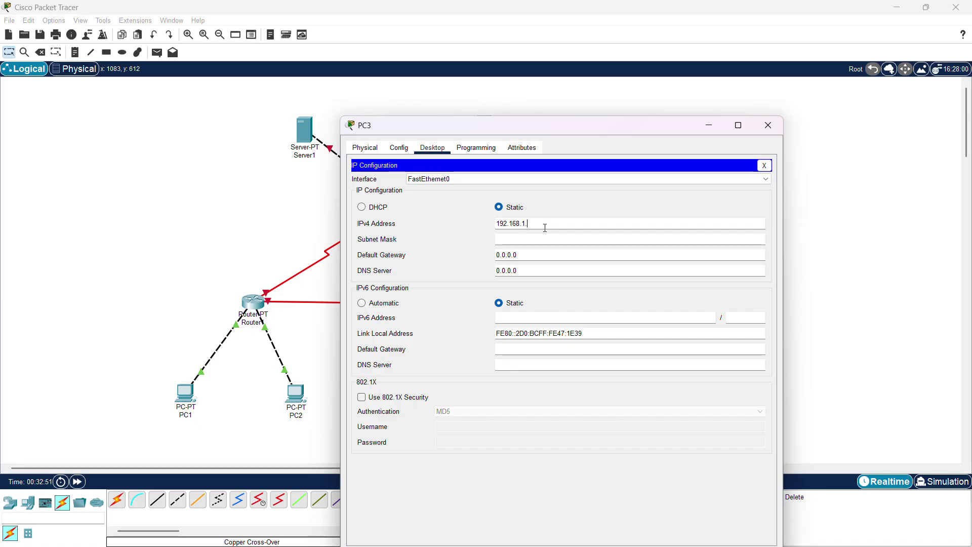
type("253")
left_click(544, 239)
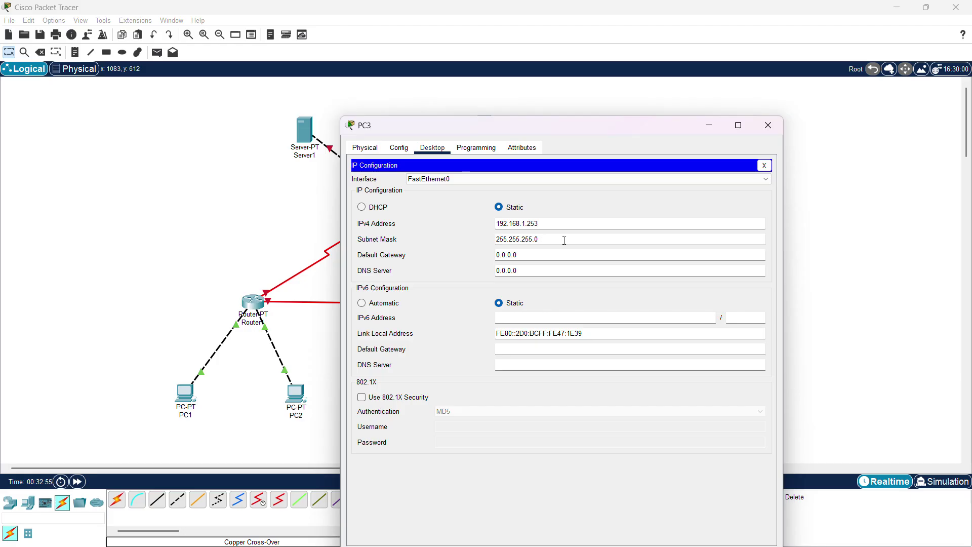
type("128")
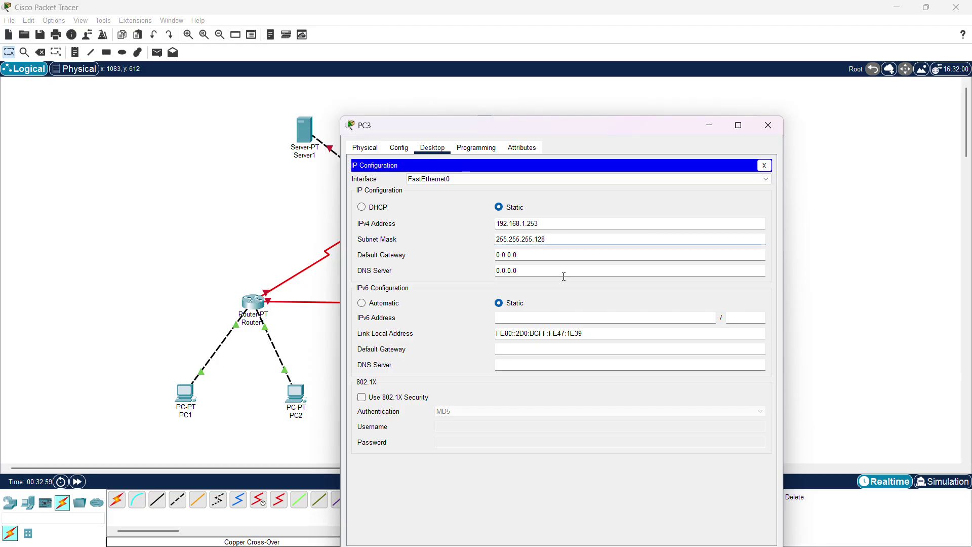
- Set PC3's default gateway to 192.168.1.254 and close its window
left_click(542, 255)
left_click_drag(538, 255, 497, 255)
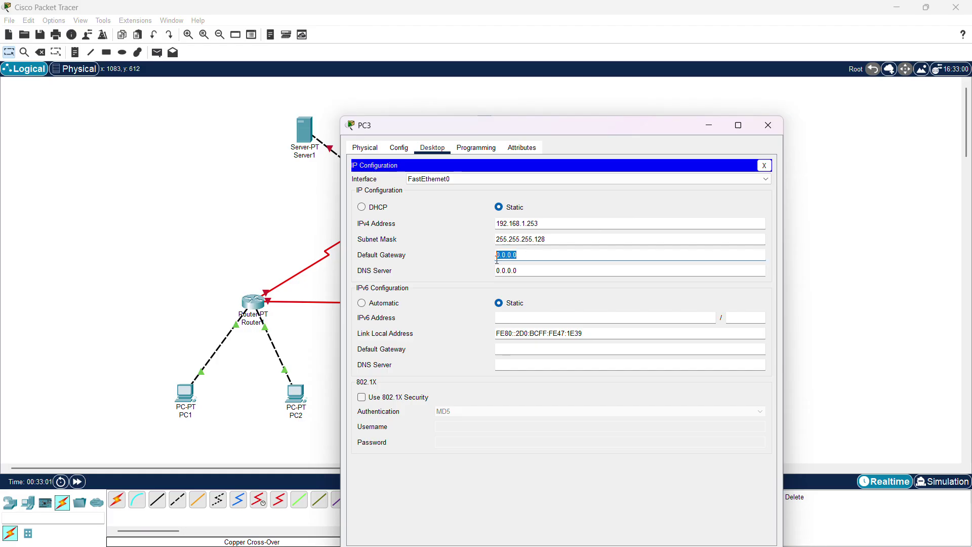
left_click(528, 269)
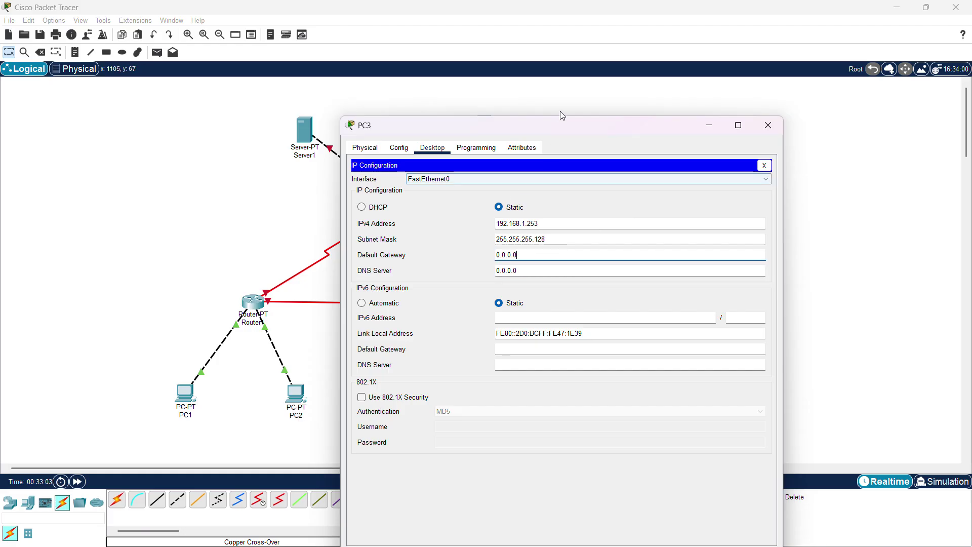
left_click_drag(560, 125, 249, 105)
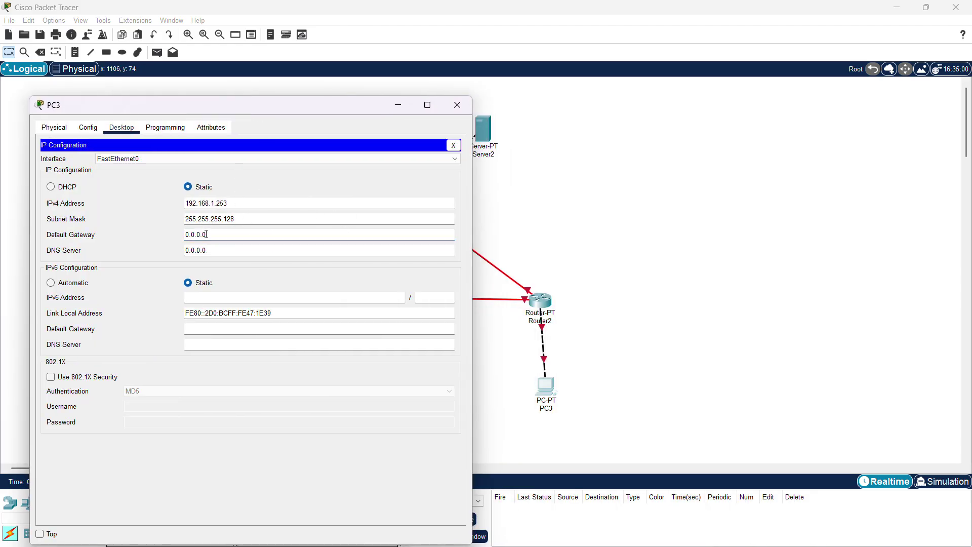
left_click_drag(208, 235, 177, 234)
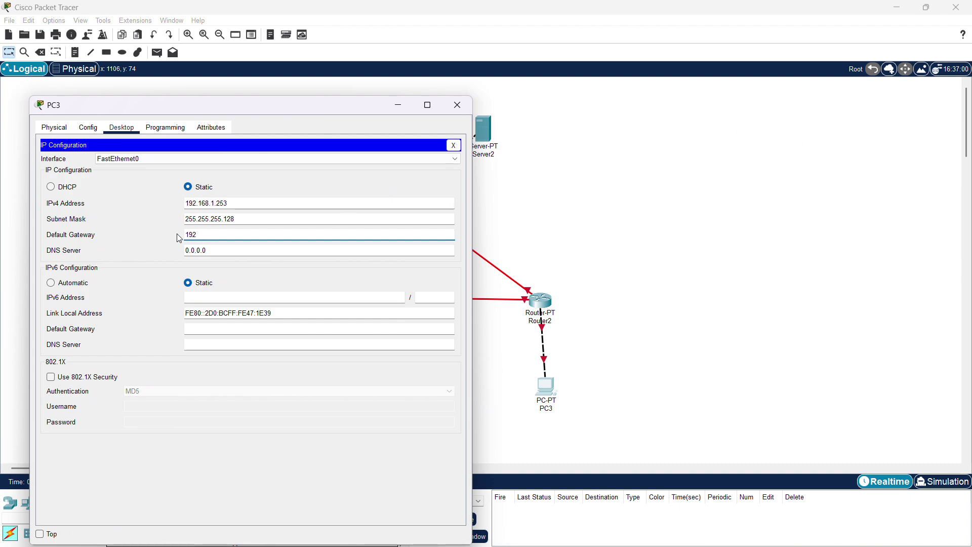
type("192.168.1.254")
left_click(478, 109)
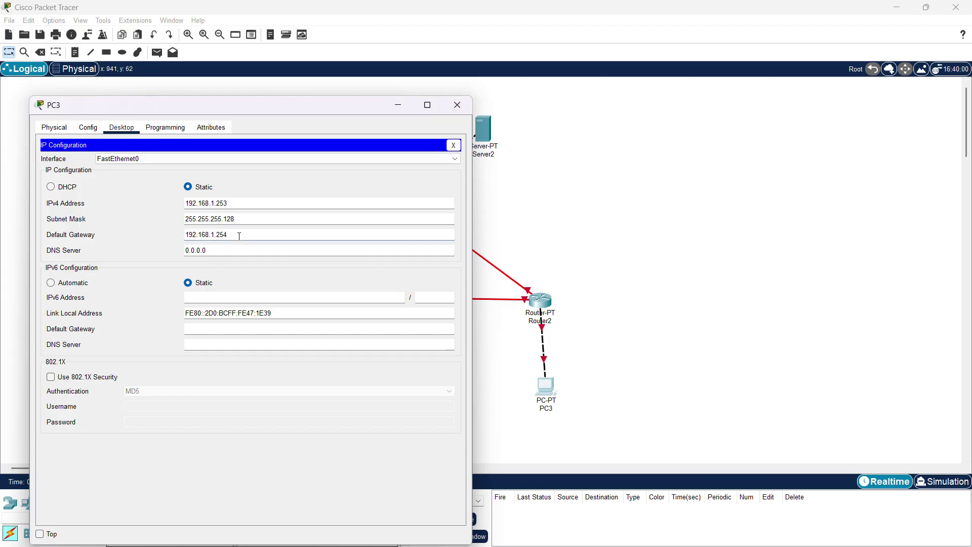
left_click_drag(239, 236, 206, 236)
left_click(457, 105)
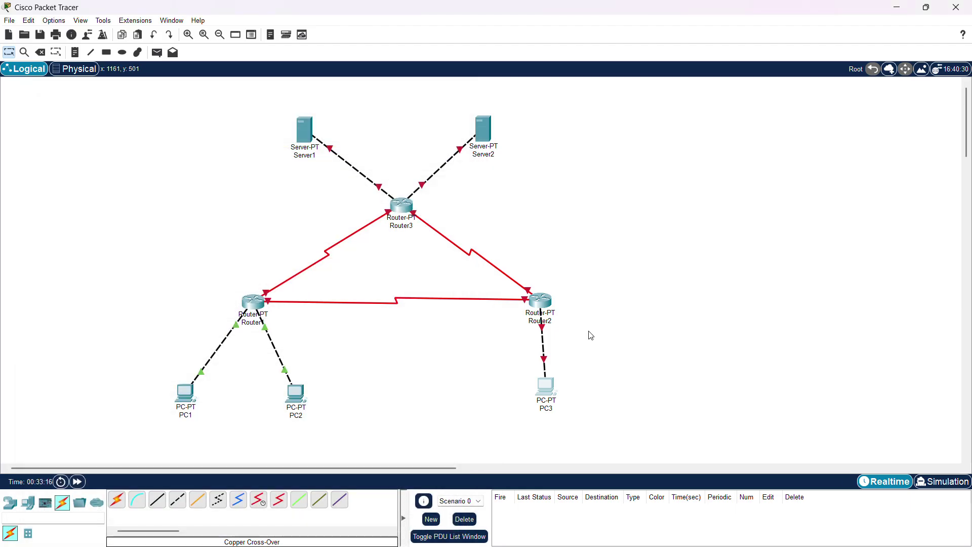
- Set the IPv4 address of Router2's FastEthernet0/0 interface to 192.168.1.254
left_click(548, 305)
left_click_drag(441, 112, 525, 123)
left_click(858, 118)
left_click(545, 307)
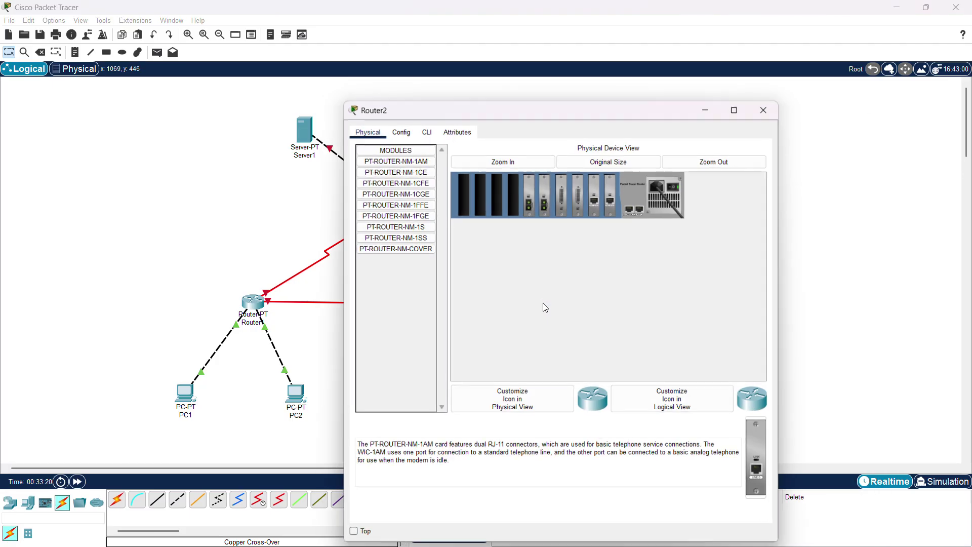
left_click(401, 132)
left_click_drag(436, 109, 327, 105)
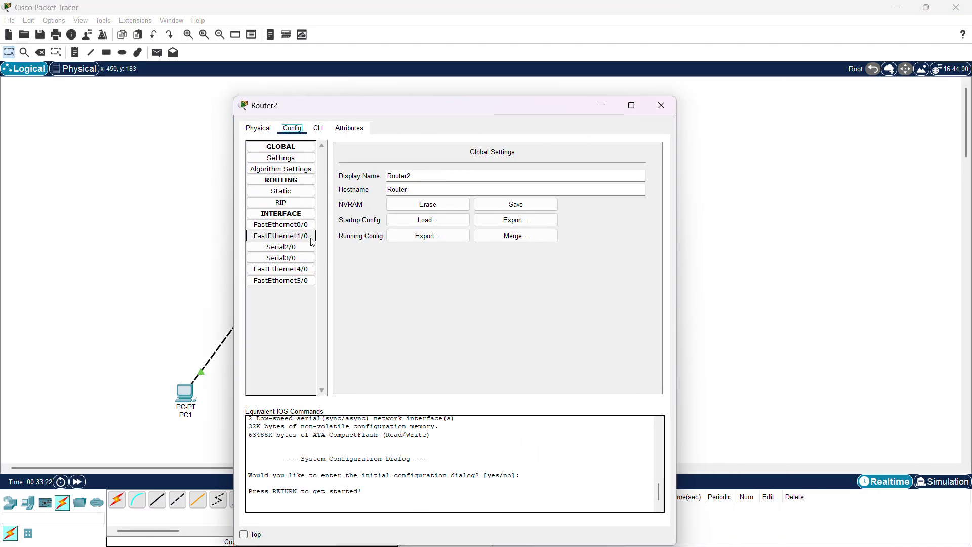
left_click(281, 224)
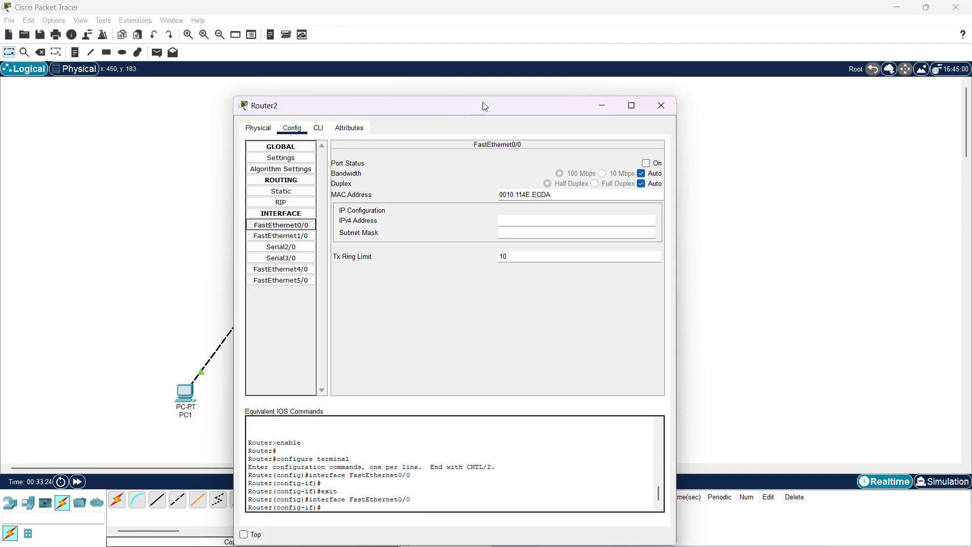
left_click_drag(484, 105, 391, 91)
left_click(440, 214)
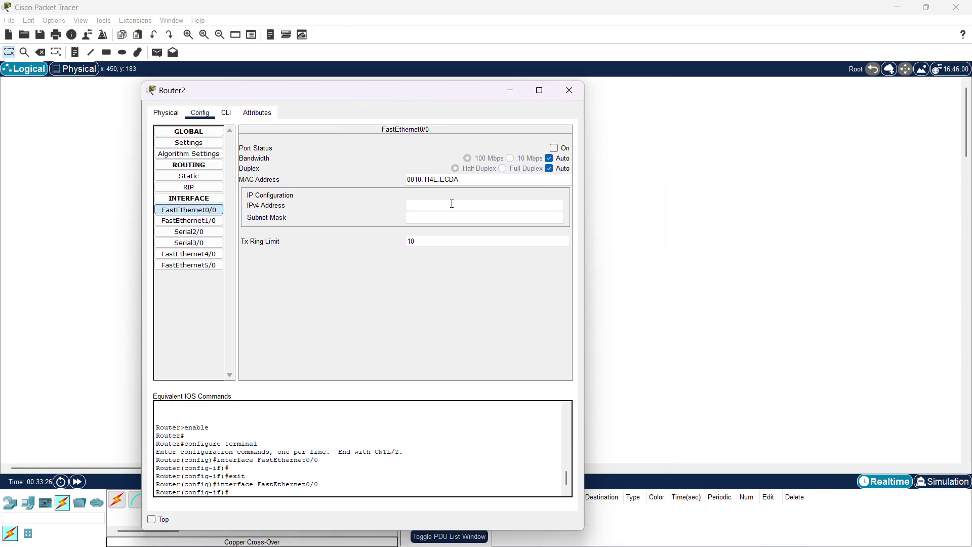
left_click(452, 203)
type("192.168.1.254")
- Set the subnet mask of Router2's FastEthernet0/0 to 255.255.255.192, turn the port on and close the window
left_click(467, 219)
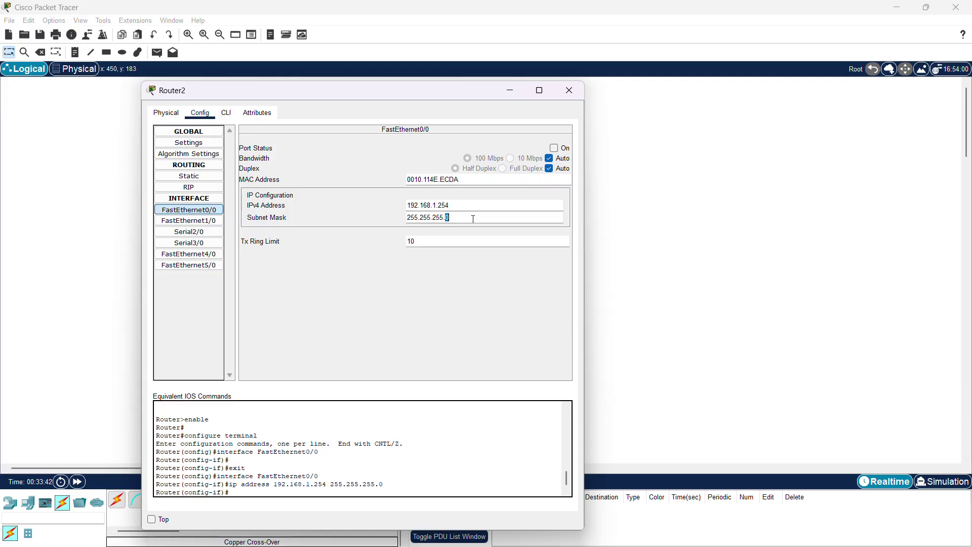
type("192")
left_click(466, 218)
left_click_drag(448, 92, 534, 109)
left_click(414, 146)
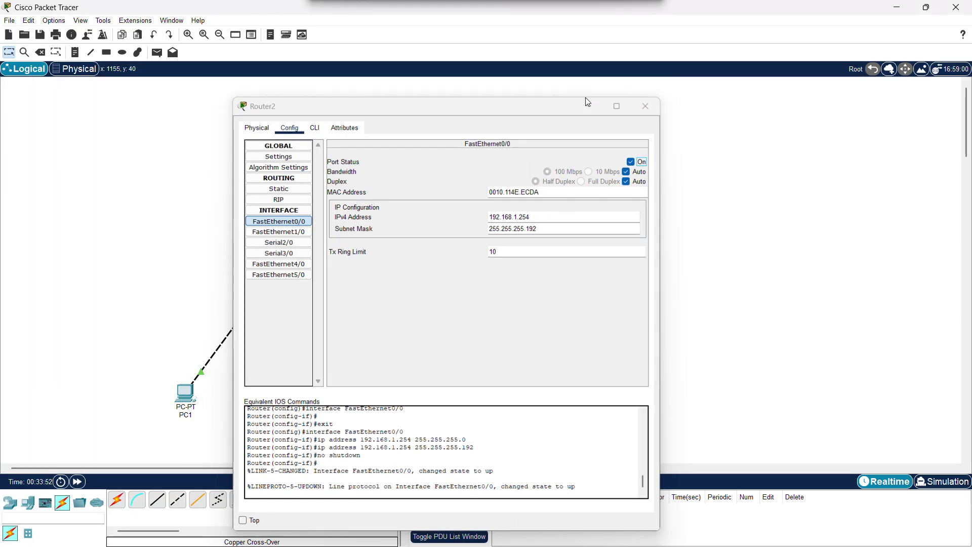
left_click(659, 103)
- Reopen Router2 and review its Serial2/0, FastEthernet0/0 and FastEthernet1/0 interface settings
left_click(548, 307)
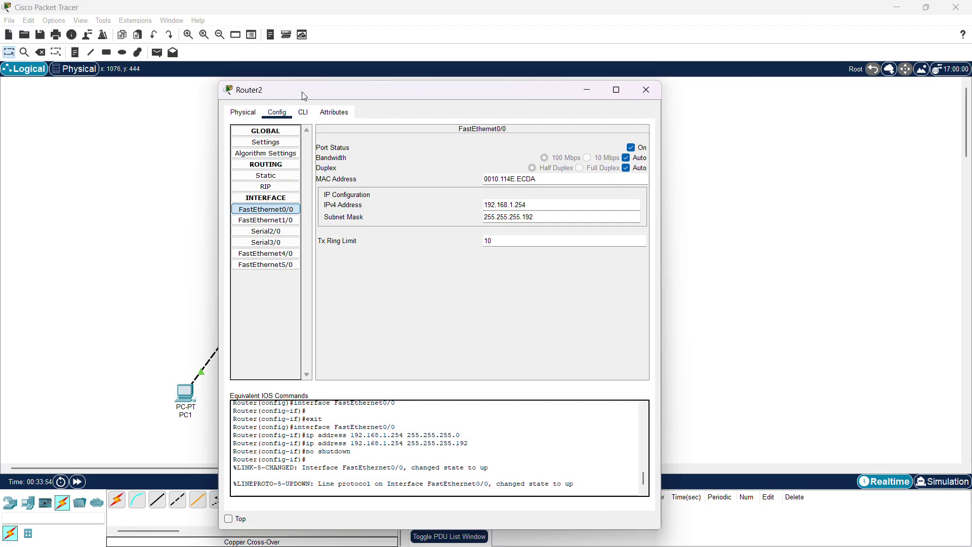
left_click_drag(332, 101, 535, 90)
left_click(475, 231)
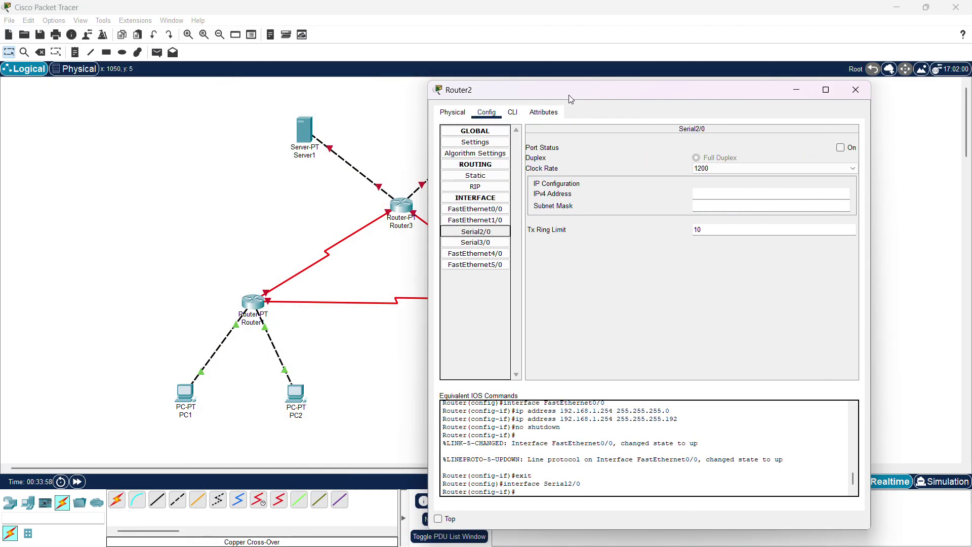
left_click_drag(570, 95, 233, 105)
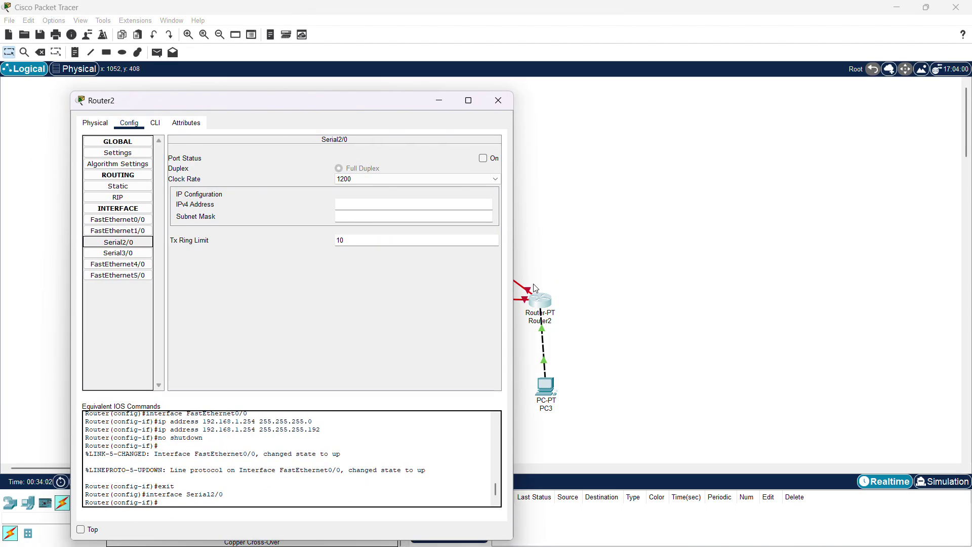
left_click(135, 221)
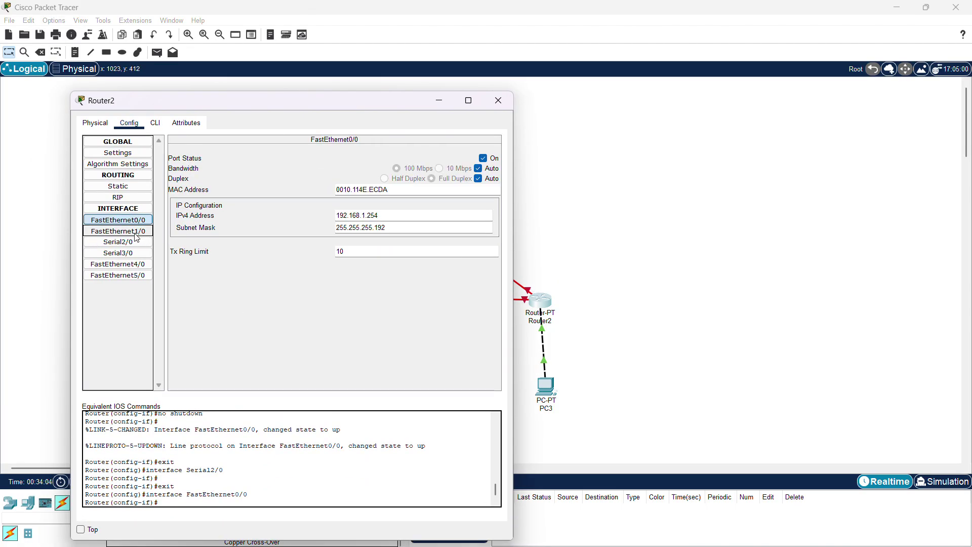
left_click(136, 234)
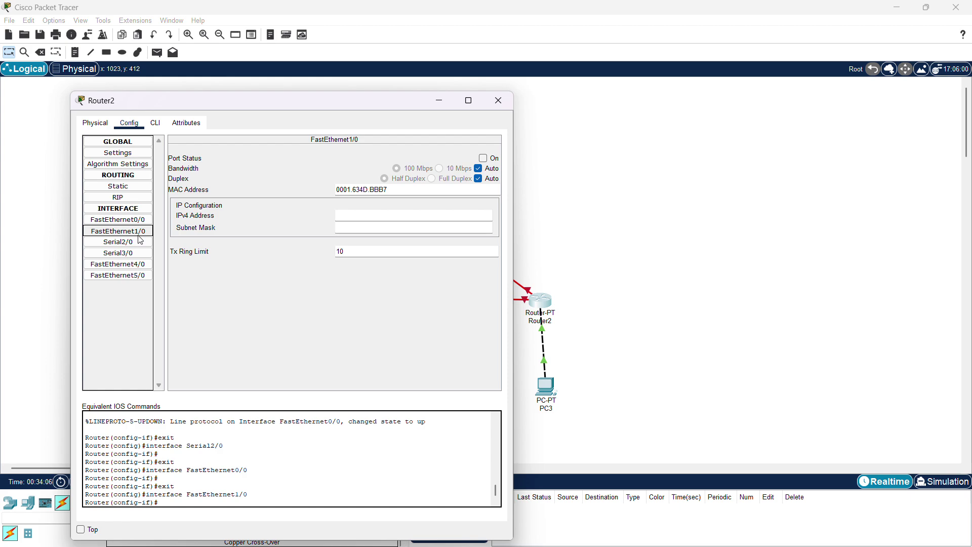
- Set the IPv4 address of Router2's Serial2/0 interface to 12.12.12.2
left_click(140, 241)
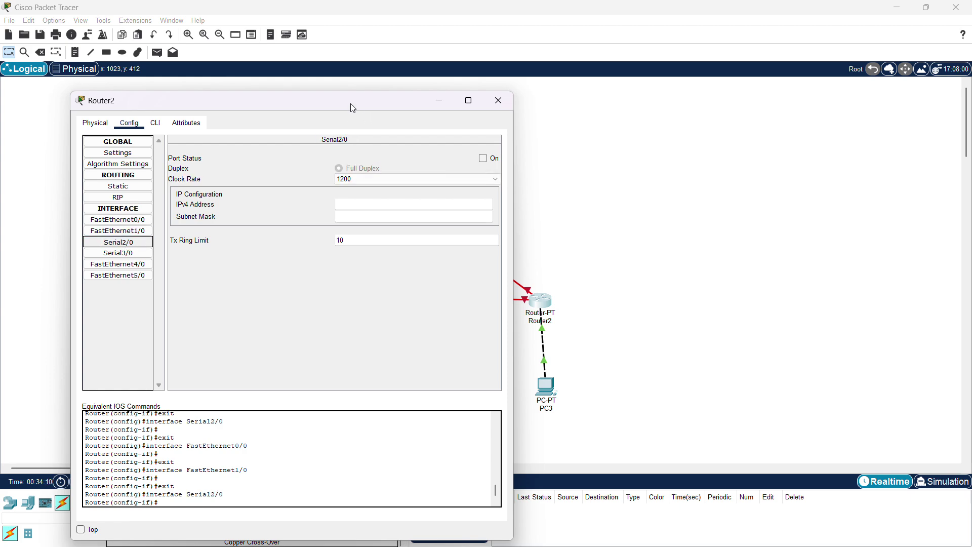
left_click_drag(295, 103, 670, 105)
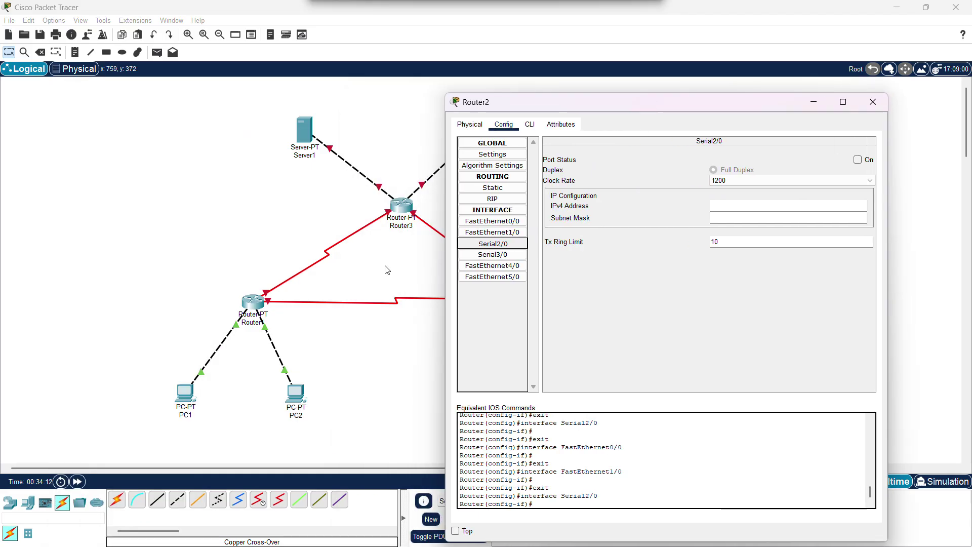
left_click(734, 205)
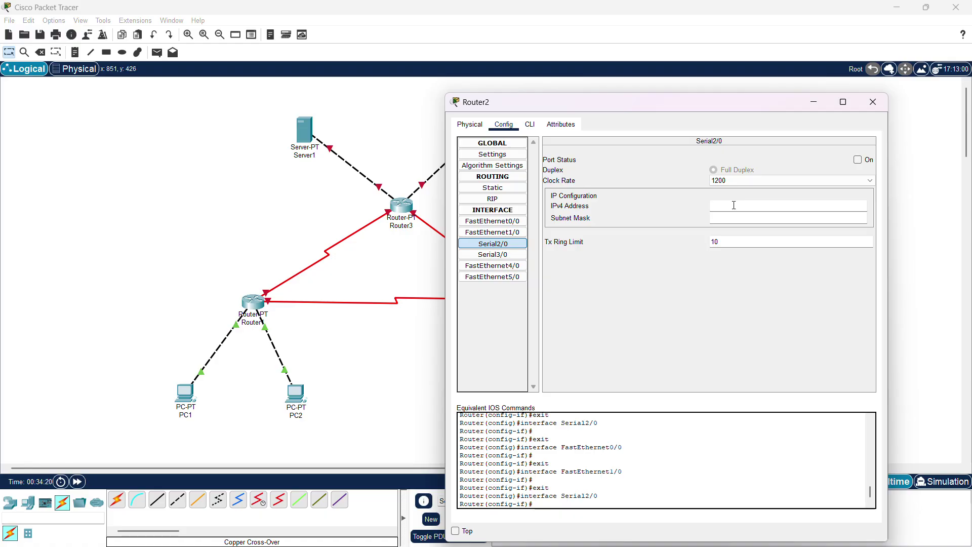
type("12.12.12.2")
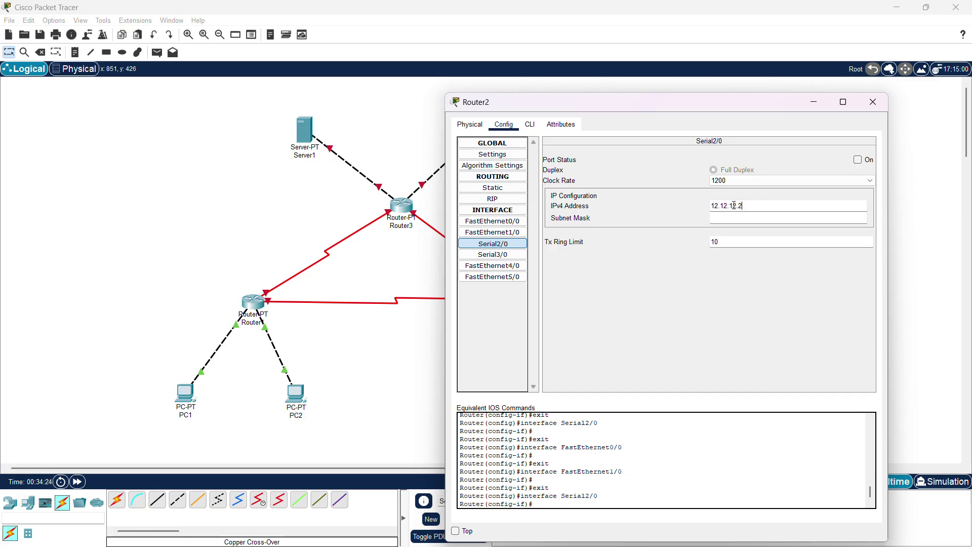
- Set the subnet mask of Router2's Serial2/0 to 255.255.255.0 and turn the port on
left_click(765, 218)
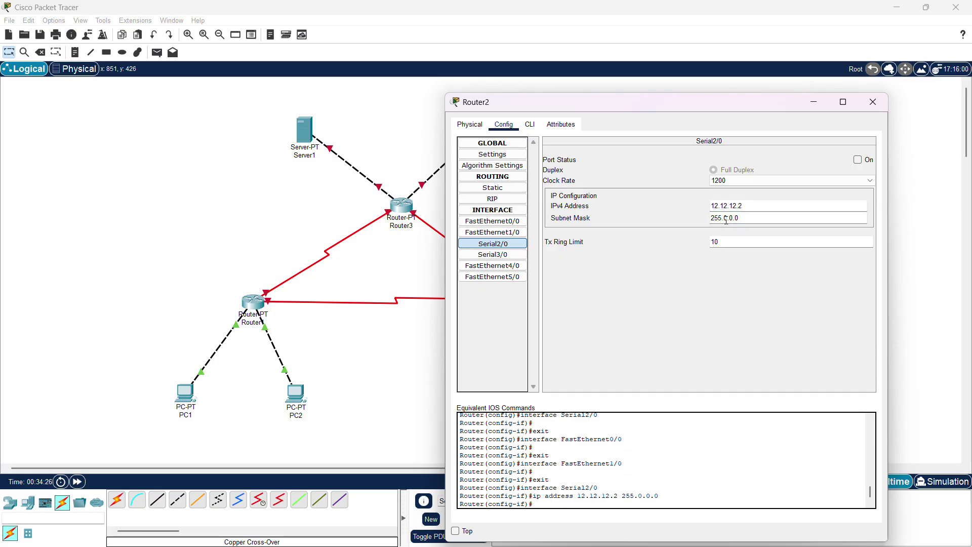
double_click(716, 217)
double_click(727, 218)
type("255.")
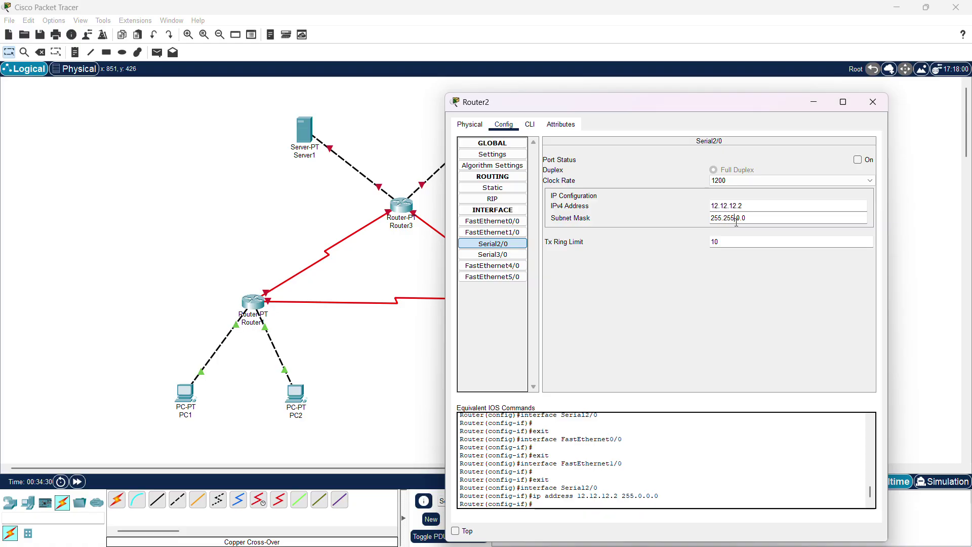
double_click(736, 218)
type("255.")
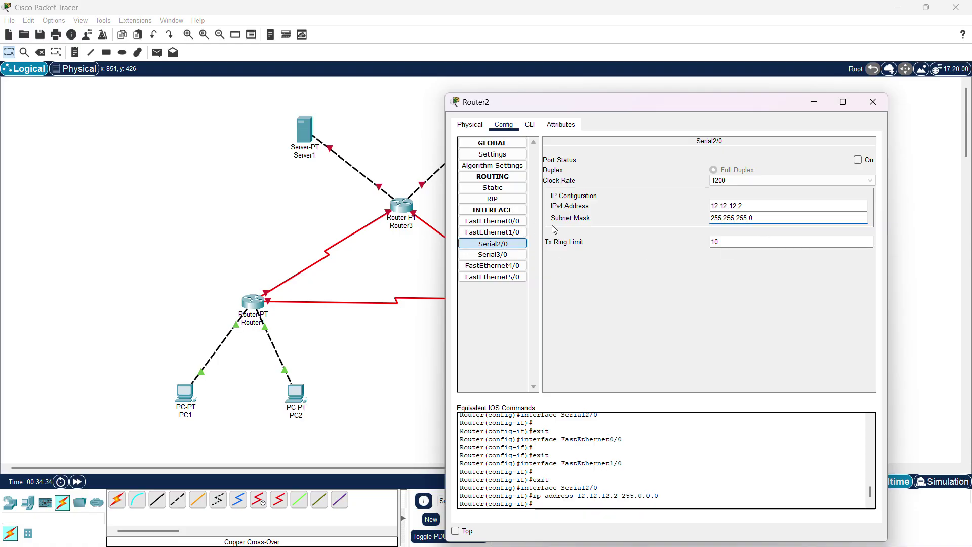
left_click(856, 160)
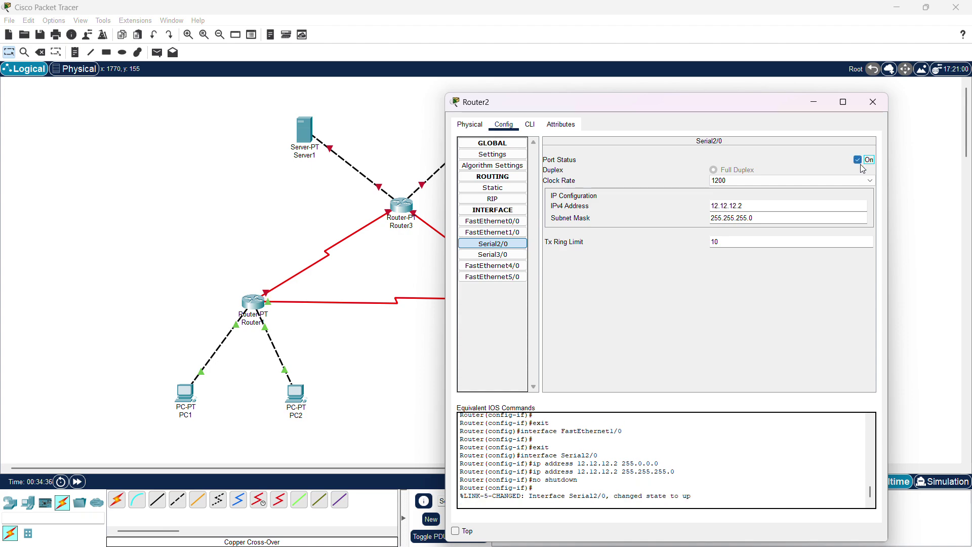
- Set the IPv4 address of Router2's Serial3/0 interface to 23.23.23.2
left_click(509, 254)
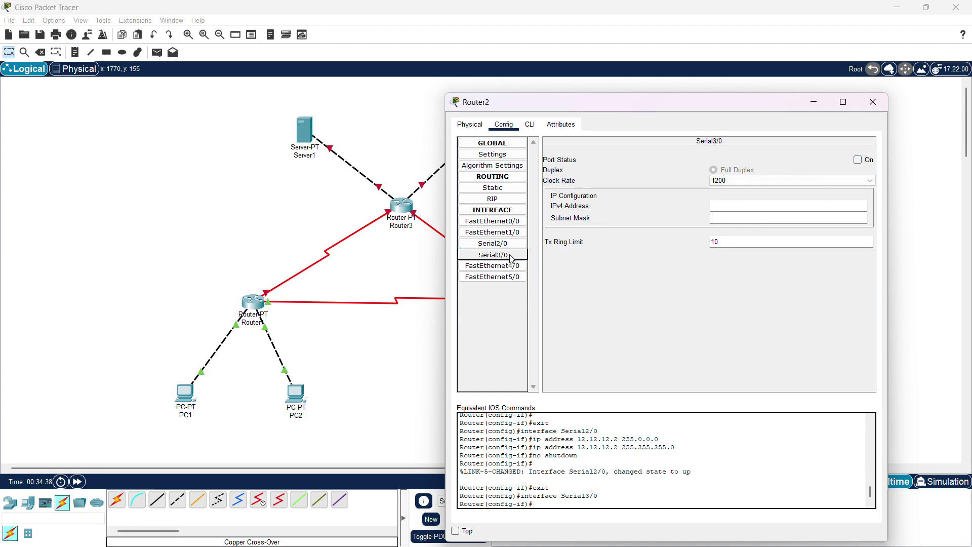
left_click(507, 245)
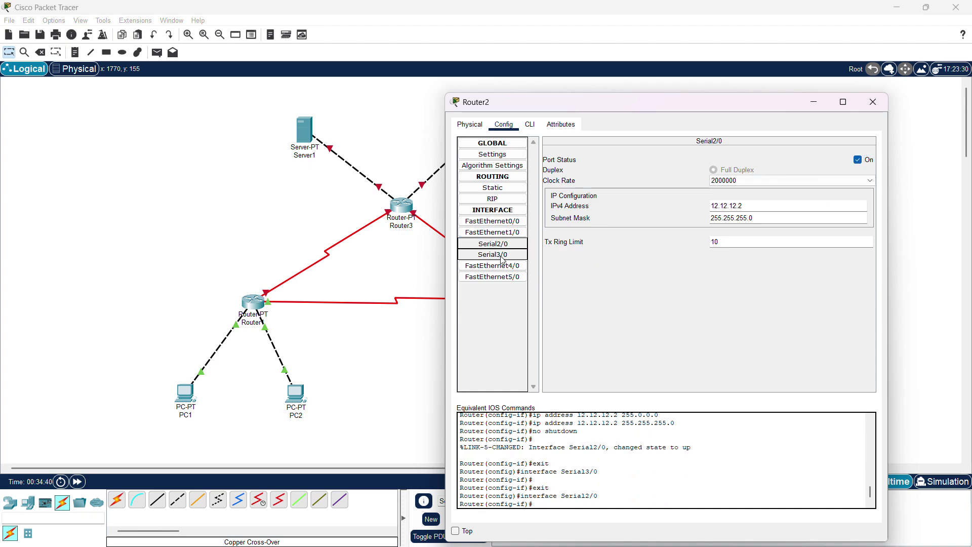
left_click(503, 255)
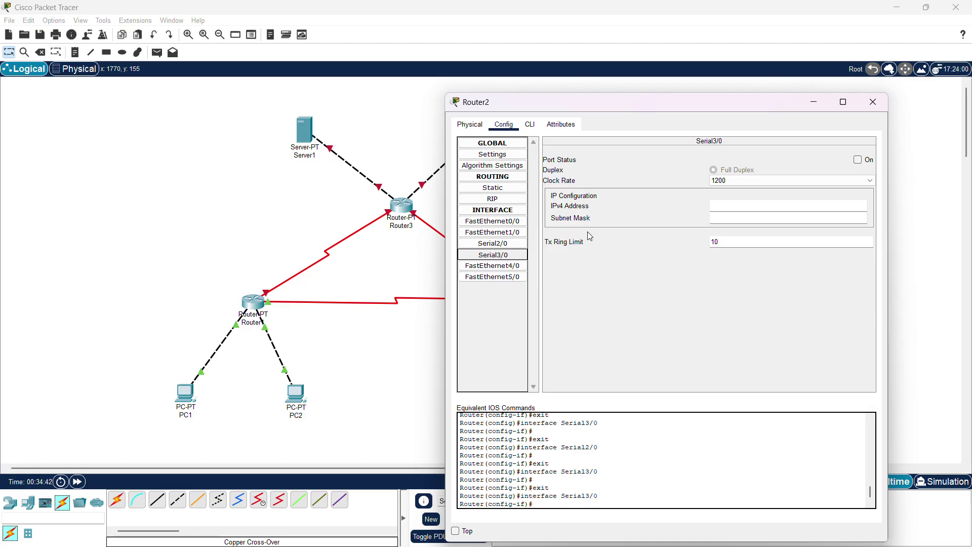
left_click(726, 208)
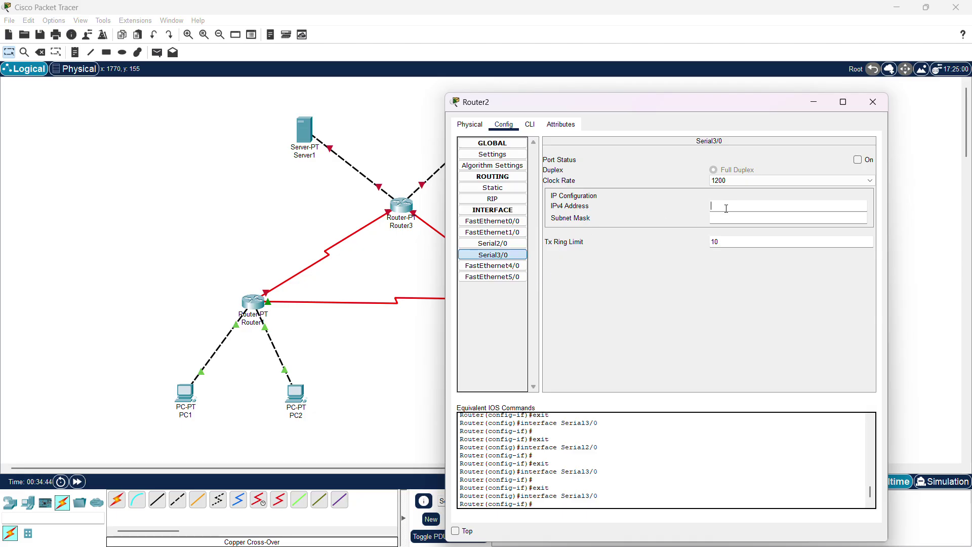
type("23.23.23.2")
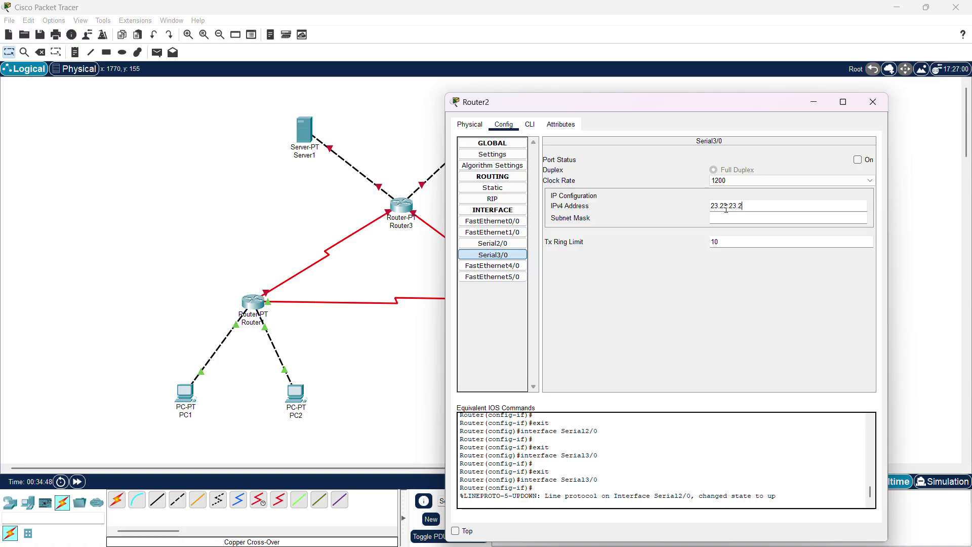
- Set the subnet mask of Router2's Serial3/0 to 255.255.255.0 and turn the port on
key("Tab")
double_click(727, 217)
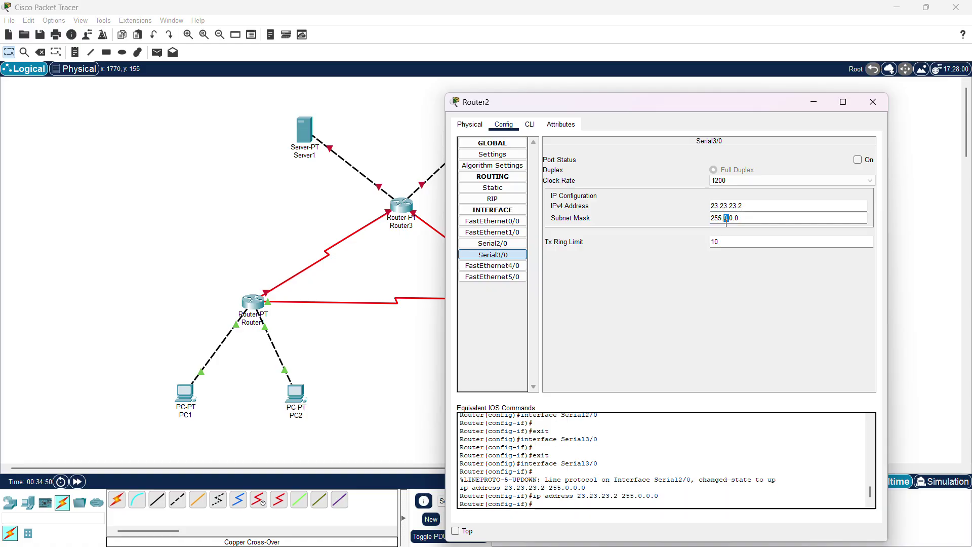
left_click(727, 220)
type("255.")
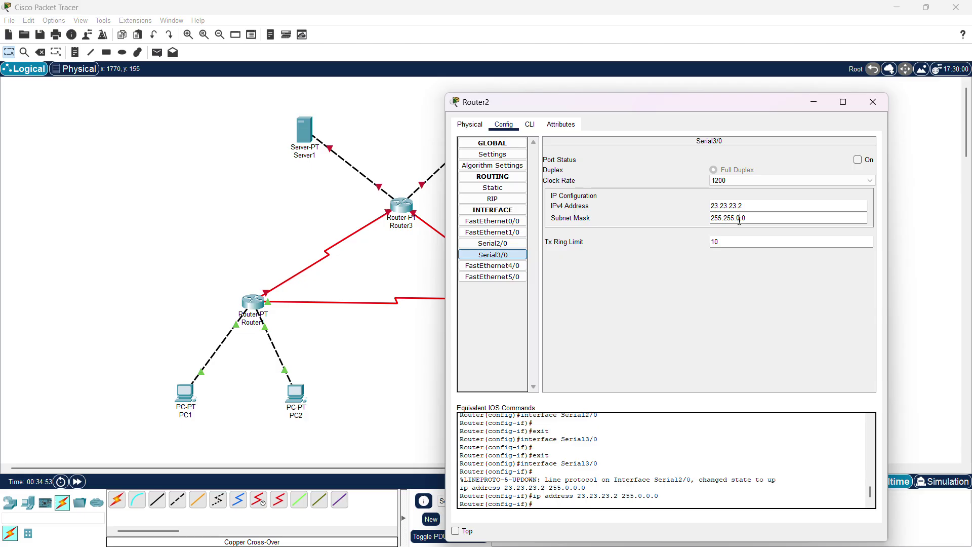
type("255.")
left_click(858, 160)
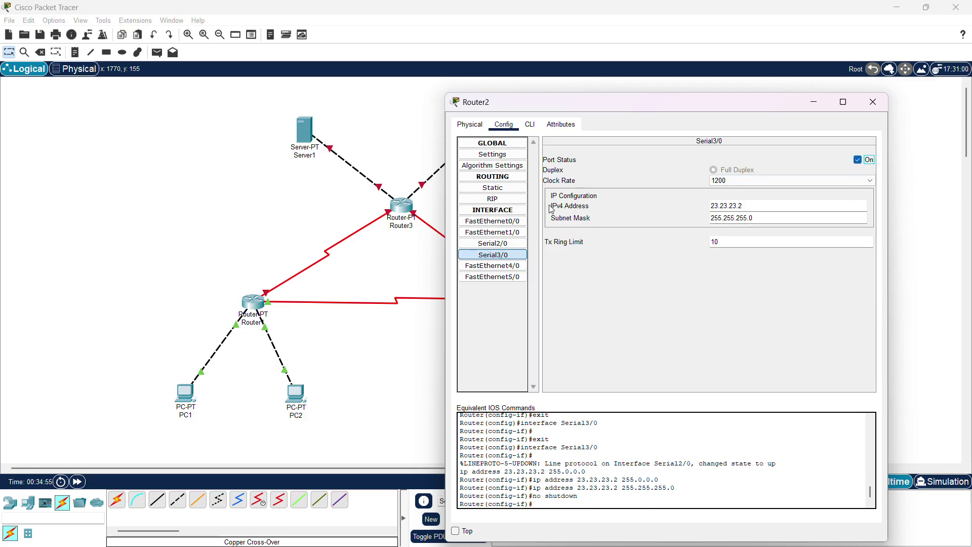
- Review Router2's FastEthernet0/0 and Router1's Serial2/0 settings, closing each router's window
left_click(512, 221)
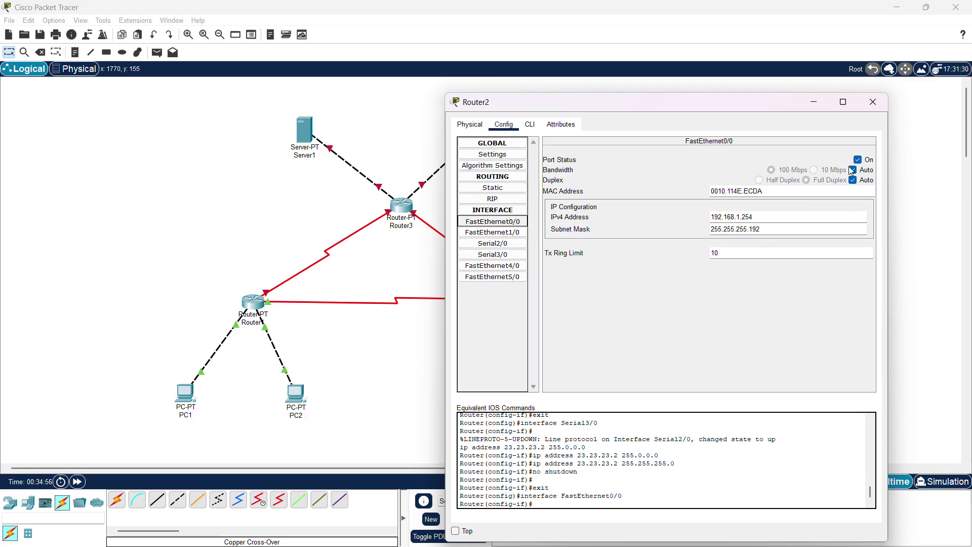
left_click(873, 101)
left_click(252, 304)
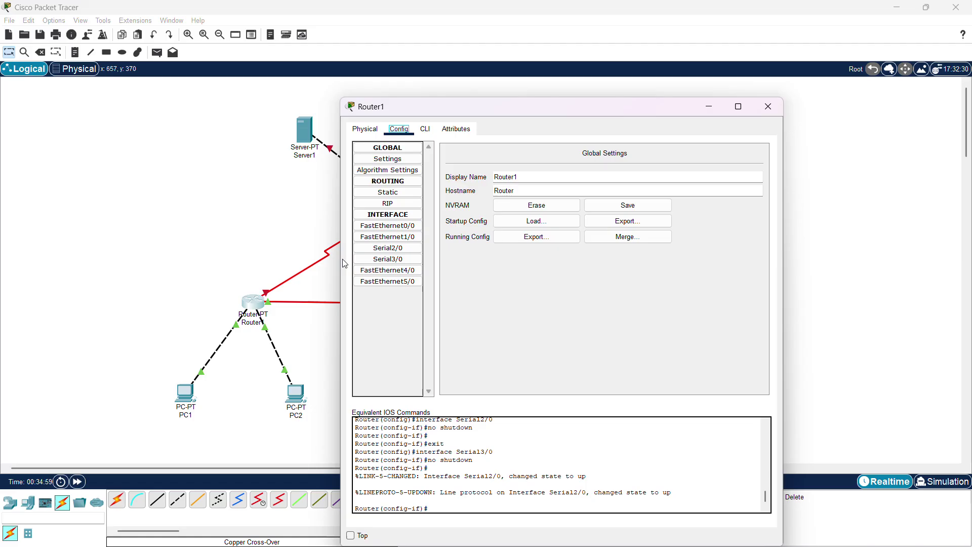
left_click(388, 249)
left_click(768, 106)
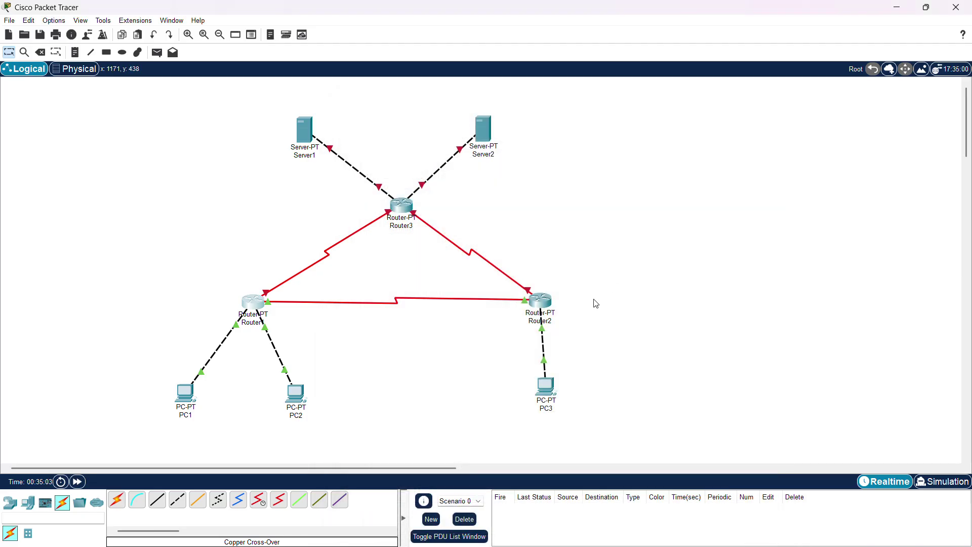
- Open Router3's configuration and set the IPv4 address of its FastEthernet0/0 interface to 33.33.33.3
left_click(403, 206)
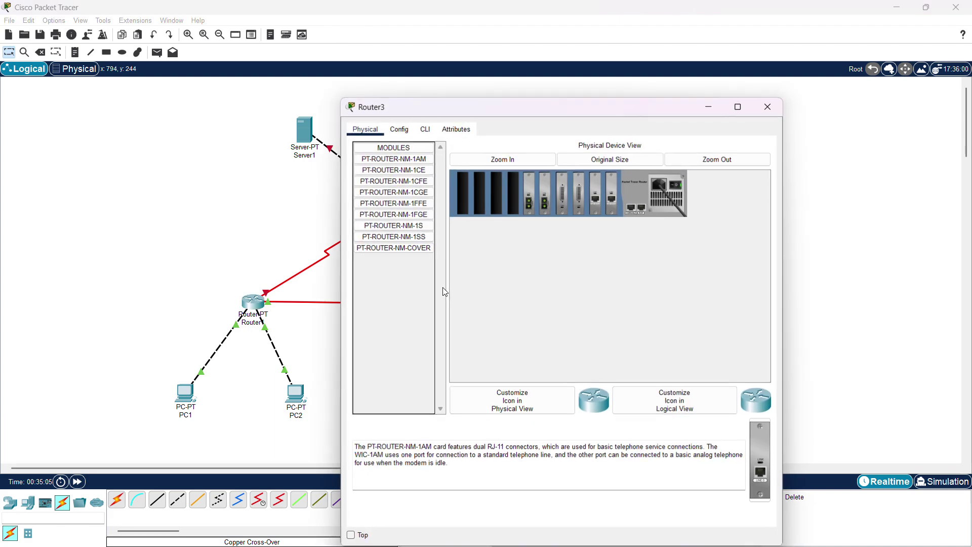
left_click(400, 129)
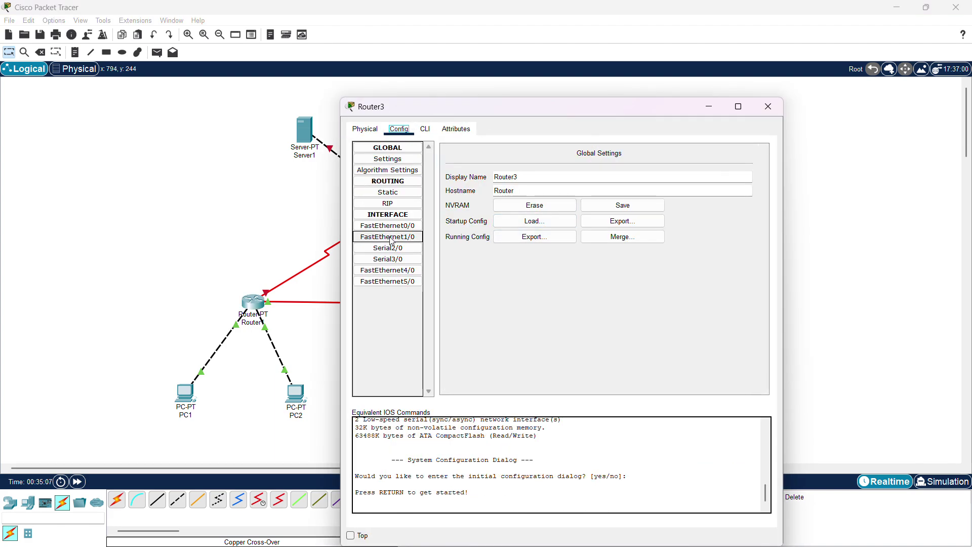
left_click_drag(446, 109, 549, 108)
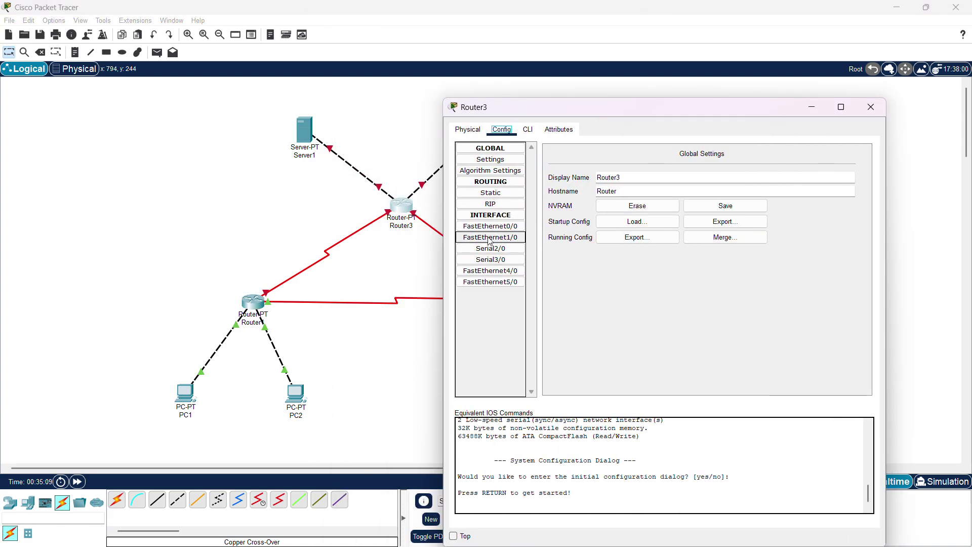
left_click(490, 226)
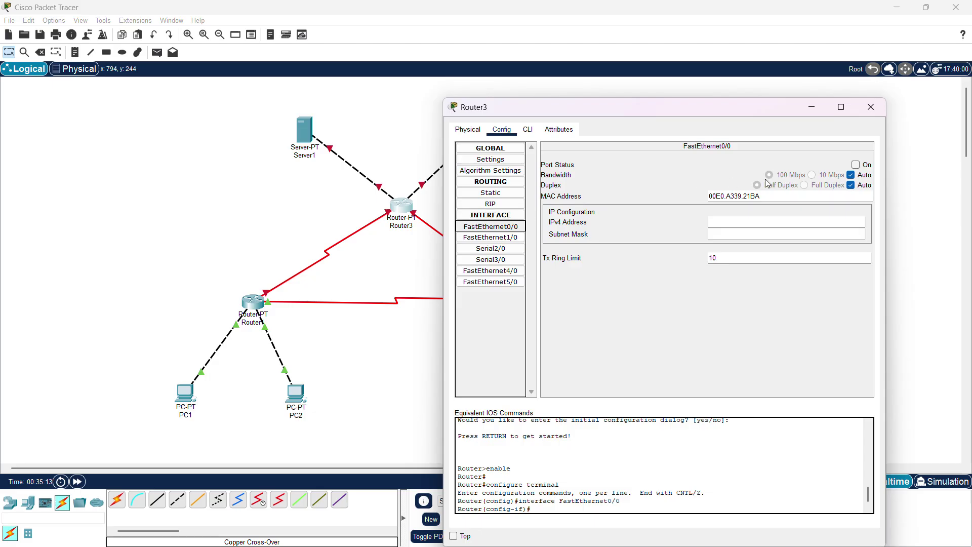
left_click(506, 237)
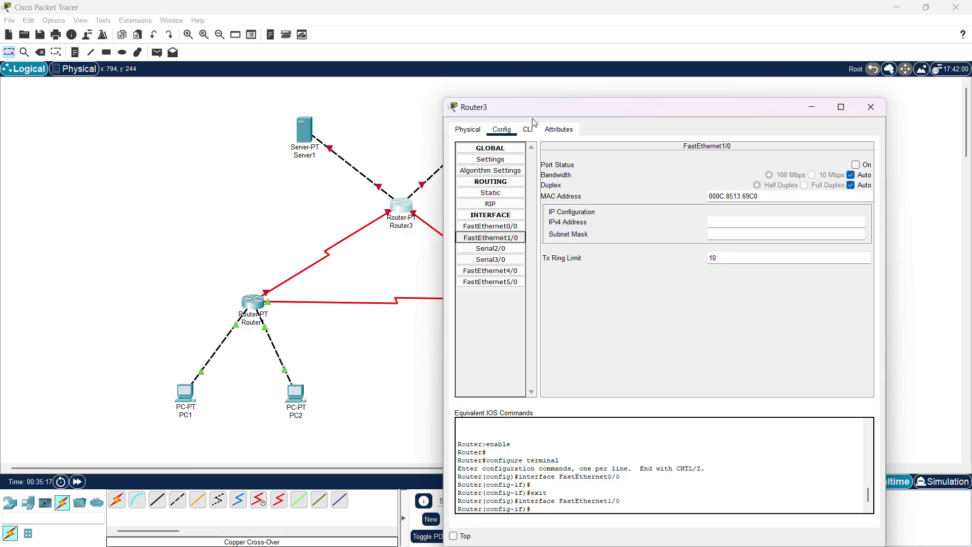
left_click_drag(534, 107, 547, 77)
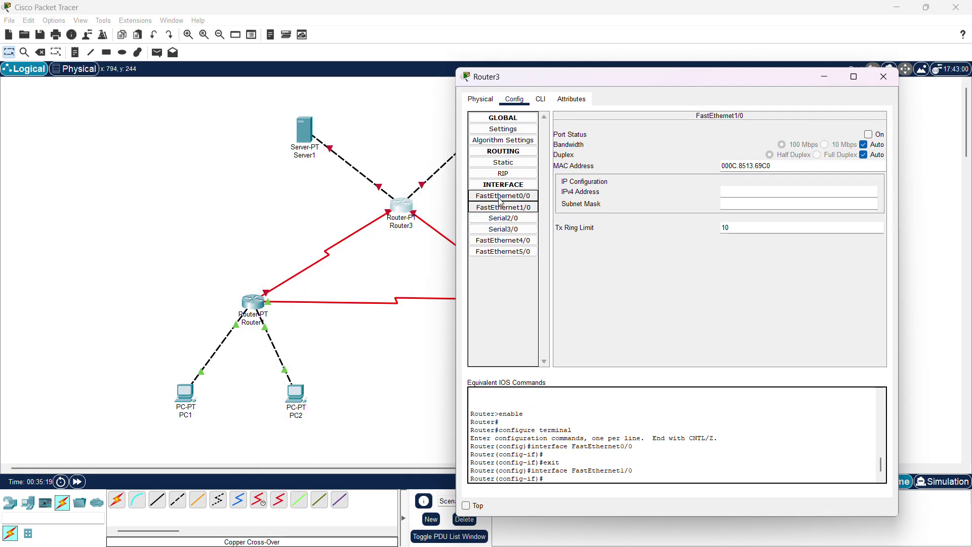
left_click(497, 197)
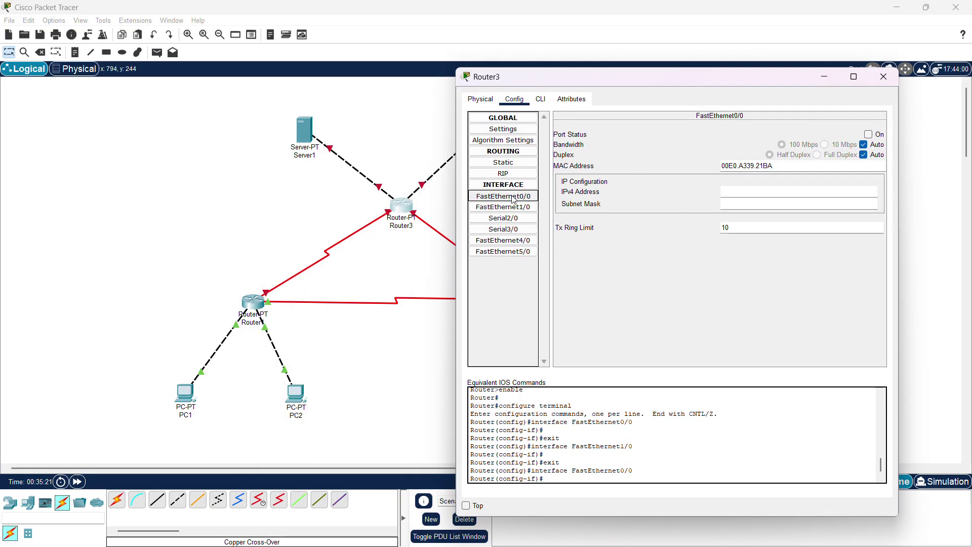
left_click(780, 188)
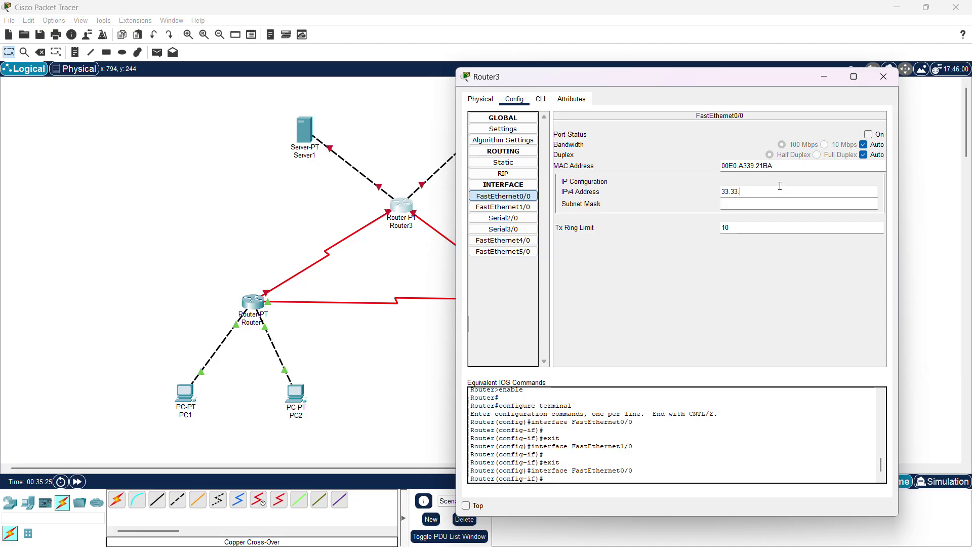
type("33.33.33.3")
- Set the subnet mask of Router3's FastEthernet0/0 to 255.255.255.0
key("Tab")
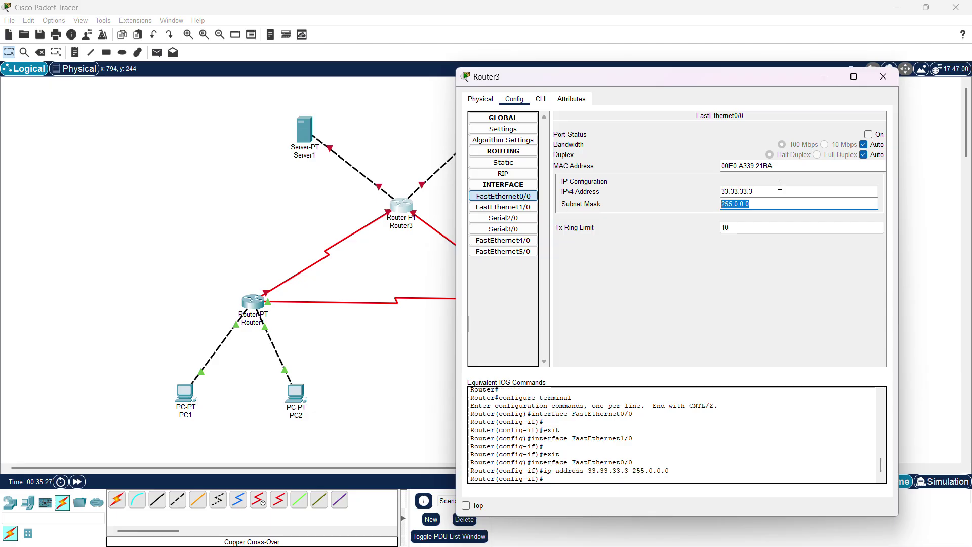
left_click(732, 210)
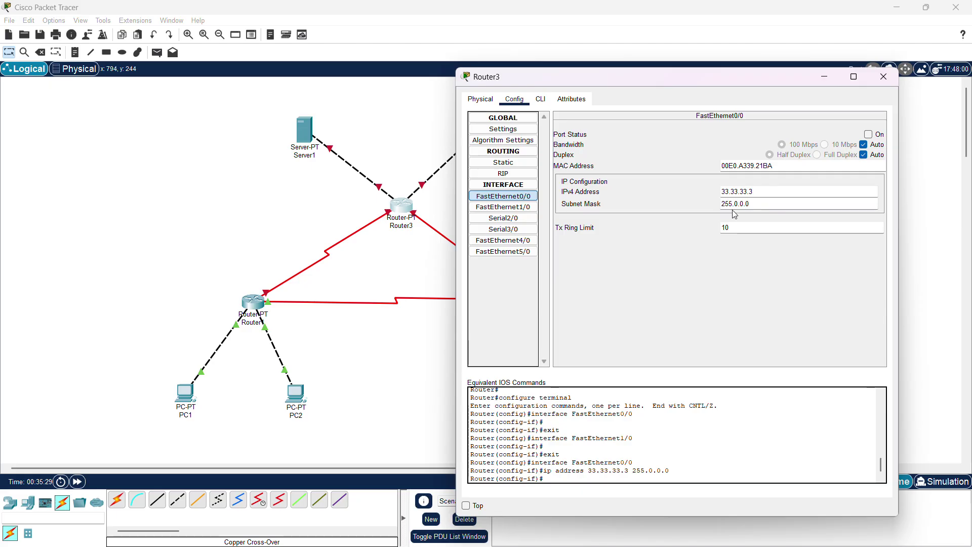
type("255")
key("Delete")
key("Delete")
type("2")
key("Return")
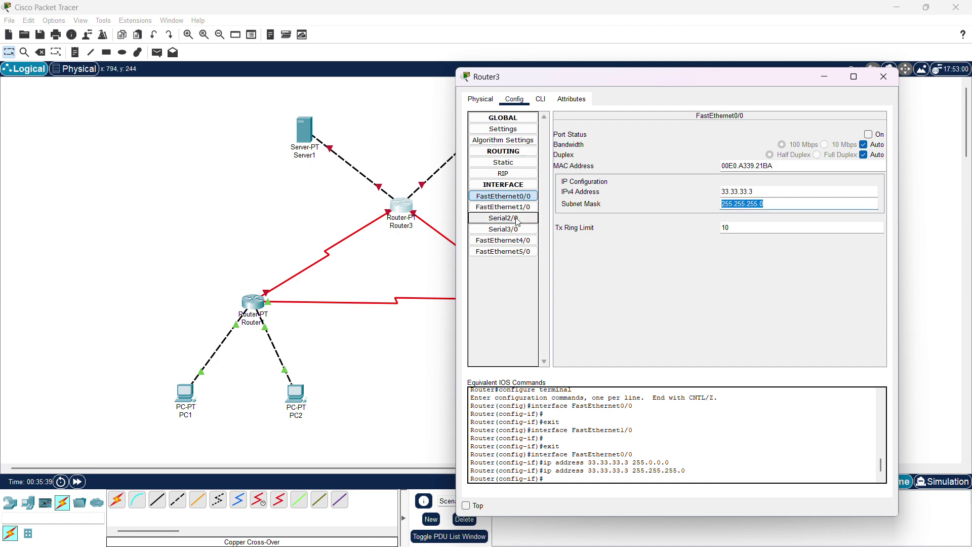
- Set the IPv4 address of Router3's FastEthernet1/0 interface to 43.43.43.3
left_click(503, 207)
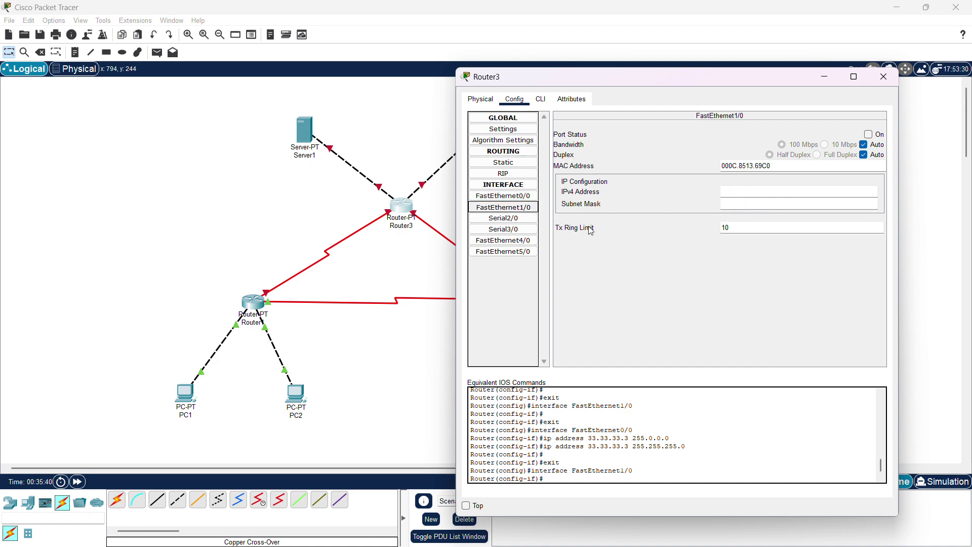
left_click(753, 192)
type("43.43.43.")
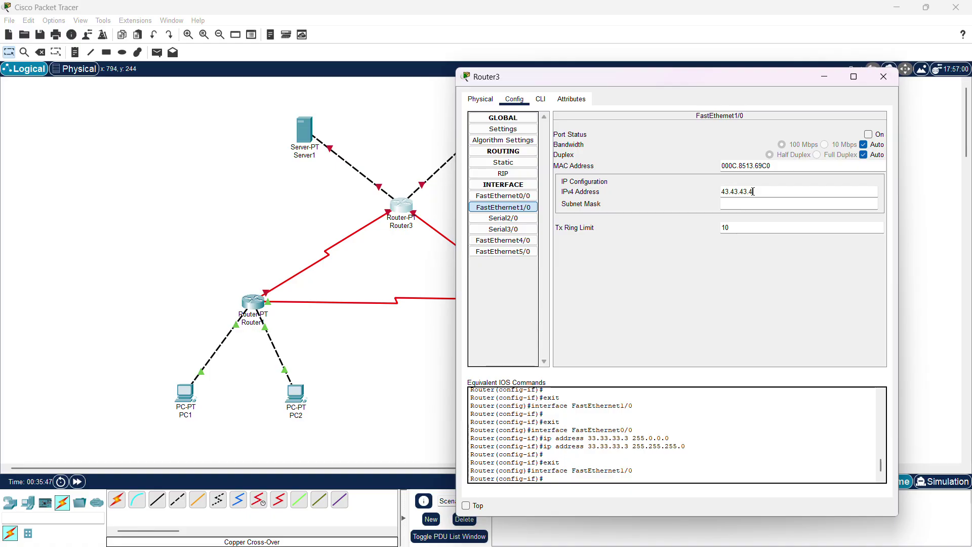
type("3")
- Set the subnet mask of Router3's FastEthernet1/0 to 255.255.255.0 and turn on both its FastEthernet1/0 and FastEthernet0/0 ports
key("Tab")
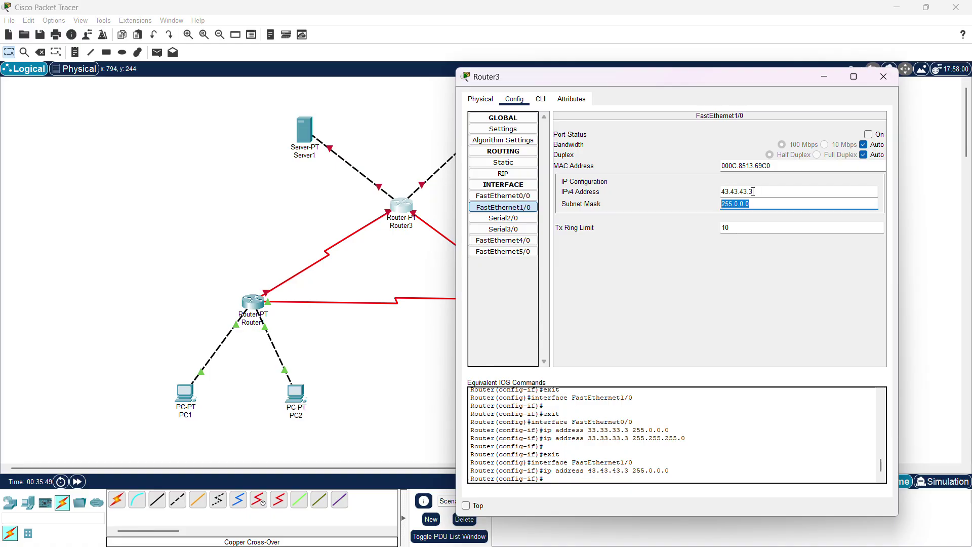
type("255.255.255.0")
left_click(869, 134)
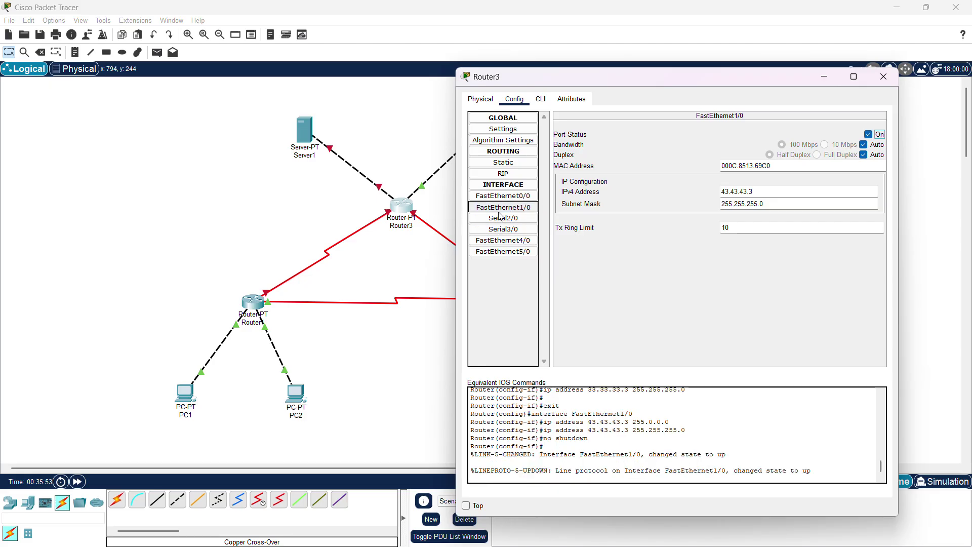
left_click(503, 196)
left_click(869, 134)
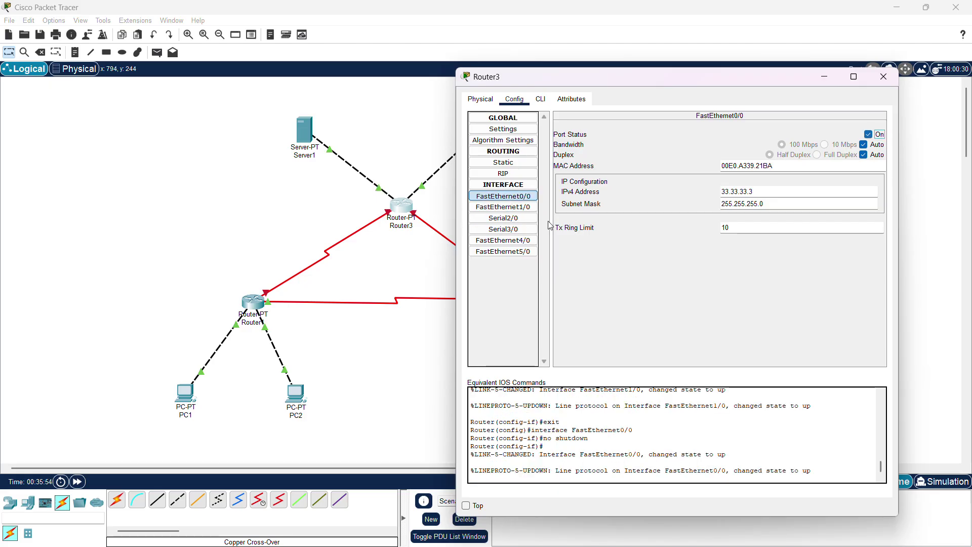
- Set the IPv4 address of Router3's Serial2/0 interface to 13.13.13.3
left_click(516, 222)
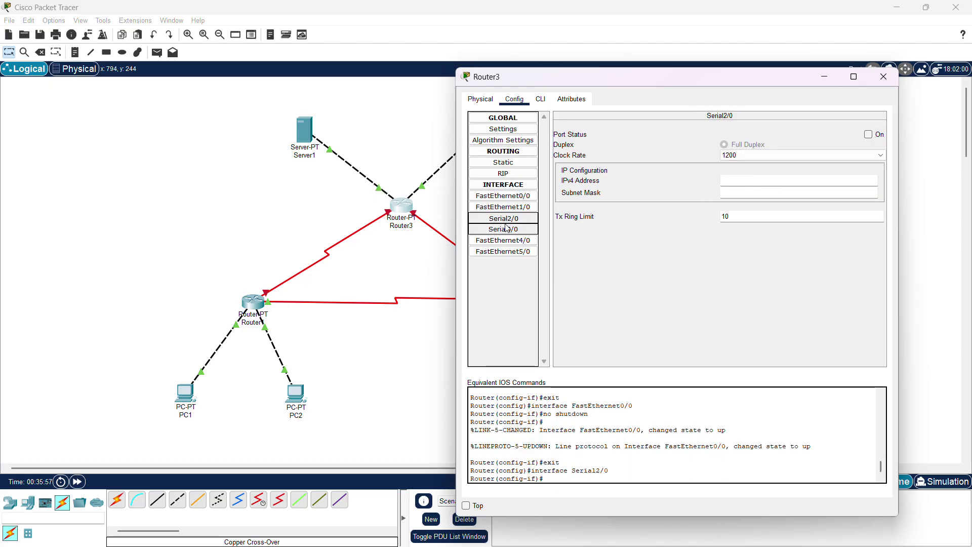
left_click(738, 182)
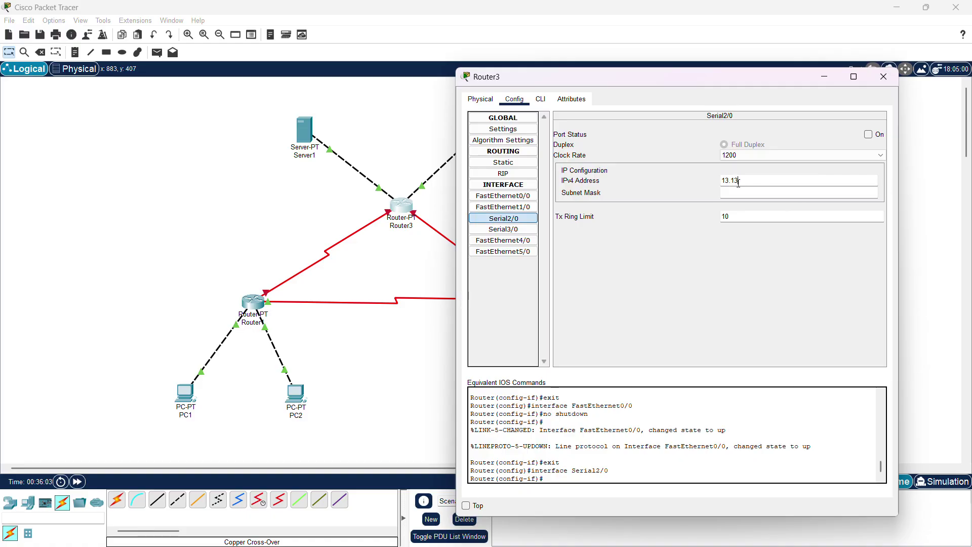
type("13.13.13.3")
- Set the subnet mask of Router3's Serial2/0 to 255.255.255.0 and turn on its port
left_click(780, 192)
type("255.255.255.0")
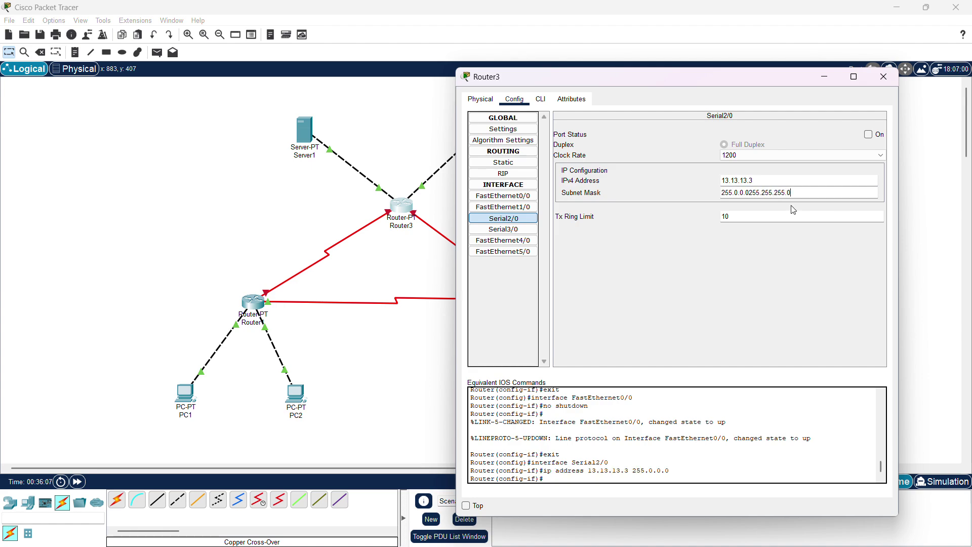
left_click_drag(792, 191, 696, 190)
type("255.255.255.0")
left_click(868, 134)
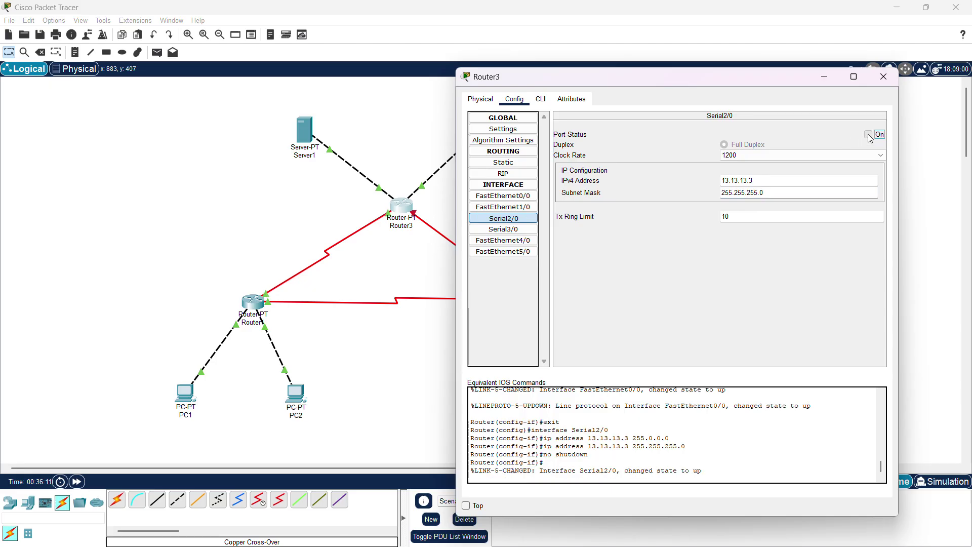
- Set Router3's Serial3/0 interface to IPv4 address 23.23.23.3 with subnet mask 255.255.255.0, closing the router's configuration
left_click(529, 229)
left_click(724, 180)
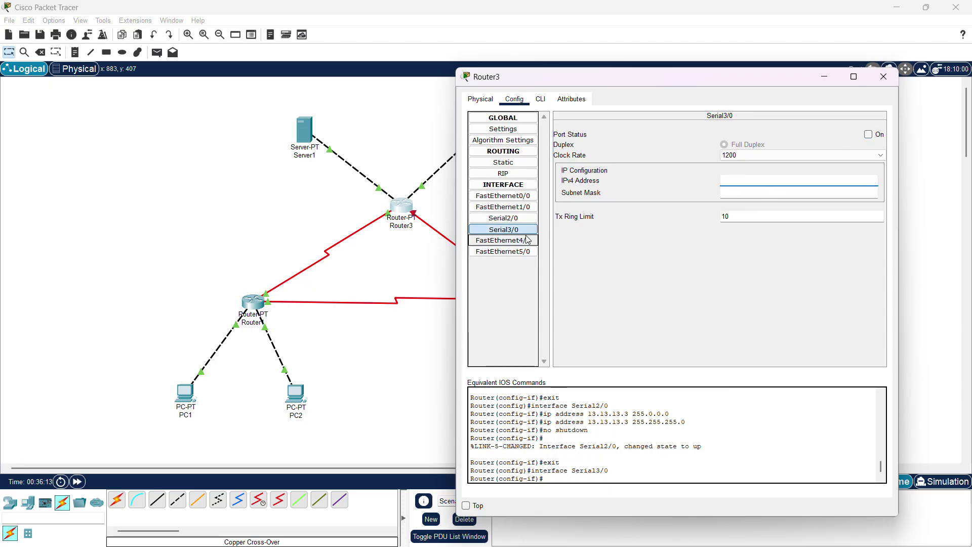
left_click_drag(579, 77, 183, 64)
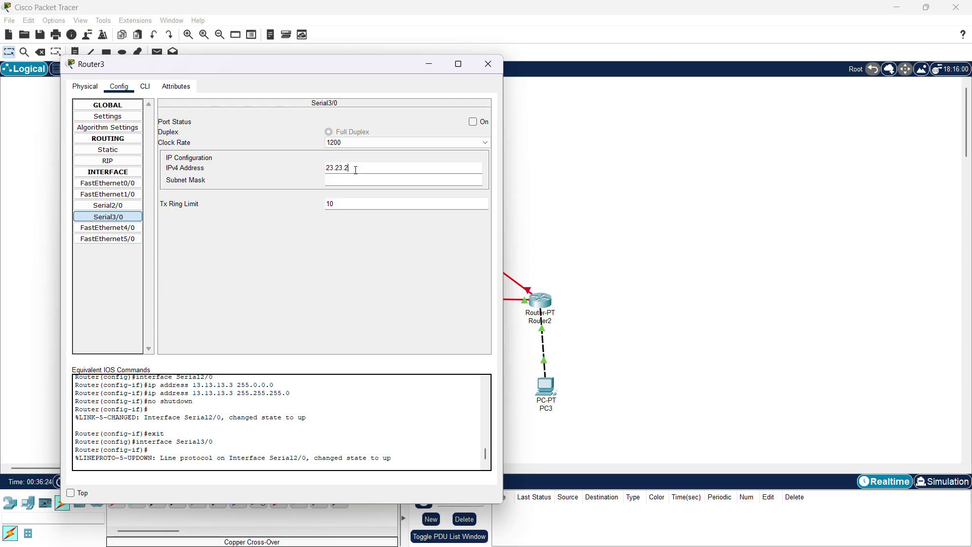
key("Tab")
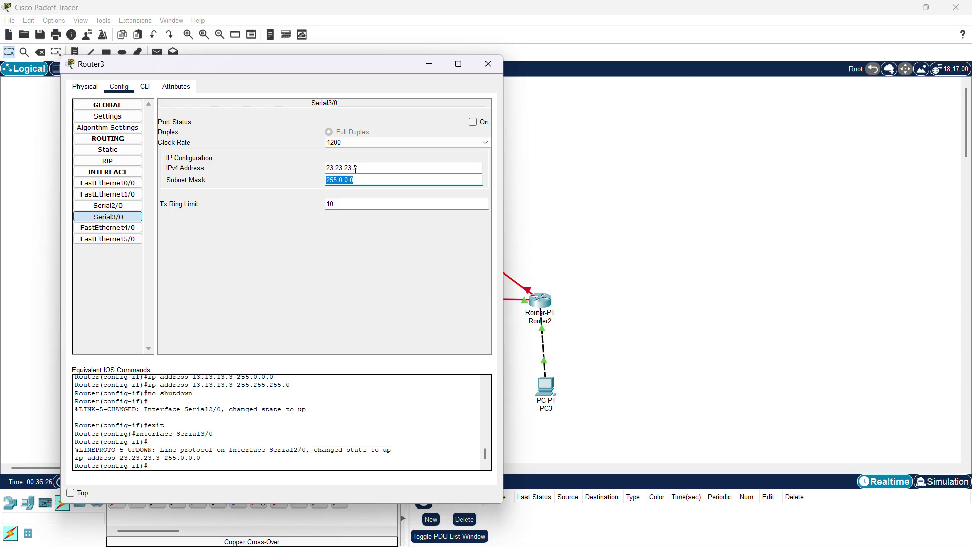
type("255.255.255.0")
left_click(489, 64)
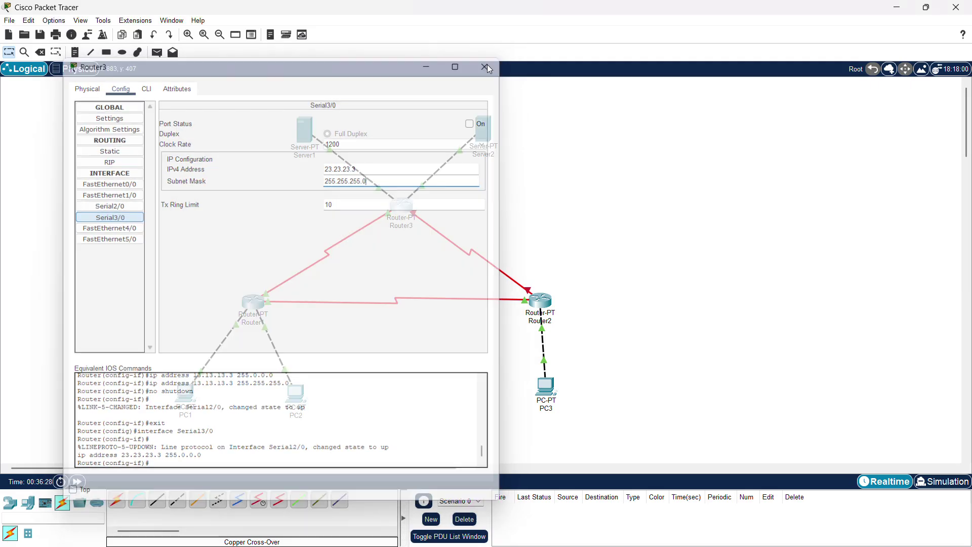
- Reopen Router3's configuration and turn on its Serial3/0 port
left_click(410, 208)
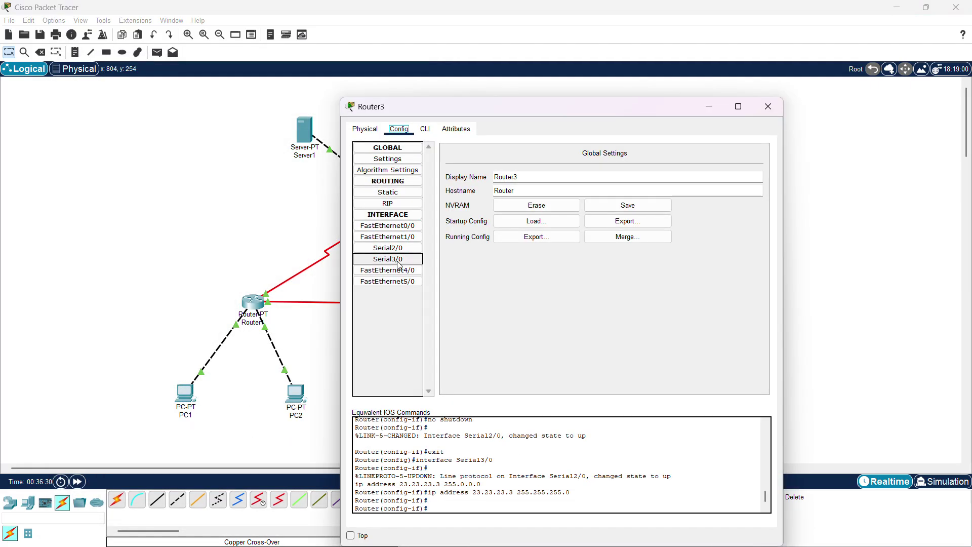
left_click(399, 262)
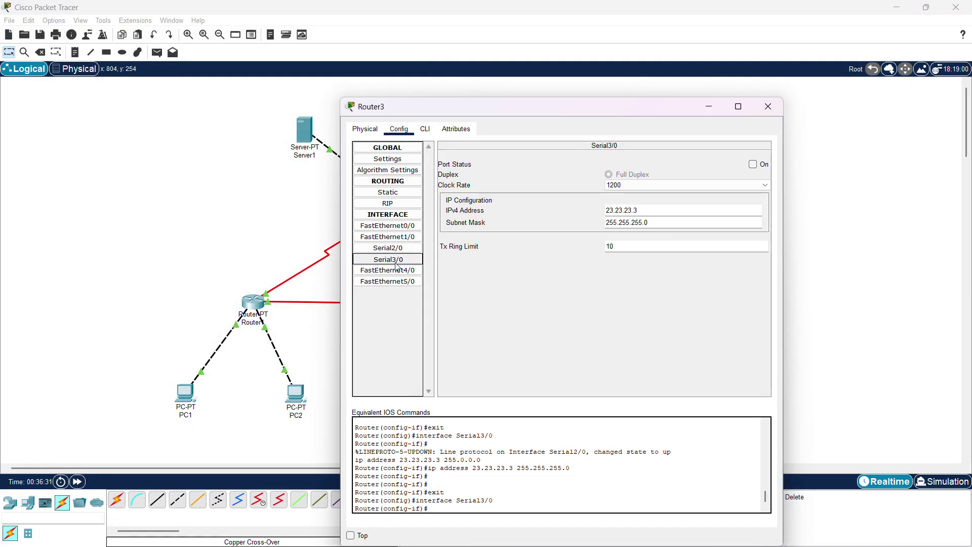
left_click(753, 165)
left_click(768, 107)
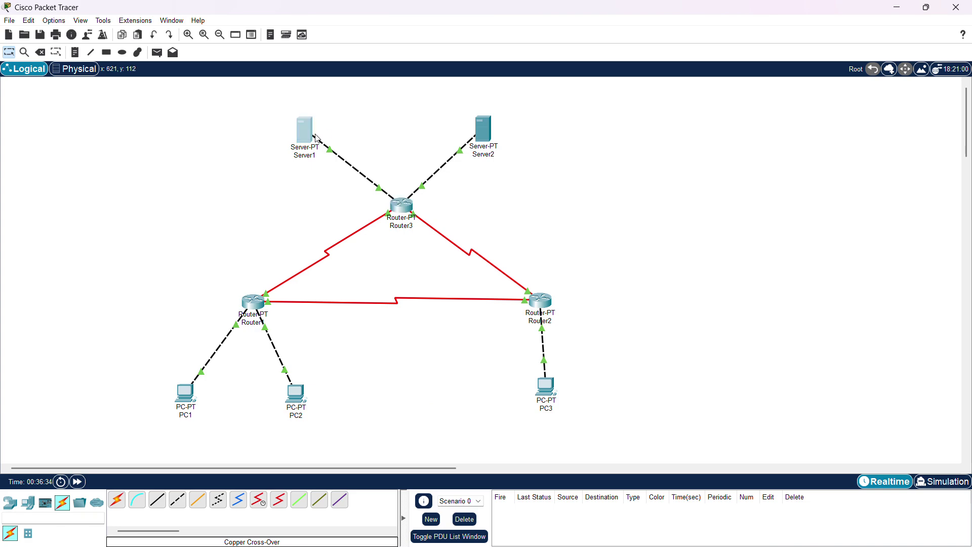
- Open Server1's IP configuration and set its static IPv4 address to 33.33.33.1
left_click(316, 137)
left_click(399, 129)
left_click(432, 129)
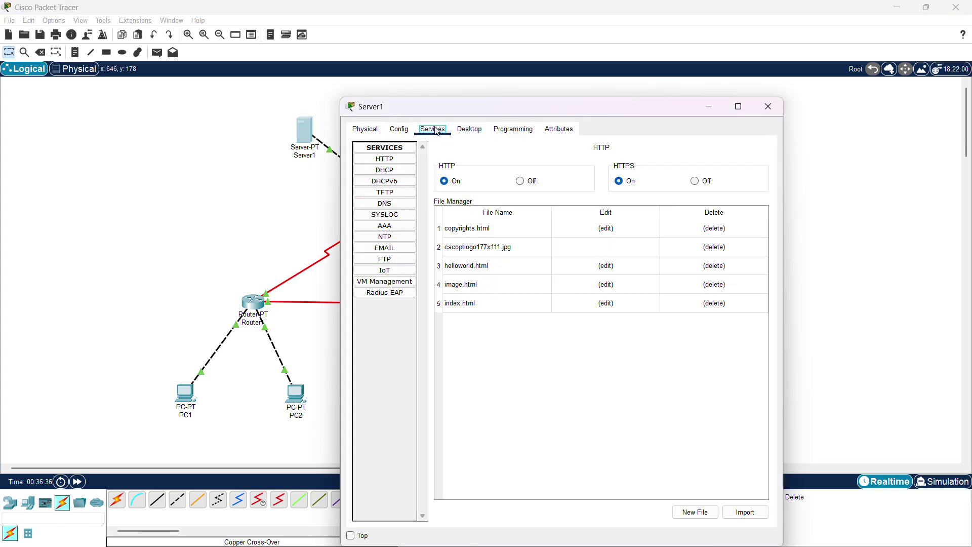
left_click(470, 129)
left_click(398, 177)
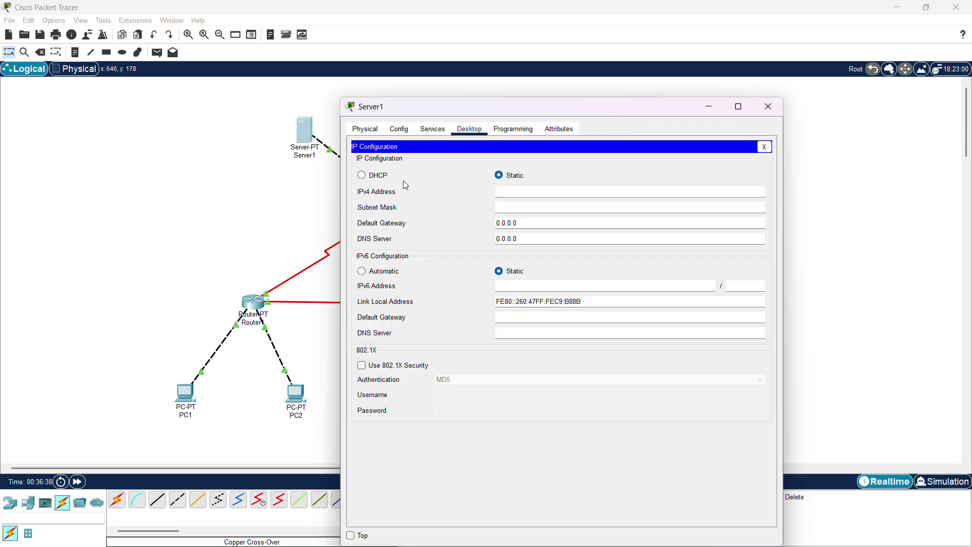
left_click(514, 192)
type("33.33.33.1")
key("Tab")
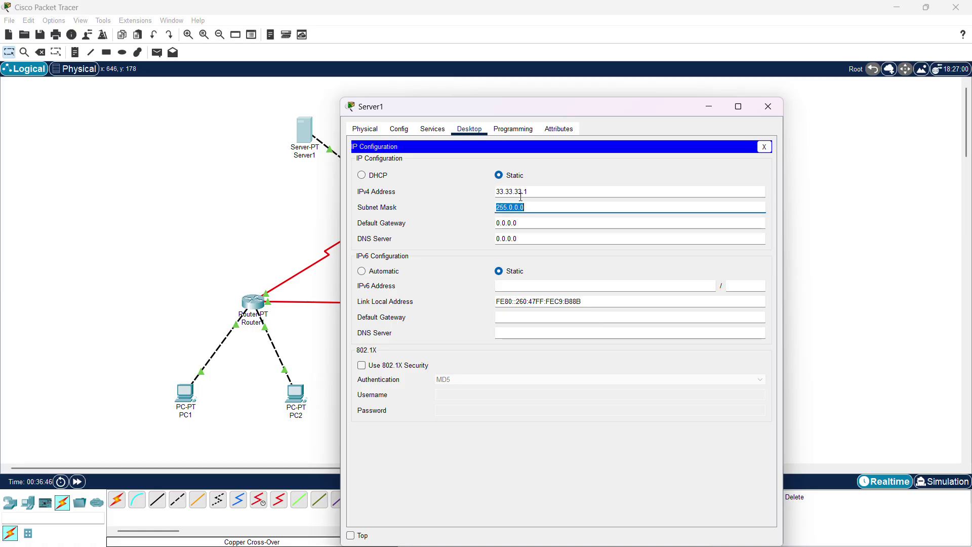
- Set Server1's subnet mask to 255.255.255.0 and its default gateway to 33.33.33.3
left_click(522, 216)
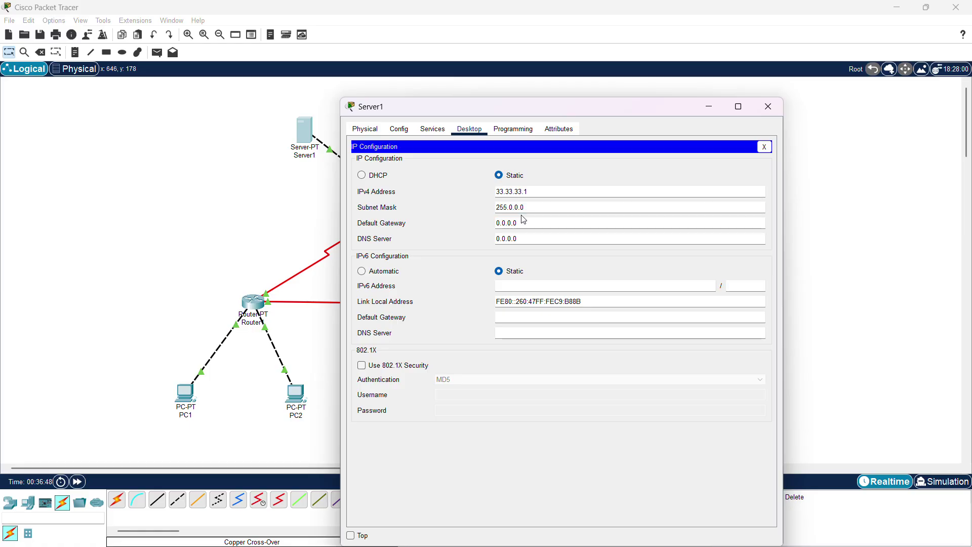
left_click_drag(540, 208, 462, 213)
type("255.255.255.0")
key("Tab")
type("33")
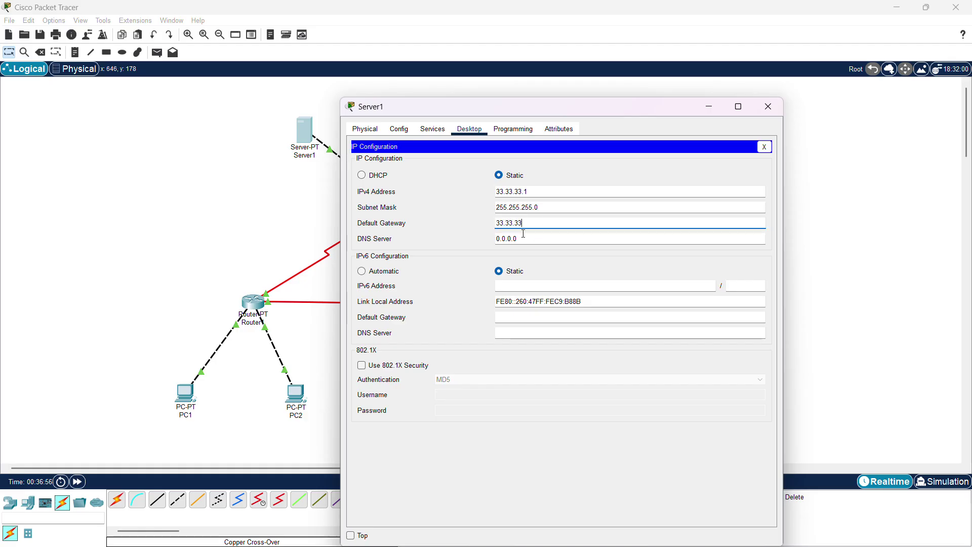
type(".33.33.3")
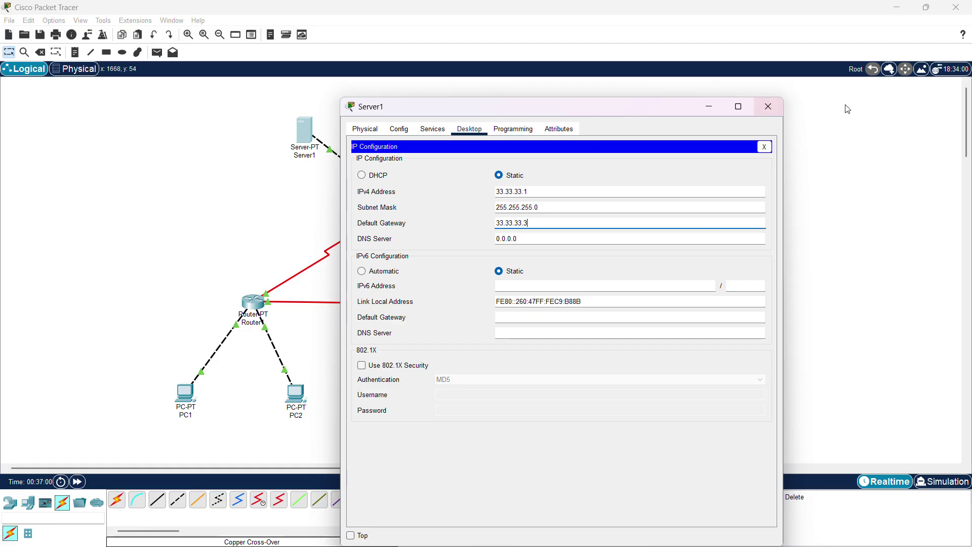
left_click_drag(504, 104, 581, 139)
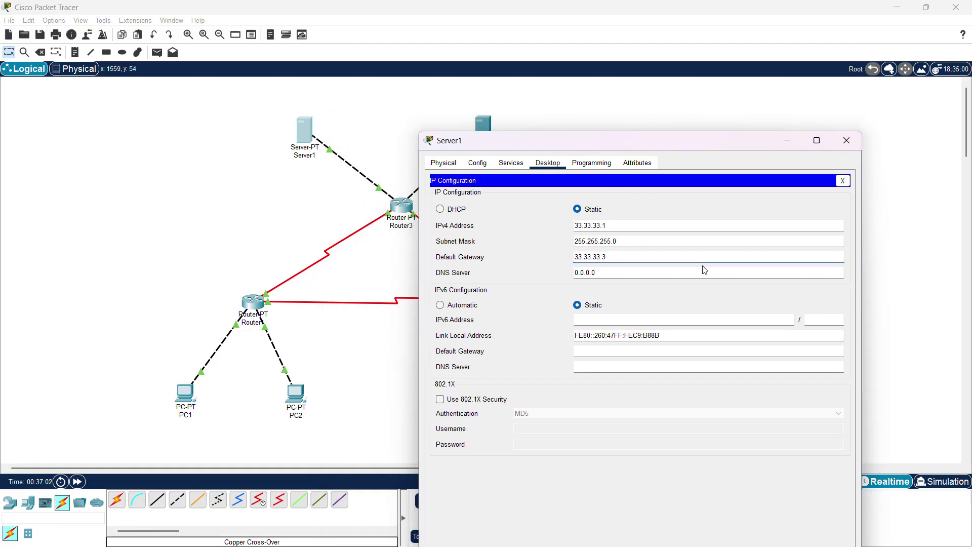
left_click(846, 140)
- Open Server2's IP configuration and set IPv4 address 43.43.43.1 with subnet mask 255.255.255.0
left_click(483, 131)
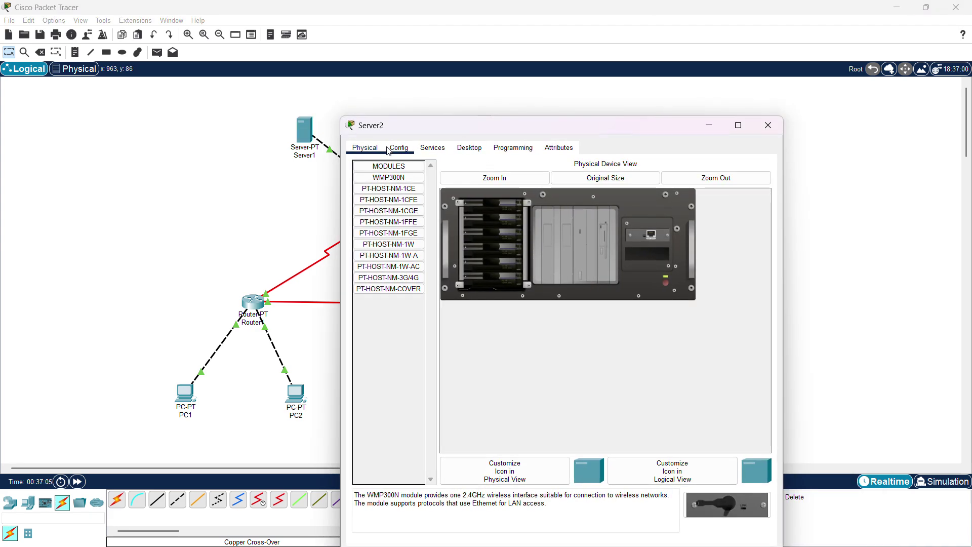
left_click(463, 150)
left_click(393, 183)
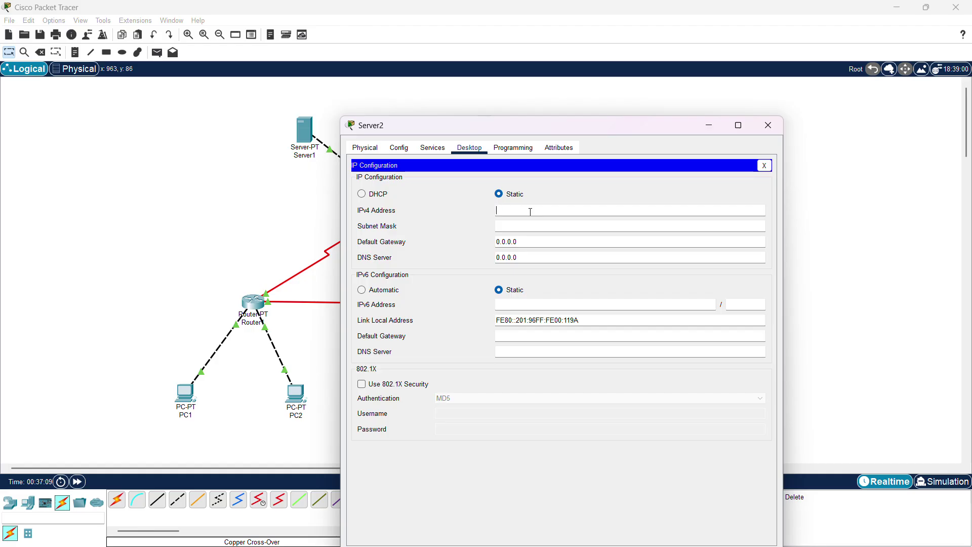
left_click(530, 212)
type("43.43.43.1")
key("Tab")
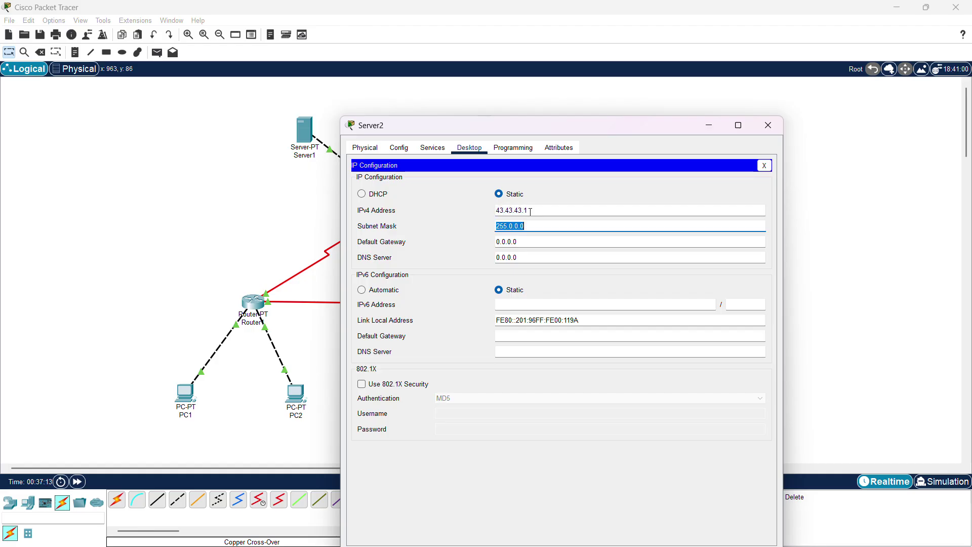
type("255.255.255.0")
- Set Server2's default gateway to 43.43.43.3 and close its configuration
left_click(538, 243)
left_click_drag(529, 242, 493, 243)
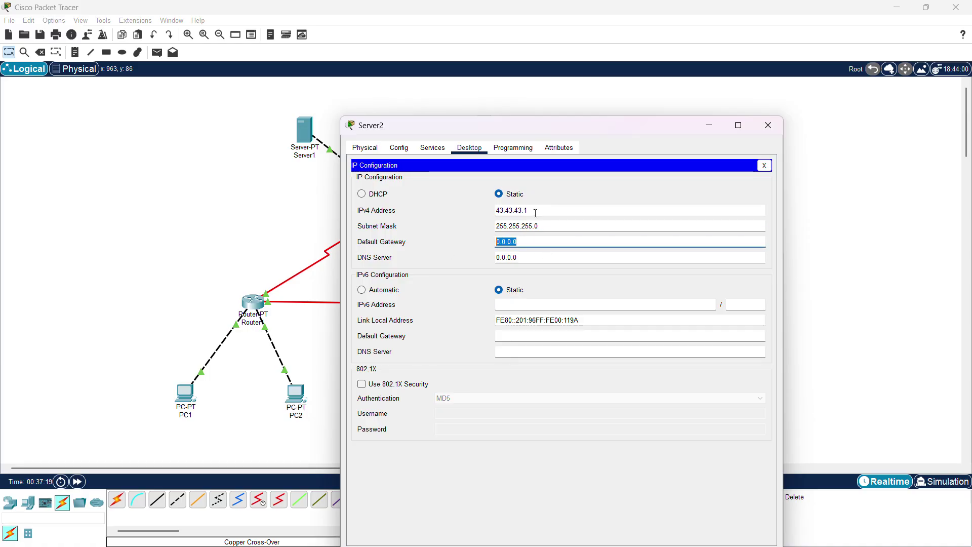
double_click(499, 211)
key("ctrl+c")
double_click(527, 245)
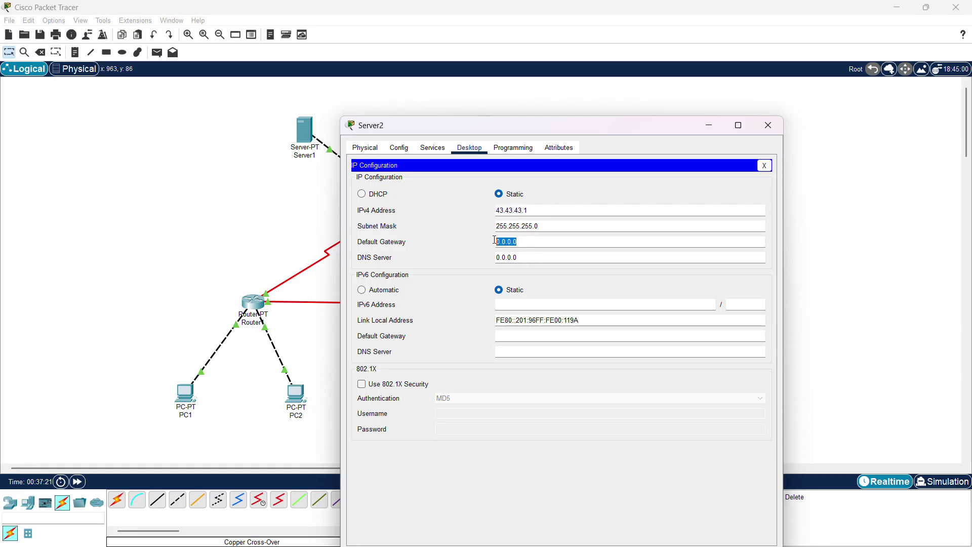
key("ctrl+v")
double_click(496, 242)
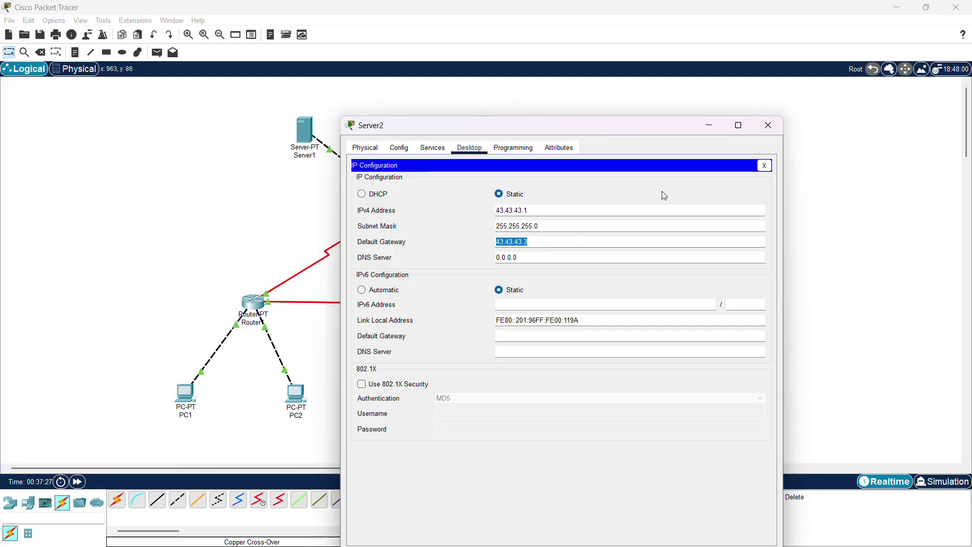
left_click(768, 125)
- Check the IPv4 addresses on Router3's FastEthernet0/0 and FastEthernet1/0 interfaces against the servers' gateways
left_click(401, 205)
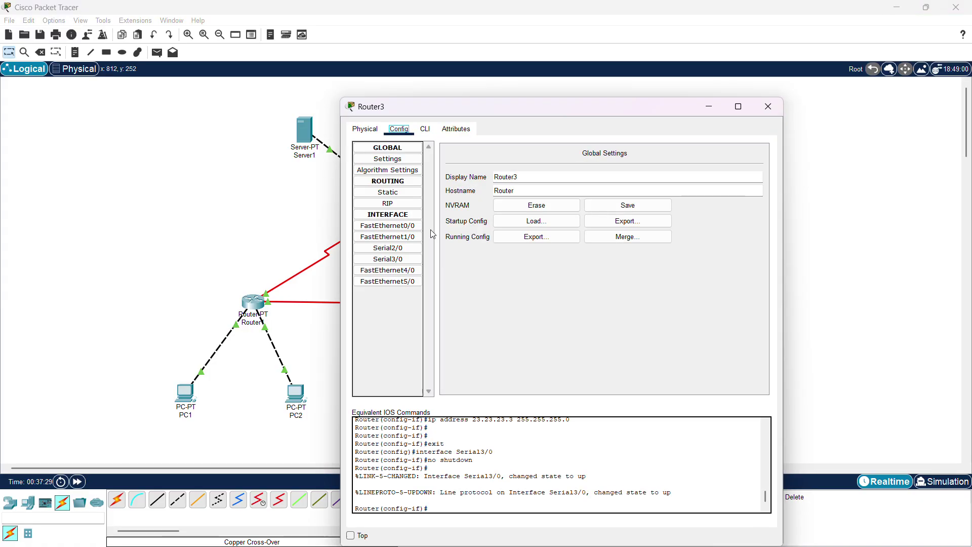
left_click(390, 249)
left_click(403, 226)
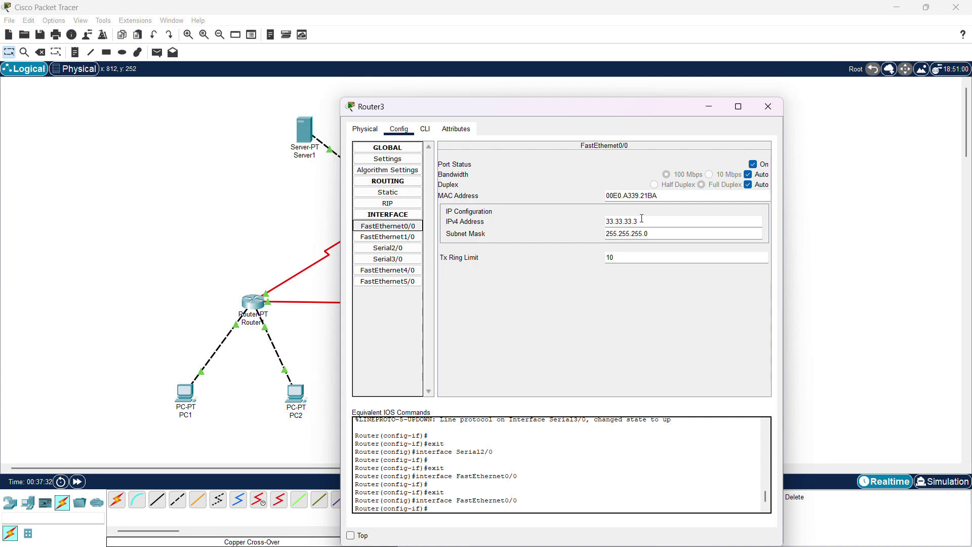
double_click(641, 218)
left_click(388, 237)
left_click(665, 220)
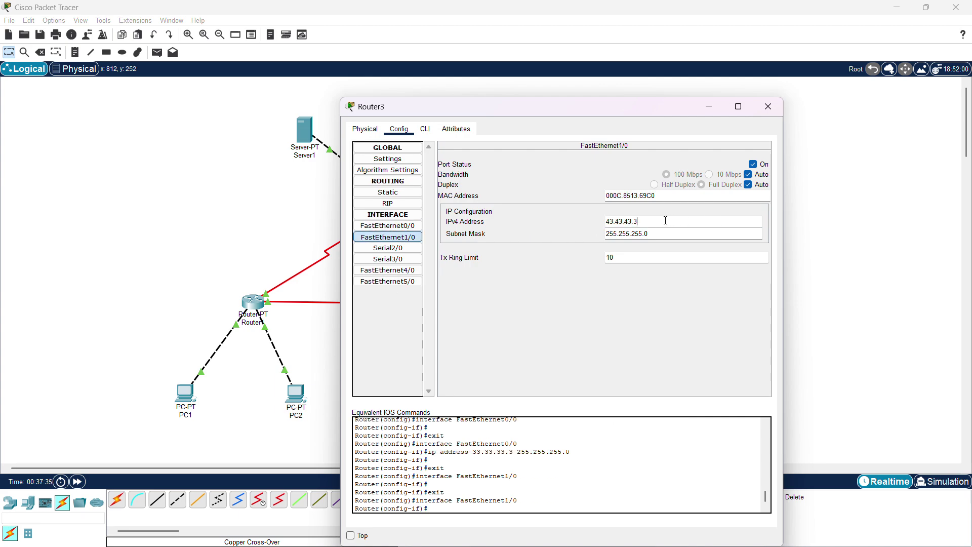
left_click_drag(666, 221, 568, 230)
left_click(768, 107)
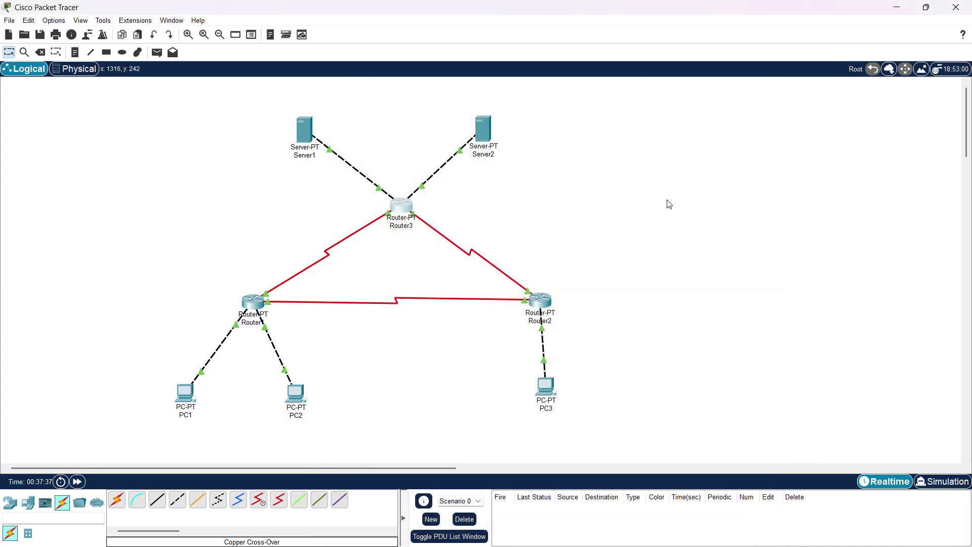
- Switch to the routing tutorial in Google Chrome and review the static routing table for Router 1, Router 2 and Router 3
key("alt+Tab")
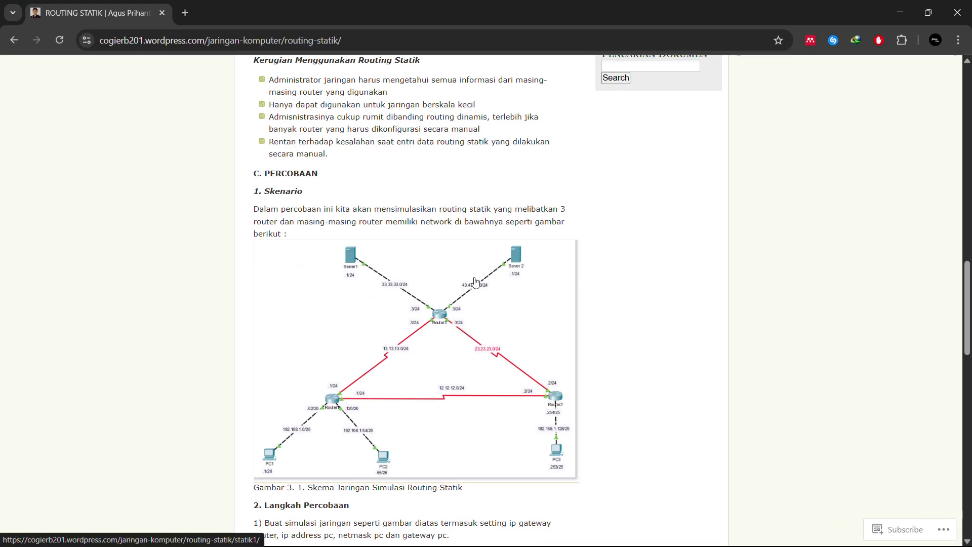
scroll(476, 283, "down", 5)
scroll(477, 283, "down", 3)
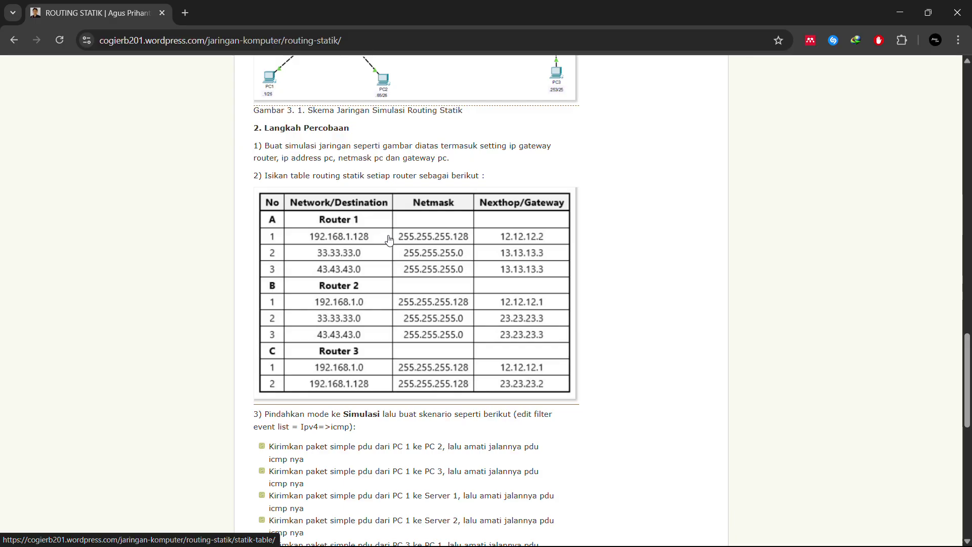
scroll(291, 240, "down", 1)
scroll(291, 240, "up", 2)
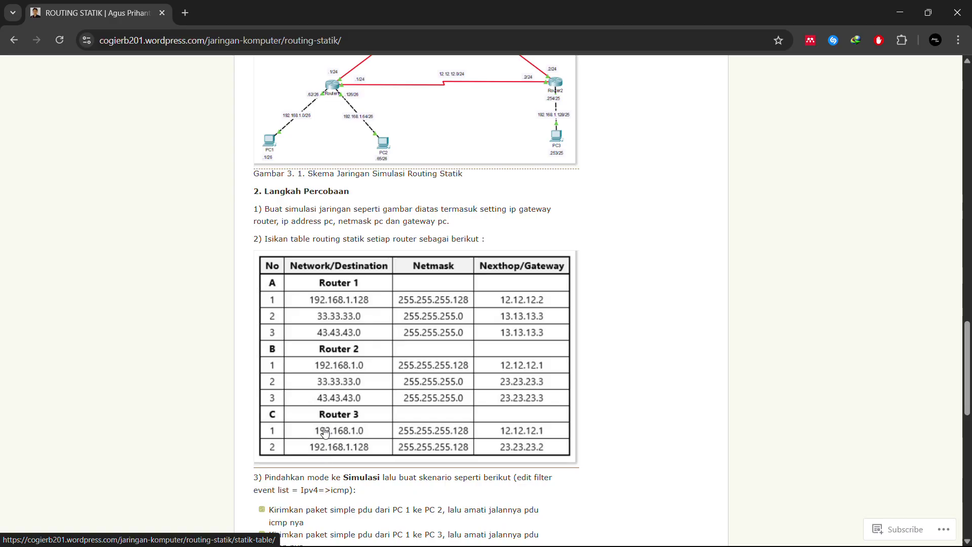
scroll(325, 432, "down", 1)
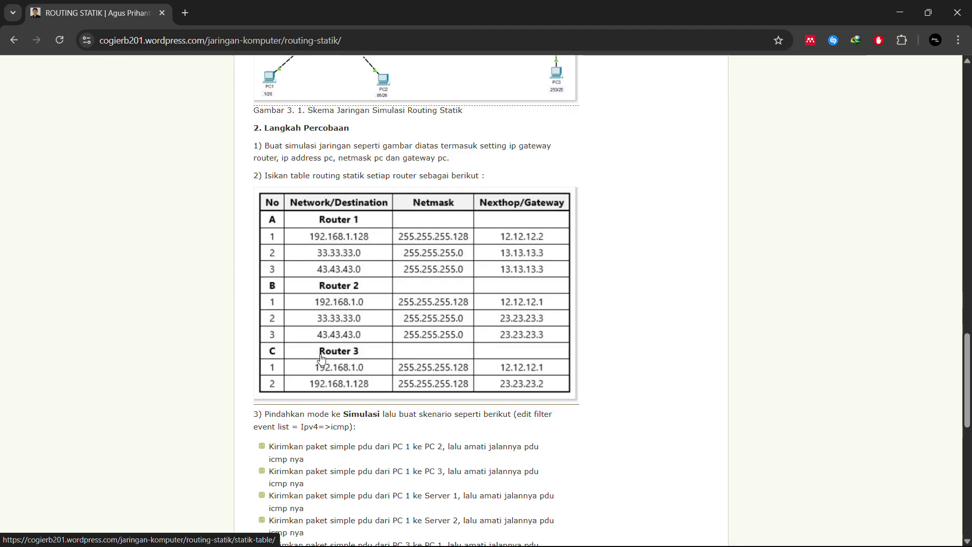
scroll(321, 375, "down", 2)
scroll(317, 284, "up", 1)
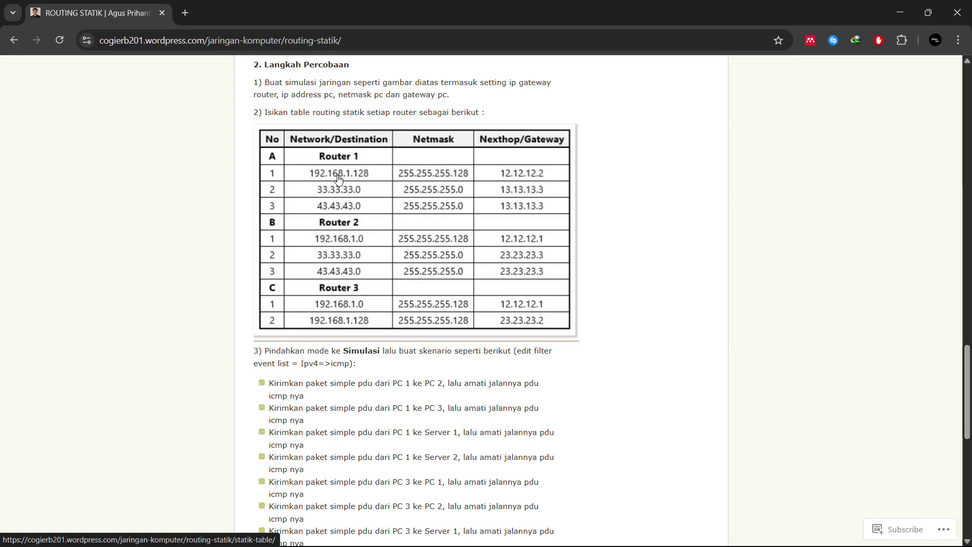
- Switch to Cisco Packet Tracer and add a static route on Router1 to network 192.168.1.128, mask 255.255.255.128, next hop 12.12.12.2
key("alt+Tab")
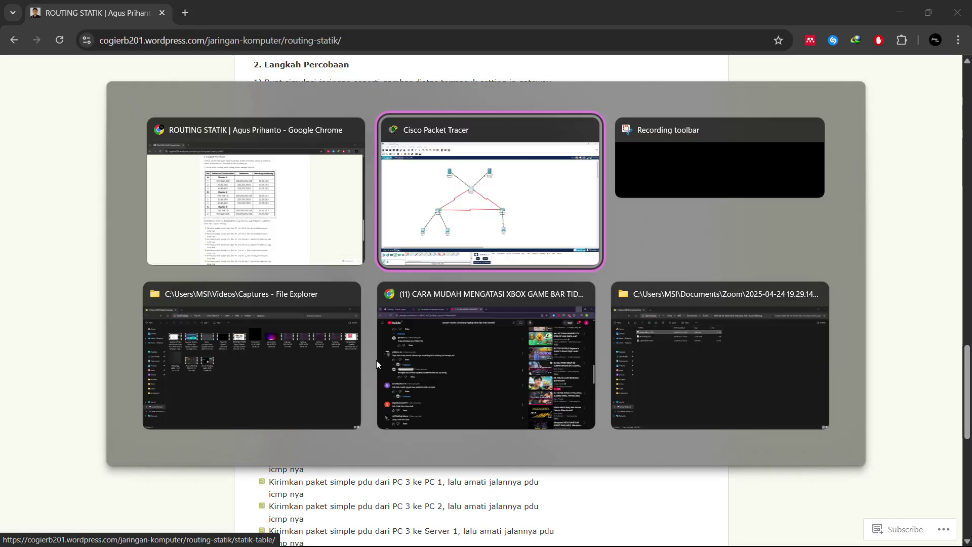
left_click(250, 302)
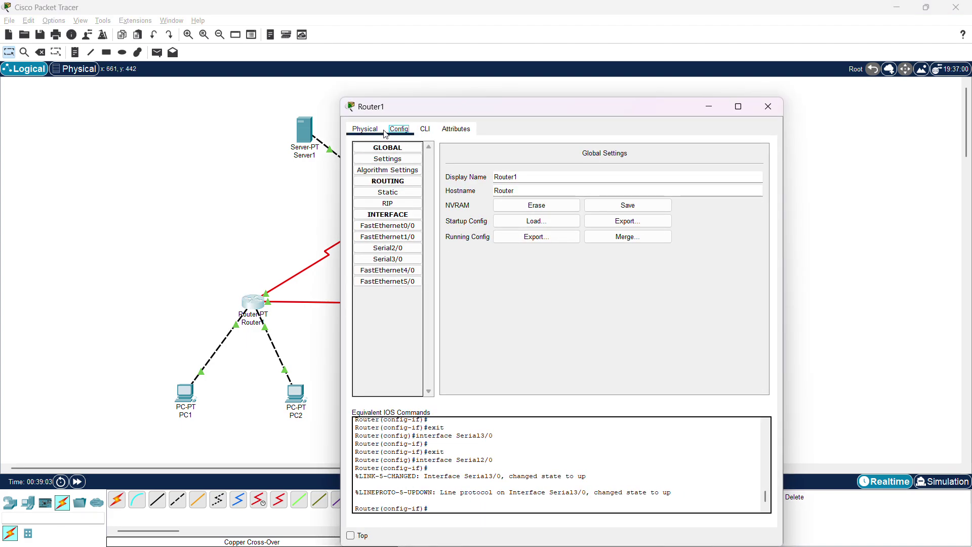
left_click(397, 194)
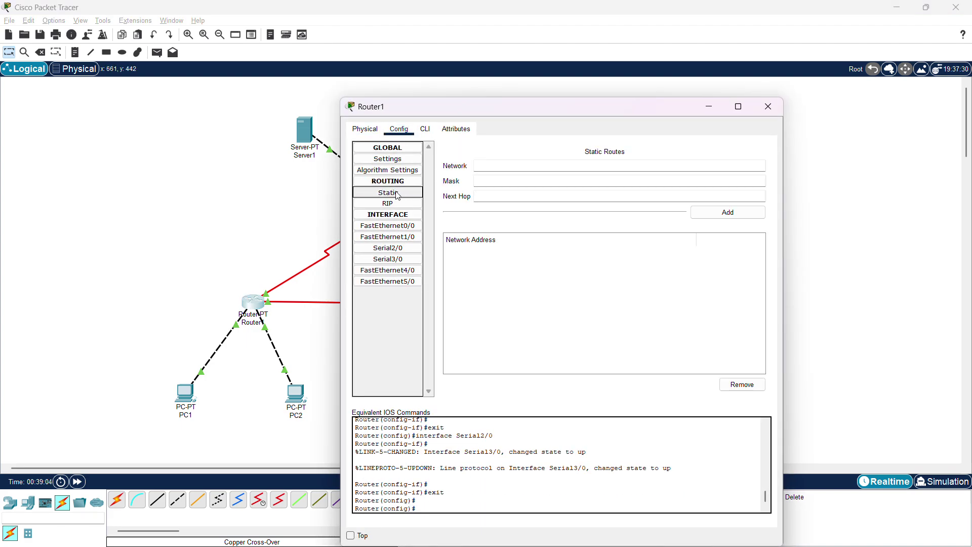
left_click(500, 165)
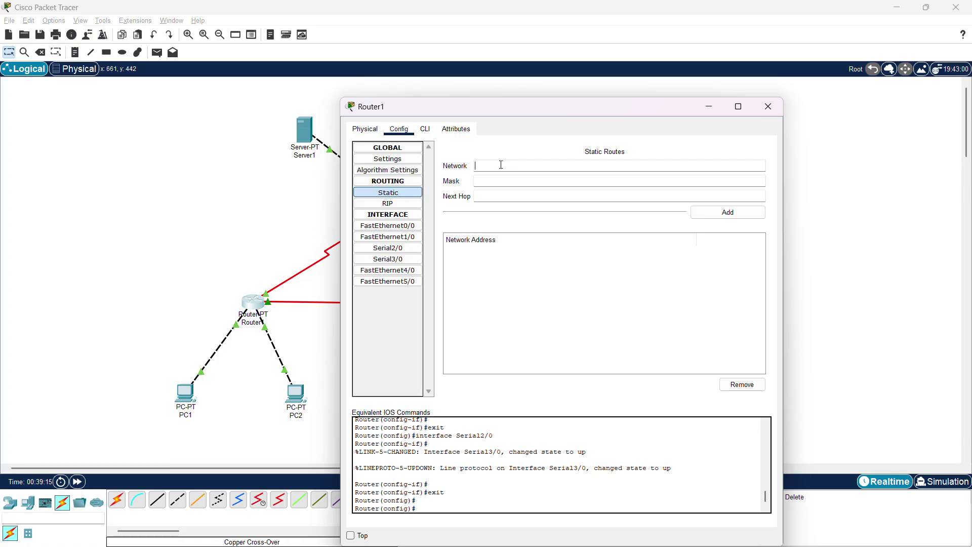
type("192.168.1.128")
left_click(509, 182)
type("255.255.255.128")
left_click(477, 201)
type("12.12.12.2")
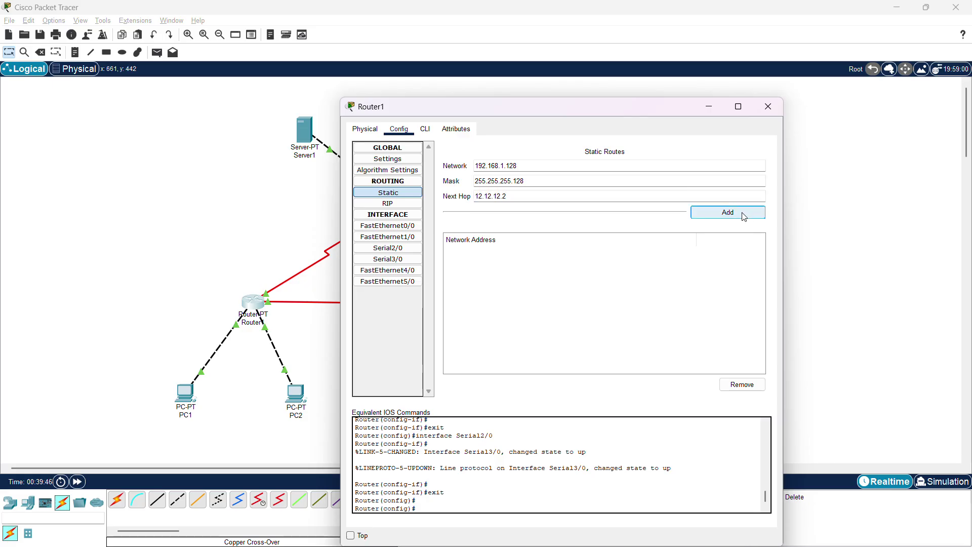
left_click(728, 212)
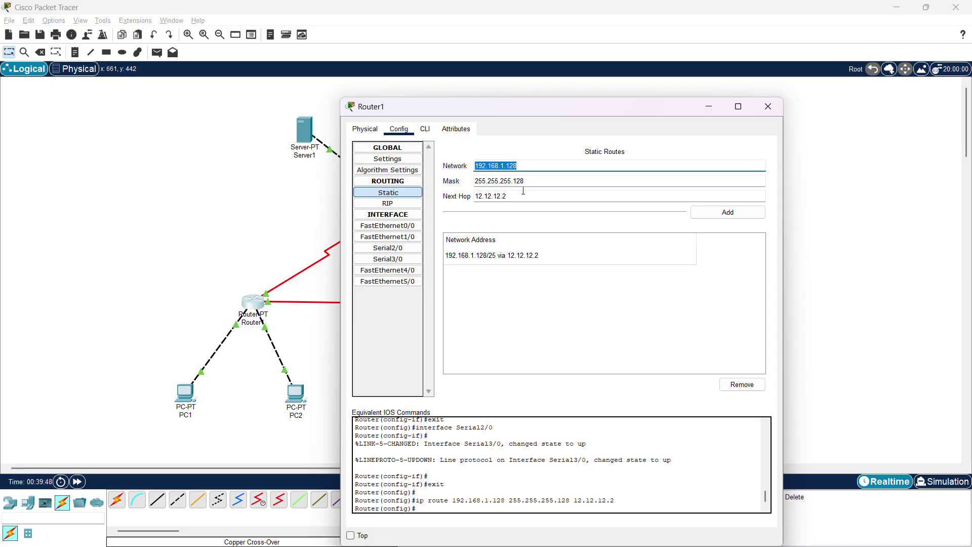
- Add a static route on Router1 to network 33.33.33.0 with mask 255.255.255.0 and next hop 13.13.13.3
type("33.33.33.0")
left_click(553, 185)
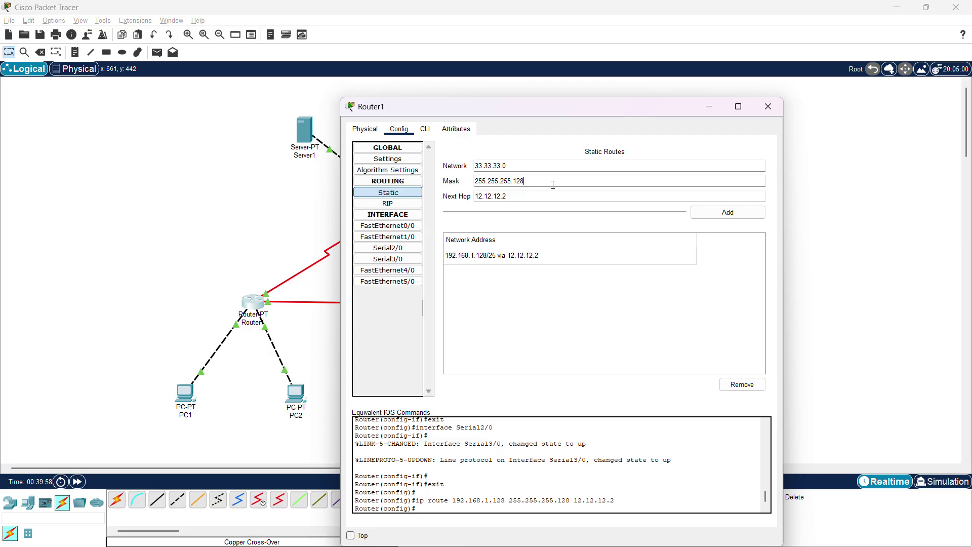
key("BackSpace")
key("BackSpace")
key("BackSpace")
type("0")
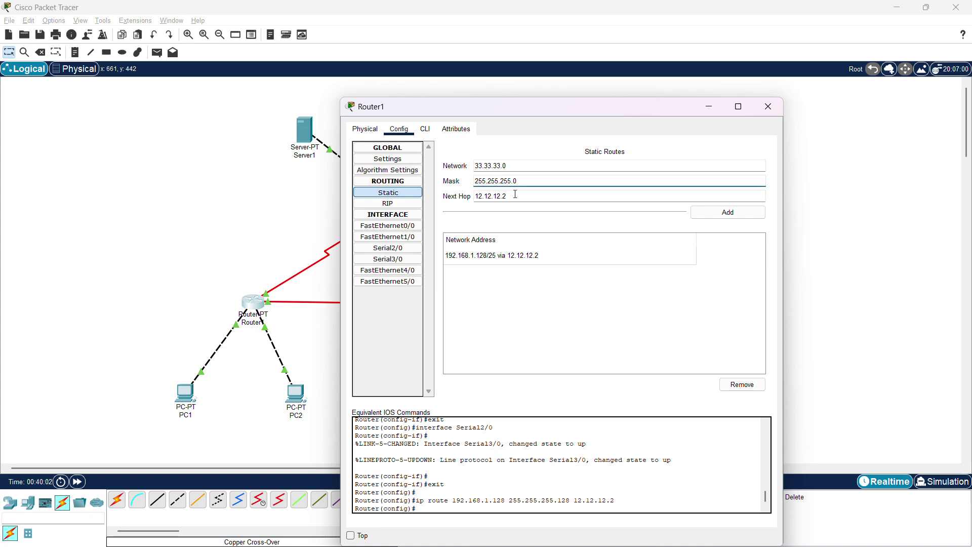
key("Tab")
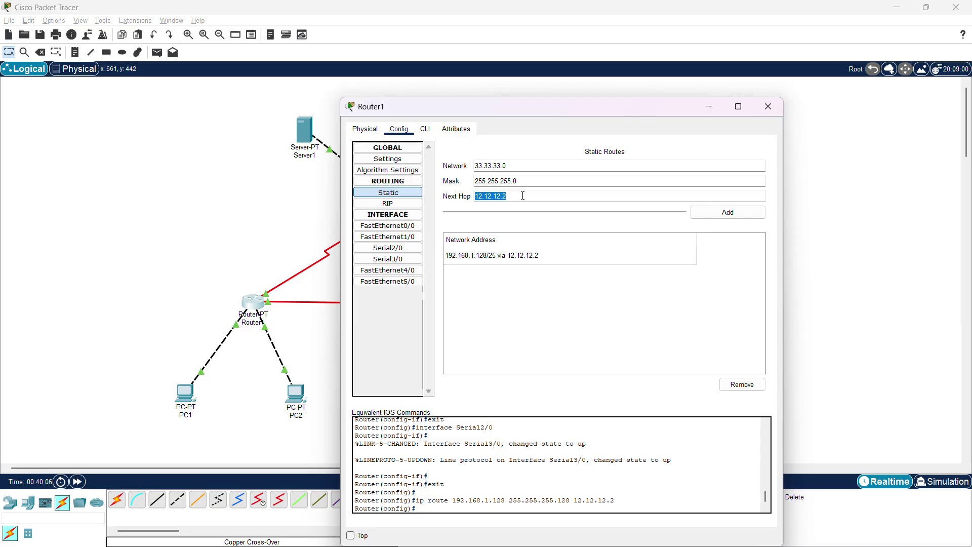
type("13.13.13.3")
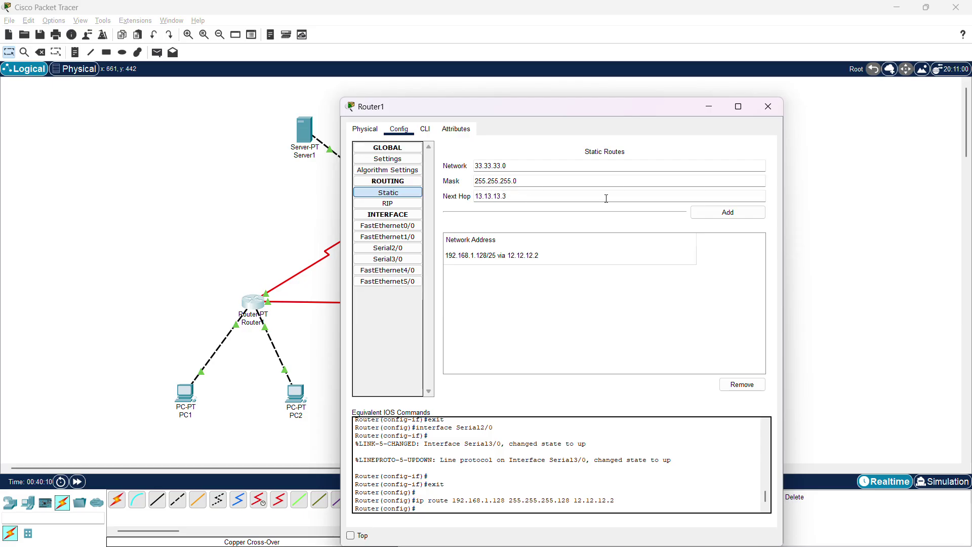
left_click(727, 212)
- Add a static route on Router1 to network 43.43.43.0, mask 255.255.255.0, next hop 13.13.13.3, and close its configuration
left_click_drag(623, 282, 521, 177)
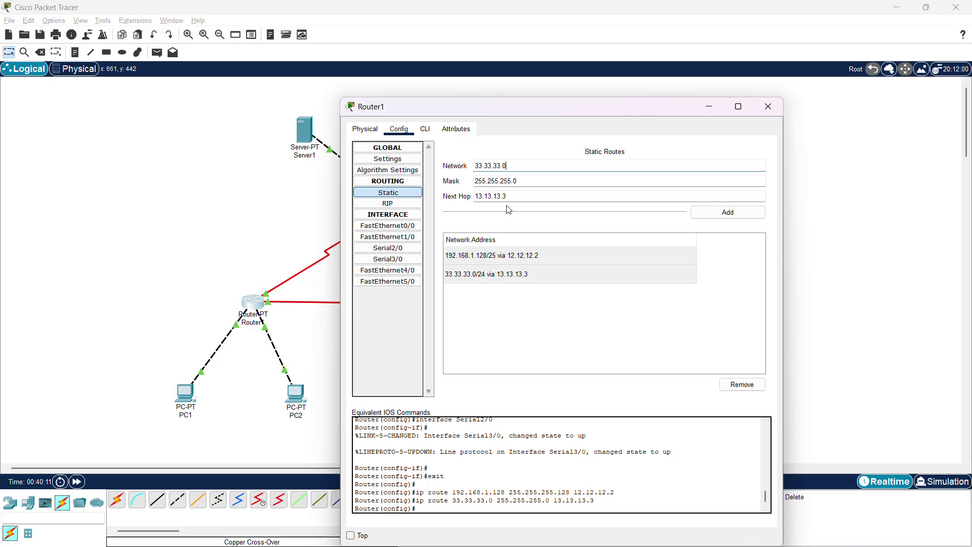
double_click(511, 165)
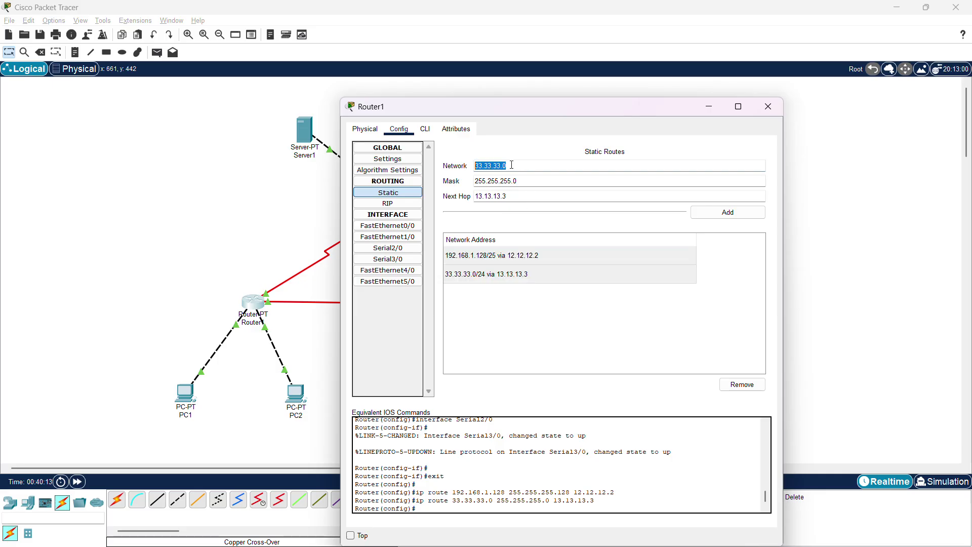
type("43.43.43")
type(".0")
left_click(518, 196)
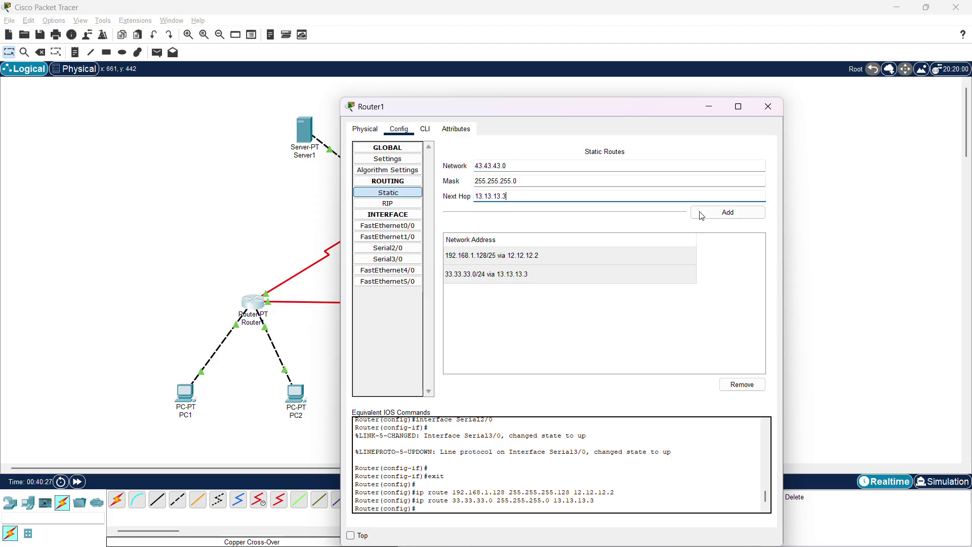
left_click(719, 212)
left_click(522, 293)
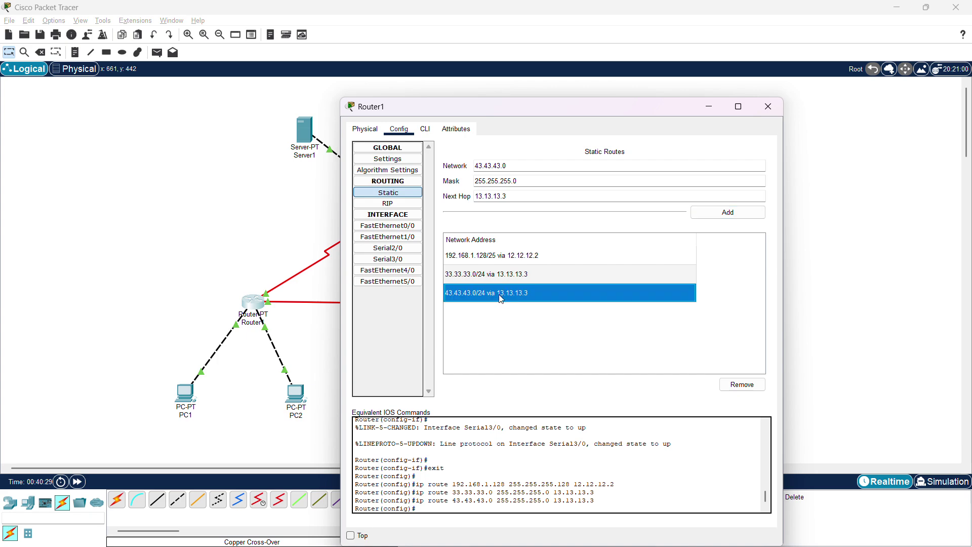
left_click(499, 275)
left_click(769, 107)
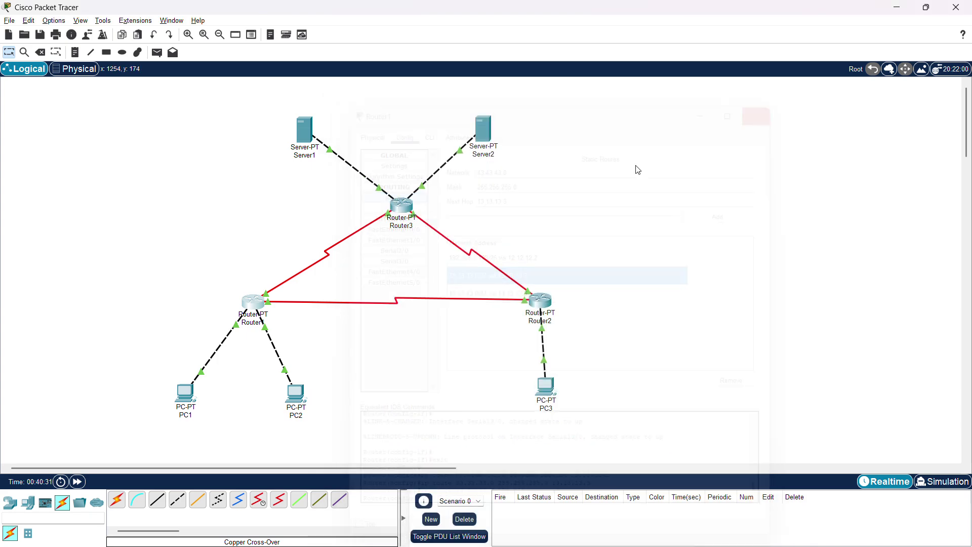
- Open Router2's static routing settings and enter network 192.168.1.0 with mask 255.255.255.128
left_click(543, 306)
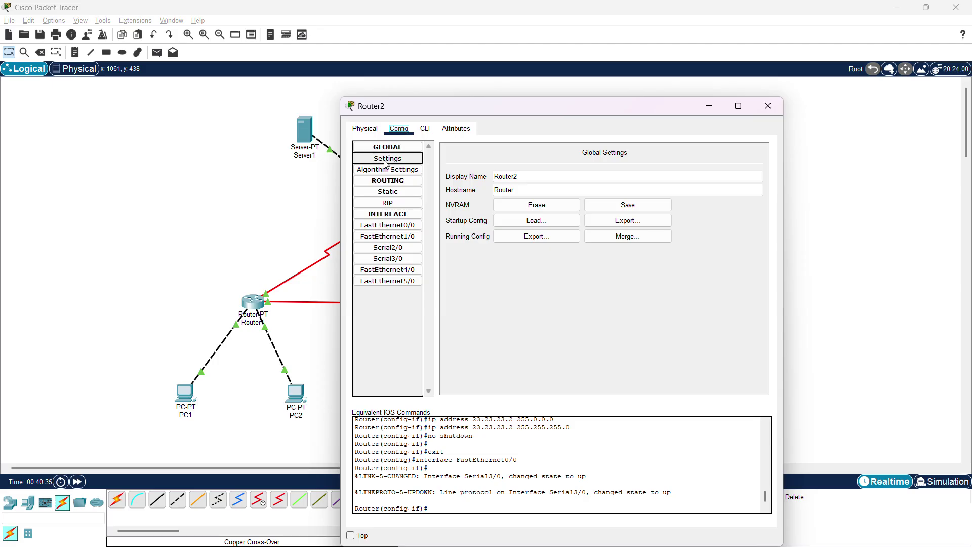
left_click(385, 192)
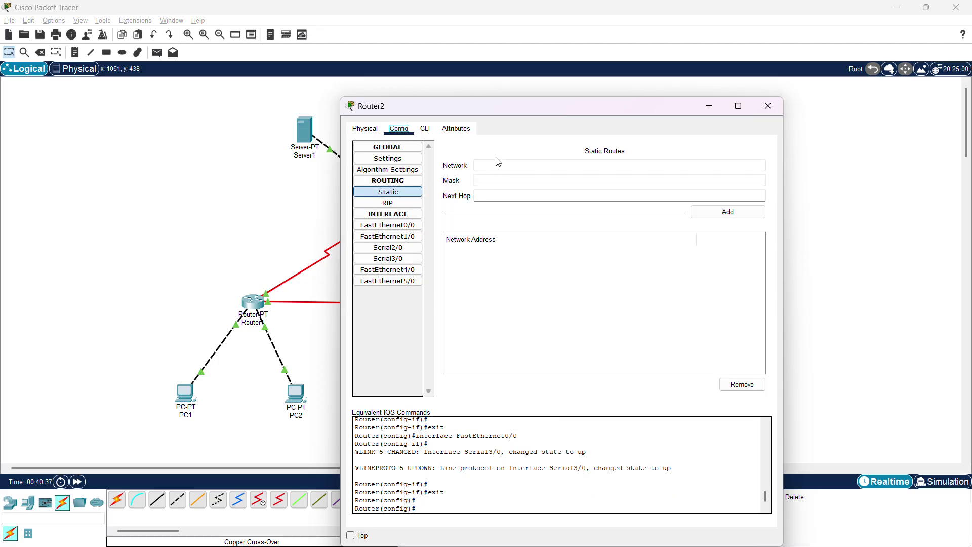
left_click(508, 170)
type("192.168.1.0")
left_click(508, 181)
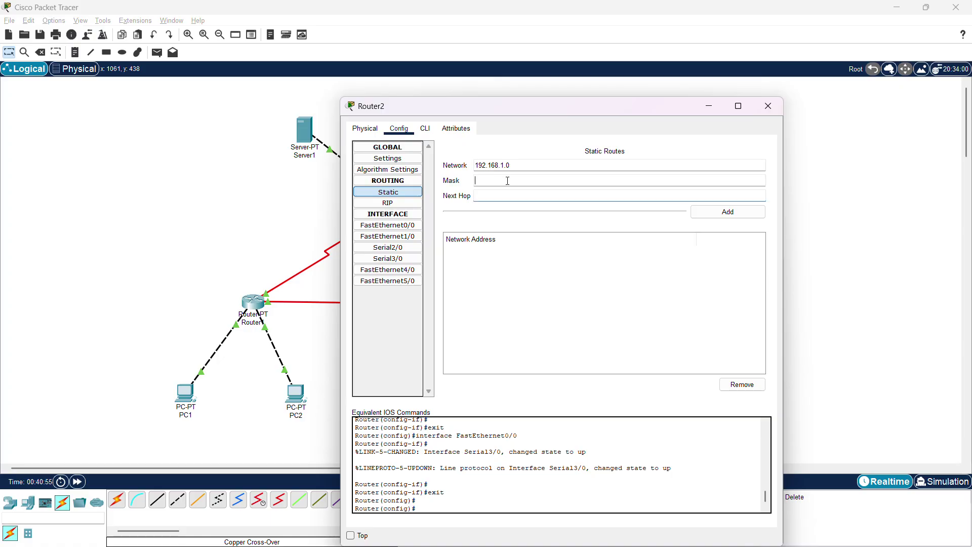
type("255.255.255.")
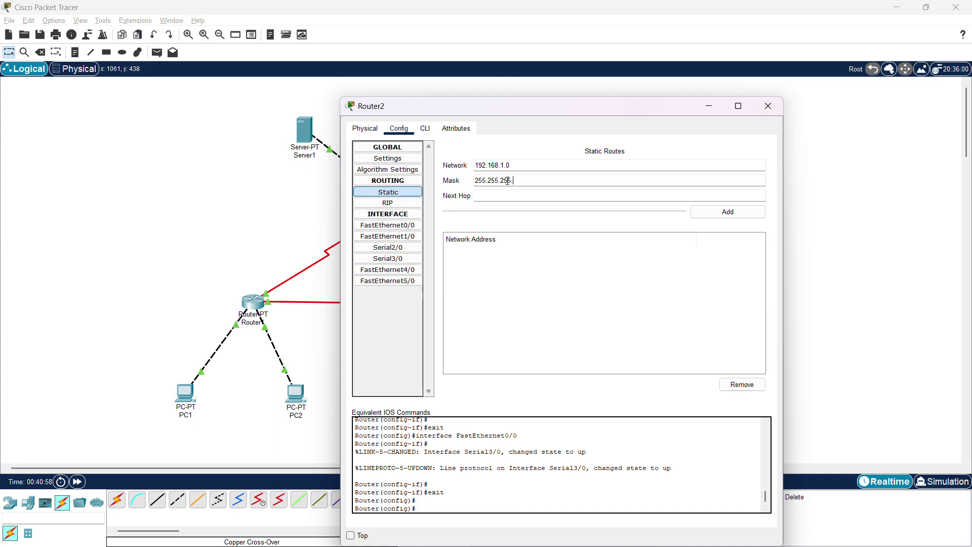
type("128")
left_click_drag(543, 179, 474, 181)
key("ctrl+c")
left_click(500, 196)
key("ctrl+v")
- Set the next hop to 12.12.12.1 and add the 192.168.1.0 route to Router2
left_click_drag(537, 196, 466, 199)
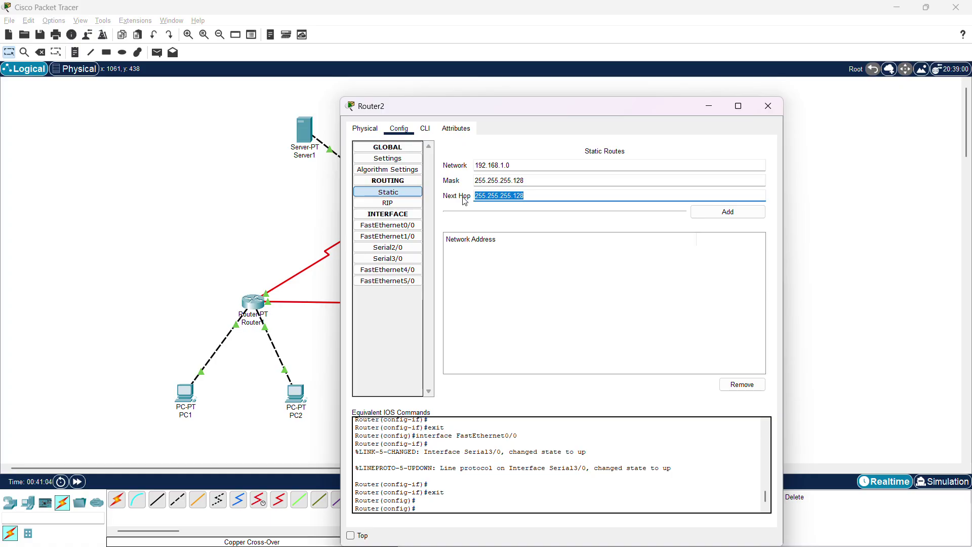
key("BackSpace")
type("12.12.12.1")
left_click(727, 212)
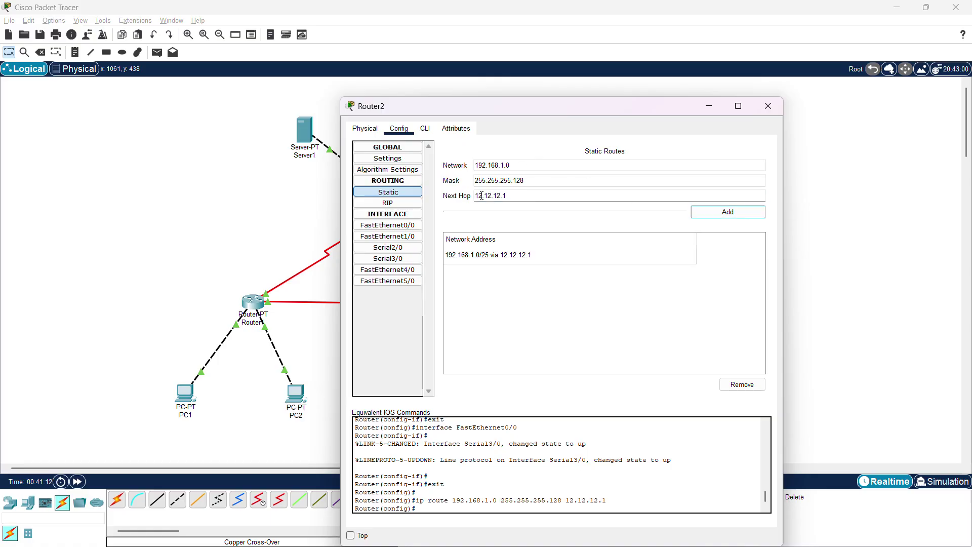
- Add a static route on Router2 to network 33.33.33.0 with mask 255.255.255.0 and next hop 23.23.23.3
left_click(527, 167)
key("shift+Left")
key("shift+Left")
key("shift+Left")
triple_click(535, 180)
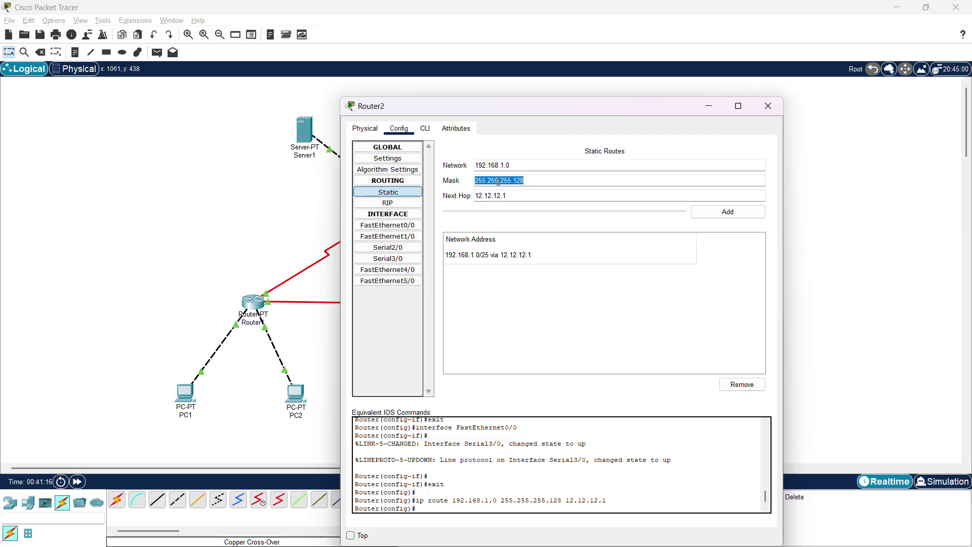
left_click_drag(524, 164, 477, 167)
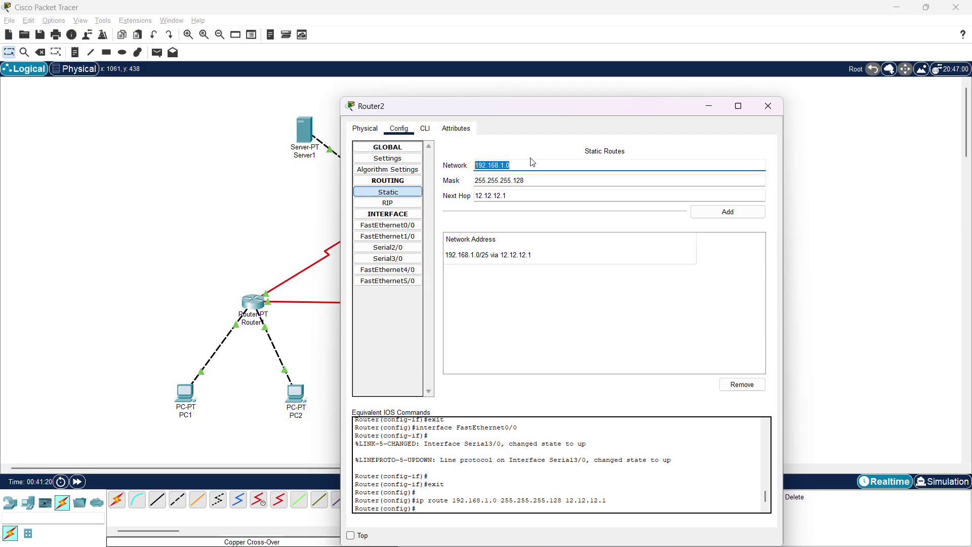
type("33.33.33")
left_click(536, 180)
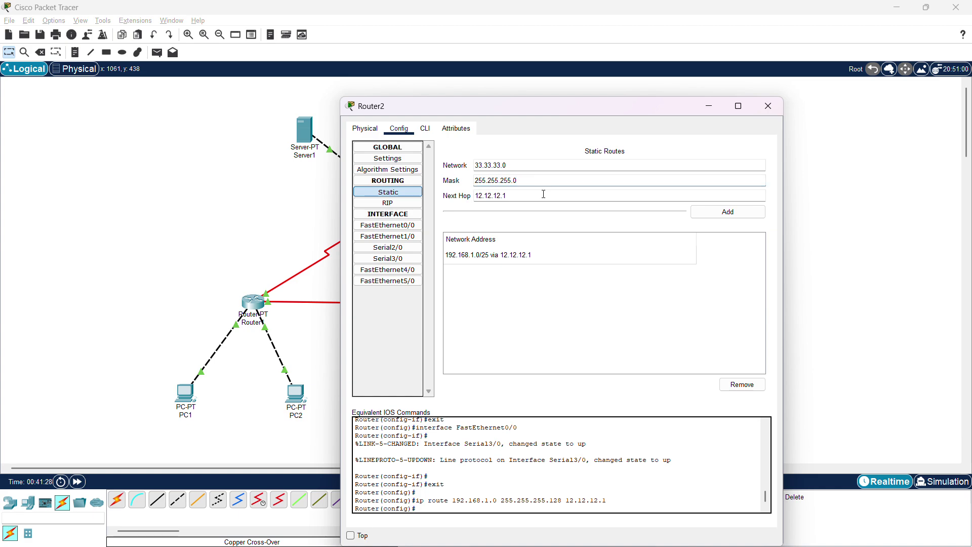
left_click_drag(543, 194, 447, 195)
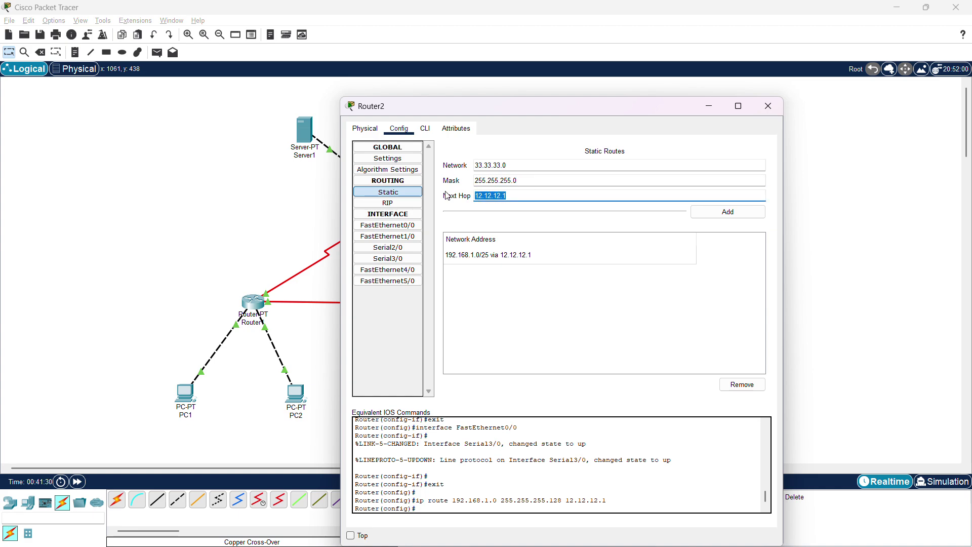
type("23")
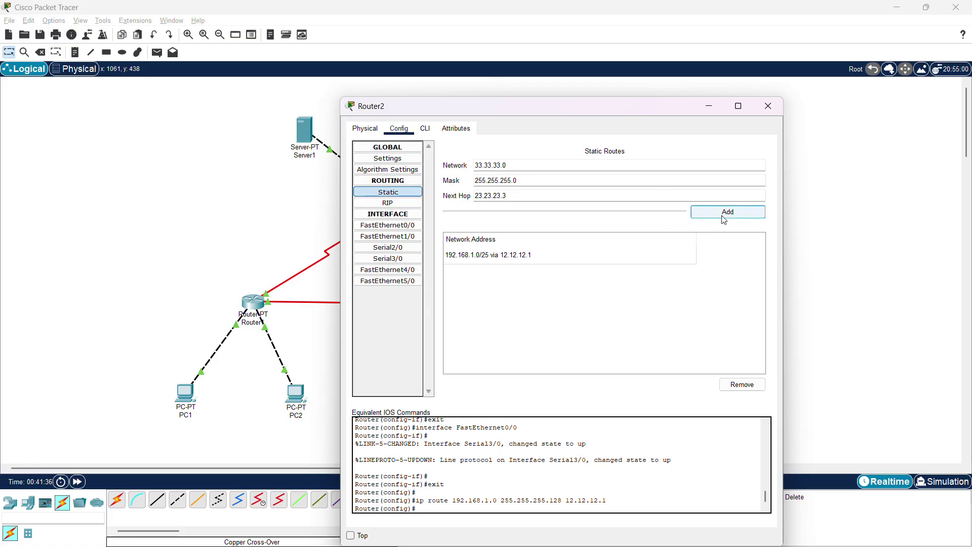
left_click(698, 212)
- Add a static route on Router2 to network 43.43.43.0, mask 255.255.255.0, next hop 23.23.23.3, and close its configuration
left_click(528, 166)
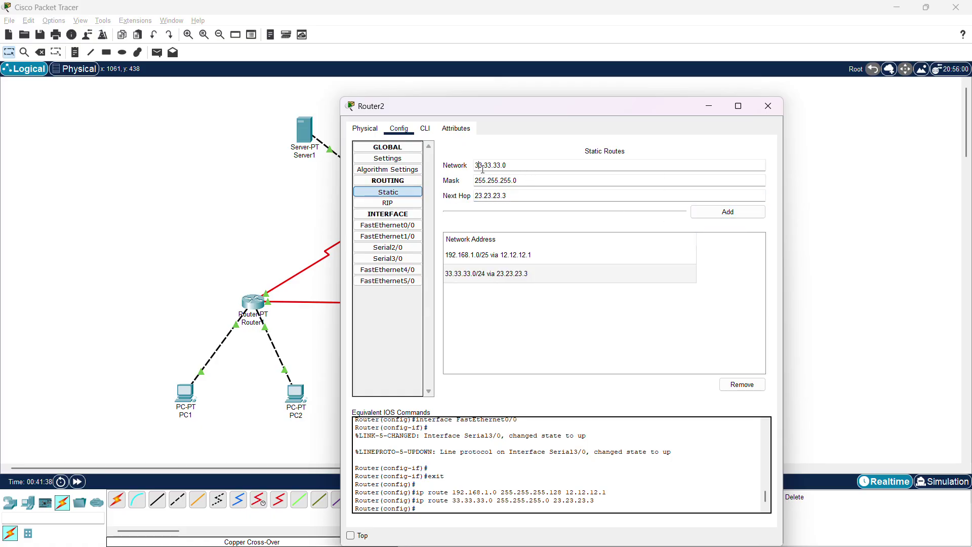
key("BackSpace")
key("BackSpace")
type("4")
key("BackSpace")
type("43.4")
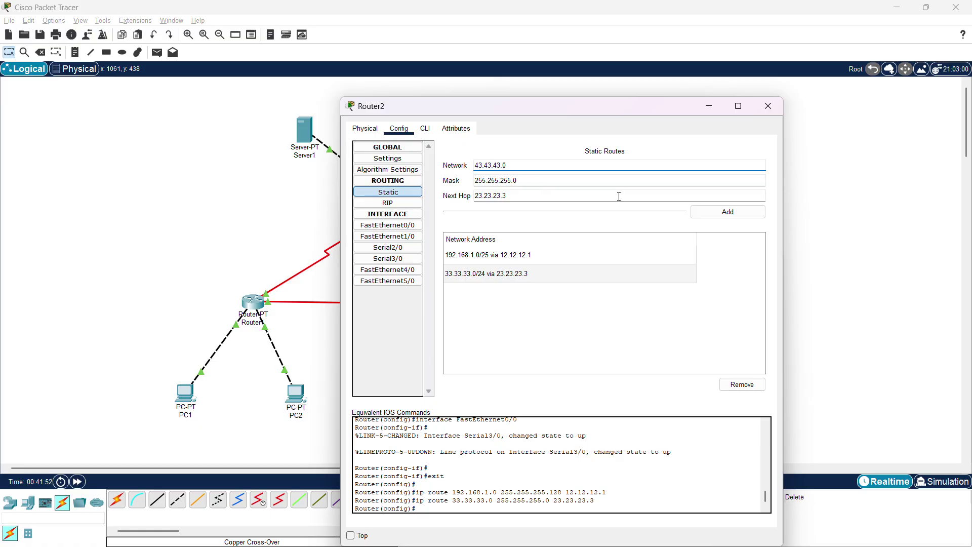
left_click(694, 212)
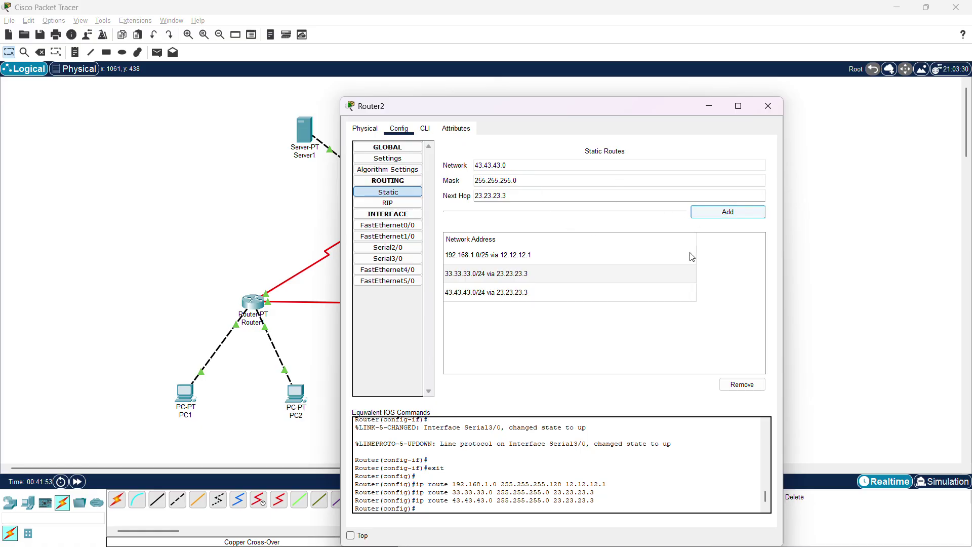
left_click(768, 107)
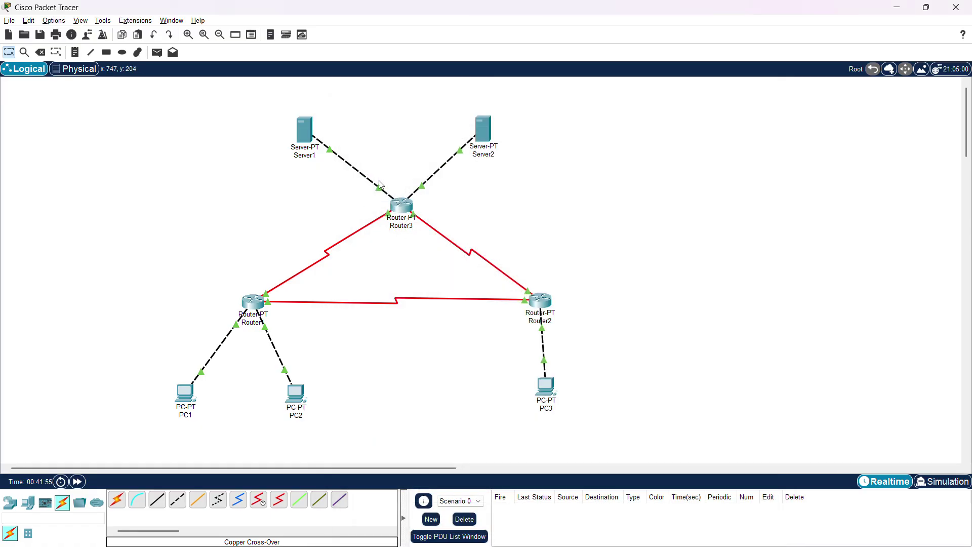
- Open Router3's static routing settings and enter network 192.168.1.0
left_click(405, 213)
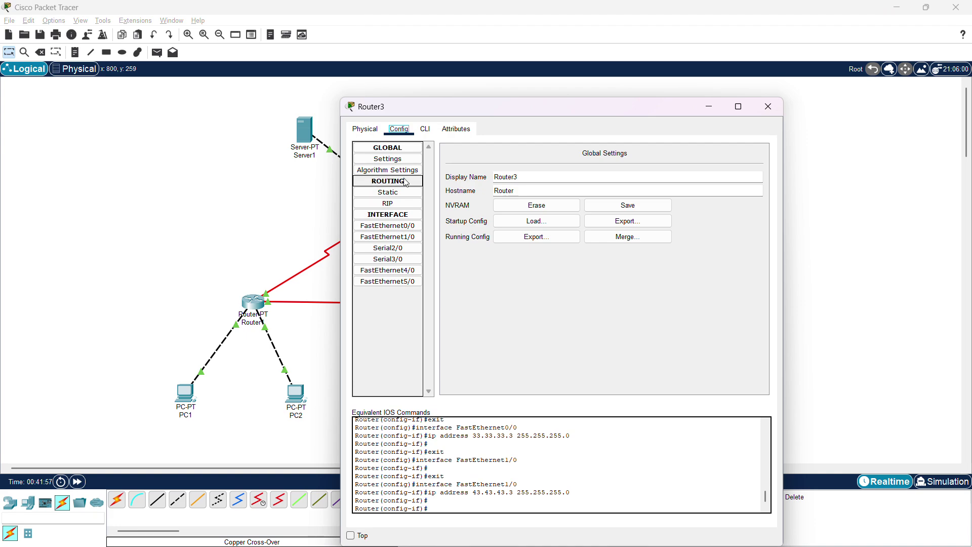
left_click_drag(410, 107, 467, 98)
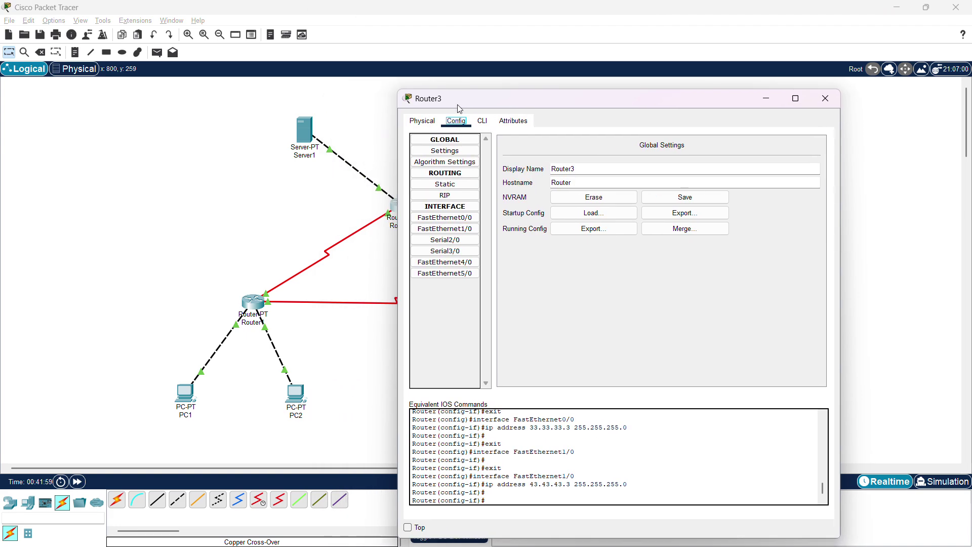
left_click(445, 183)
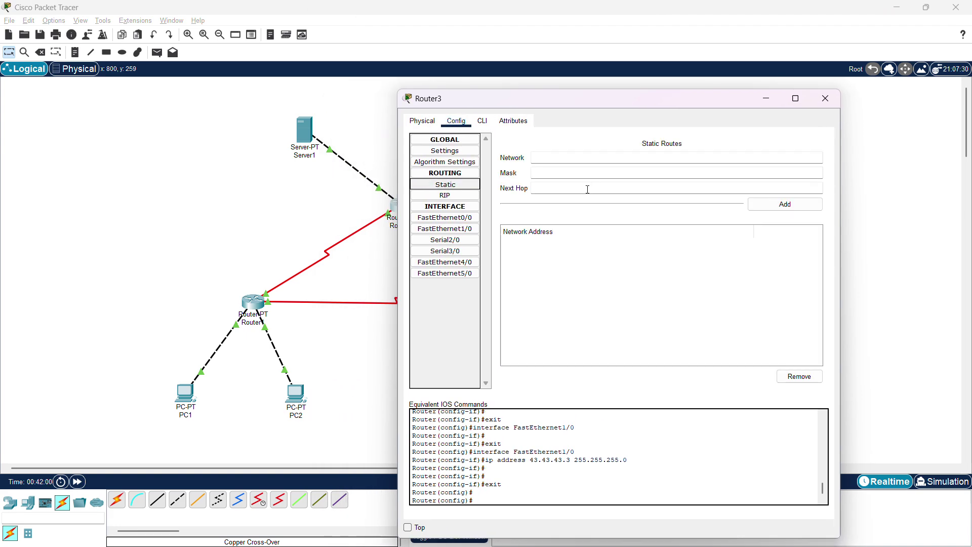
left_click(587, 157)
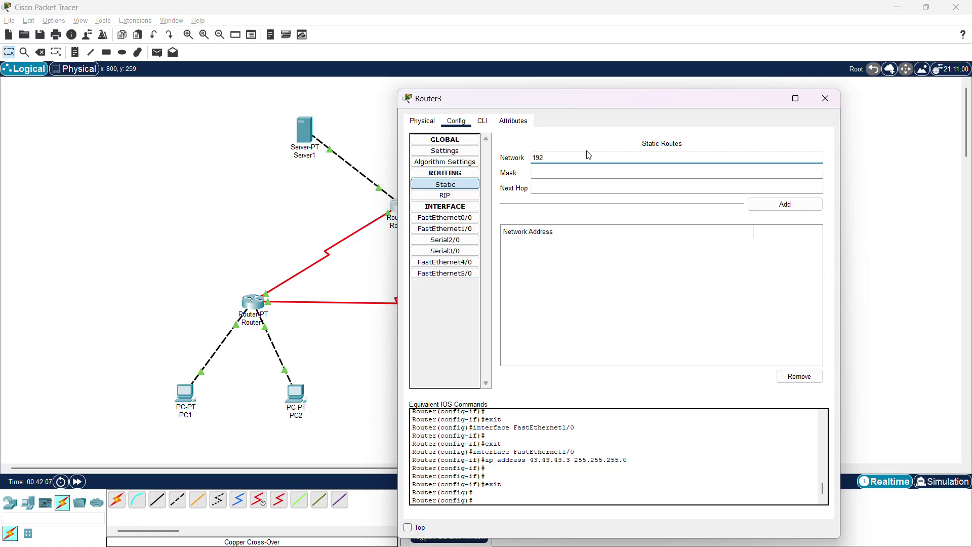
type("192.1")
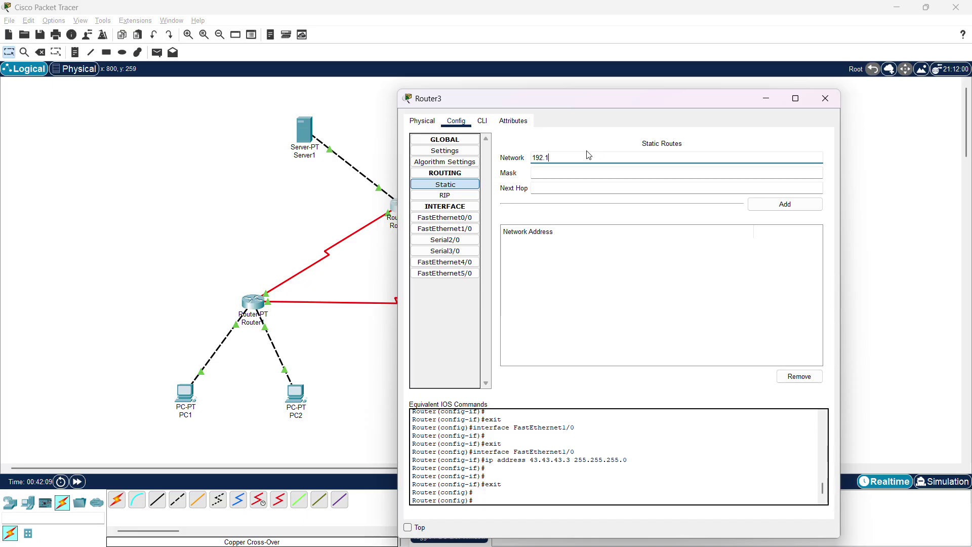
type("68.1.0")
- Set the mask to 255.255.255.0 and the next hop to 13.13.13.1, and add the 192.168.1.0 route to Router3
left_click(569, 172)
type("255.255.255.128")
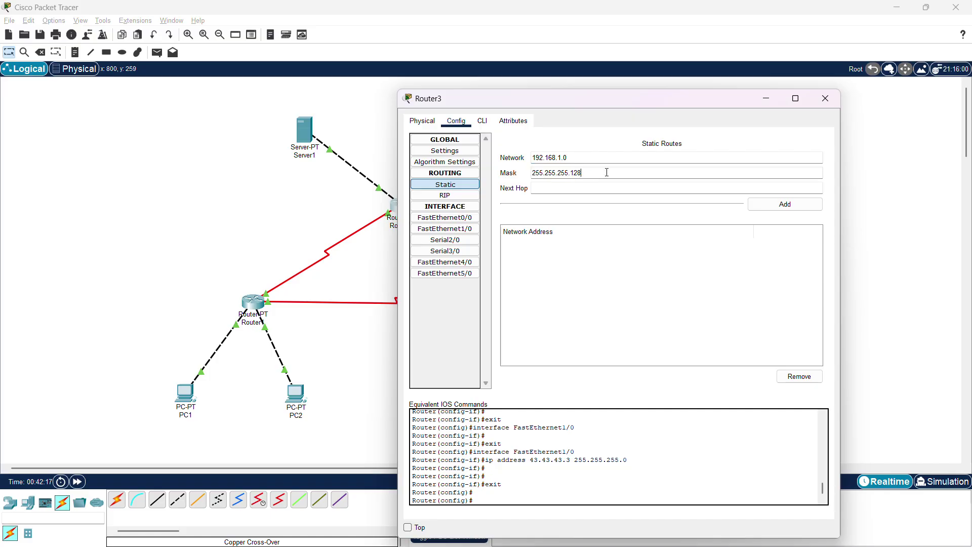
key("BackSpace")
key("BackSpace")
left_click(561, 186)
type("13.13.")
left_click(757, 205)
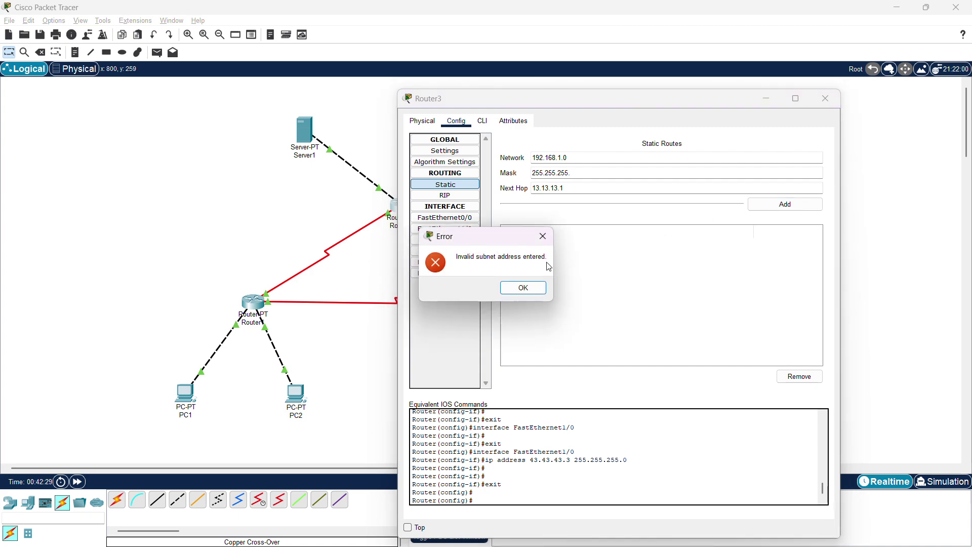
left_click(543, 236)
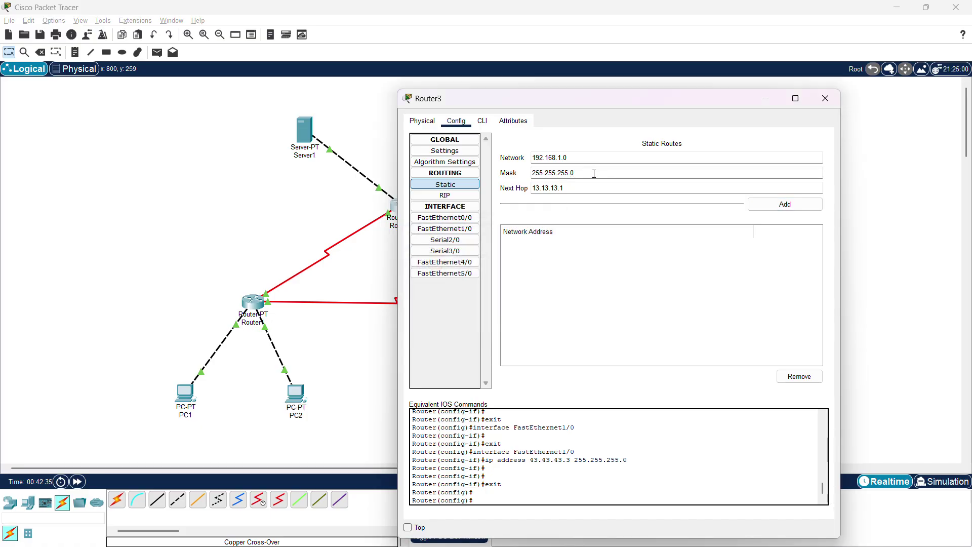
left_click(792, 203)
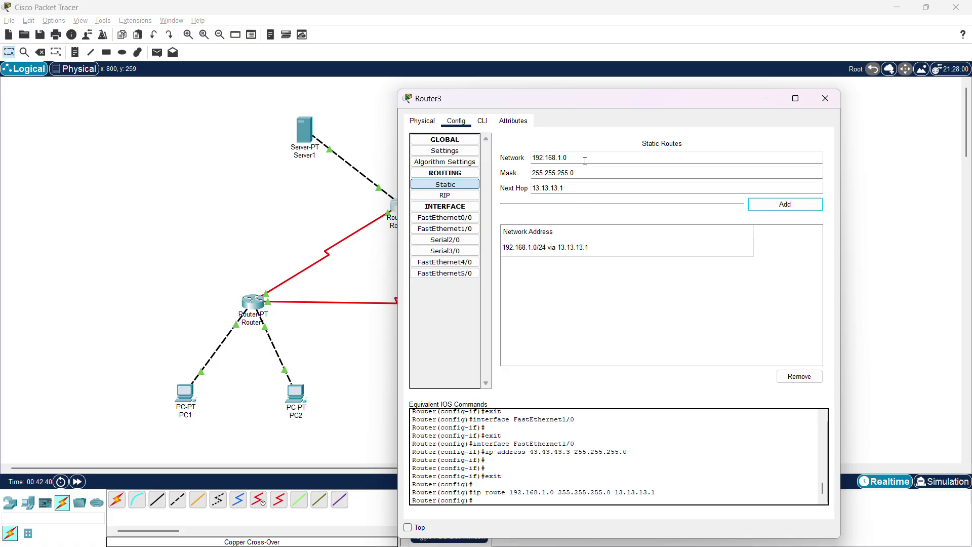
- Enter network 192.168.1.28 with mask 255.255.255.128 for Router3's second static route
left_click(608, 155)
type("28")
left_click(591, 173)
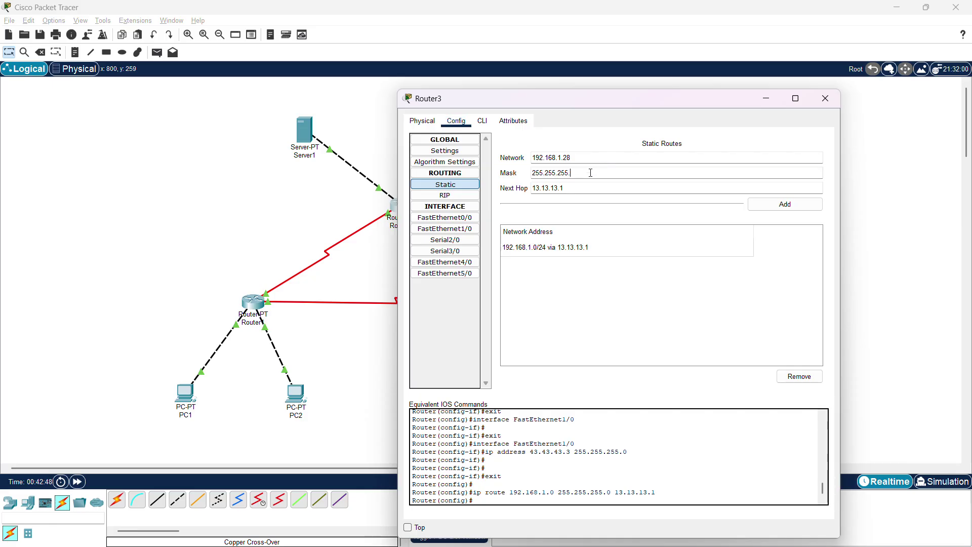
type("128")
- Set the next hop to 23.23.23.2 and try to add the 192.168.1.28 route to Router3
left_click(576, 187)
key("BackSpace")
key("BackSpace")
key("BackSpace")
key("BackSpace")
key("BackSpace")
key("BackSpace")
key("BackSpace")
type("23.23.23")
left_click(795, 207)
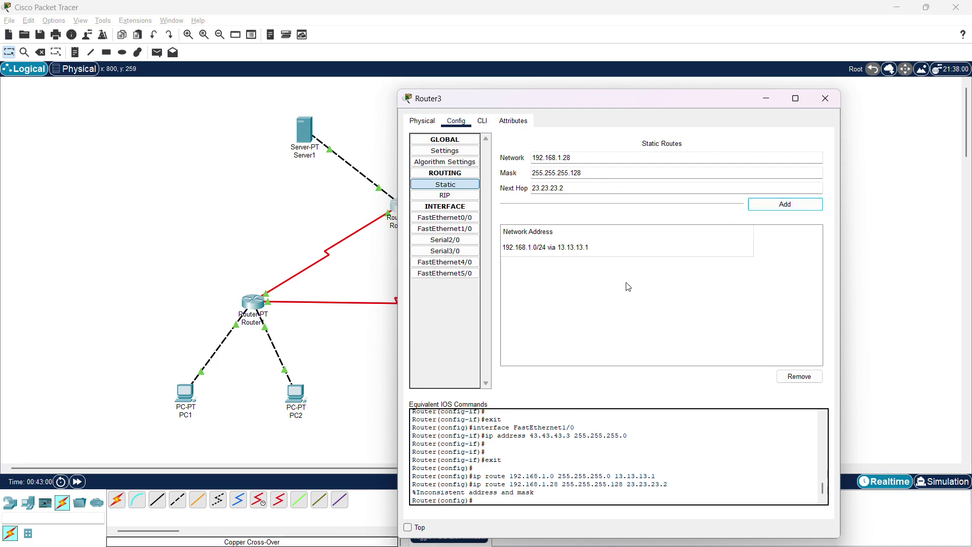
- Correct the network to 192.168.1.128 and add the route via 23.23.23.2 to Router3
left_click(562, 157)
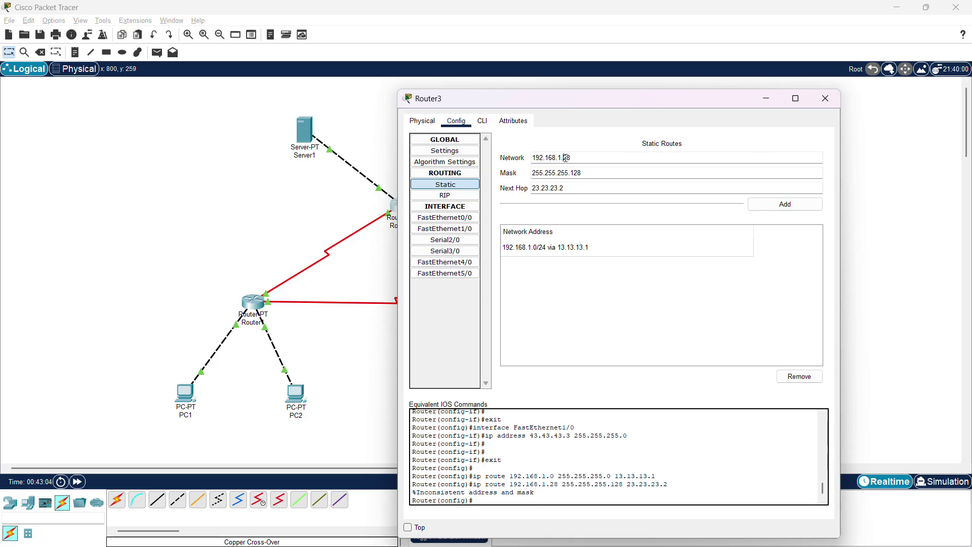
type("1")
triple_click(584, 154)
left_click(785, 204)
left_click(590, 232)
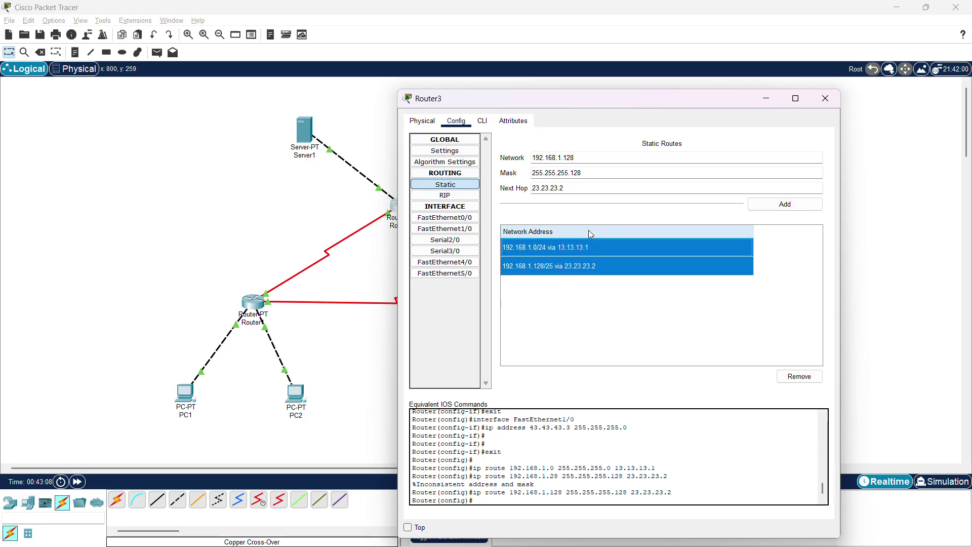
- Close Router3's configuration and nudge PC3 so it sits directly beneath Router2
left_click(625, 288)
left_click(826, 99)
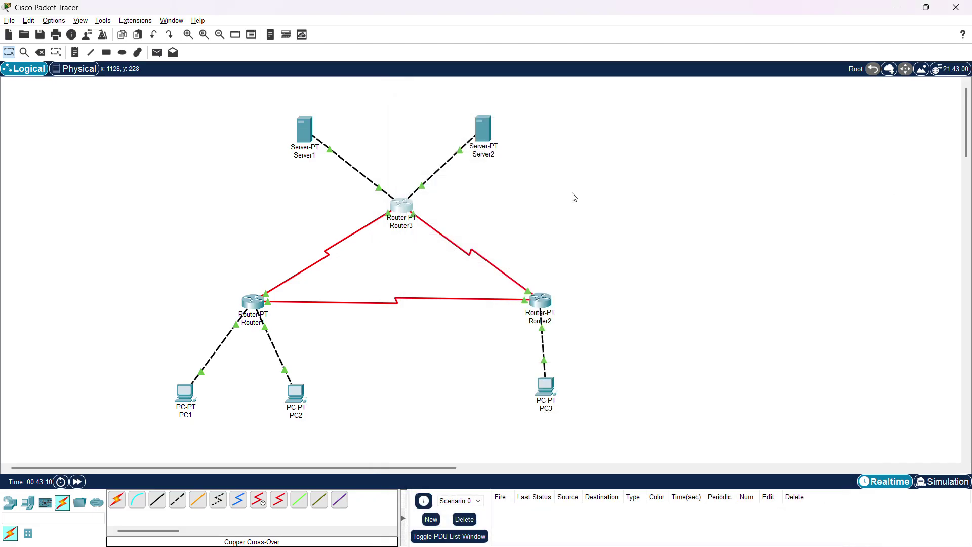
left_click_drag(545, 386, 541, 388)
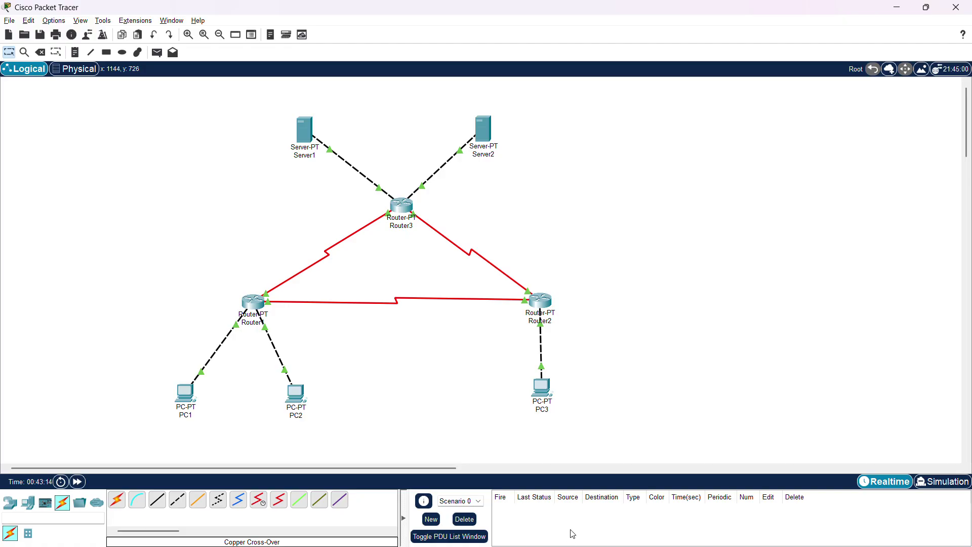
- Switch to the ROUTING STATIK page in Chrome, read the simulation PDU scenarios, and return to Packet Tracer
key("super")
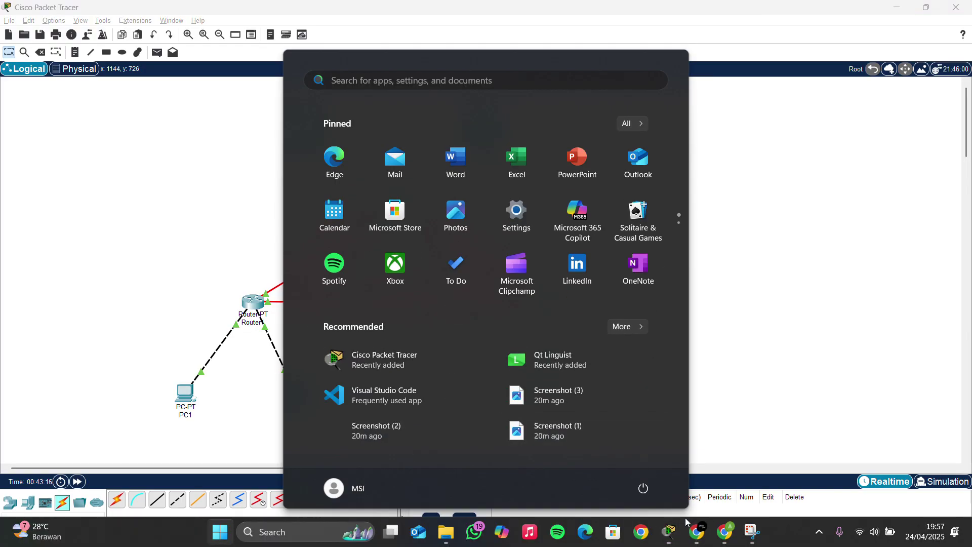
left_click(718, 535)
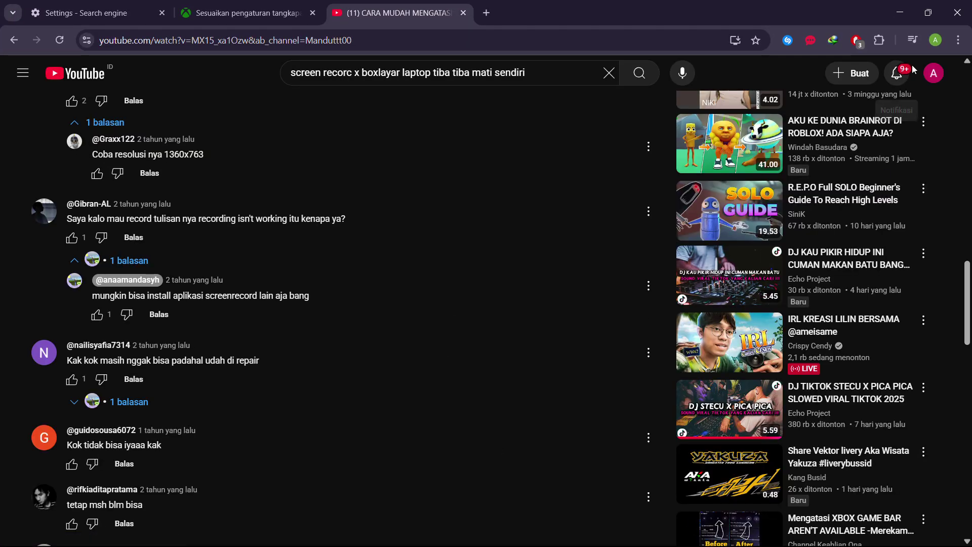
left_click(890, 9)
key("alt+Tab")
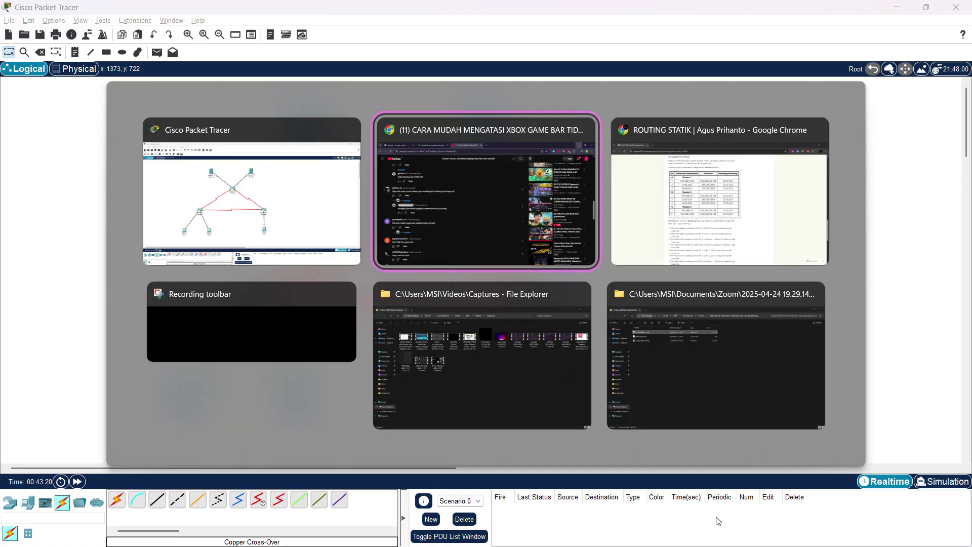
key("alt+Tab")
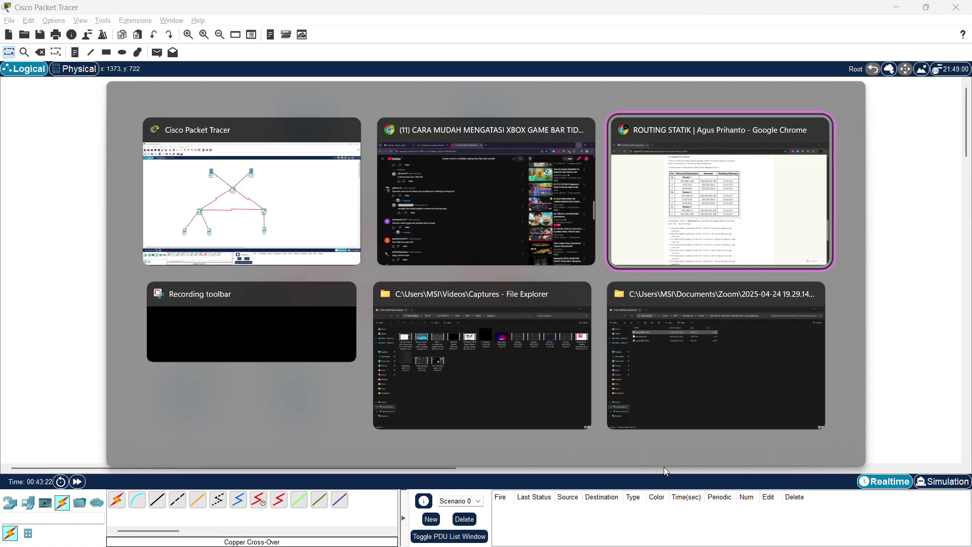
scroll(481, 385, "down", 7)
scroll(481, 385, "up", 2)
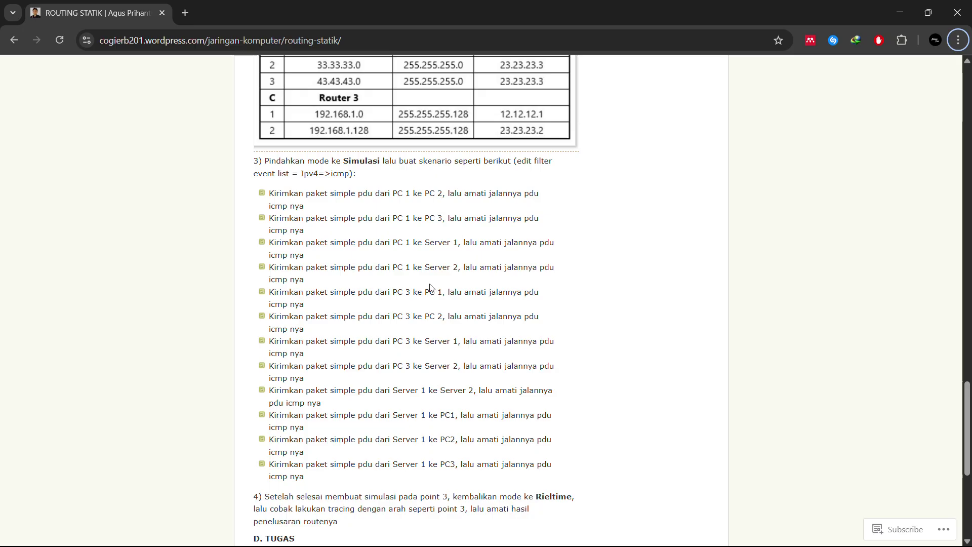
key("alt+Tab")
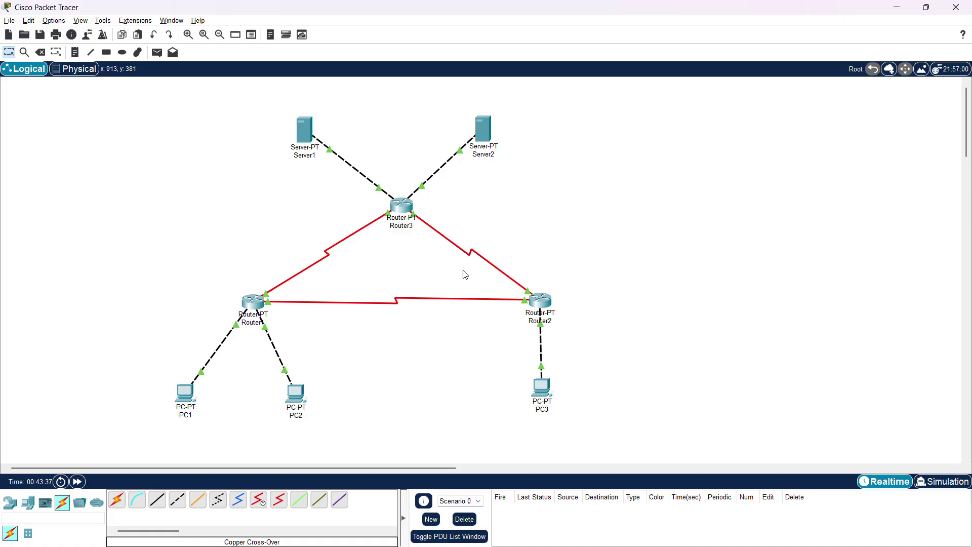
- Switch to Simulation mode and create a simple PDU from PC1 to PC2
left_click(940, 484)
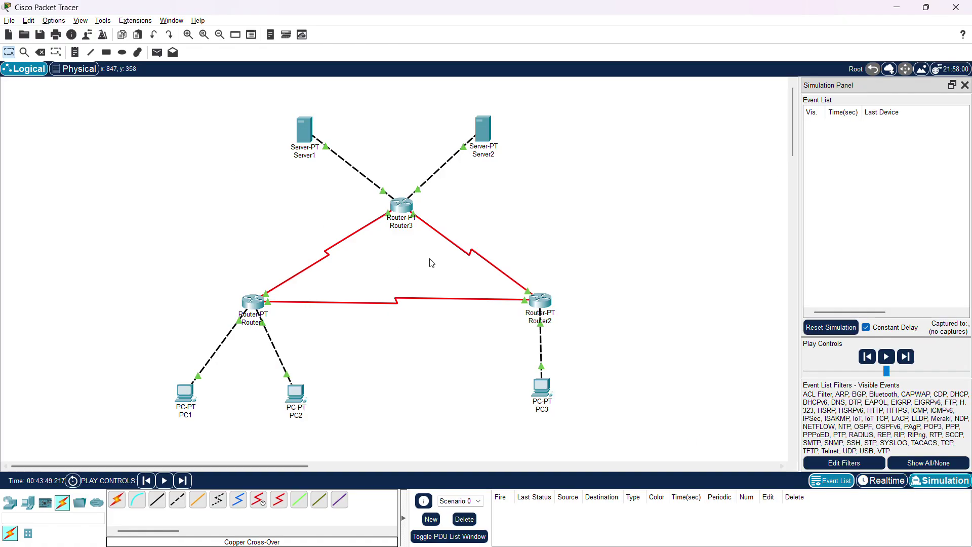
left_click(157, 52)
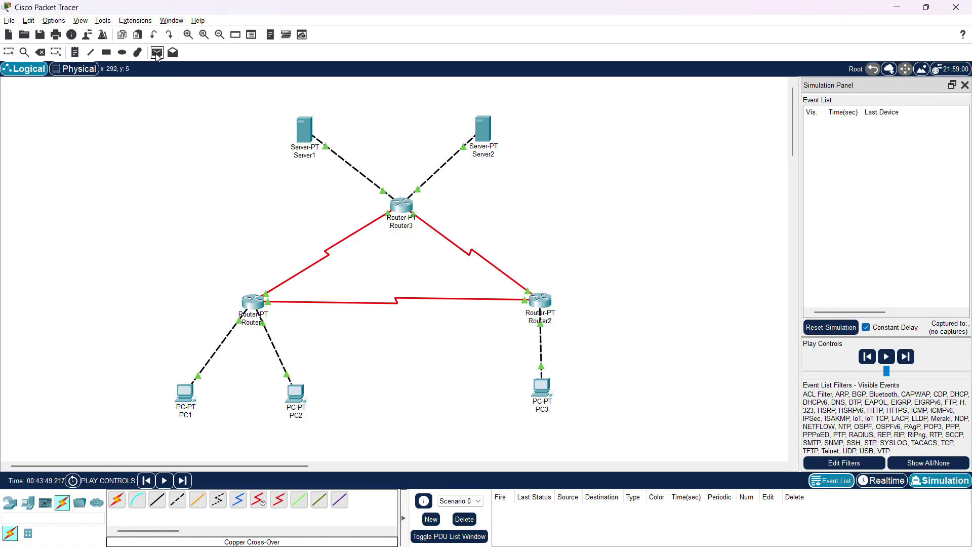
left_click(187, 395)
left_click(299, 396)
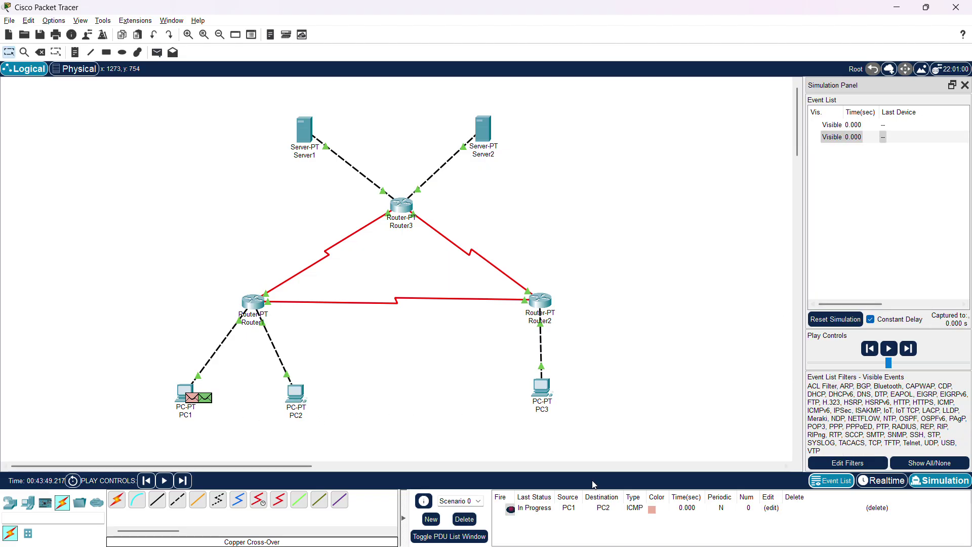
- Delete the current scenario, create a fresh simple PDU from PC1 to PC2, and play the simulation
left_click(465, 519)
left_click(157, 52)
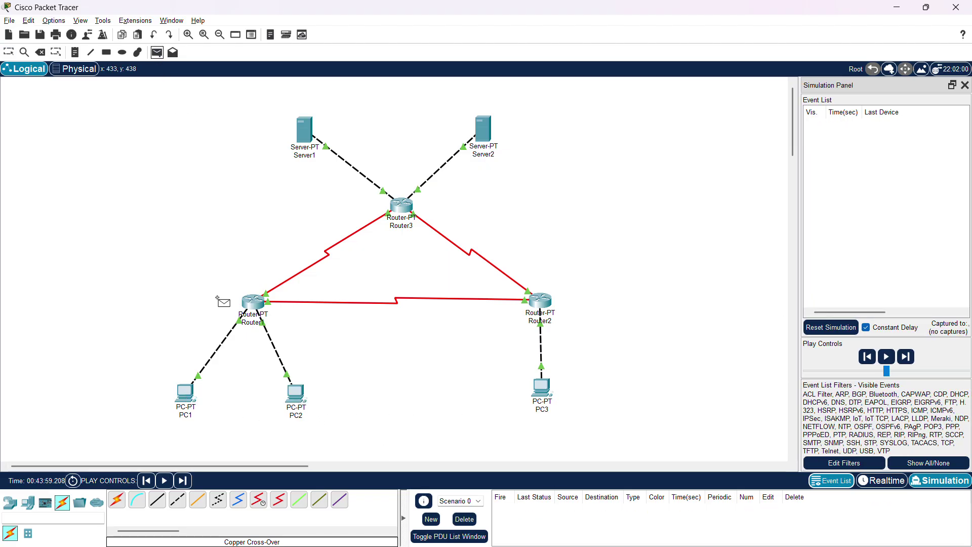
left_click(190, 395)
left_click(304, 404)
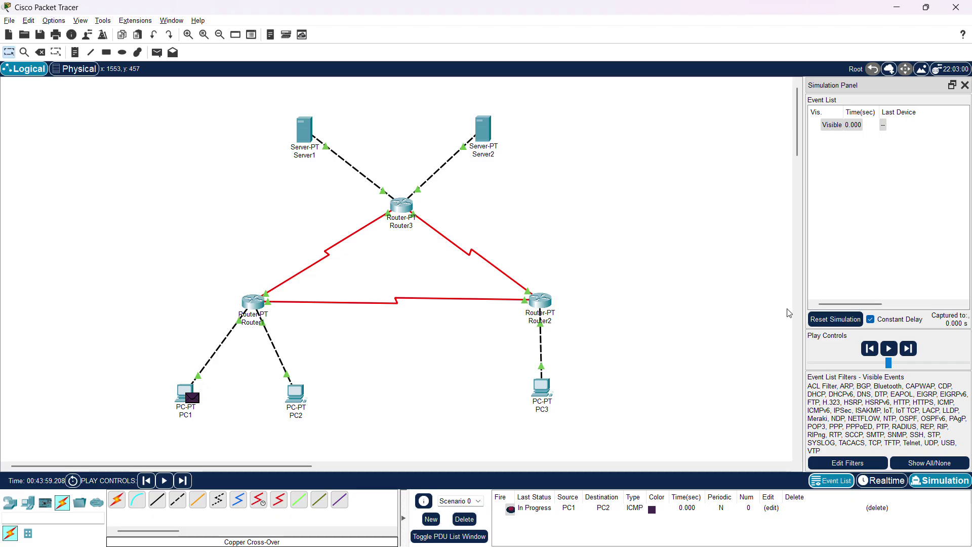
left_click(889, 348)
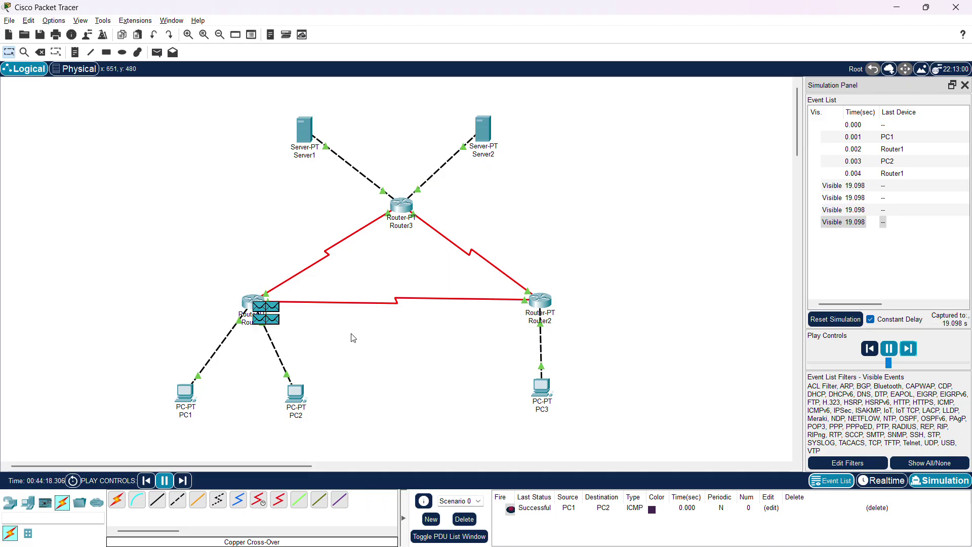
- Clear the PC1-to-PC2 scenario, create a simple PDU from PC1 to PC3, and play the simulation
left_click(464, 519)
left_click(157, 52)
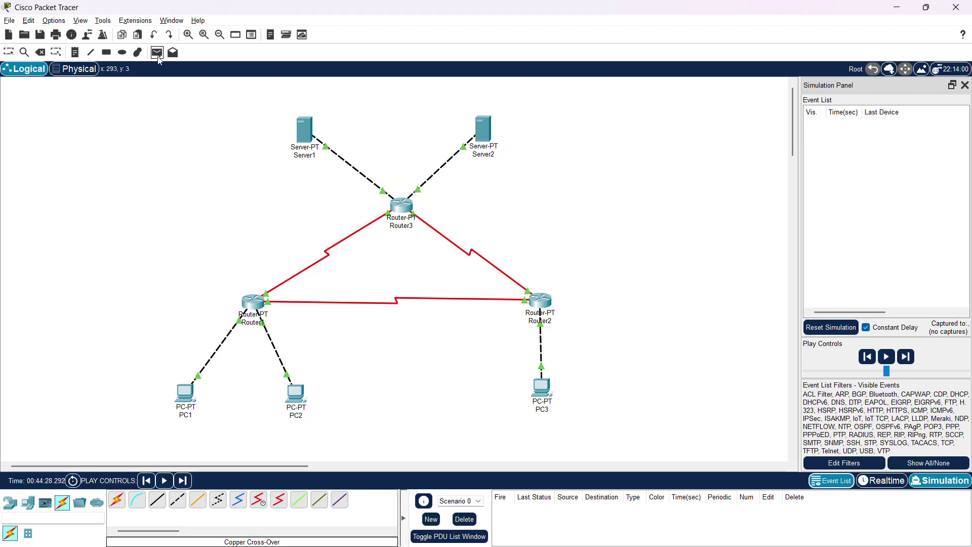
left_click(183, 408)
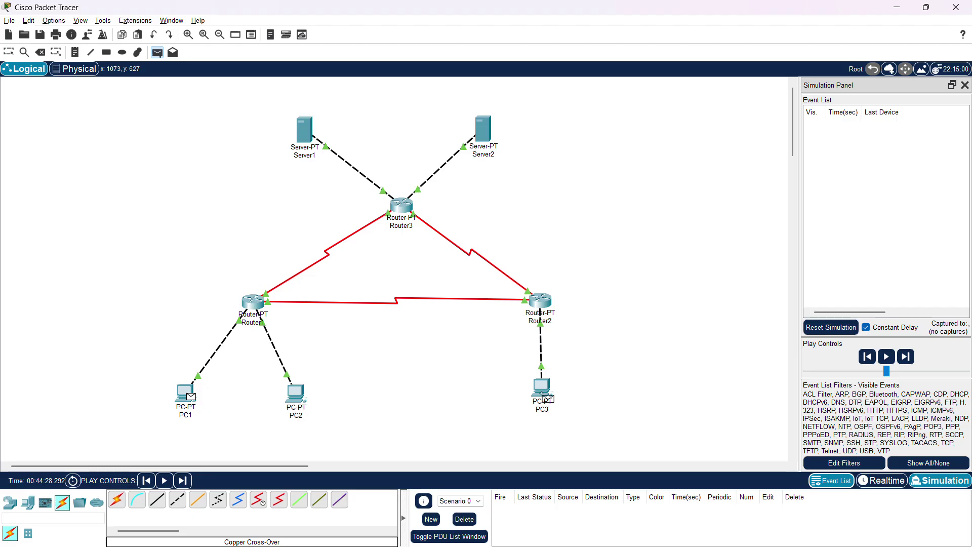
left_click(542, 391)
left_click(893, 349)
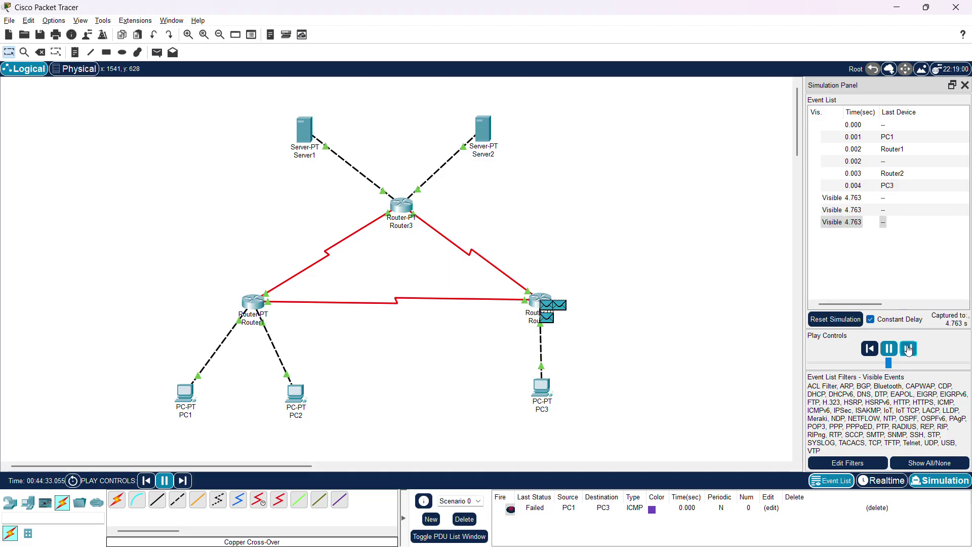
- Delete the PC1-to-PC3 scenario and repeat the simulation with a new simple PDU between the same two PCs
left_click(462, 520)
left_click(157, 53)
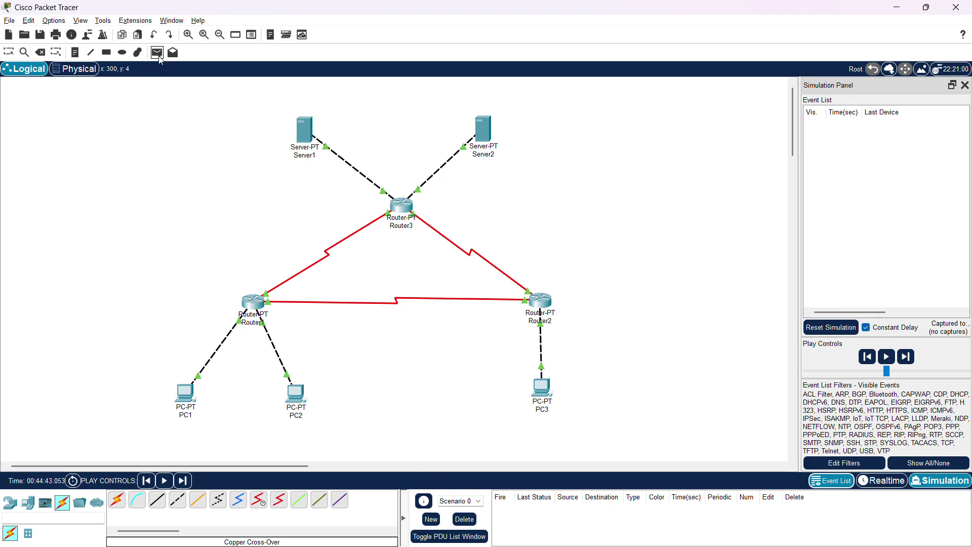
left_click(186, 395)
left_click(541, 387)
left_click(889, 349)
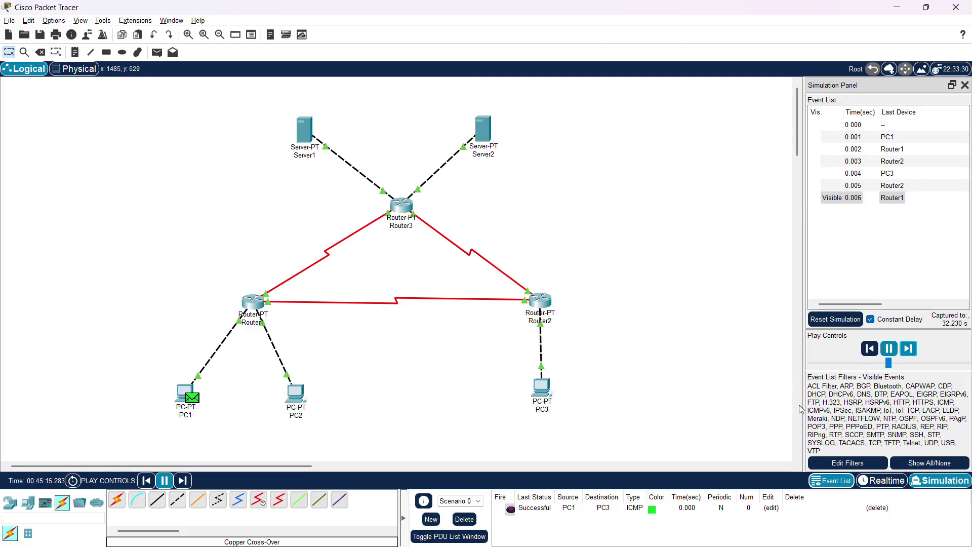
- Delete the PC1-to-PC3 scenario, create a simple PDU from PC1 to Server1, and play the simulation
left_click(465, 519)
left_click(158, 54)
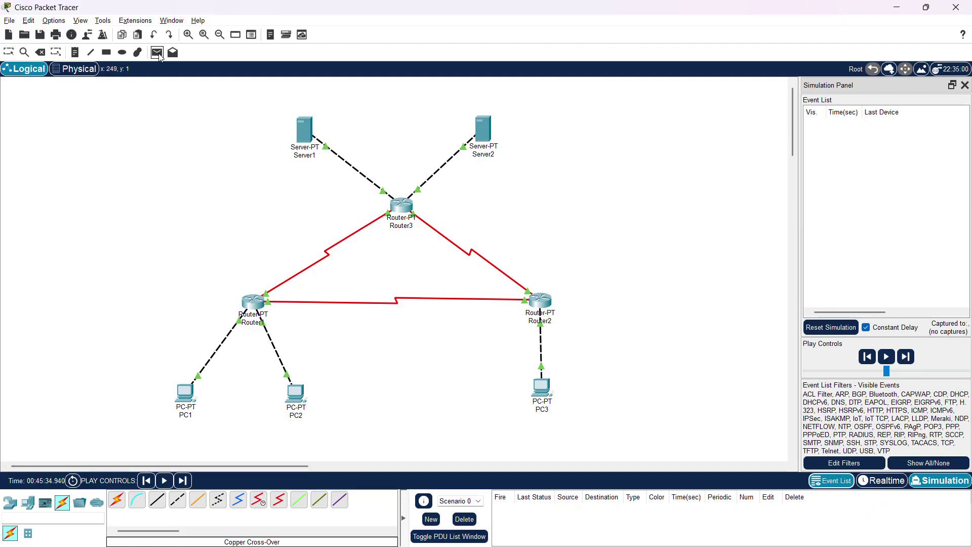
left_click(179, 393)
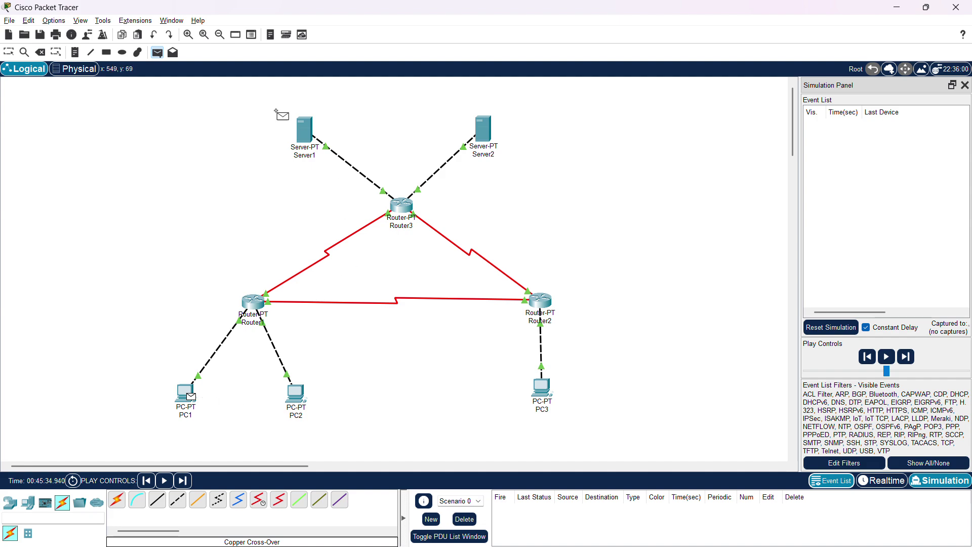
left_click(313, 146)
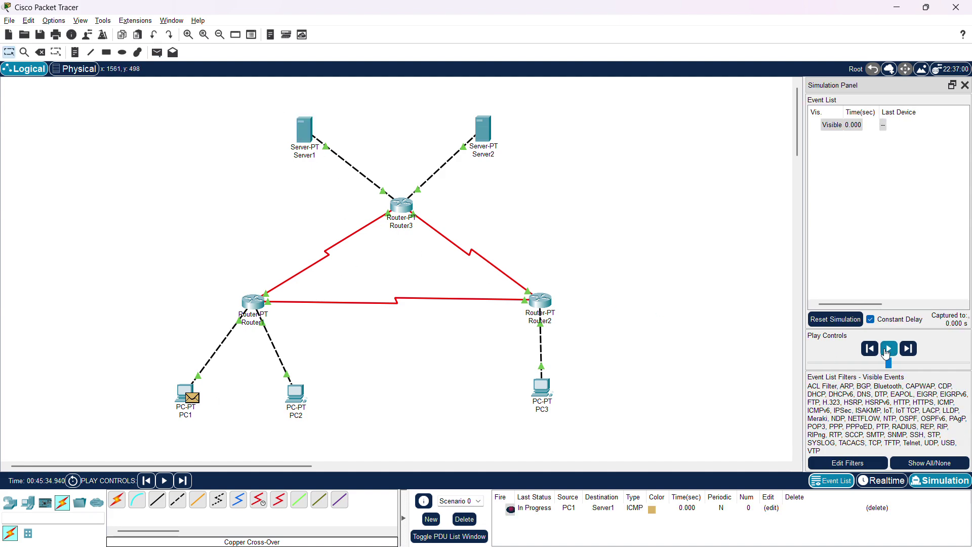
left_click(889, 349)
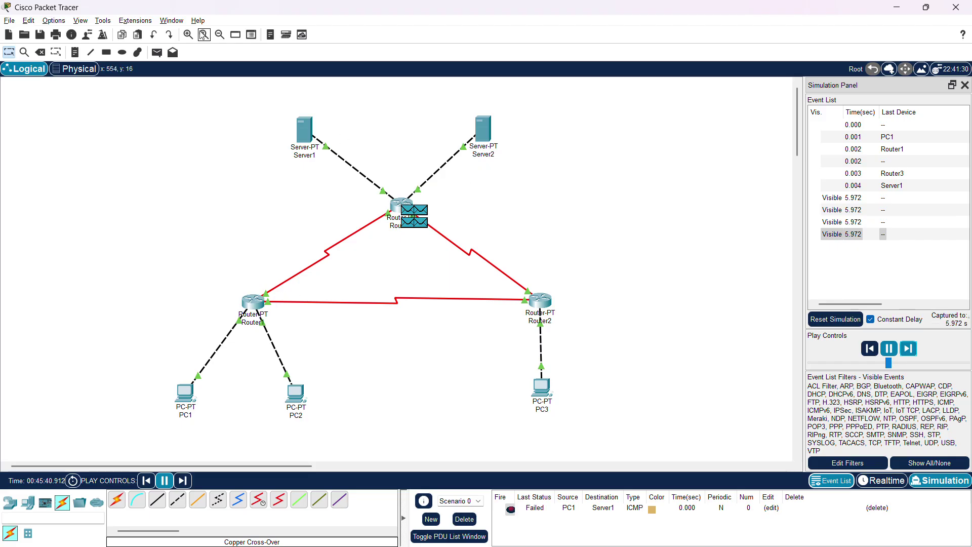
- Delete the scenario, create a fresh simple PDU from PC1 to Server1, and advance it event by event until the reply reaches PC1
left_click(465, 519)
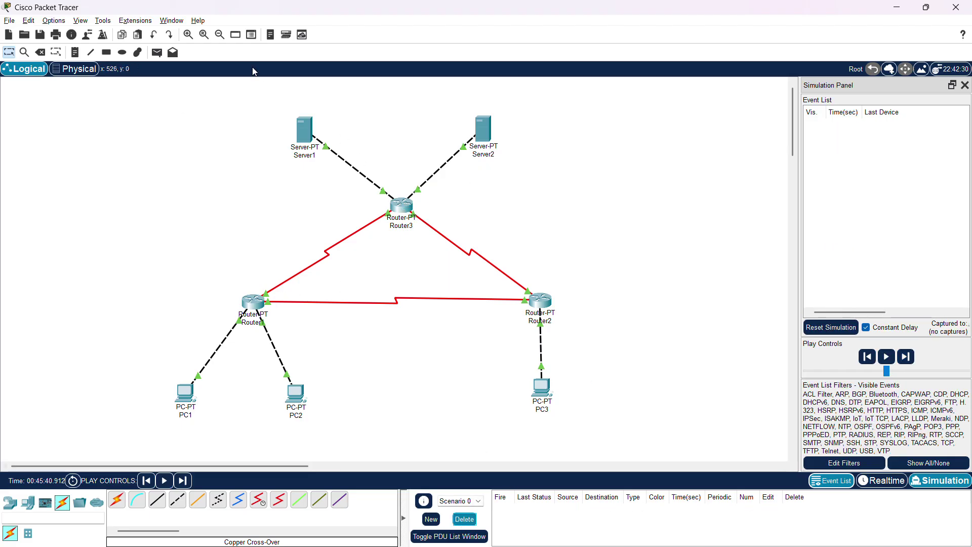
key("p")
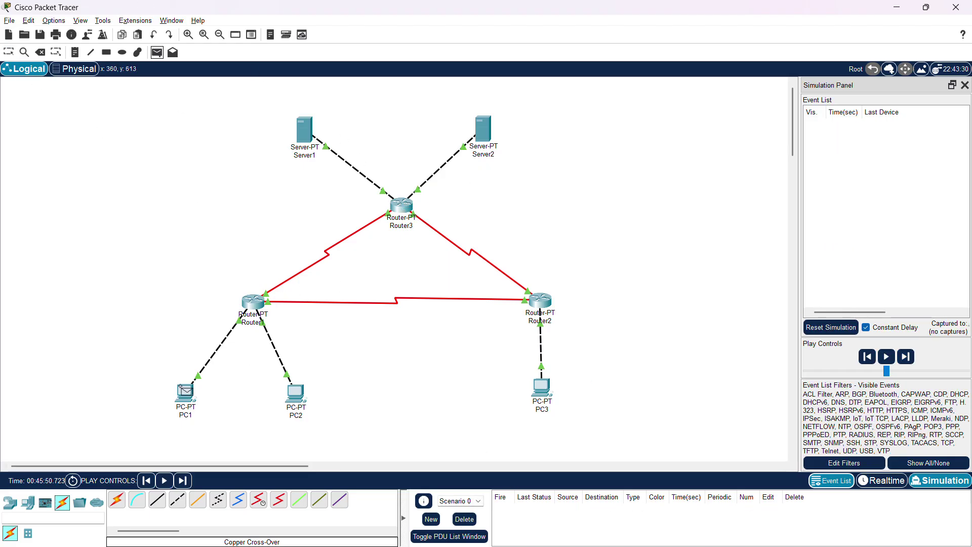
left_click(186, 393)
left_click(301, 148)
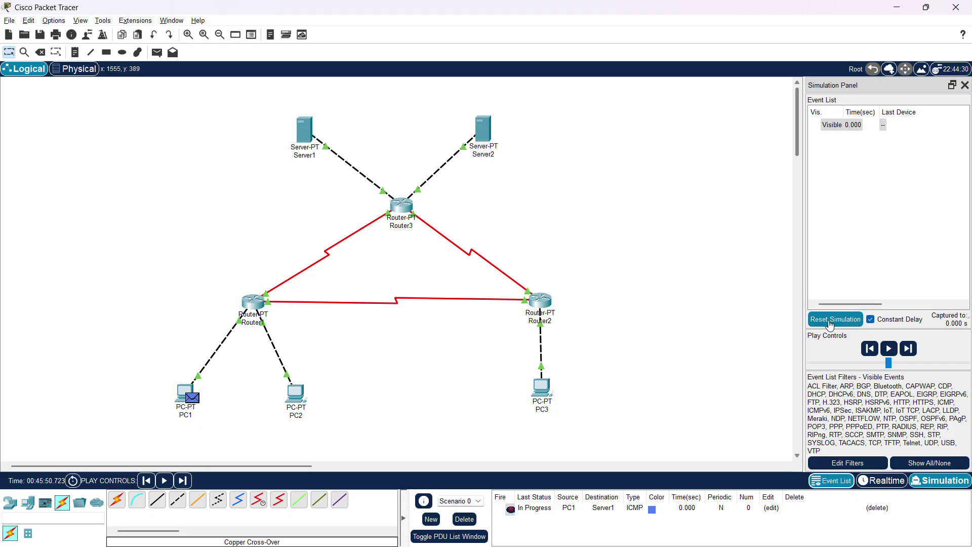
left_click(889, 350)
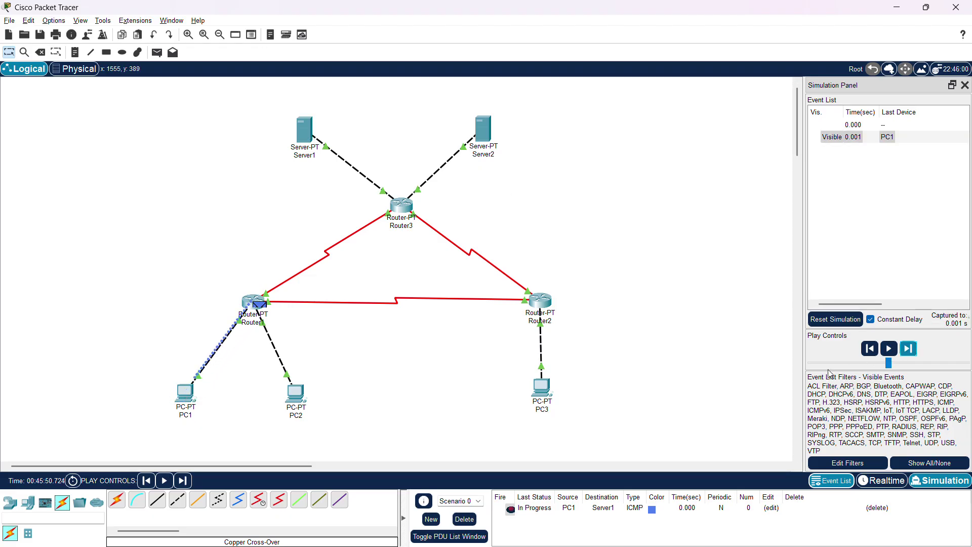
left_click(908, 349)
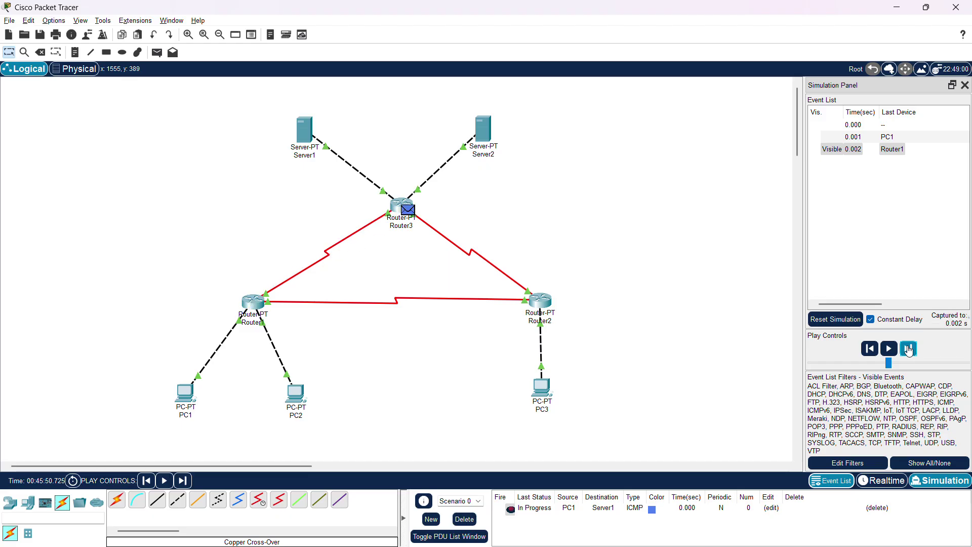
left_click(908, 349)
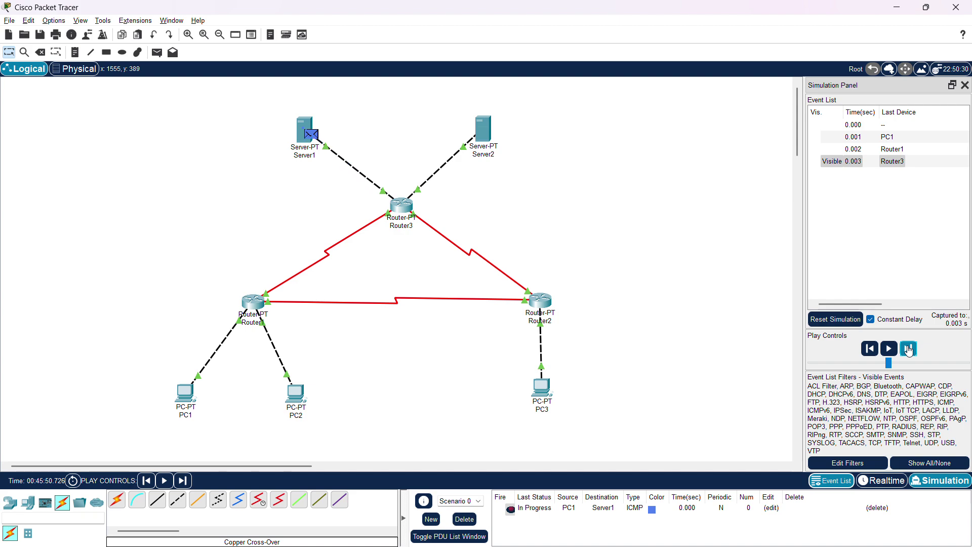
left_click(909, 349)
left_click(909, 349)
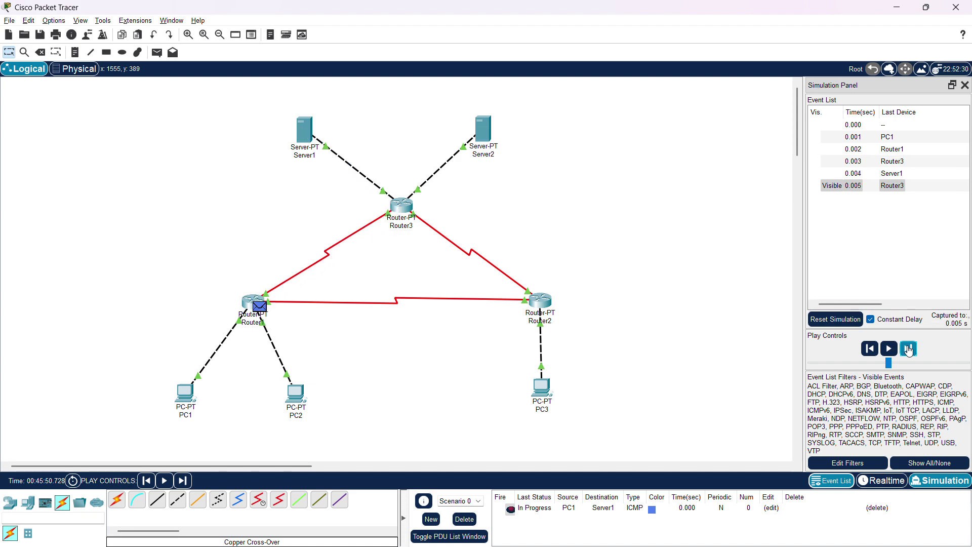
left_click(909, 349)
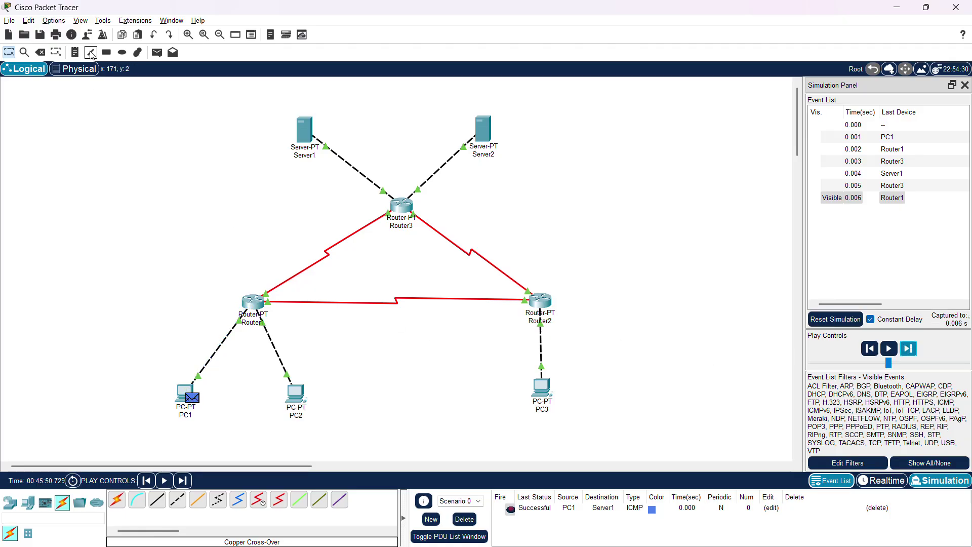
- Replace the PC1-to-Server1 scenario with a simple PDU from PC1 to Server2, play the simulation, and pause it partway
left_click(464, 519)
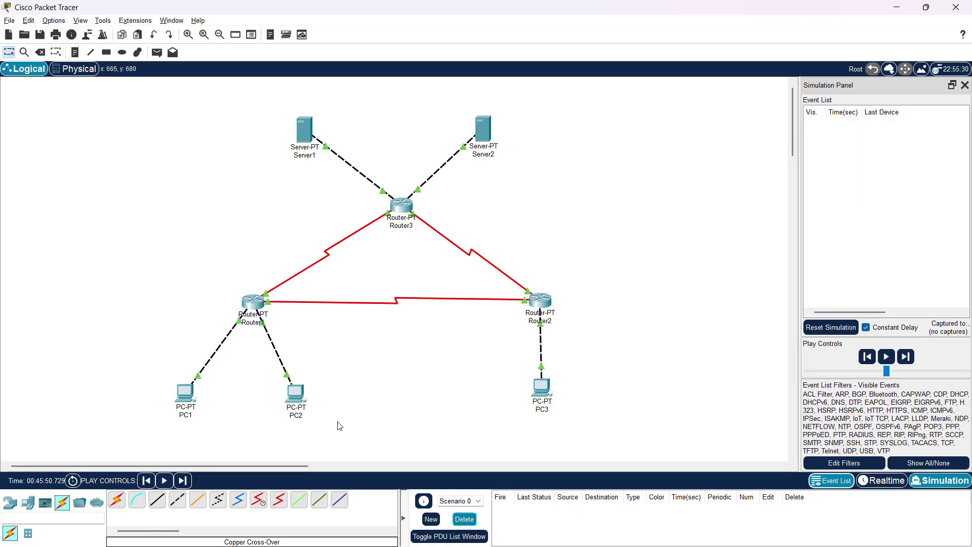
left_click(157, 53)
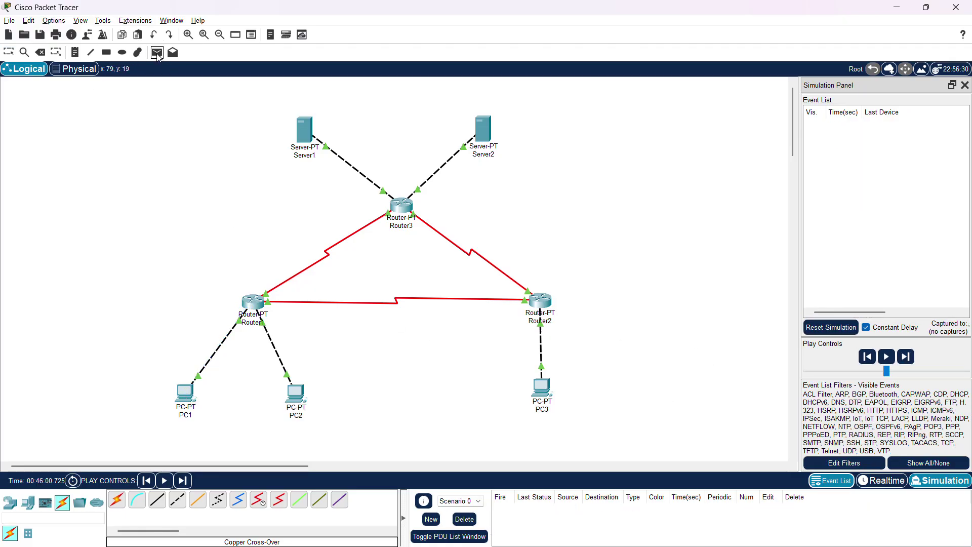
left_click(186, 395)
left_click(485, 123)
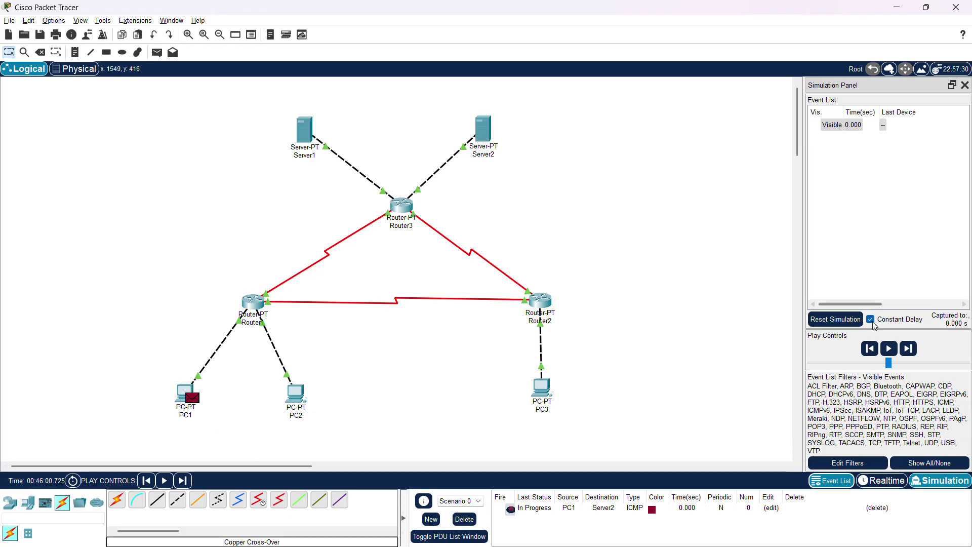
left_click(890, 348)
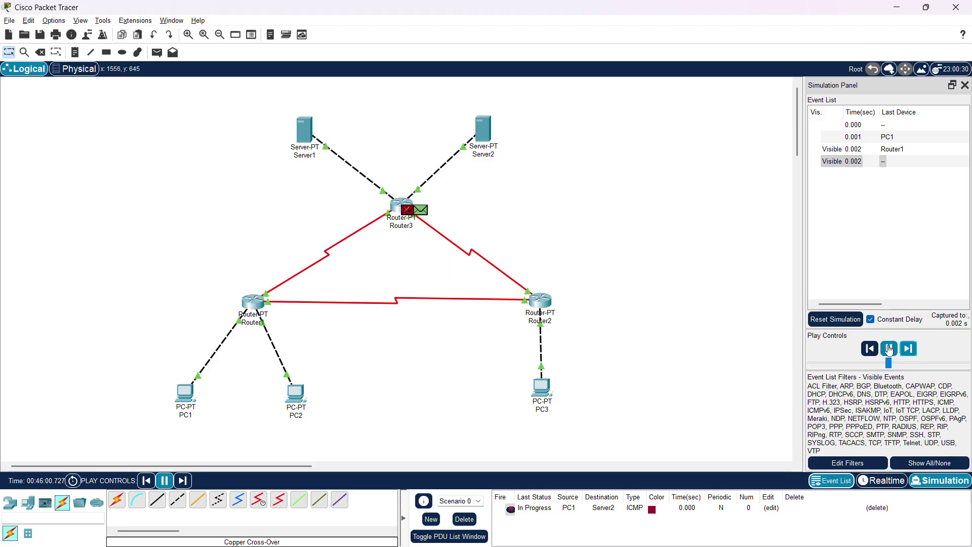
left_click(890, 349)
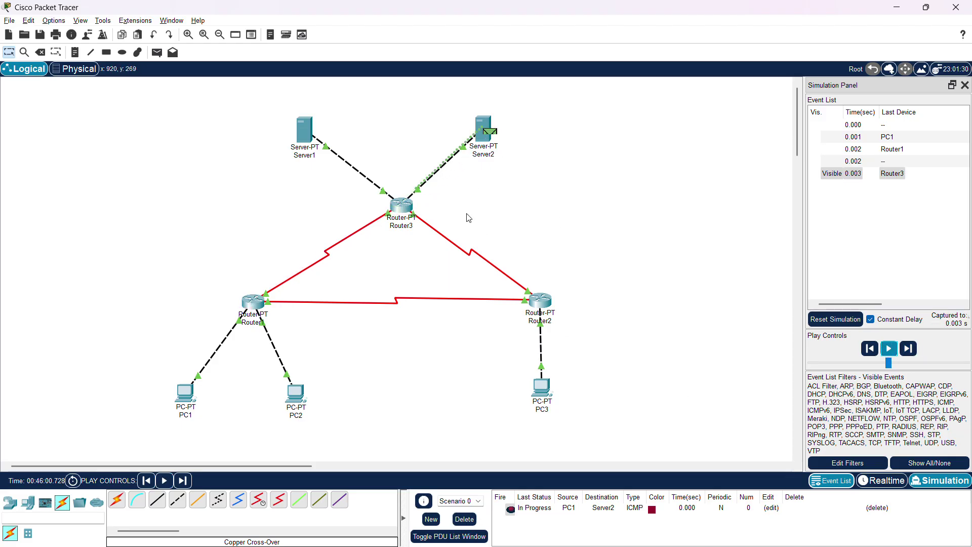
- Delete the paused scenario, create a new PC1-to-Server2 simple PDU, and advance it one event at a time until the reply reaches PC1
left_click(464, 519)
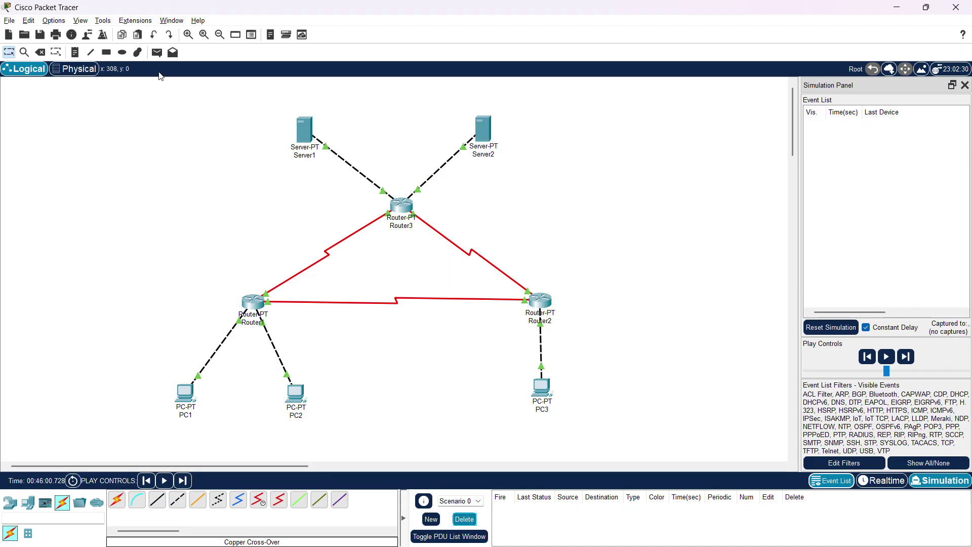
left_click(157, 52)
left_click(187, 393)
left_click(474, 134)
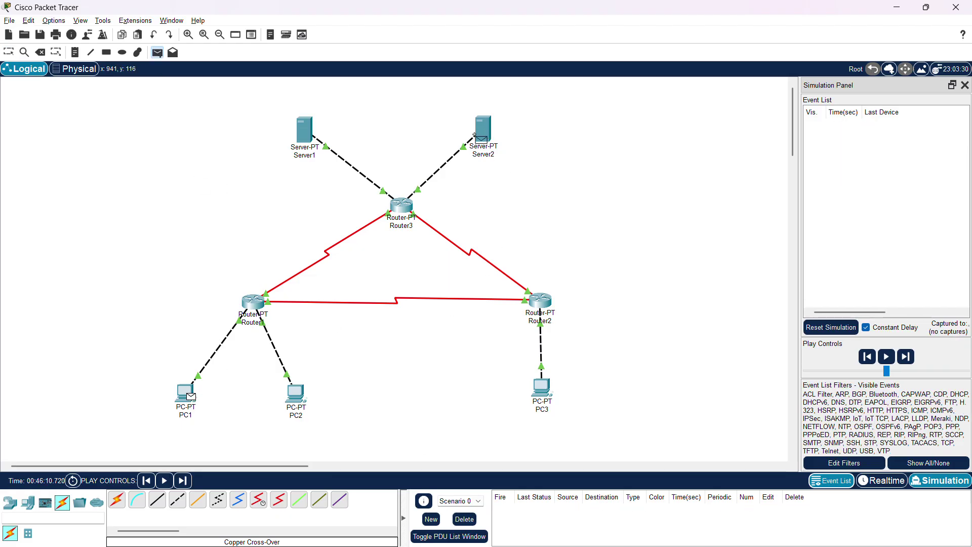
left_click(907, 350)
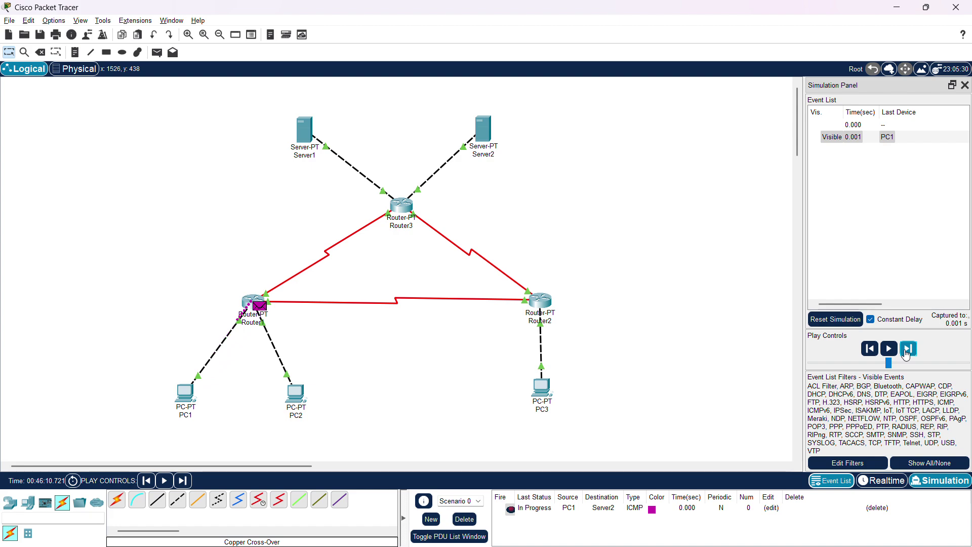
left_click(906, 352)
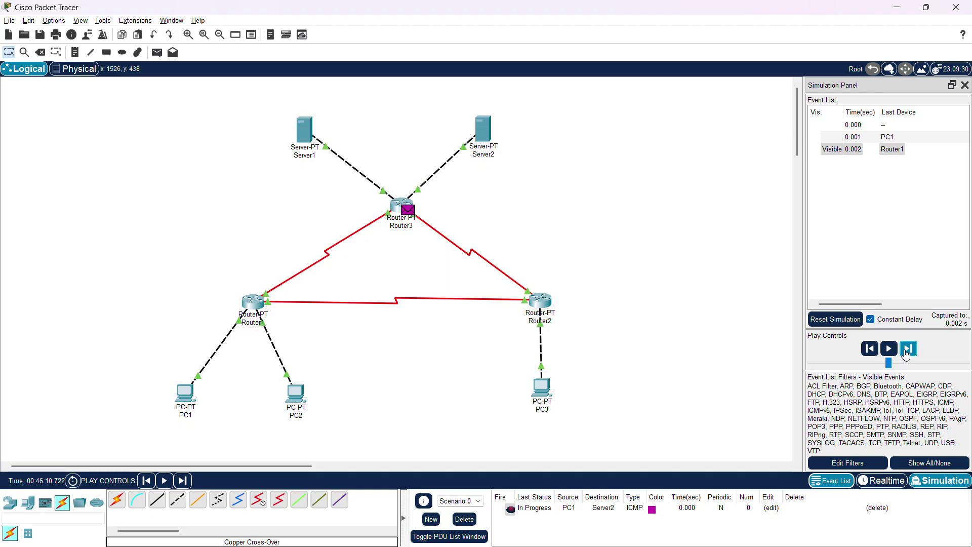
left_click(910, 350)
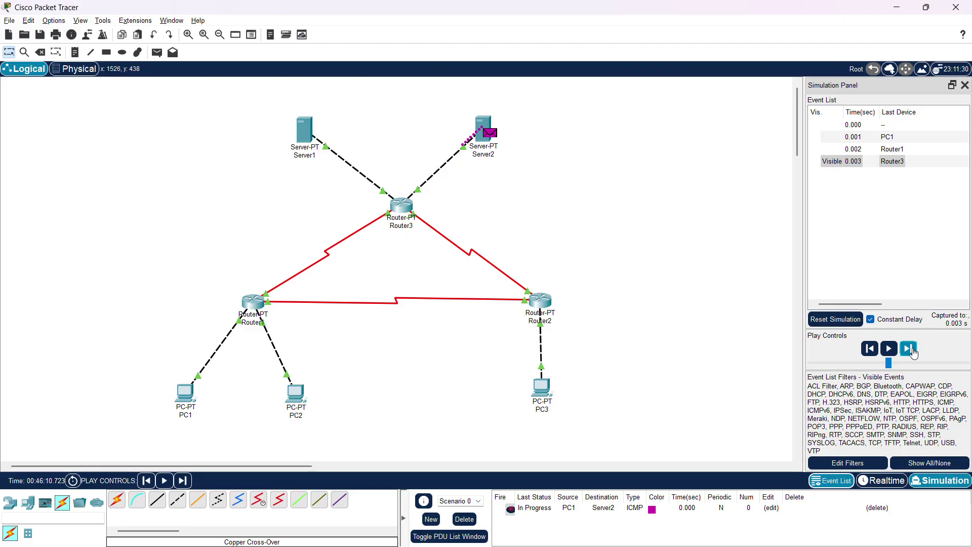
left_click(910, 350)
left_click(910, 349)
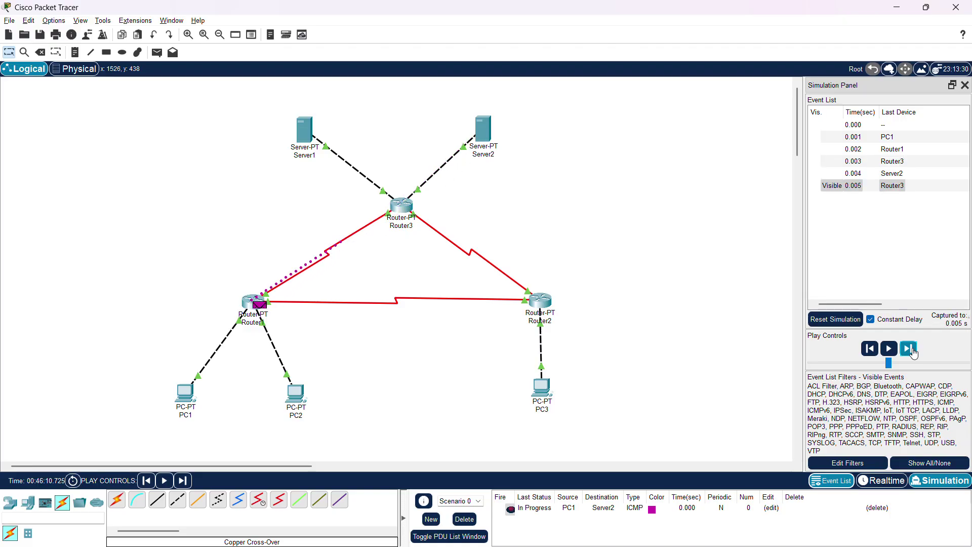
left_click(910, 350)
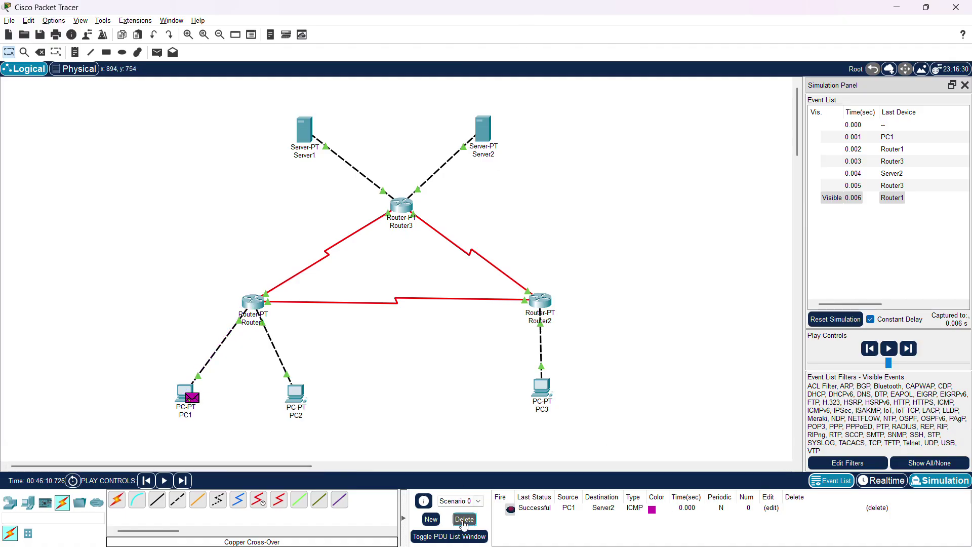
- Switch to the browser to check the exercise's list of simple PDU scenarios, and return to Cisco Packet Tracer
key("alt+Tab")
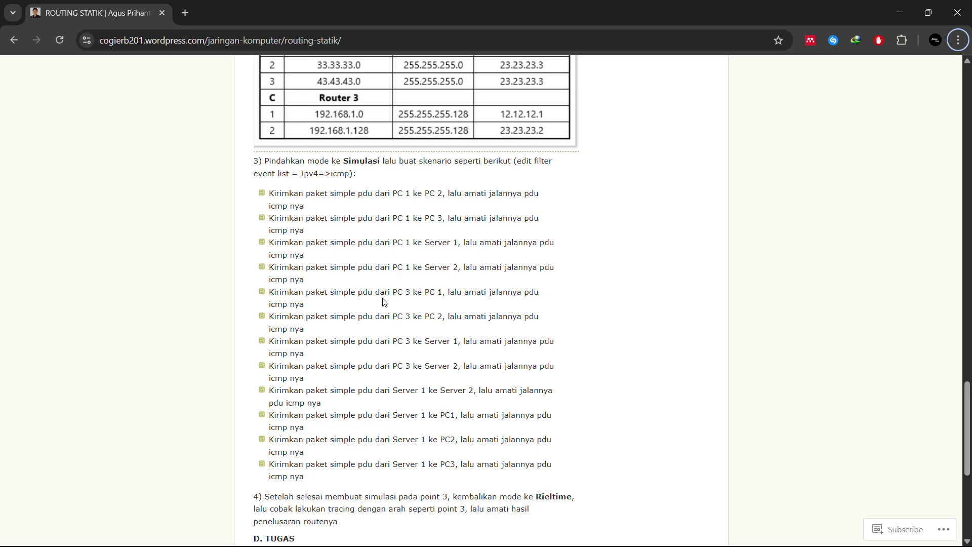
mouse_move(379, 316)
left_mouse_down()
mouse_move(388, 278)
mouse_move(376, 318)
left_mouse_up()
key("alt+Tab")
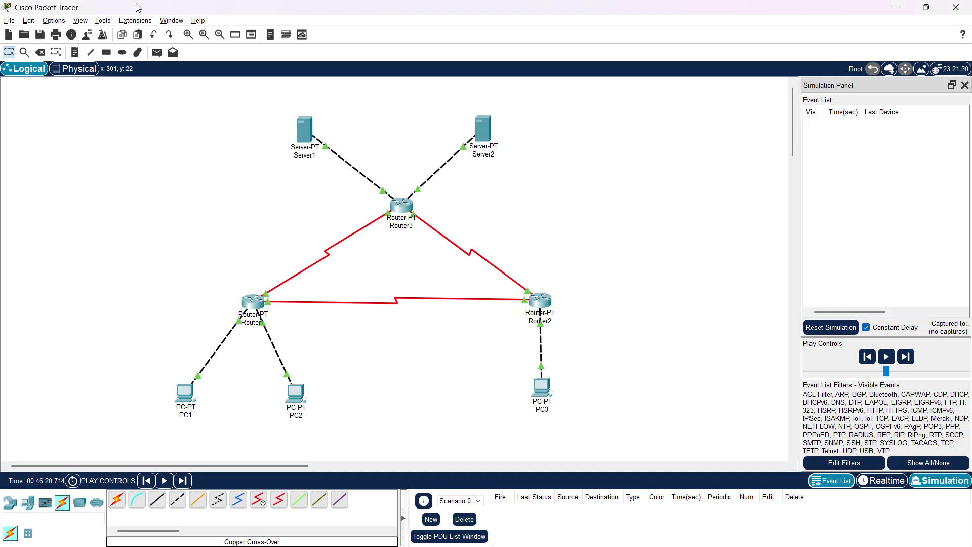
- Create a simple PDU from PC3 to PC1 and advance it event by event until the reply reaches PC3
left_click(544, 391)
left_click(185, 398)
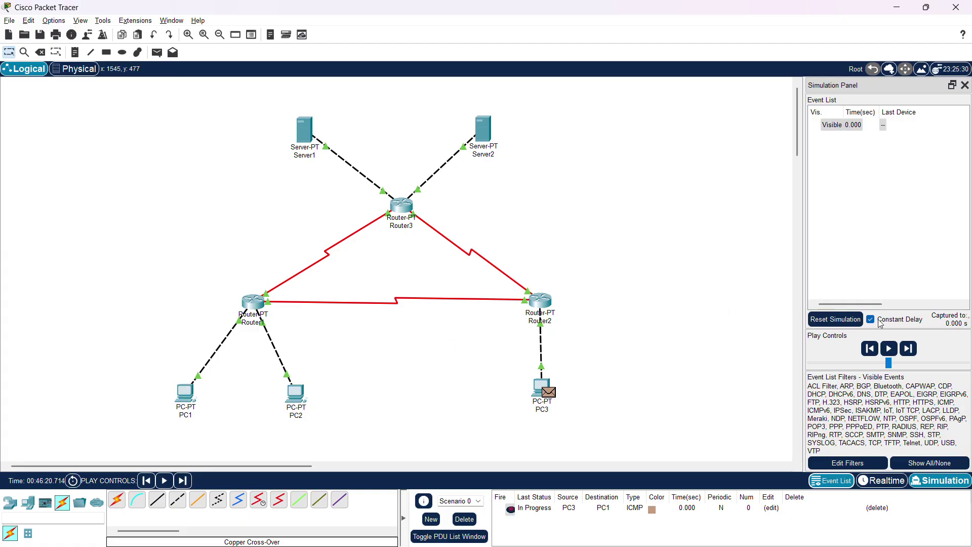
left_click(908, 349)
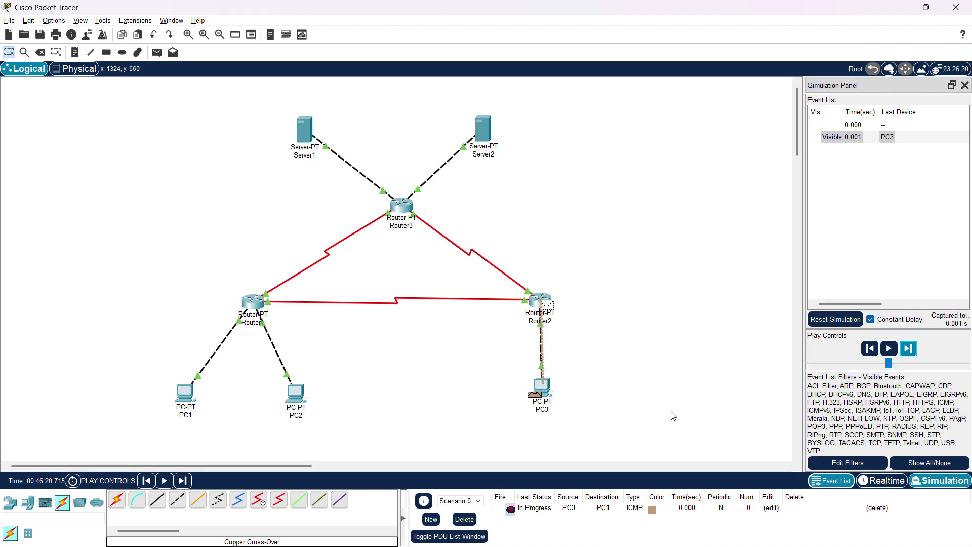
left_click(909, 349)
left_click(910, 349)
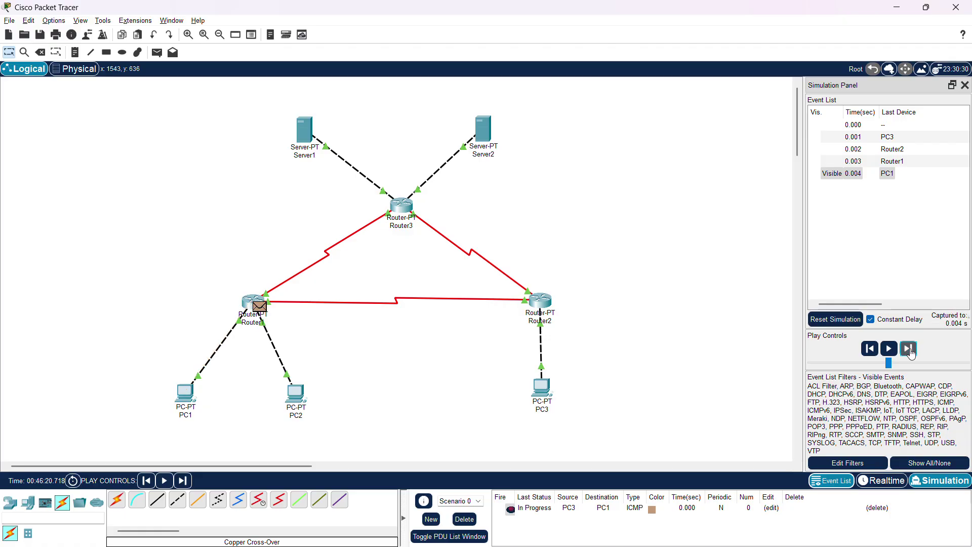
left_click(909, 349)
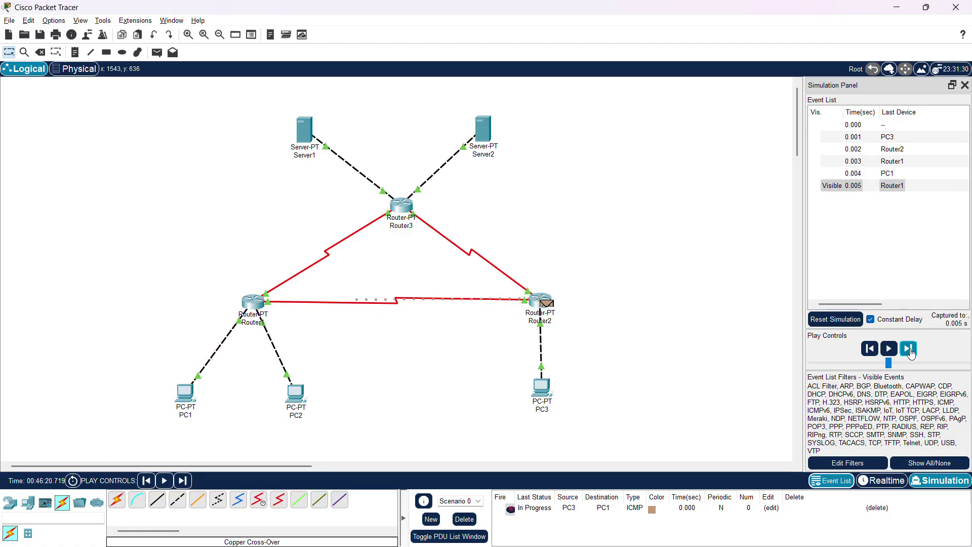
left_click(909, 350)
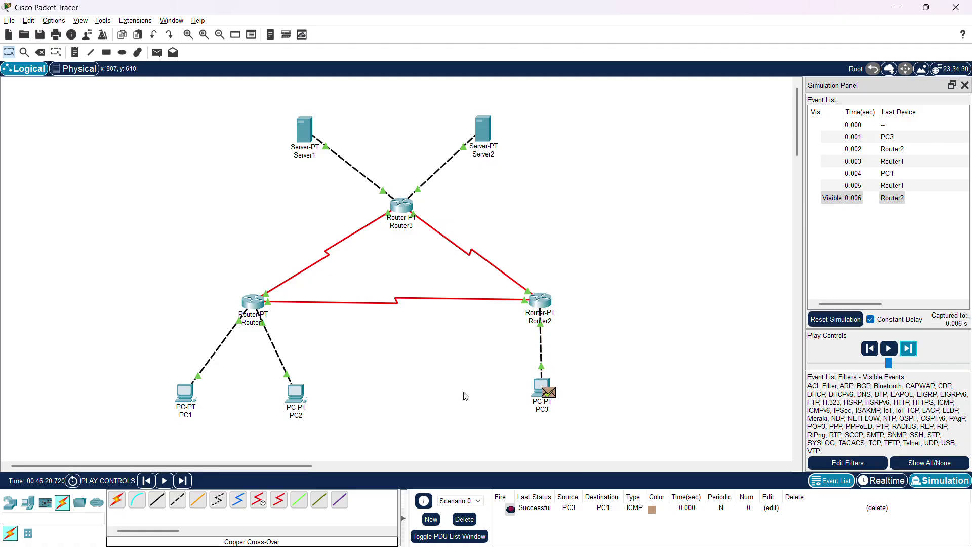
- Delete the current scenario, create a simple PDU from PC3 to PC2, and advance it event by event until the reply reaches PC3
left_click(465, 519)
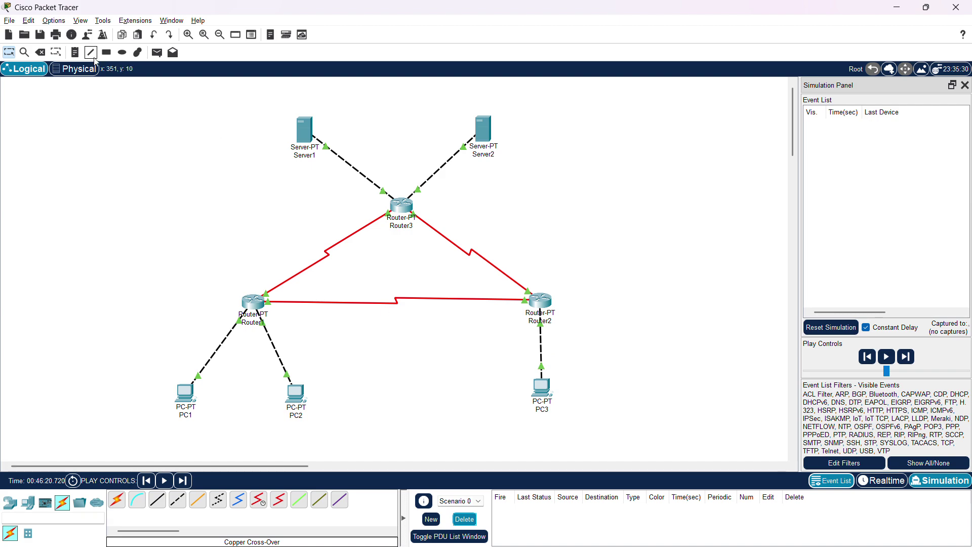
left_click(157, 52)
left_click(540, 393)
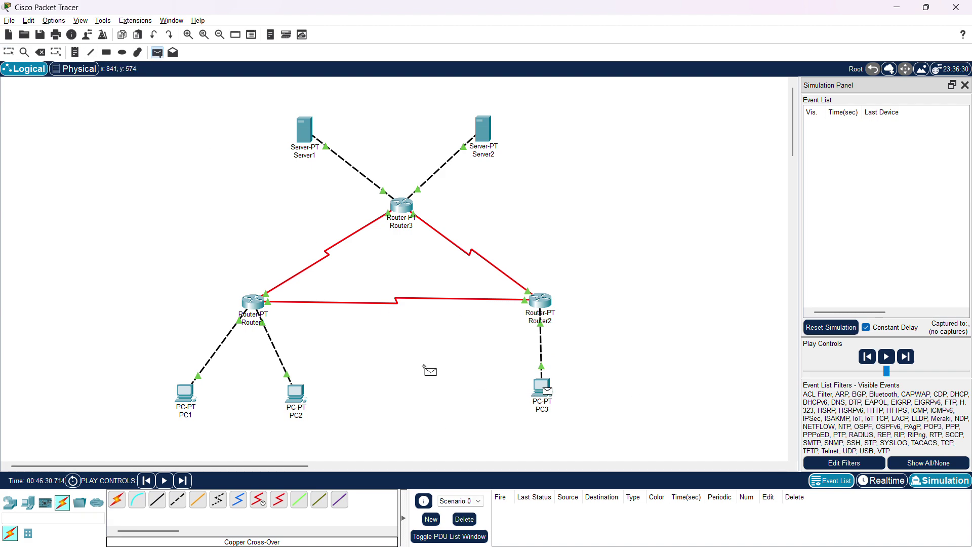
left_click(297, 394)
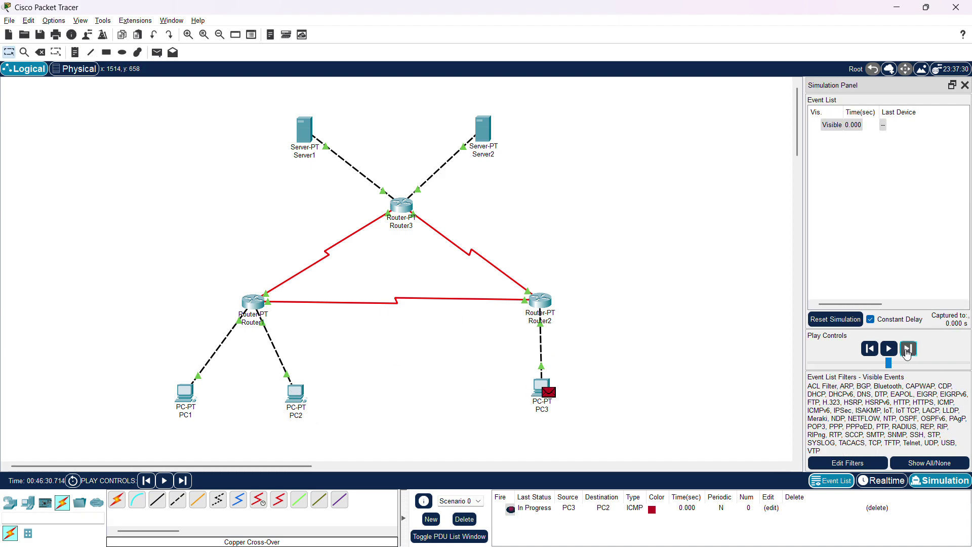
left_click(908, 349)
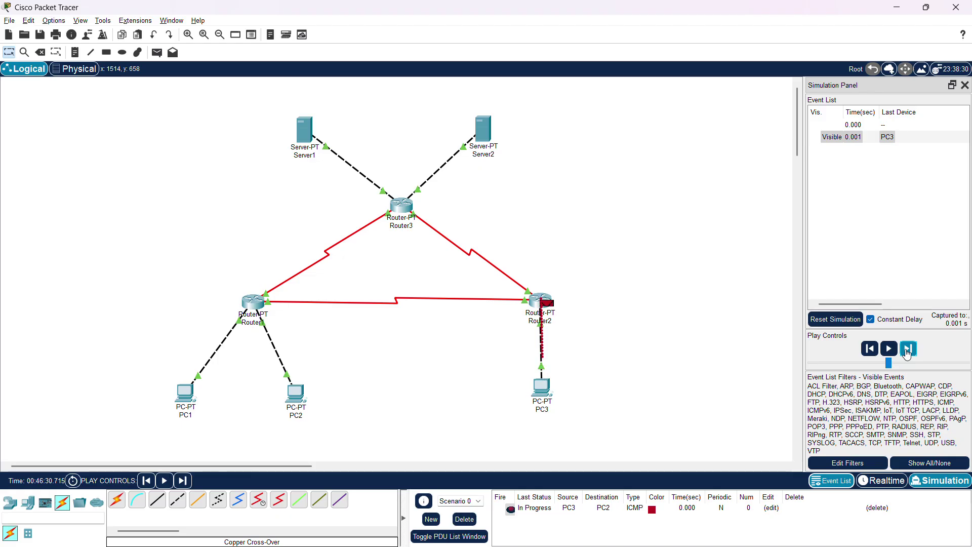
left_click(908, 349)
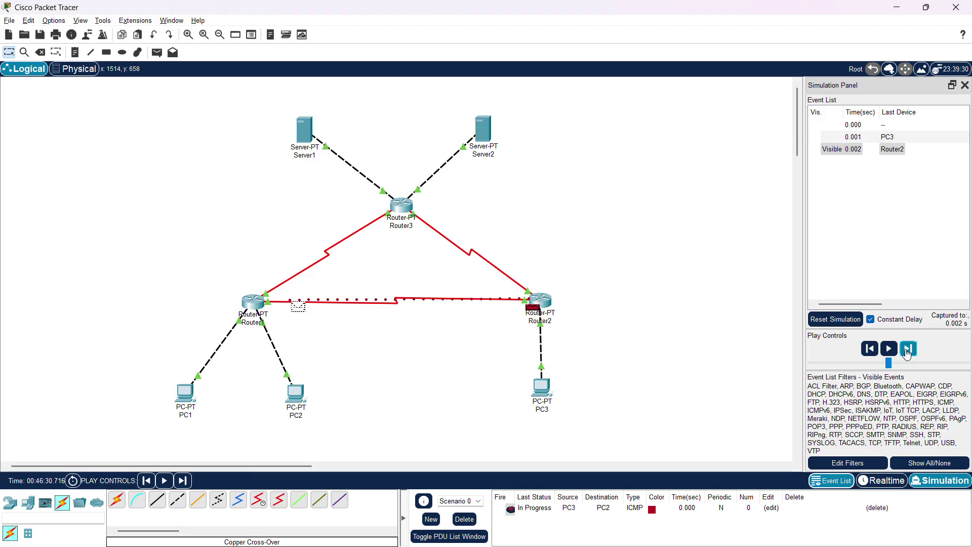
left_click(908, 350)
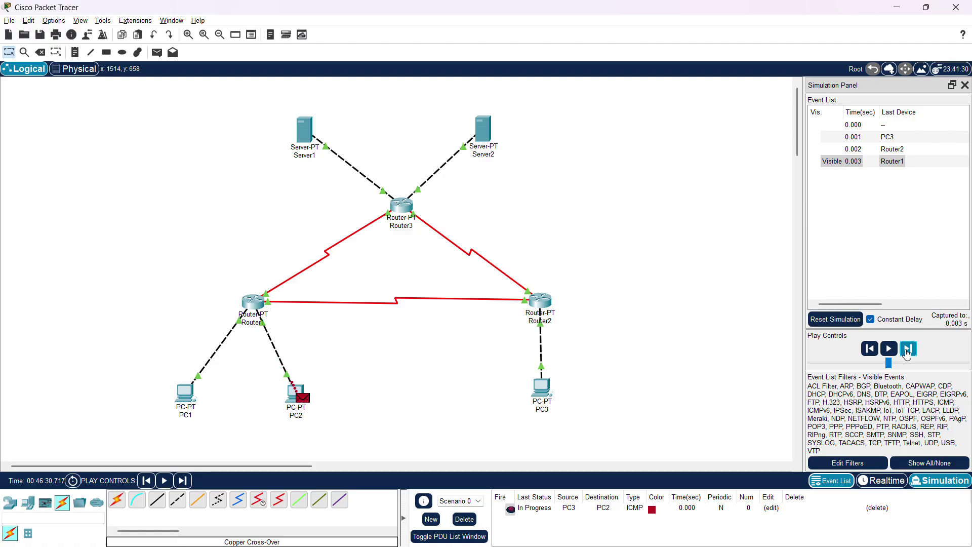
left_click(908, 350)
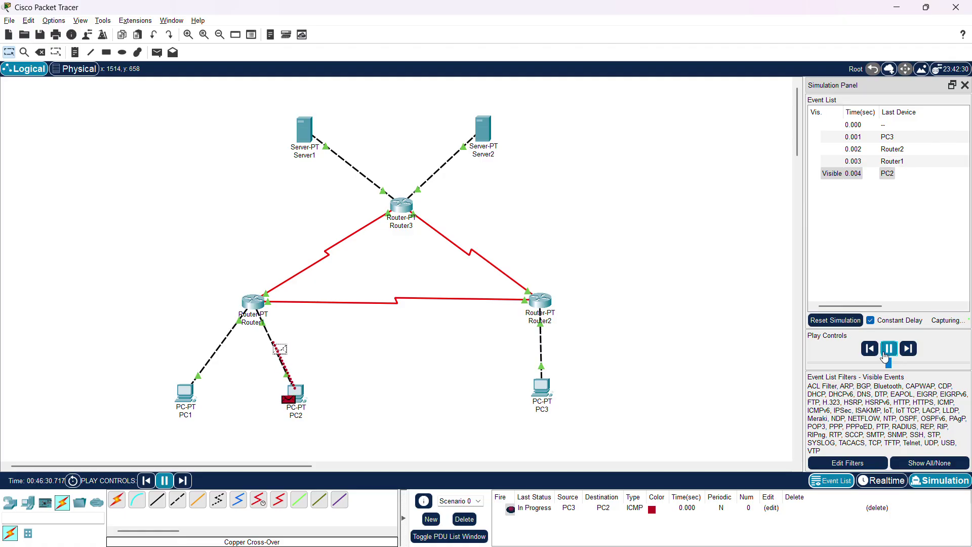
left_click(909, 349)
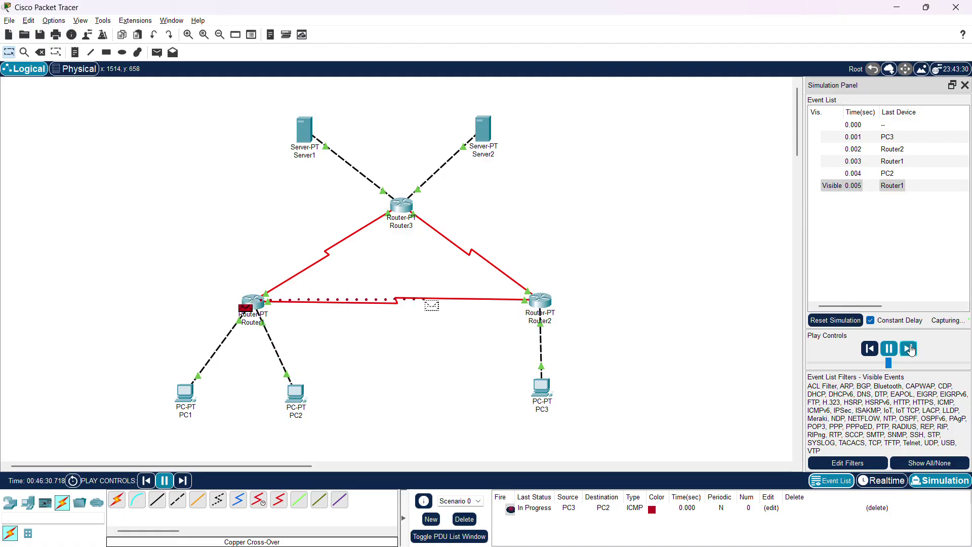
left_click(909, 349)
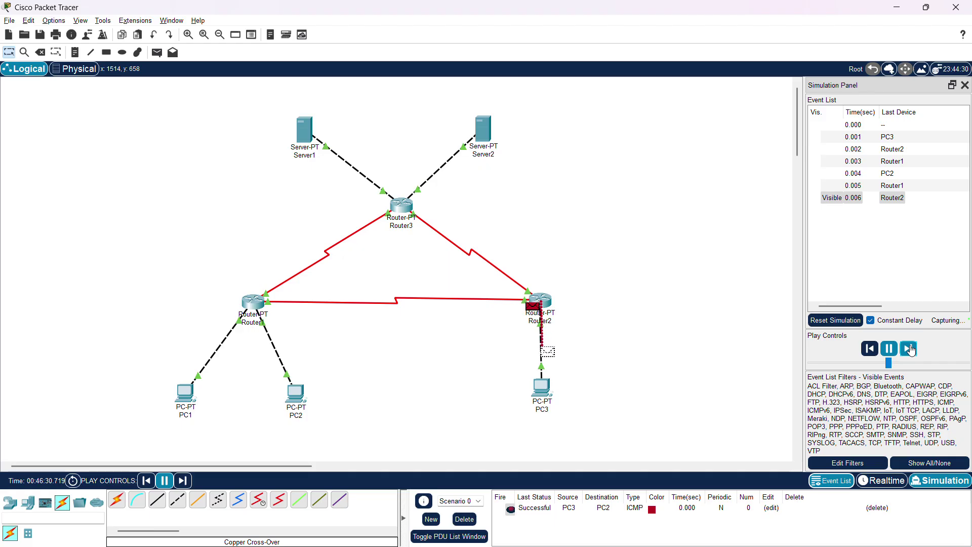
left_click(909, 348)
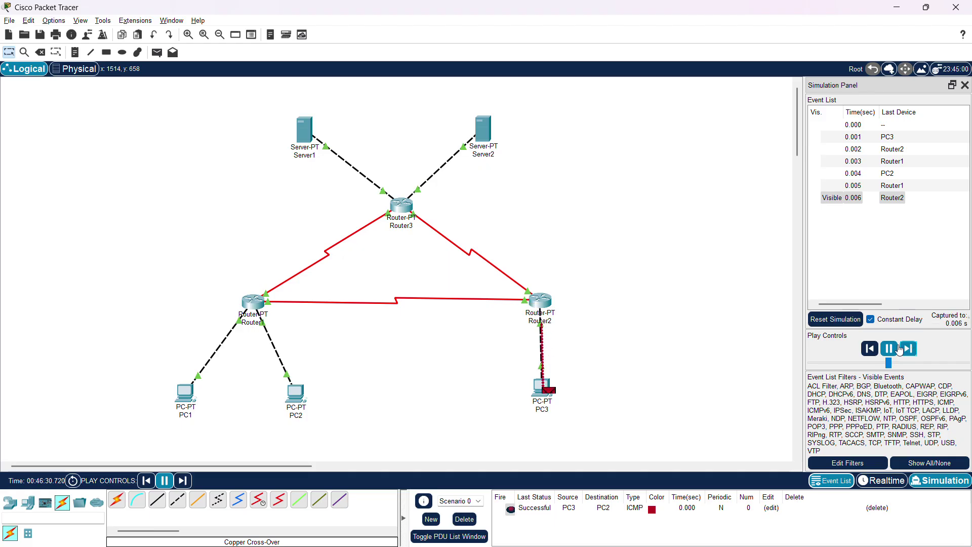
- Clear the finished scenario and repeat the PC3-to-PC2 simple PDU, running it until the reply gets back to PC3
left_click(465, 521)
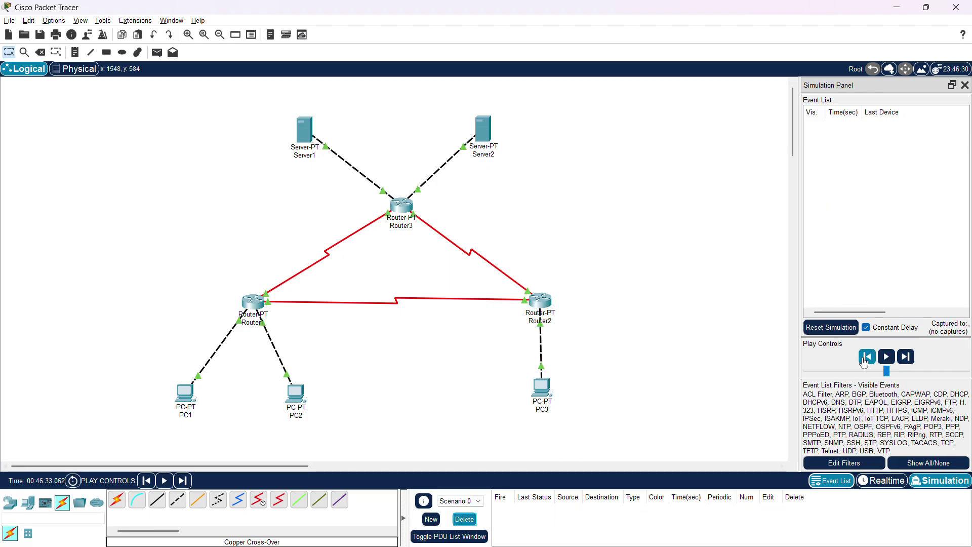
left_click(866, 360)
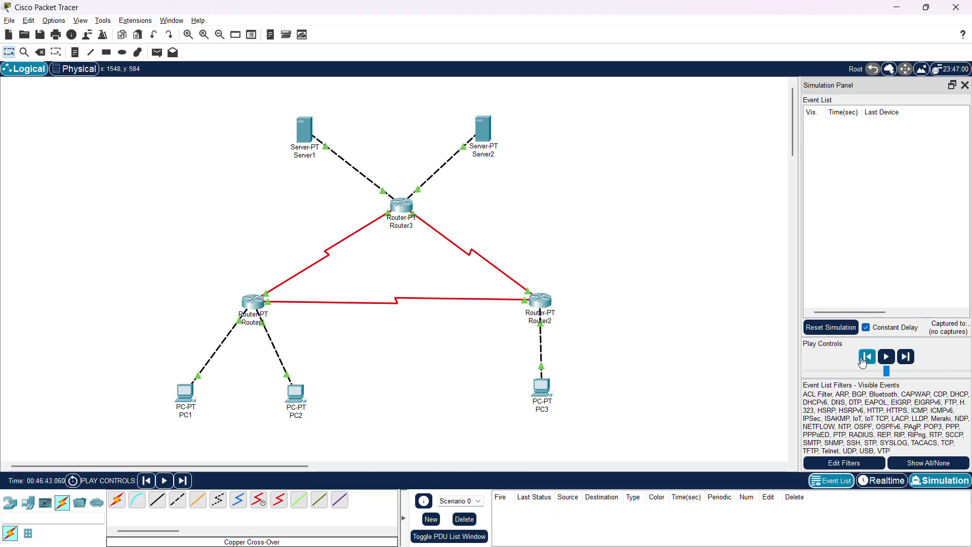
left_click(864, 359)
key("p")
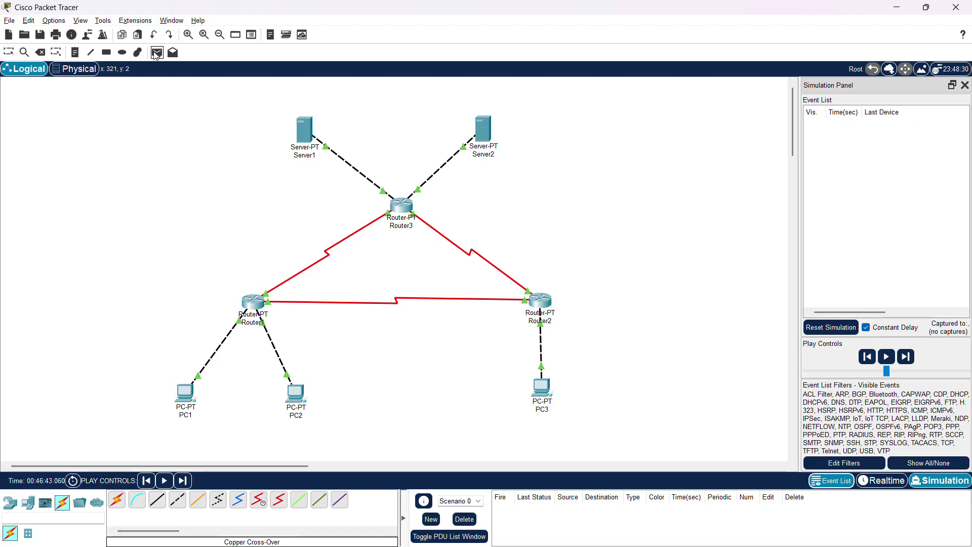
left_click(542, 390)
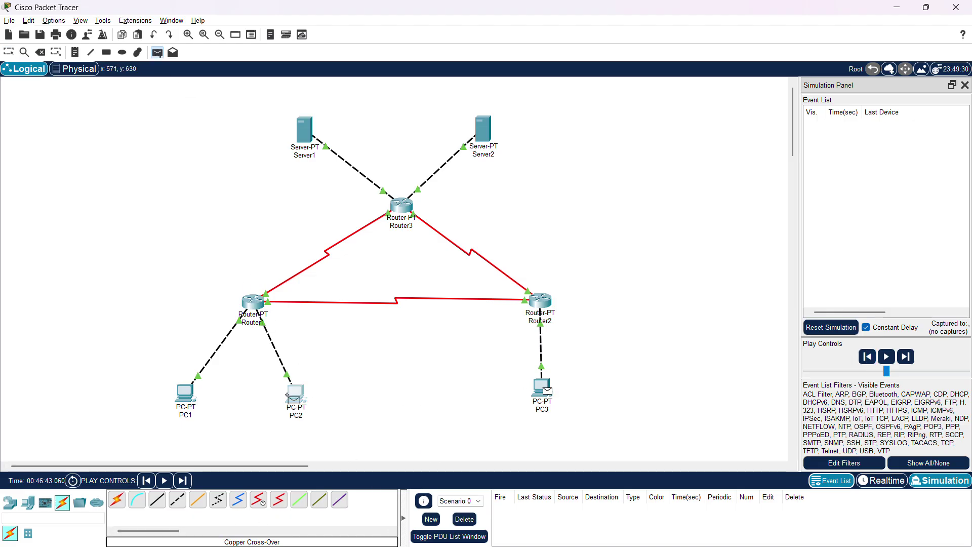
left_click(296, 394)
left_click(908, 348)
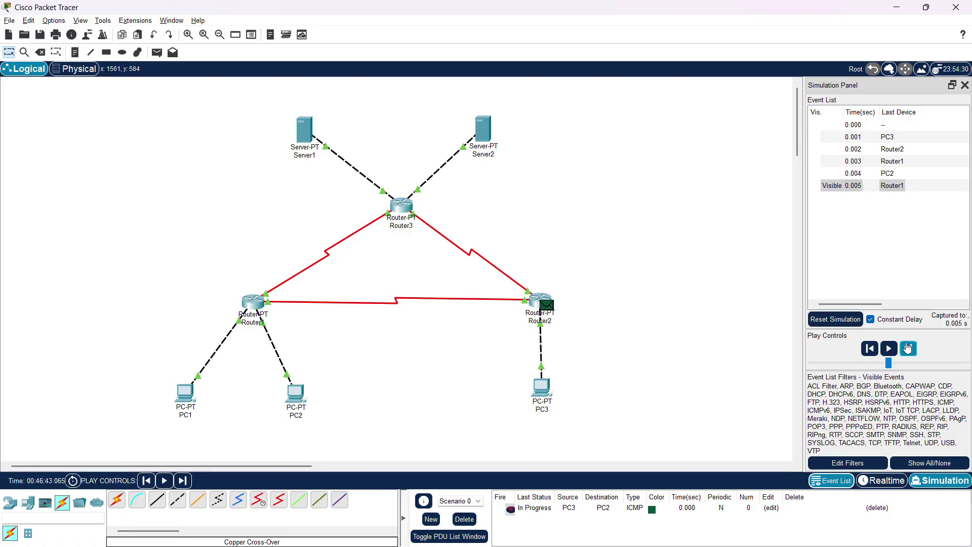
left_click(908, 347)
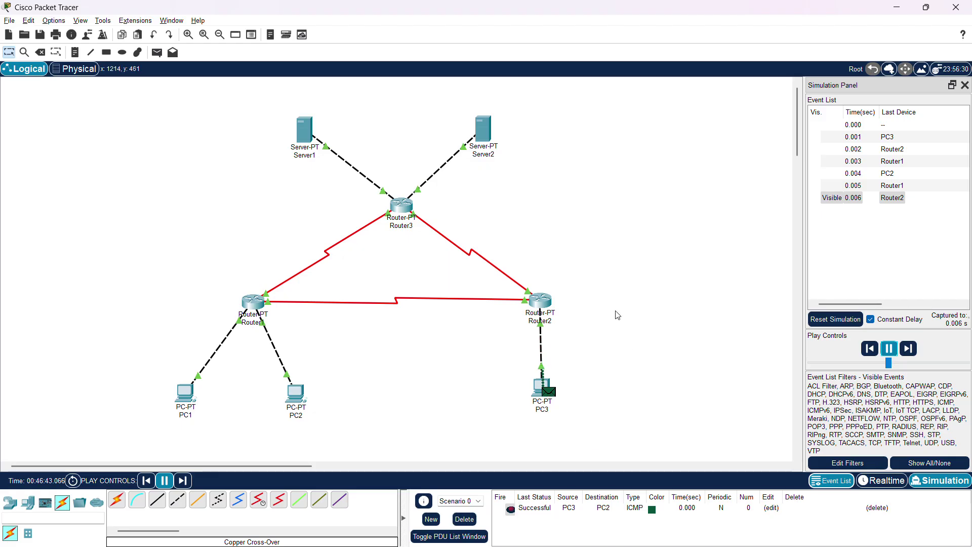
- Replace the scenario with a simple PDU from PC3 to Server1 and play the simulation through the reply to PC3
left_click(464, 519)
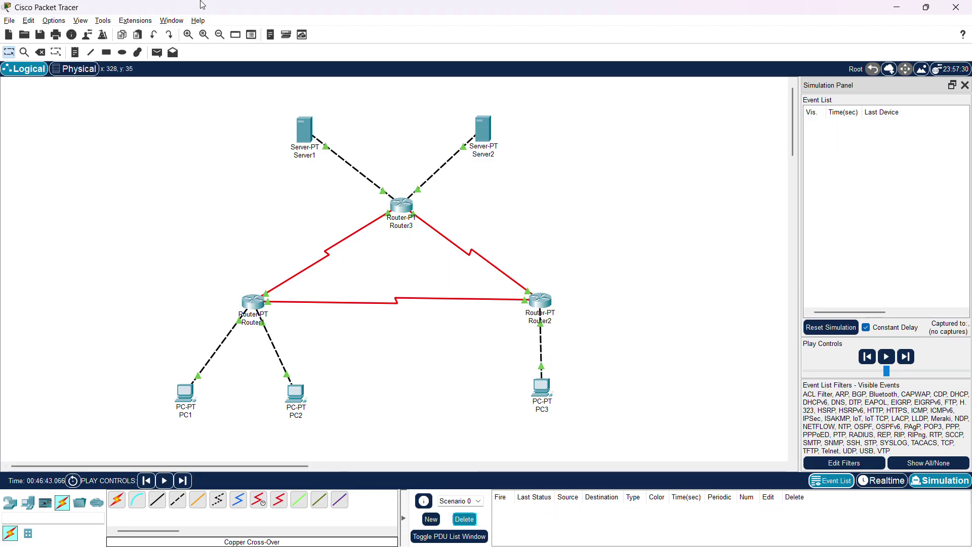
left_click(157, 53)
left_click(542, 391)
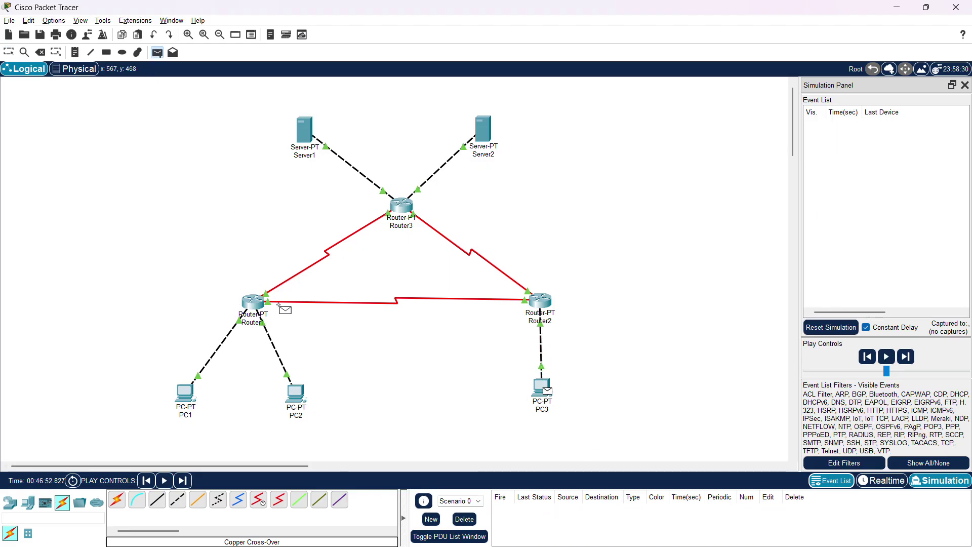
left_click(306, 142)
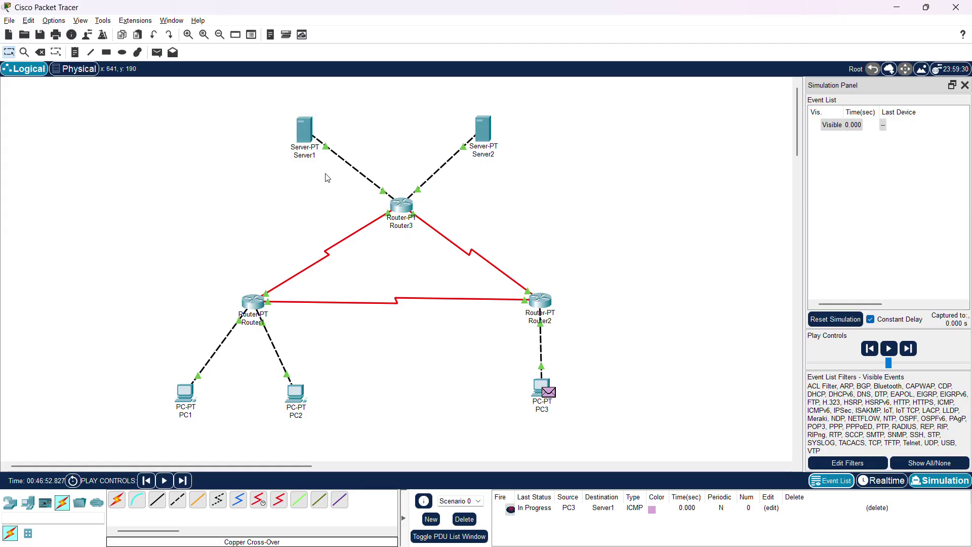
left_click(888, 348)
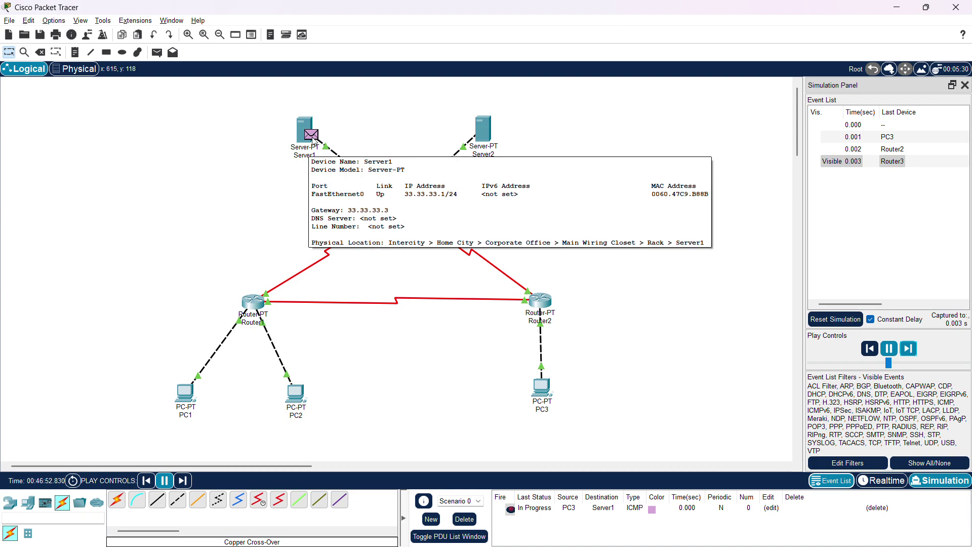
left_click(909, 349)
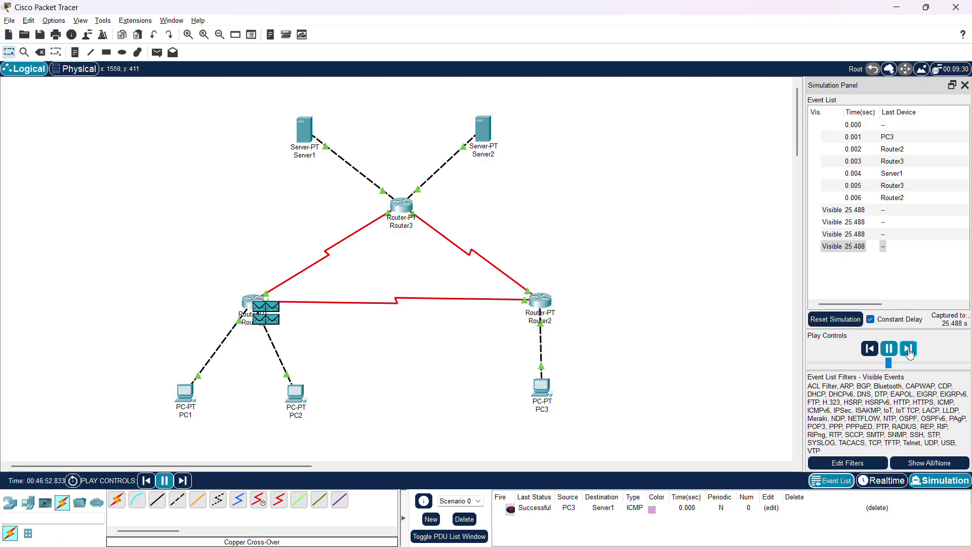
- Delete the scenario, create a simple PDU from Router3 to PC3, and advance it until PC3's reply reaches Router2
left_click(464, 520)
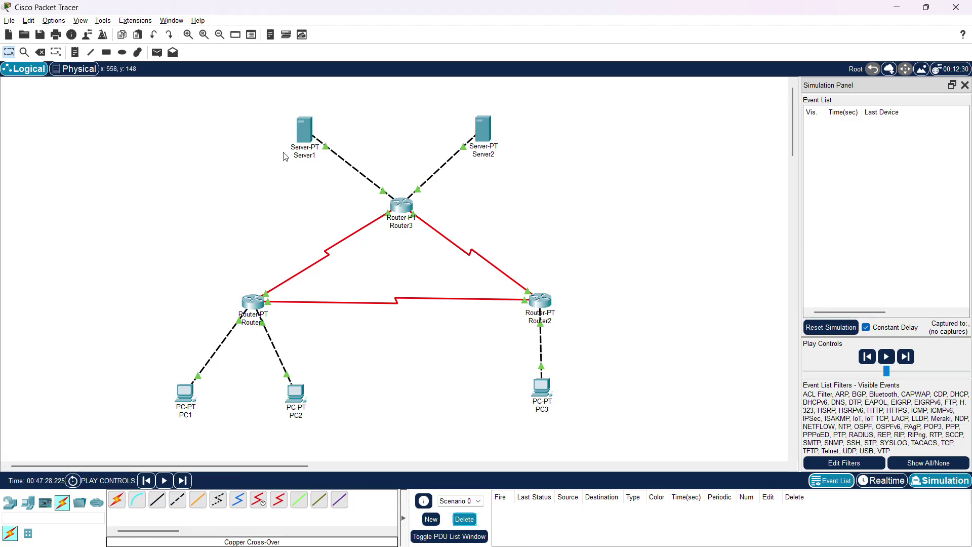
left_click(161, 56)
left_click(403, 207)
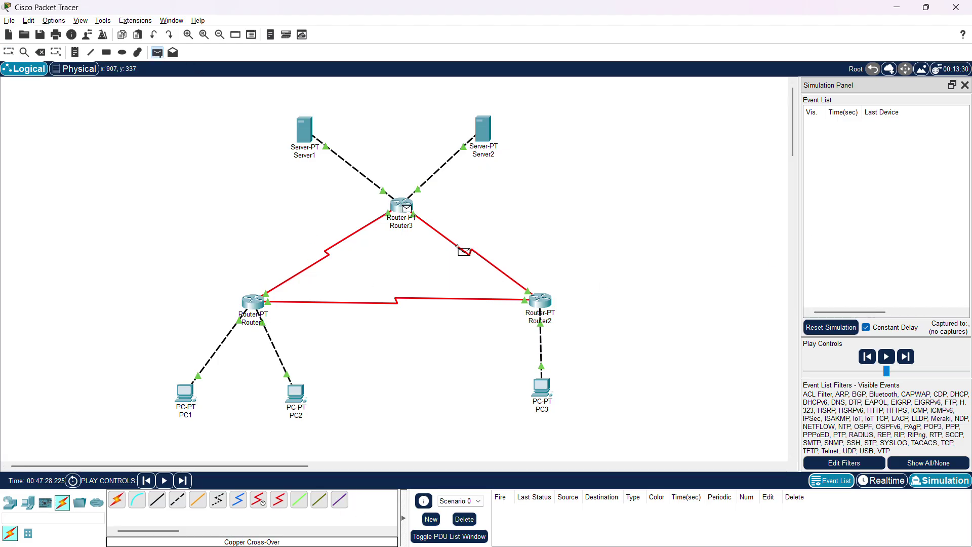
left_click(548, 393)
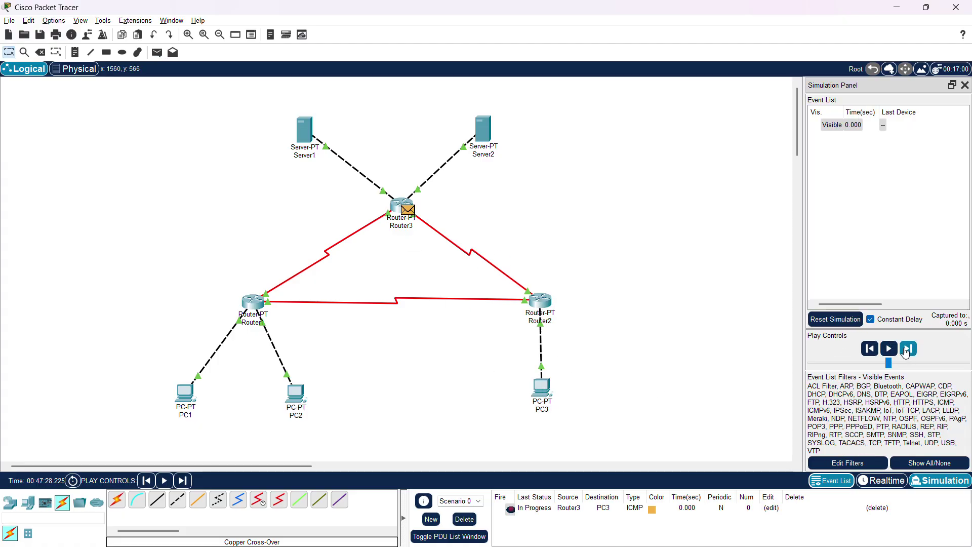
left_click(908, 349)
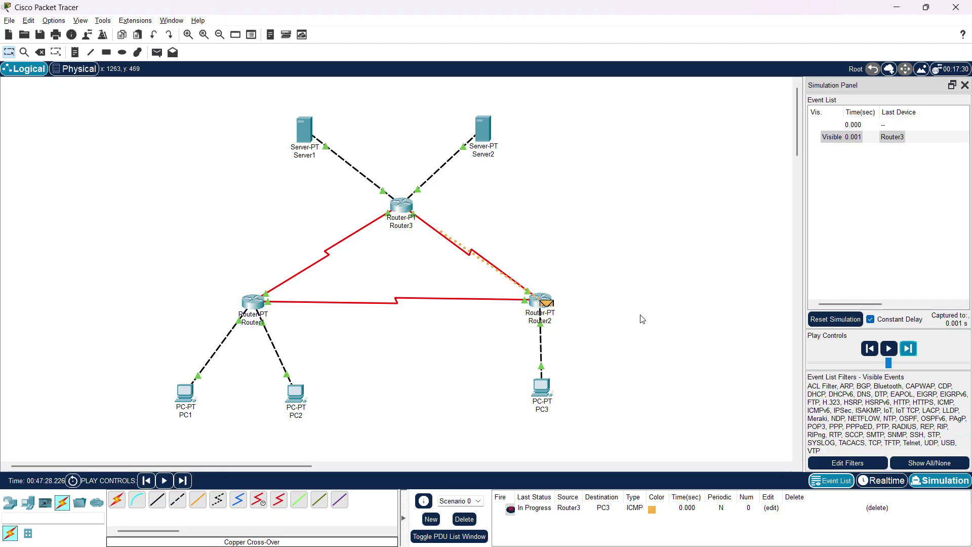
left_click(907, 349)
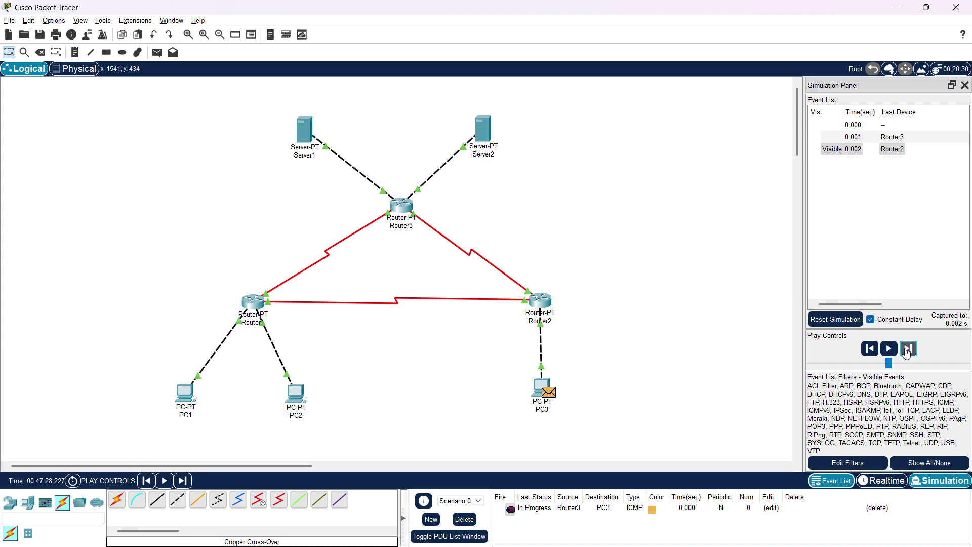
left_click(907, 349)
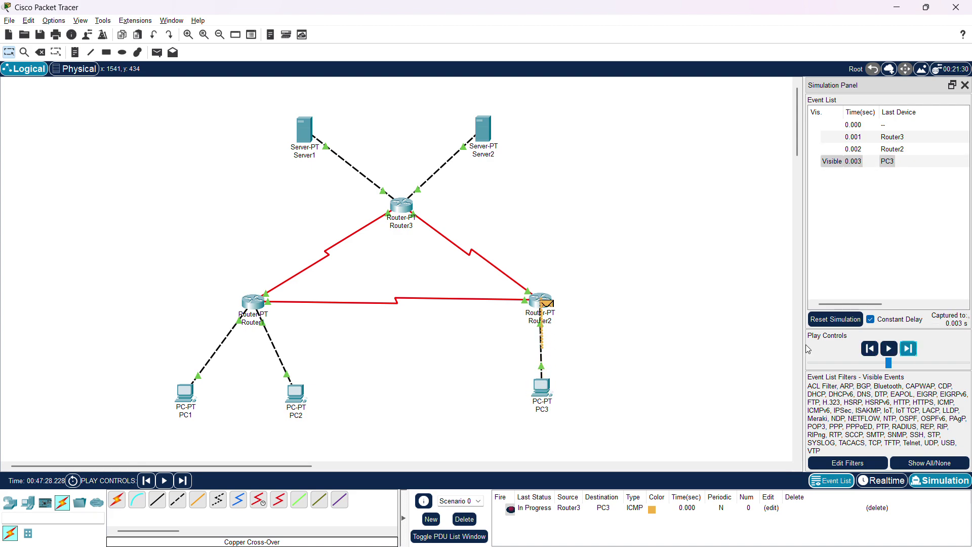
- Replace the Router3-to-PC3 scenario with a simple PDU from PC3 to Server1 and advance it event by event until the reply reaches PC3
left_click(465, 520)
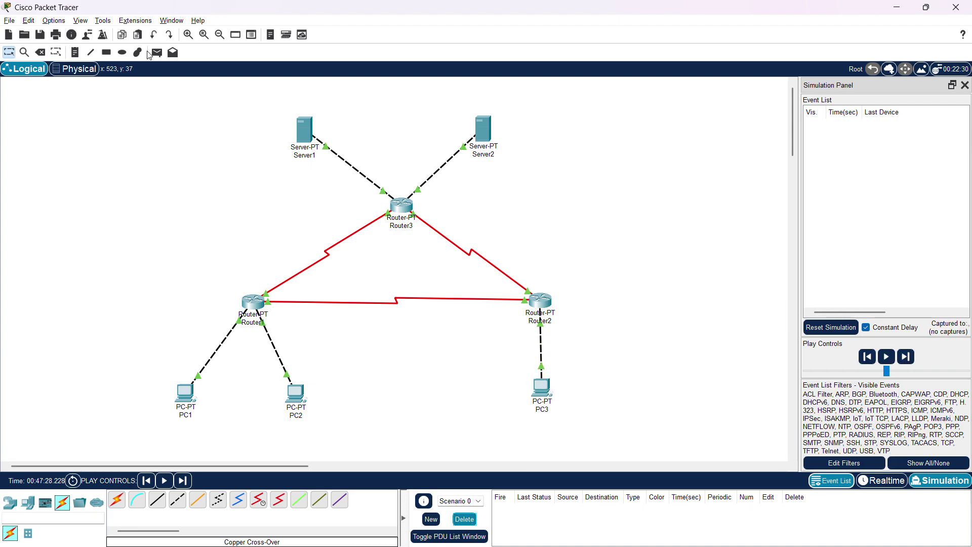
left_click(156, 53)
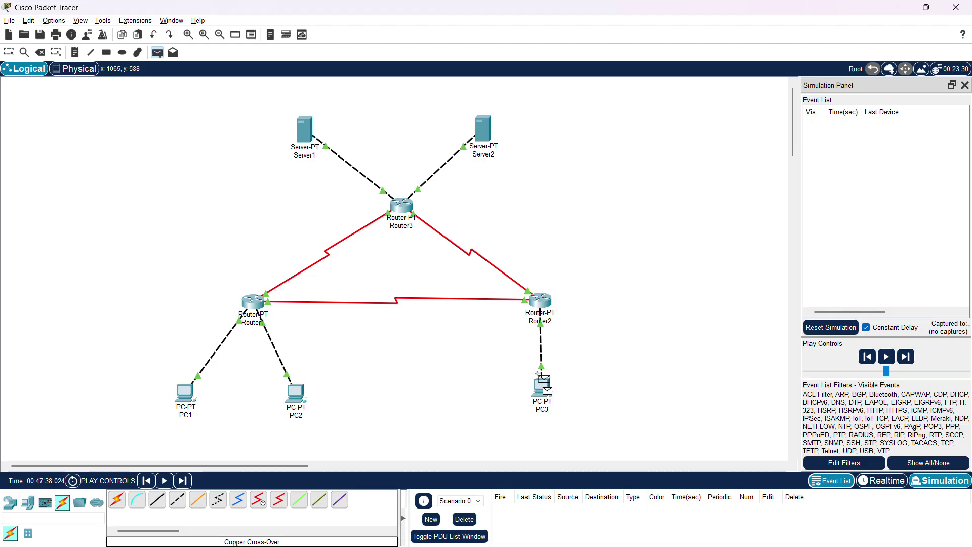
left_click(307, 129)
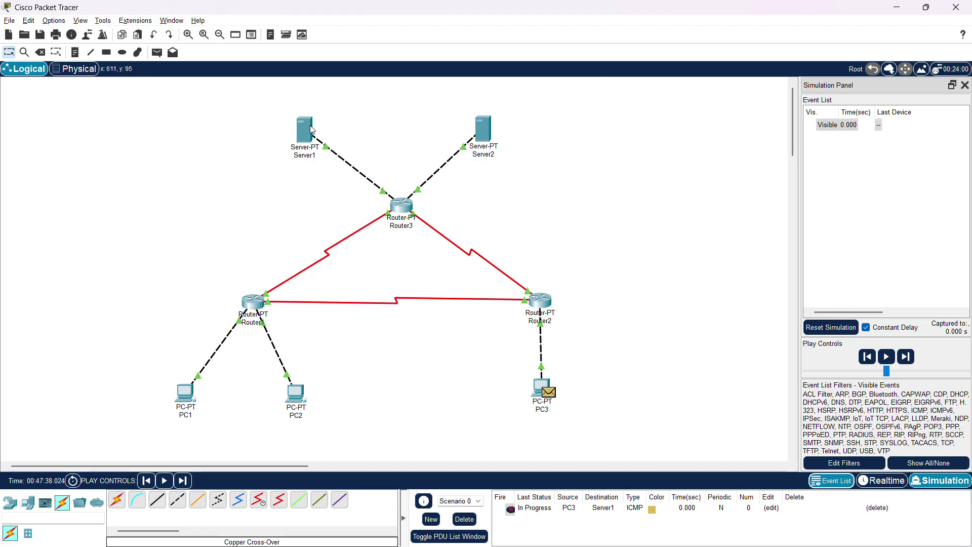
left_click(909, 348)
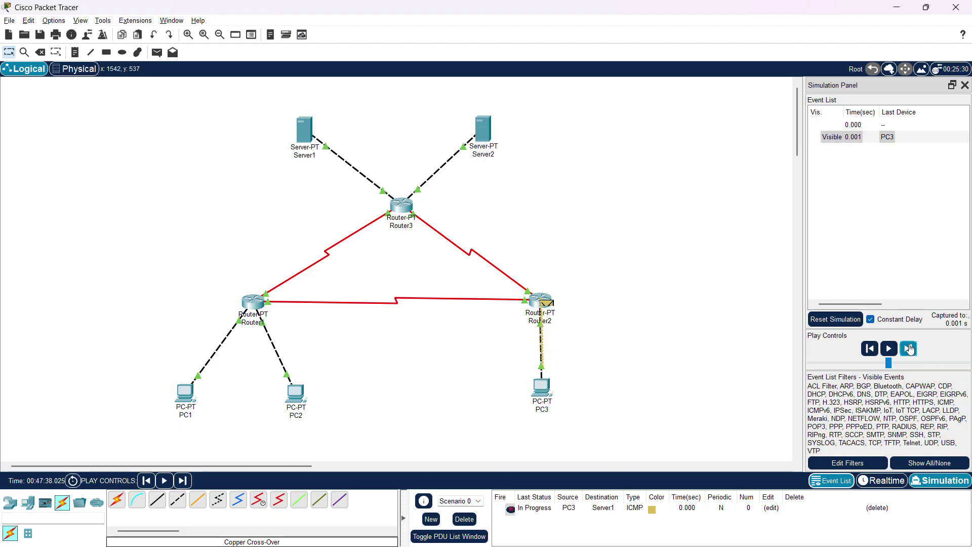
left_click(909, 349)
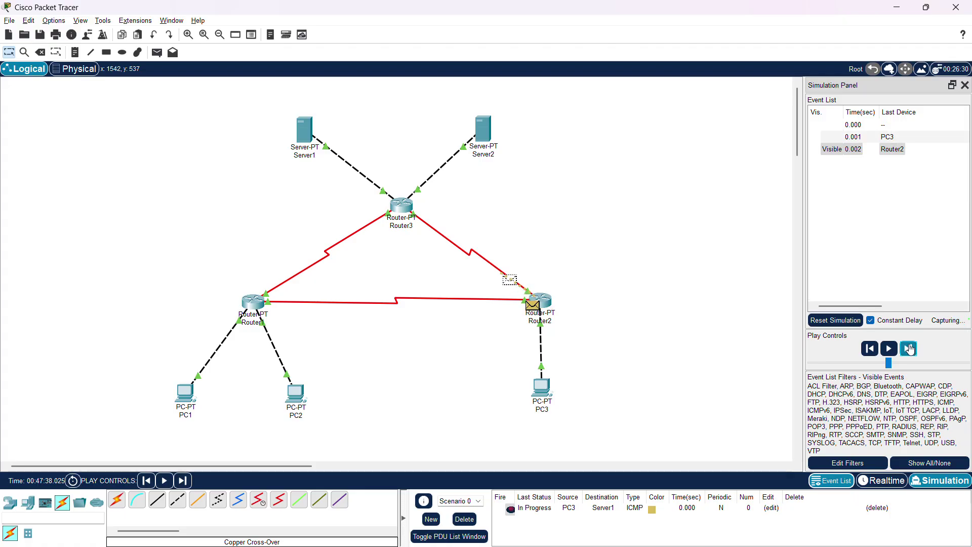
left_click(909, 349)
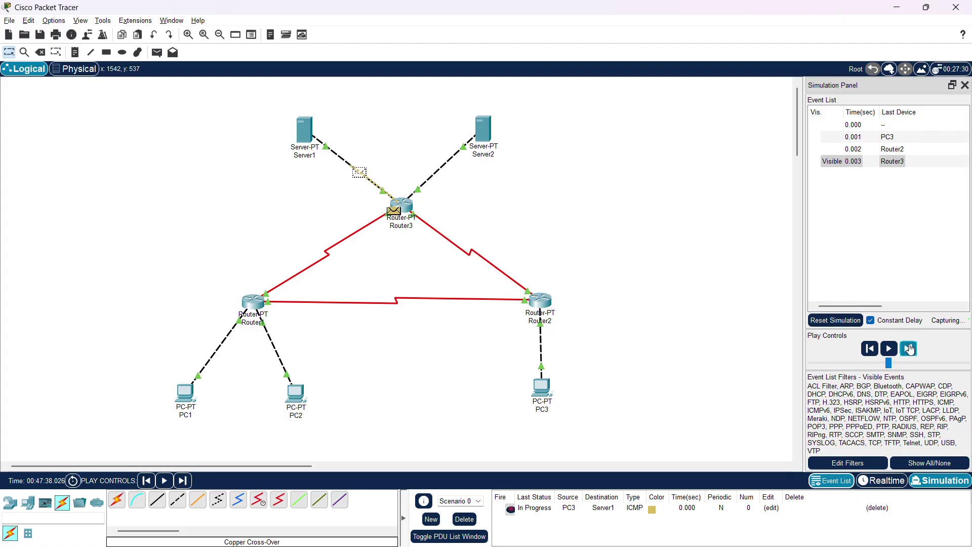
left_click(909, 348)
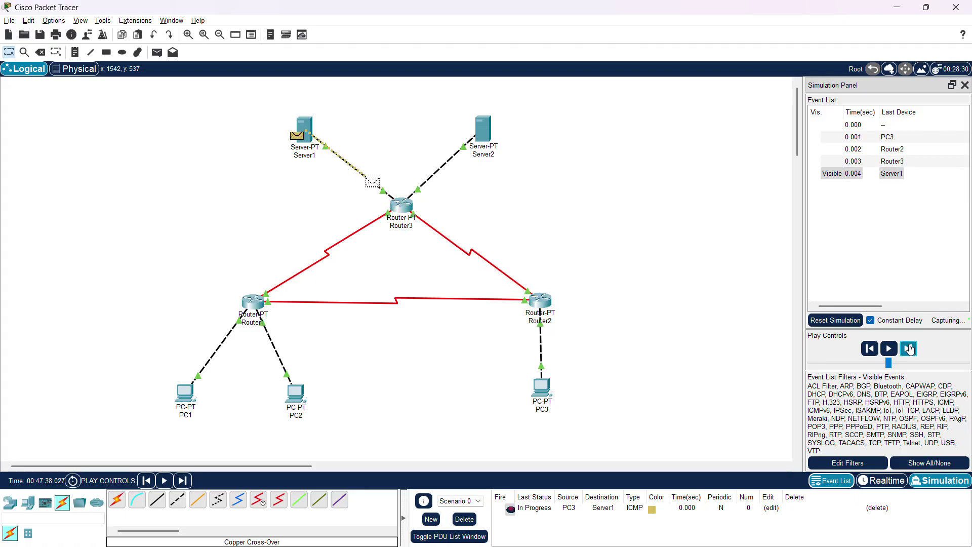
left_click(909, 349)
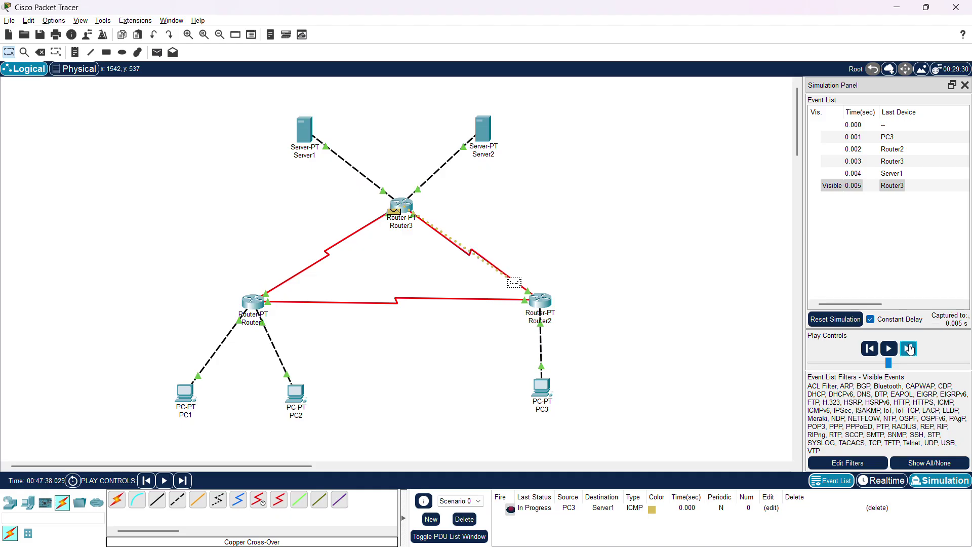
left_click(909, 348)
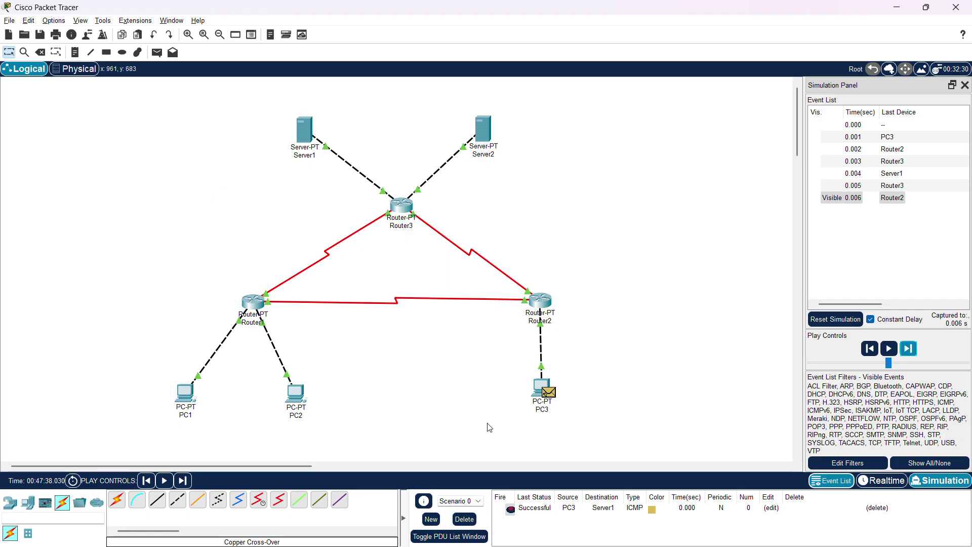
- Replace the scenario with a simple PDU from PC3 to Server2 and advance it through every hop until the reply returns to PC3
left_click(464, 520)
left_click(157, 52)
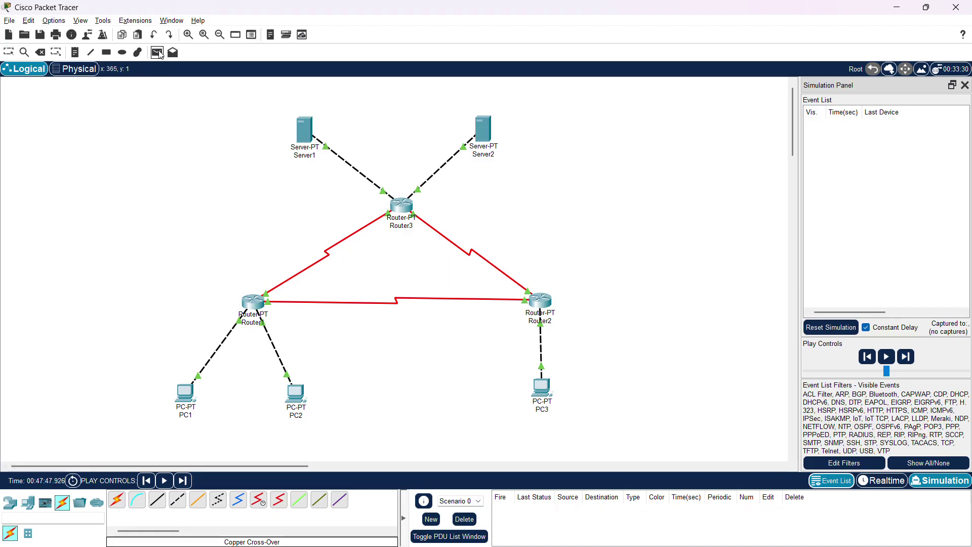
left_click(541, 389)
left_click(495, 138)
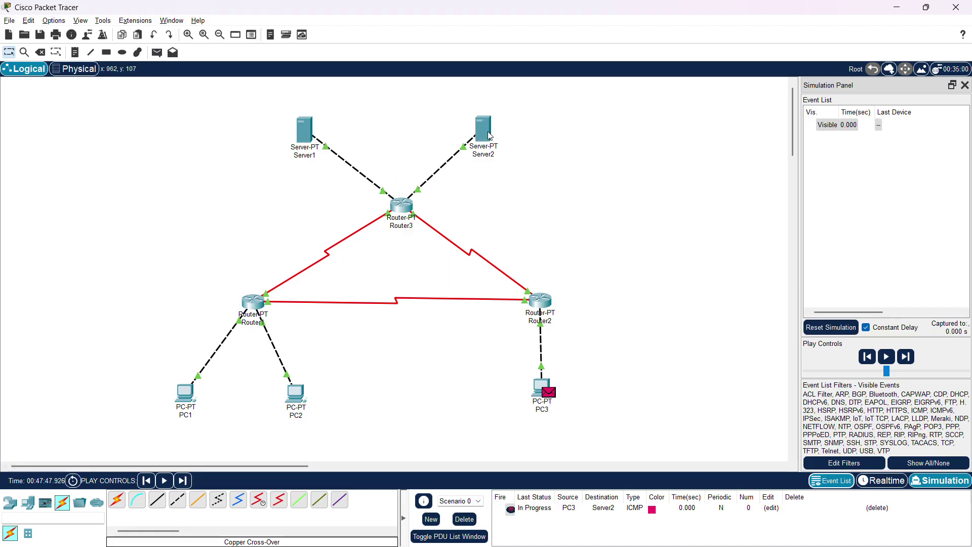
left_click(907, 349)
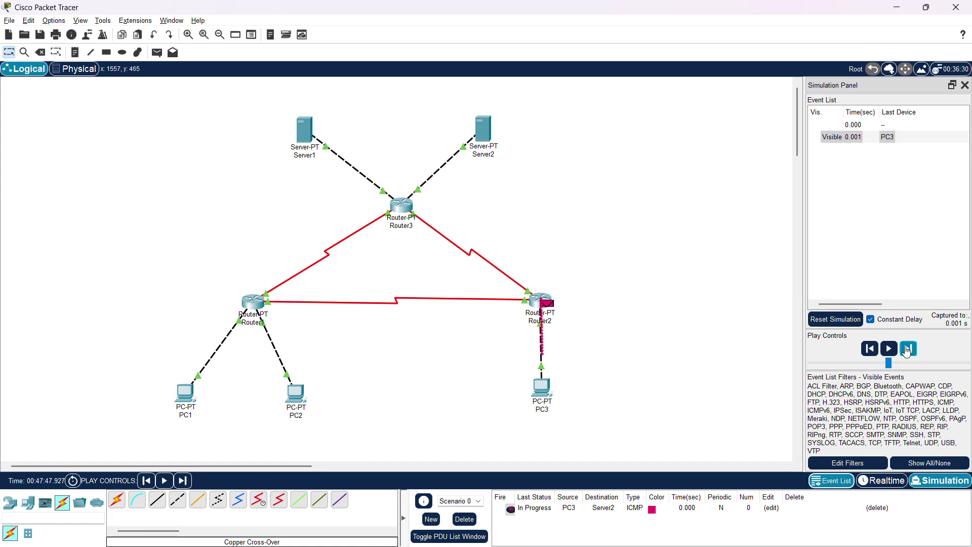
left_click(907, 349)
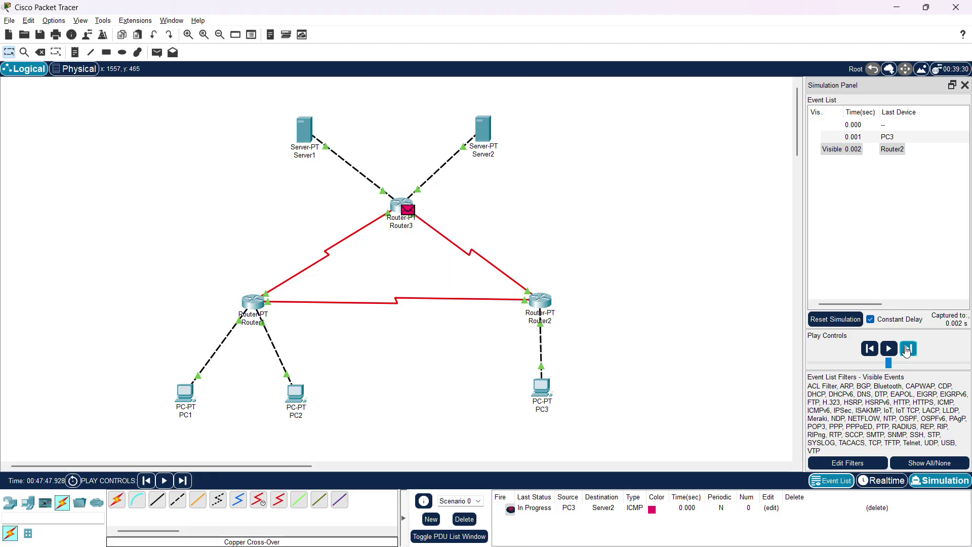
left_click(906, 349)
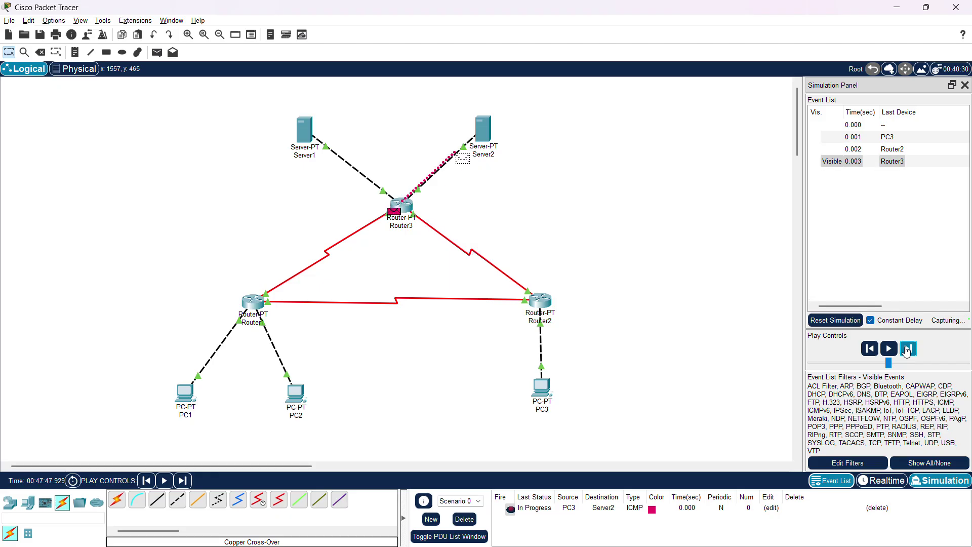
left_click(906, 349)
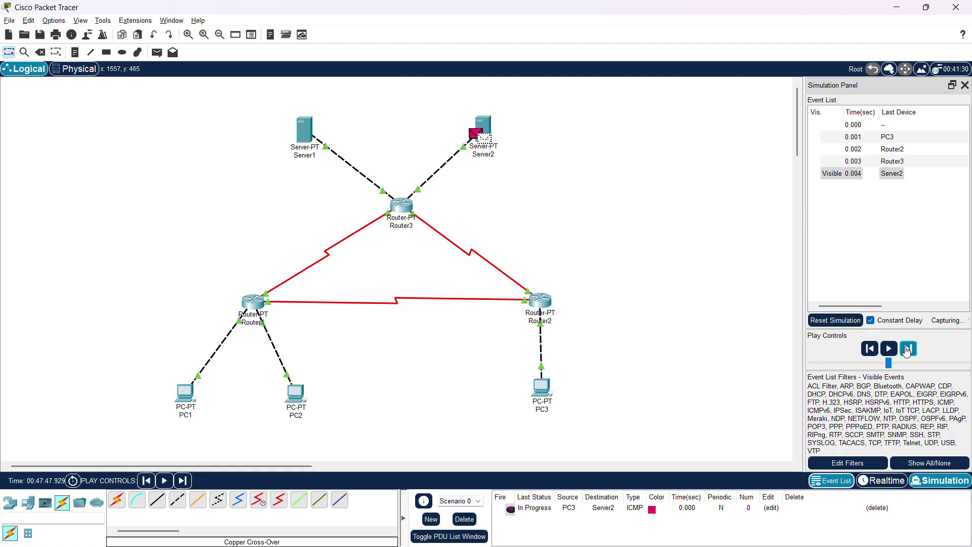
left_click(907, 350)
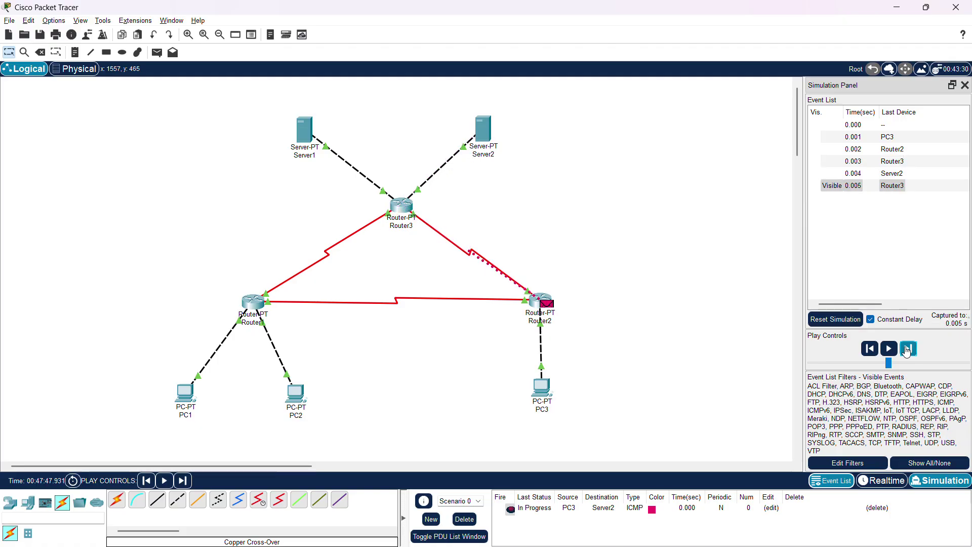
left_click(906, 350)
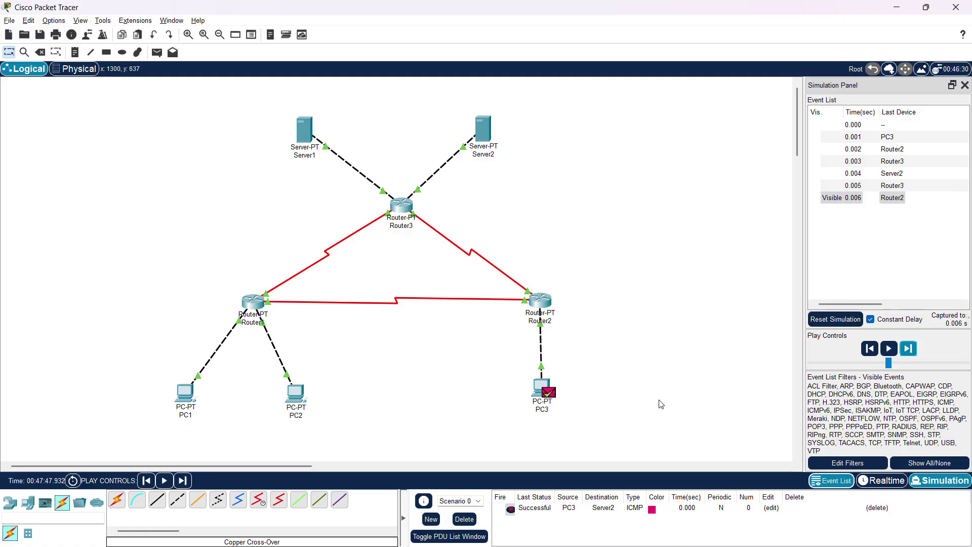
- Check the exercise's scenario list in the browser, and replace the Packet Tracer scenario with a simple PDU from Server1 to Server2
key("alt+Tab")
scroll(395, 331, "down", 1)
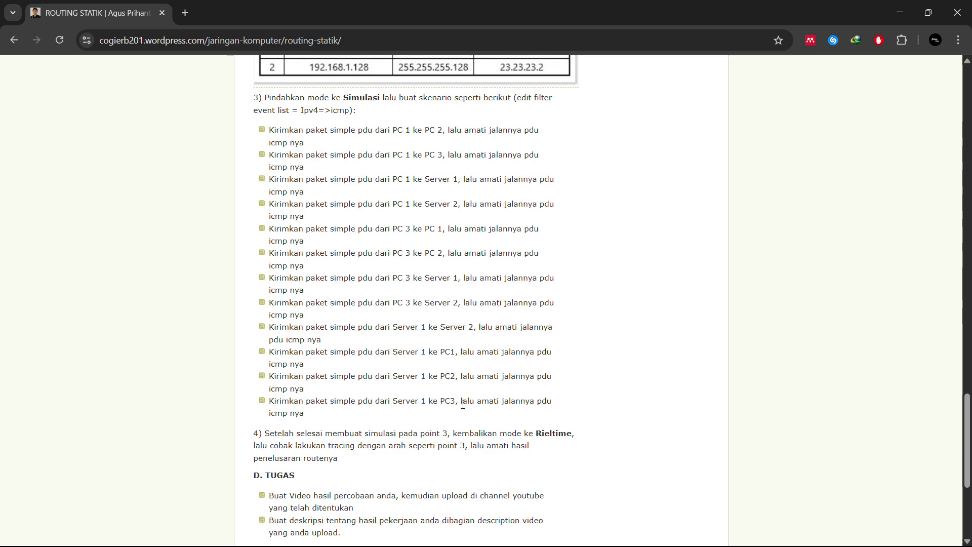
key("alt+Tab")
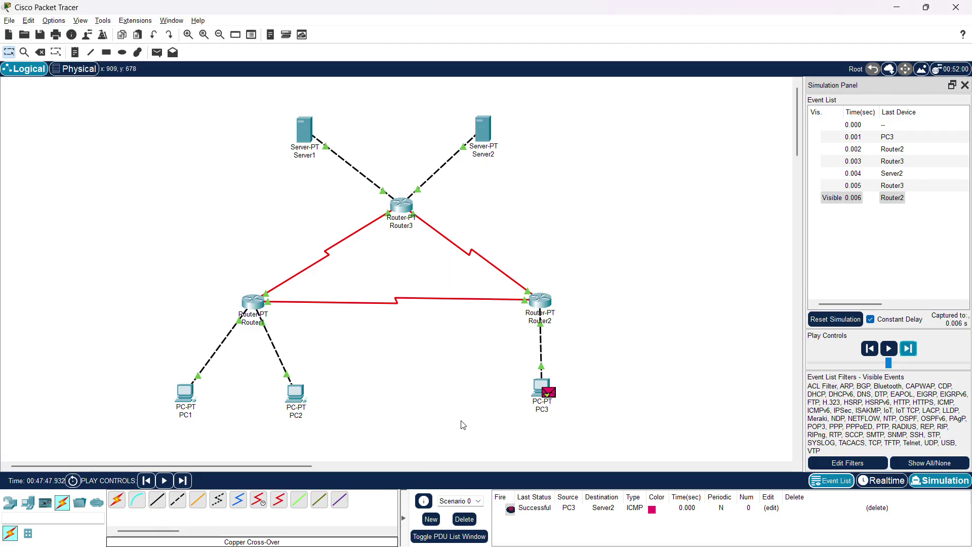
left_click(464, 519)
left_click(157, 52)
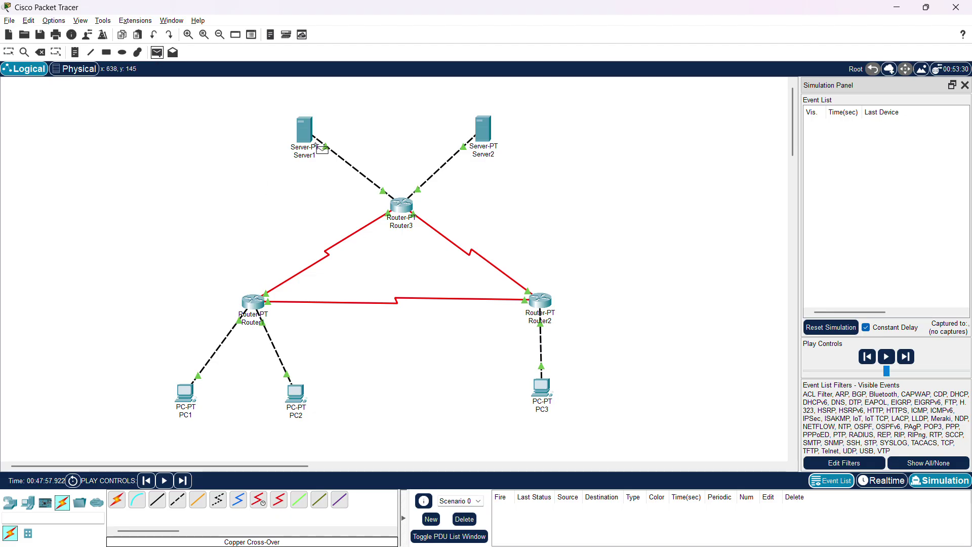
left_click(303, 129)
left_click(479, 129)
left_click(479, 133)
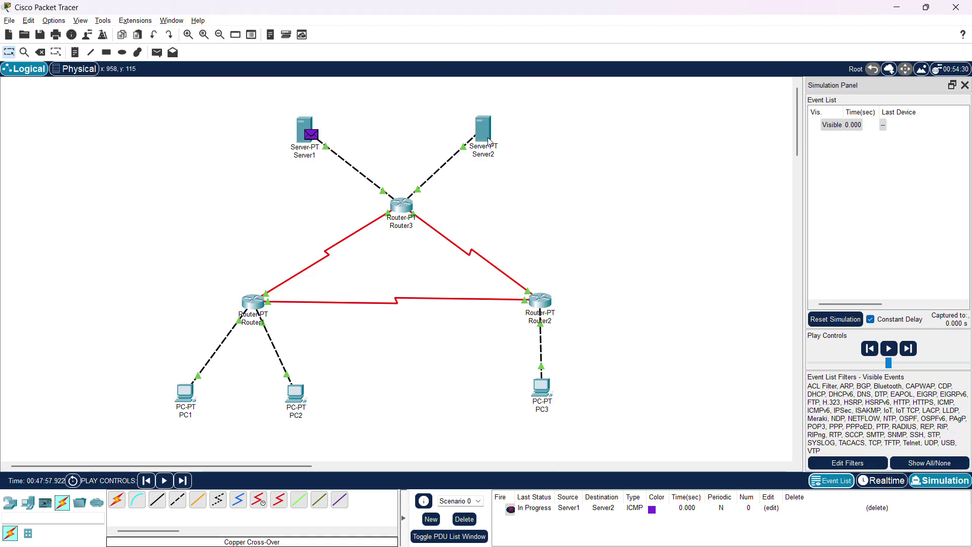
- Advance the Server1-to-Server2 PDU event by event until the reply reaches Server1
left_click(909, 348)
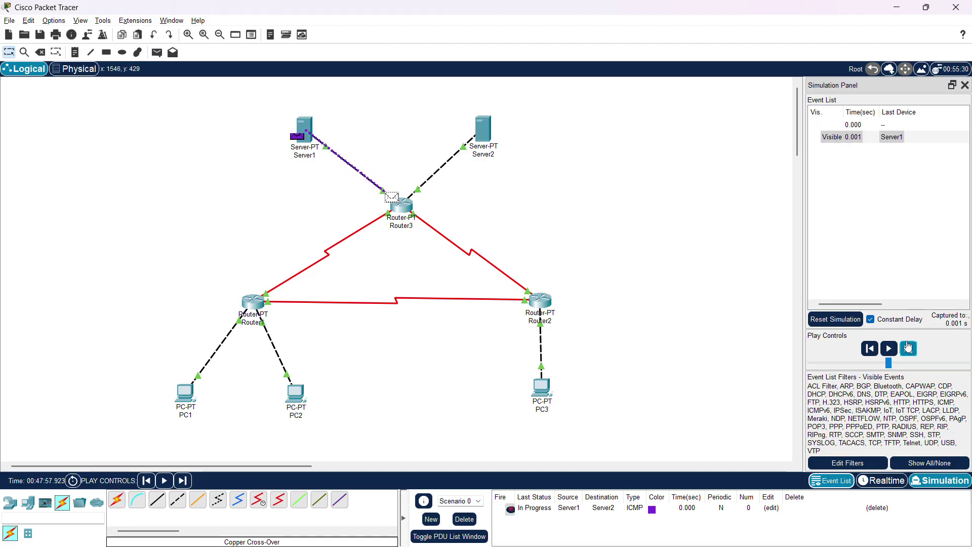
left_click(908, 348)
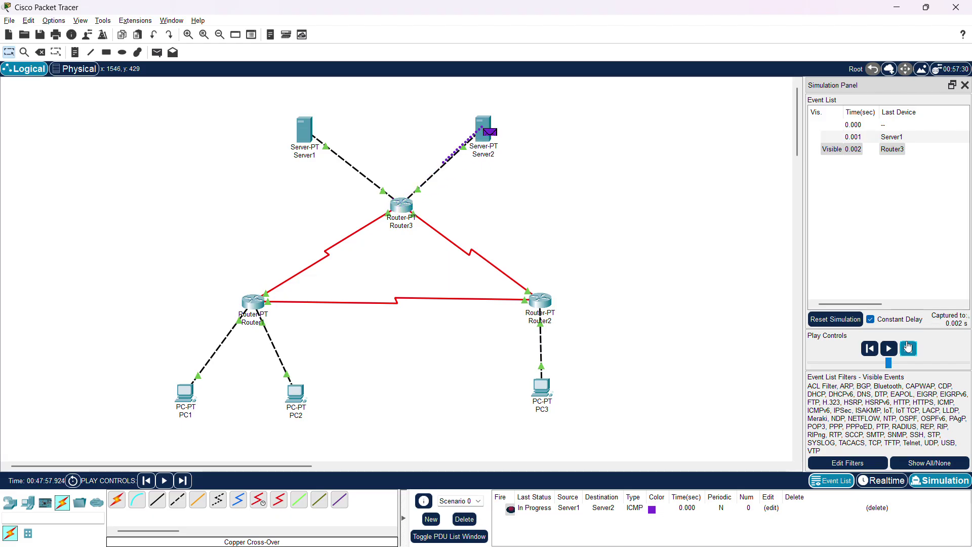
left_click(908, 348)
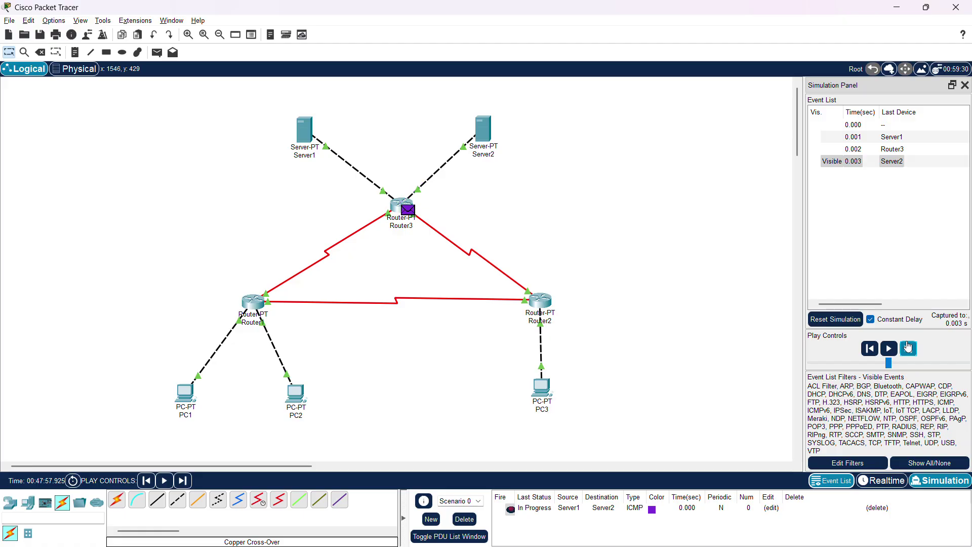
left_click(908, 349)
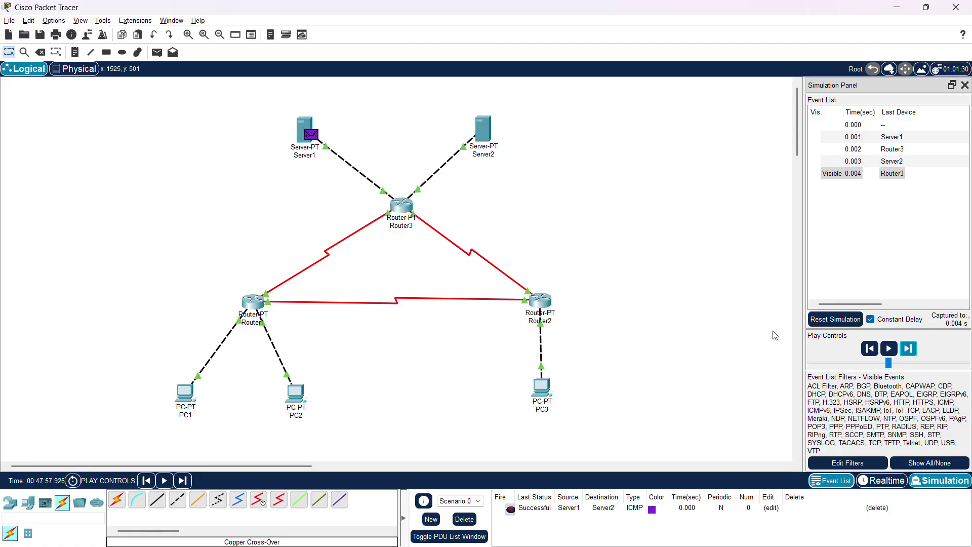
- Replace the scenario with a simple PDU from Server1 to PC1 and advance it event by event until the reply reaches Server1
left_click(465, 519)
left_click(157, 53)
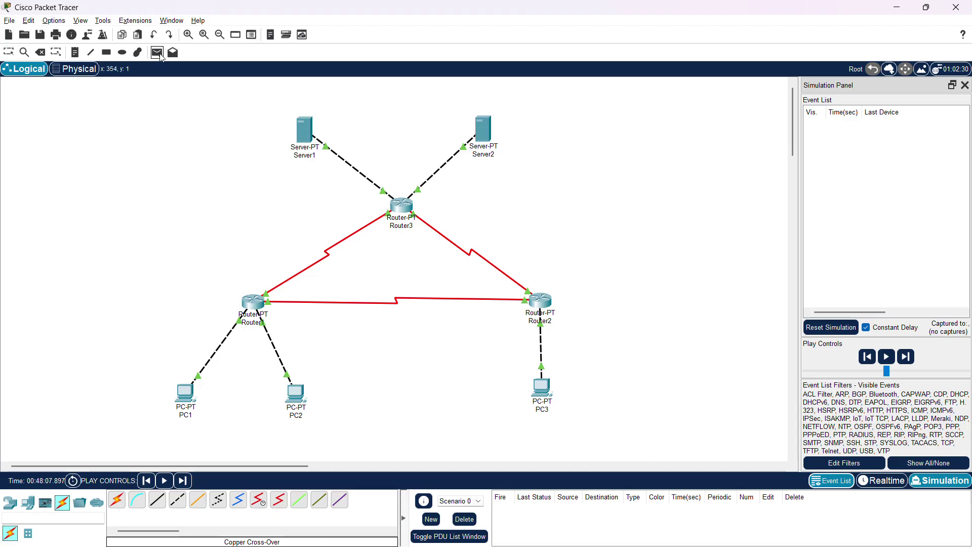
left_click(306, 132)
left_click(191, 401)
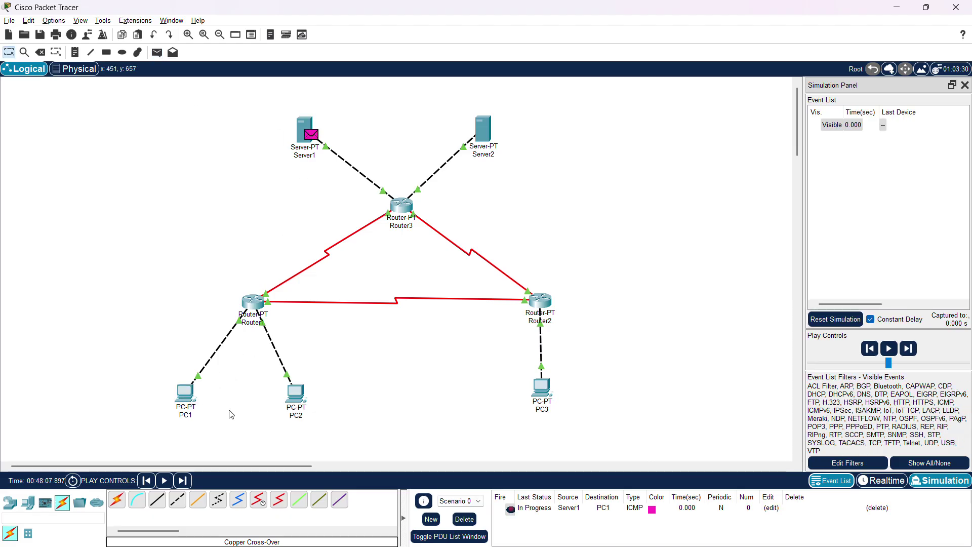
left_click(908, 349)
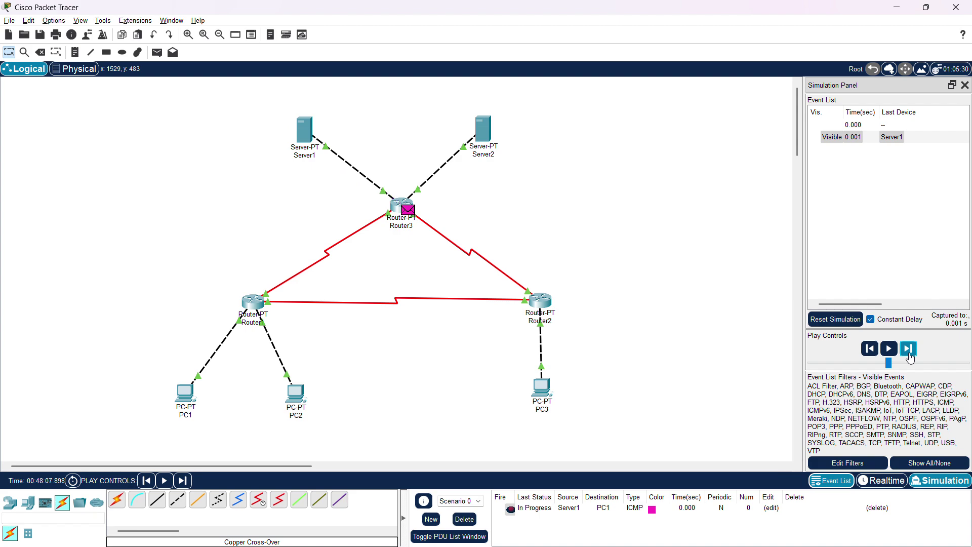
left_click(909, 349)
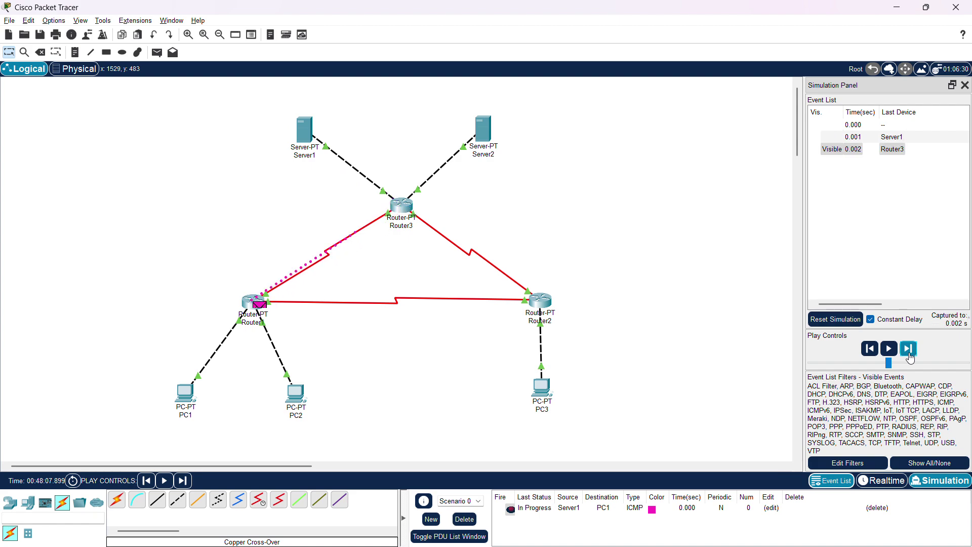
left_click(909, 349)
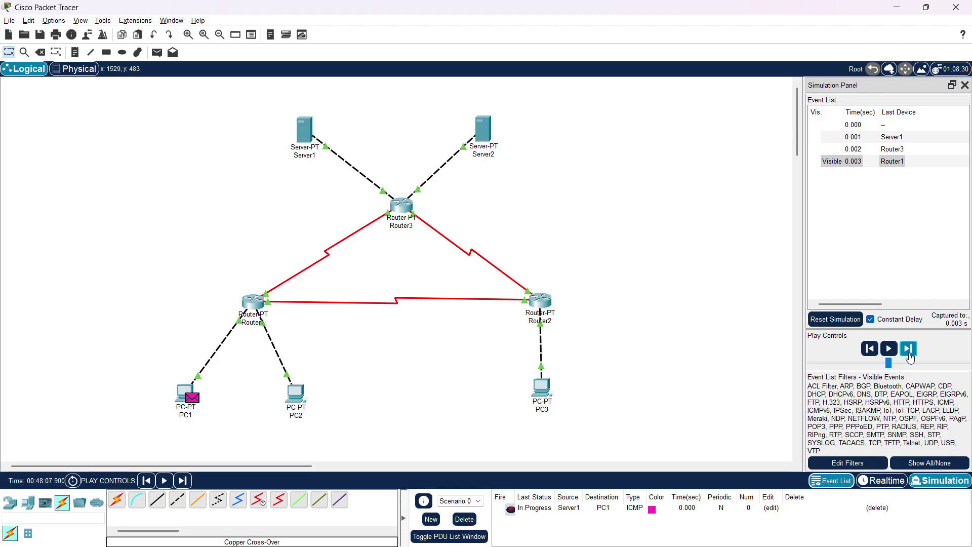
left_click(909, 354)
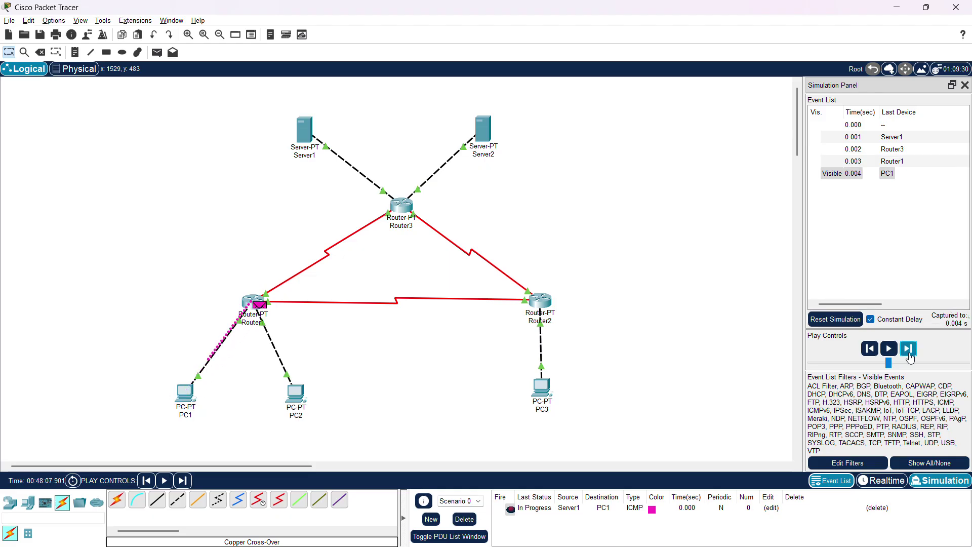
left_click(910, 356)
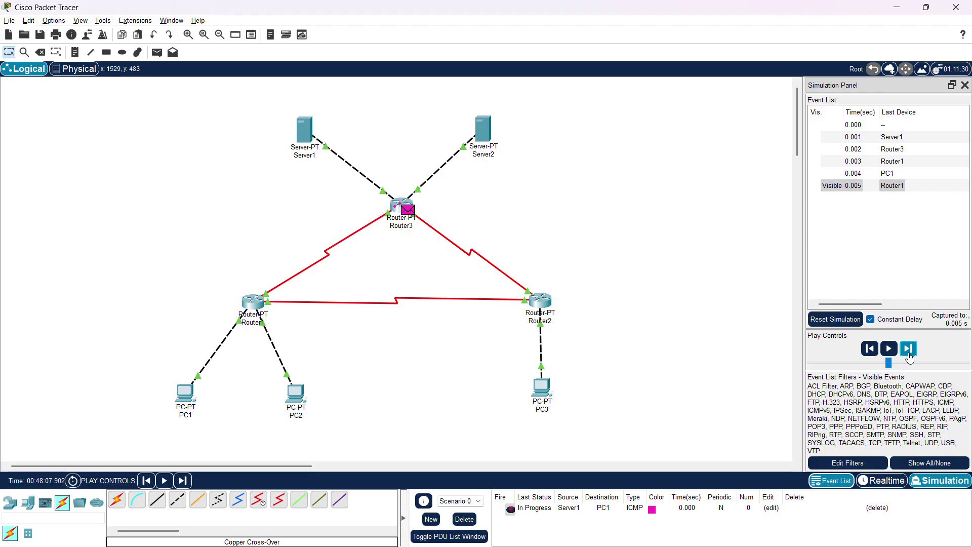
left_click(910, 356)
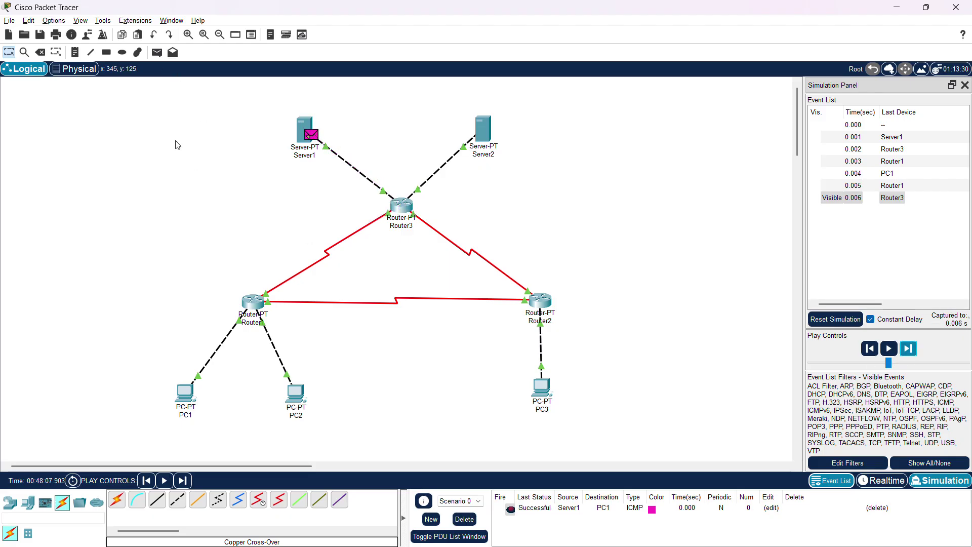
- Delete the Server1-to-PC1 scenario and create a simple PDU from Server1 to PC2
left_click(465, 519)
left_click(157, 52)
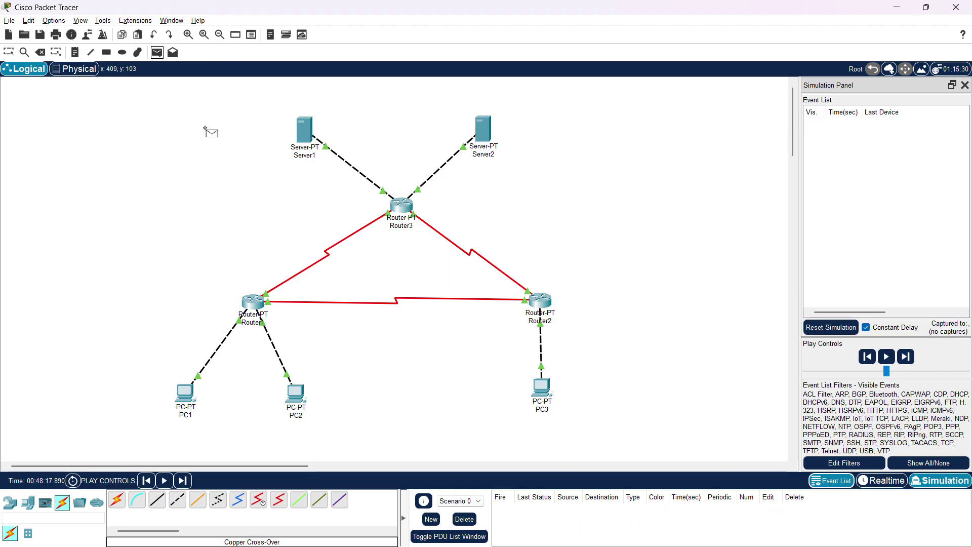
left_click(304, 127)
left_click(295, 393)
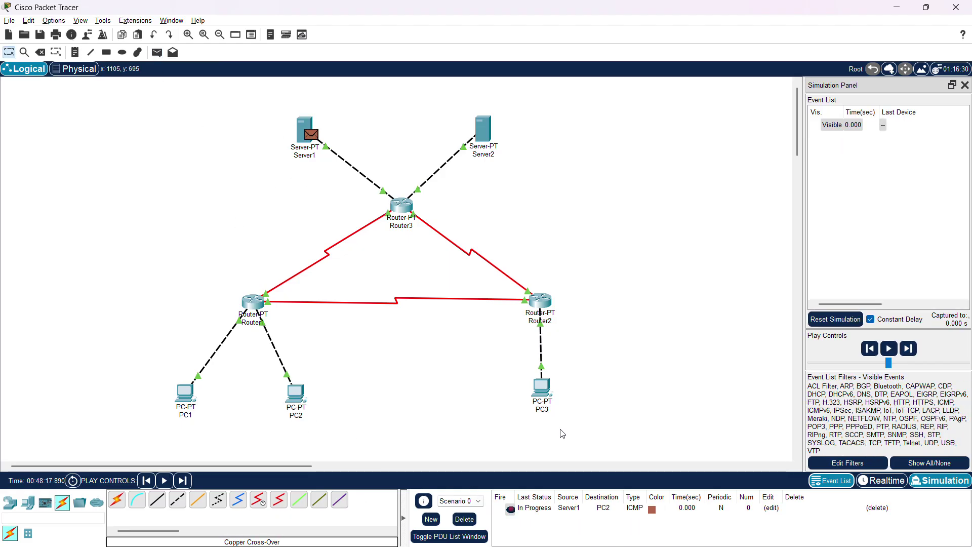
- Advance the Server1-to-PC2 PDU event by event until the reply reaches Server1
left_click(914, 349)
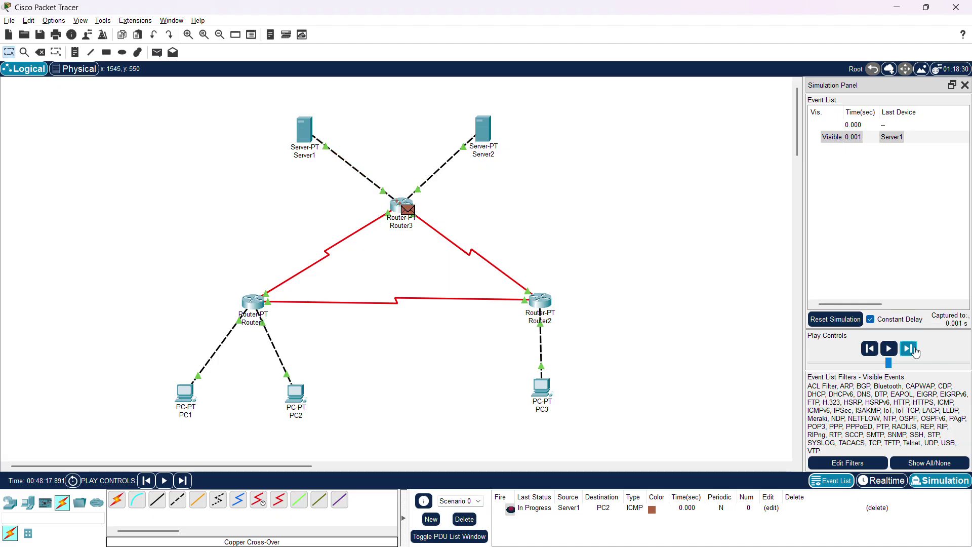
left_click(915, 349)
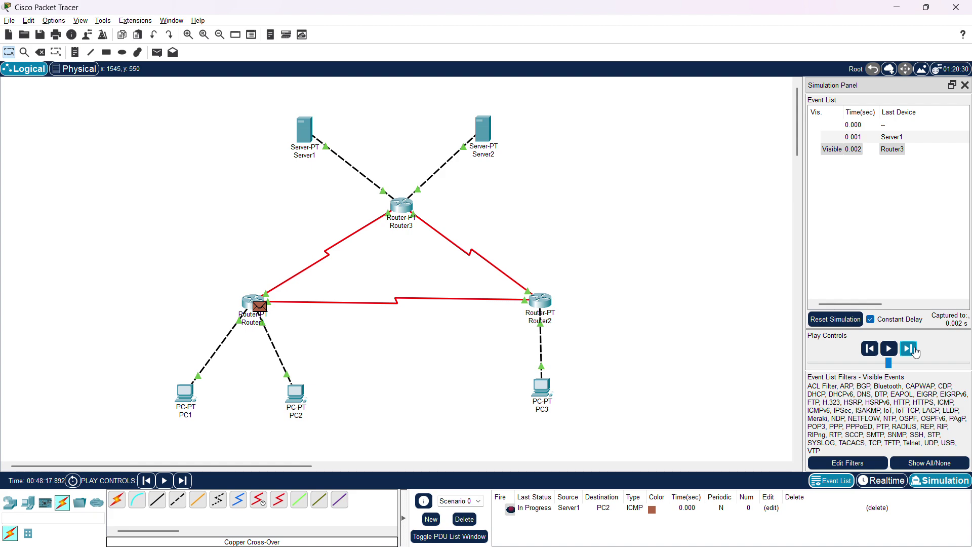
left_click(914, 350)
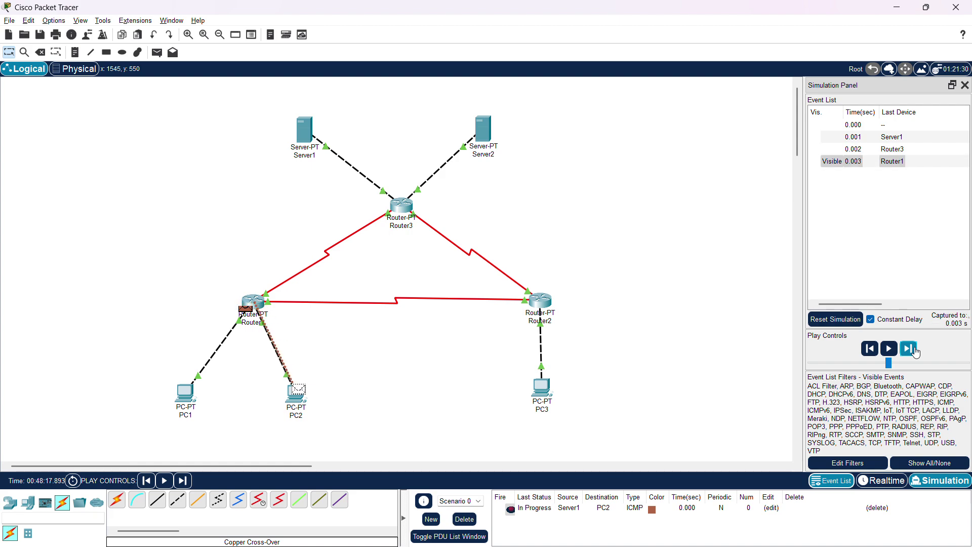
left_click(914, 349)
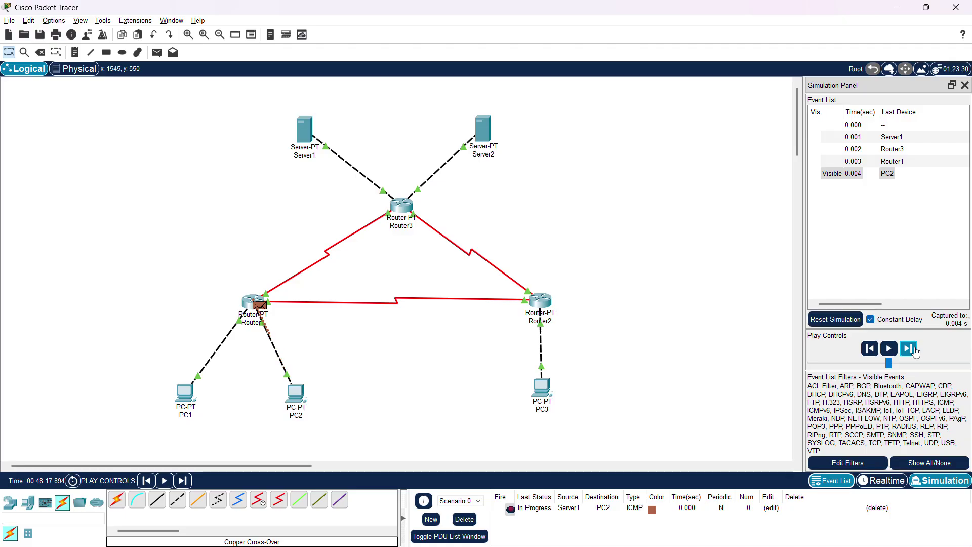
left_click(915, 349)
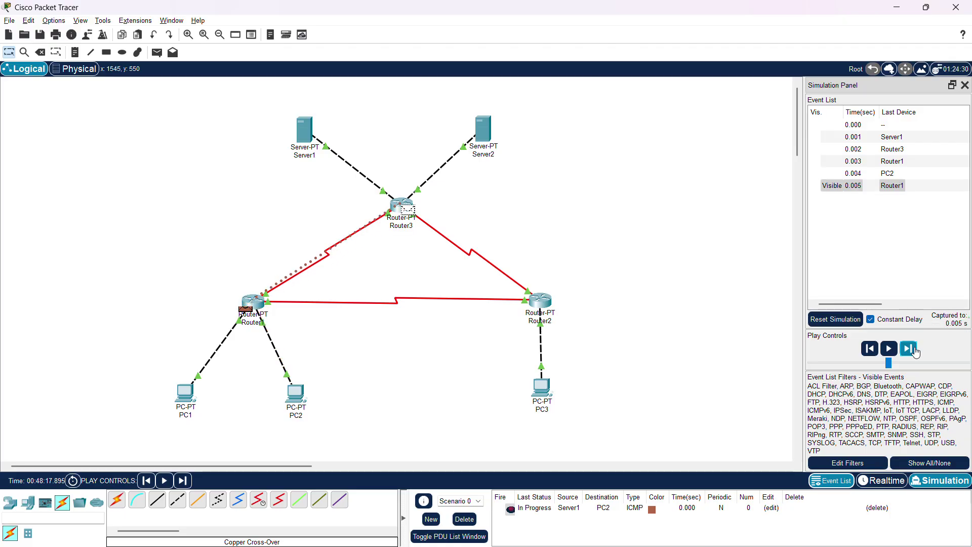
left_click(915, 349)
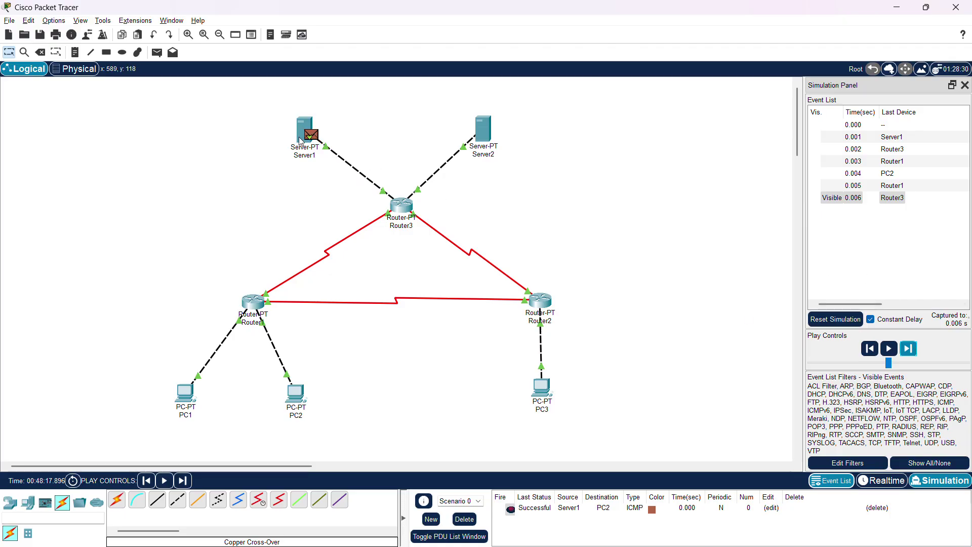
mouse_move(300, 142)
- Delete the Server1-to-PC2 scenario and create a simple PDU from Server1 to PC3
left_click(467, 522)
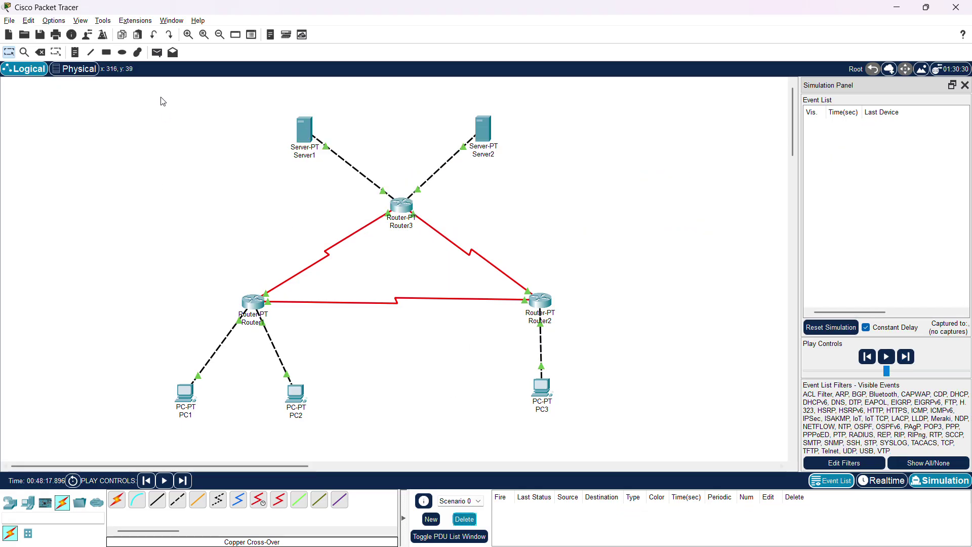
left_click(157, 53)
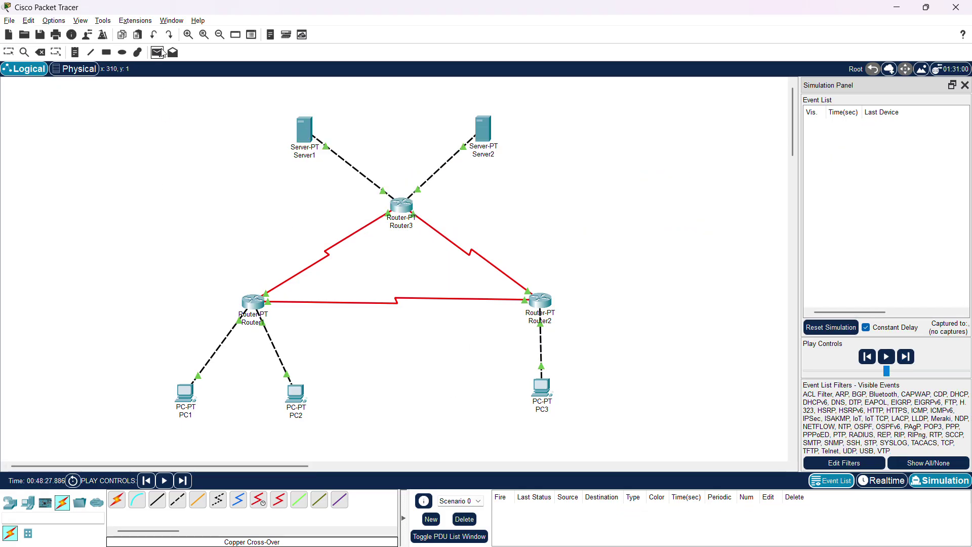
left_click(303, 135)
left_click(541, 388)
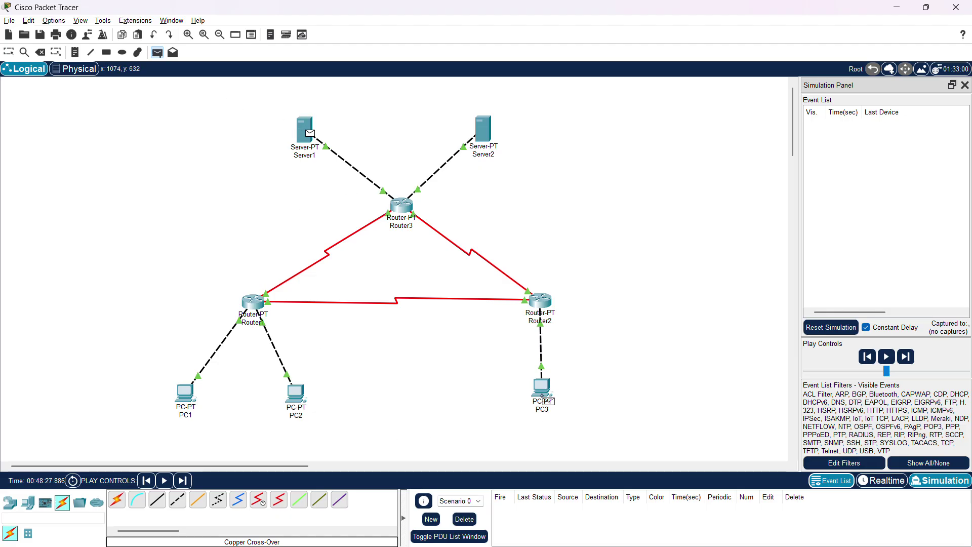
- Advance the Server1-to-PC3 PDU event by event until the reply reaches Server1
left_click(910, 349)
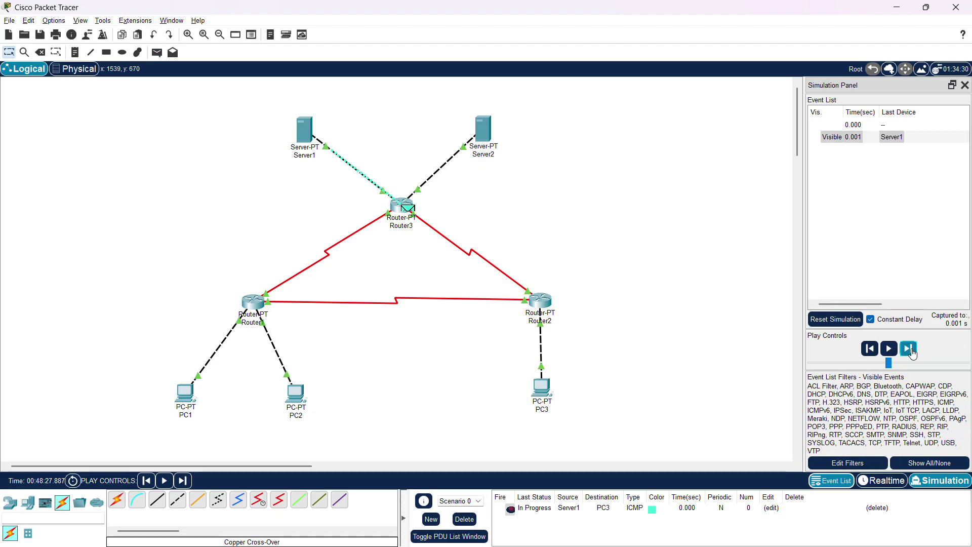
left_click(913, 353)
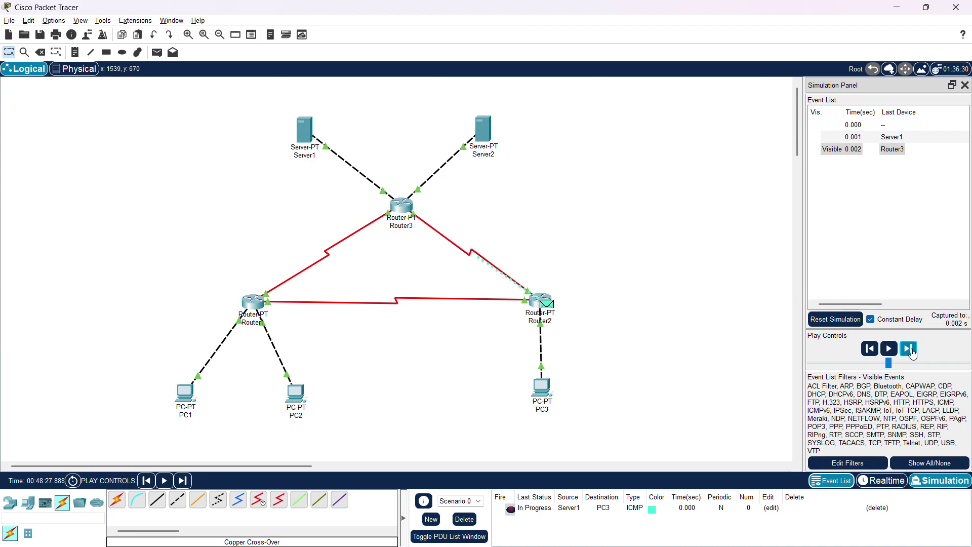
left_click(910, 349)
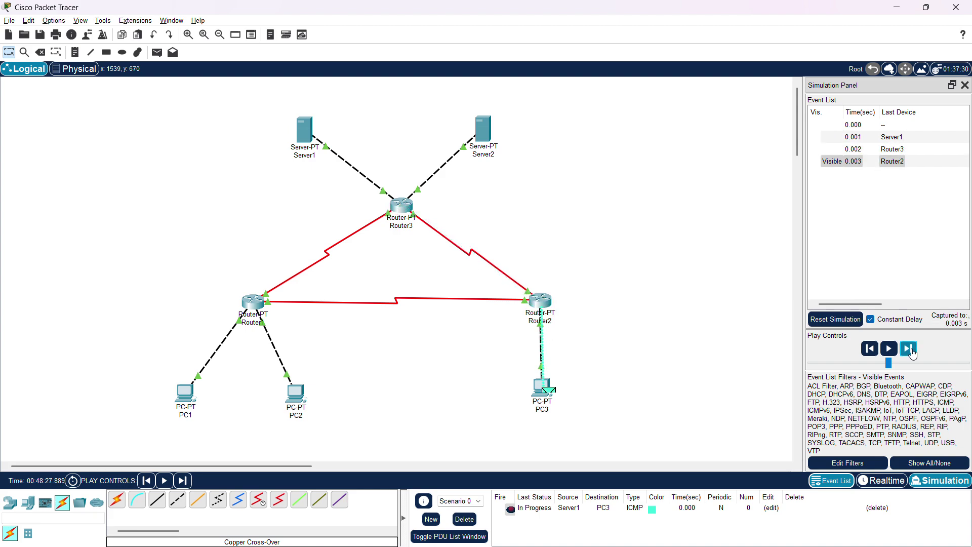
left_click(913, 353)
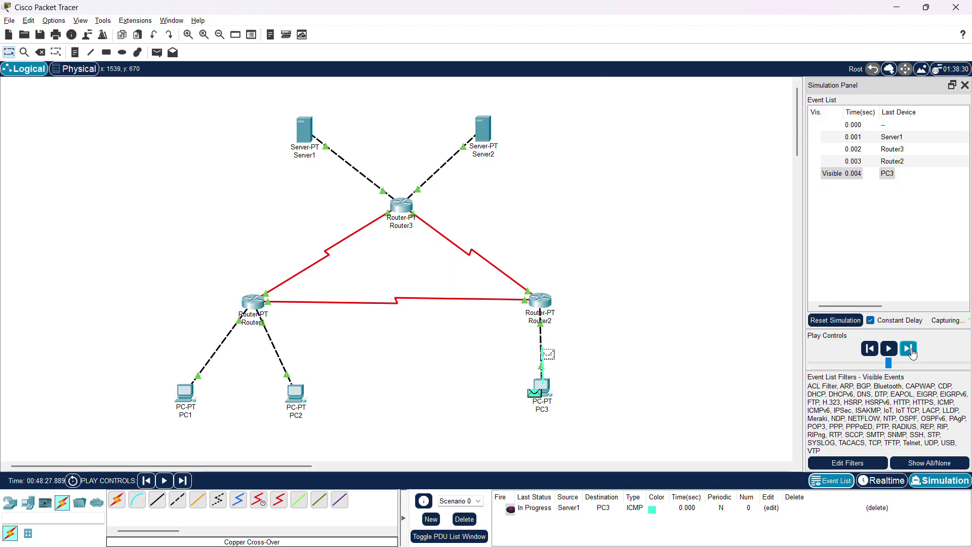
left_click(913, 353)
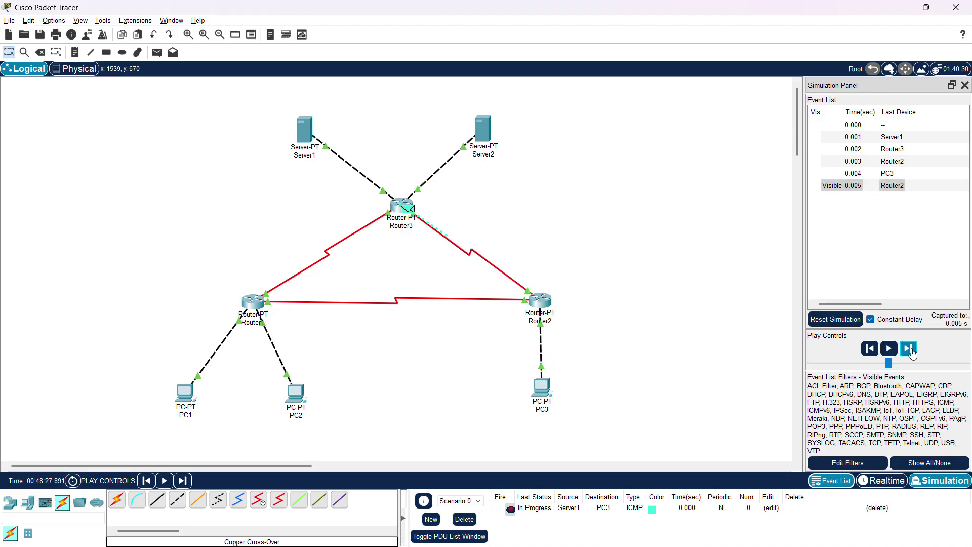
left_click(913, 353)
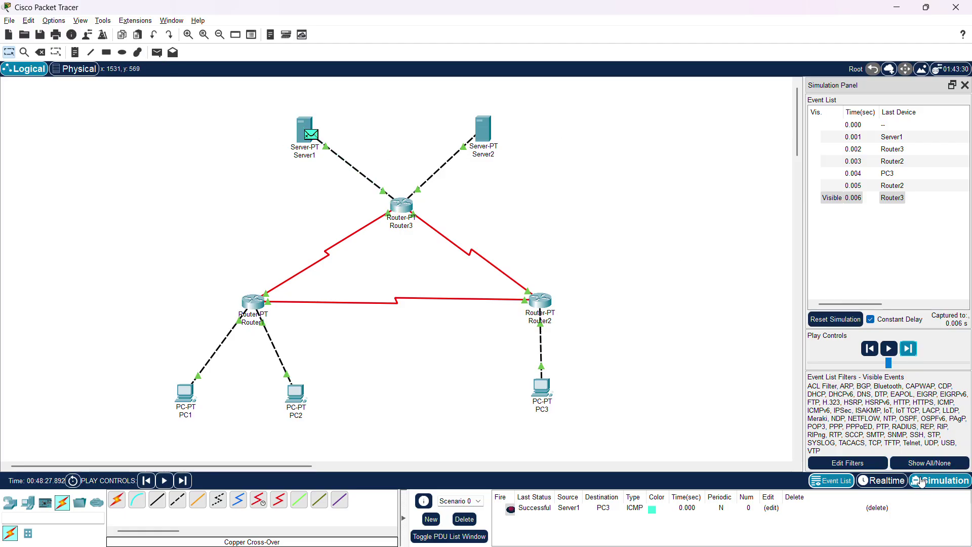
- Check the remaining exercise instructions in the browser, and delete the Server1-to-PC3 scenario in Packet Tracer
left_click(160, 55)
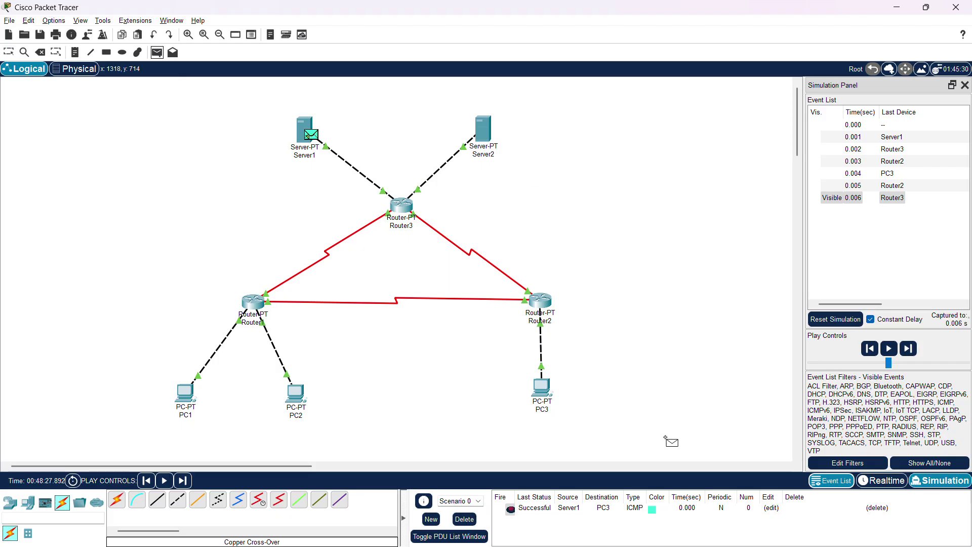
key("alt+Tab")
scroll(322, 392, "down", 1)
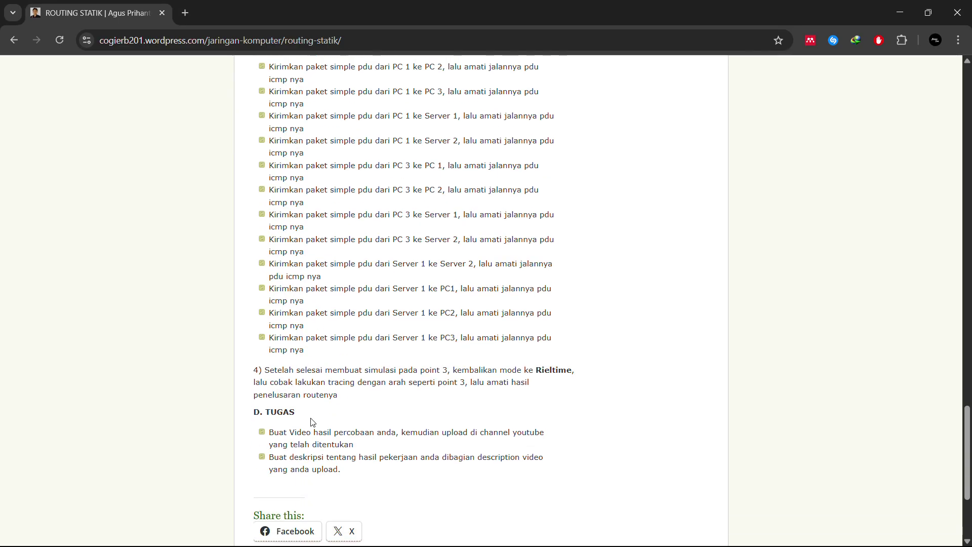
scroll(481, 402, "up", 1)
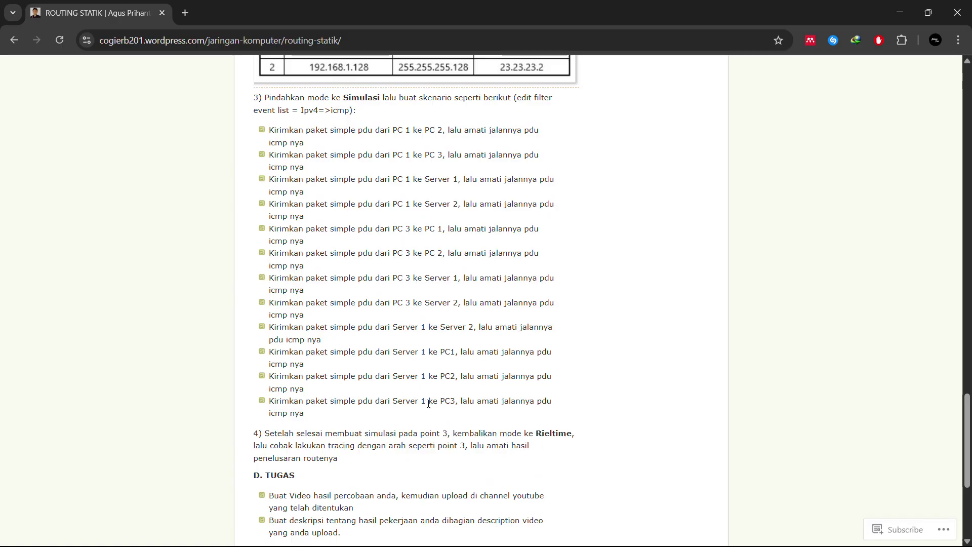
key("alt+Tab")
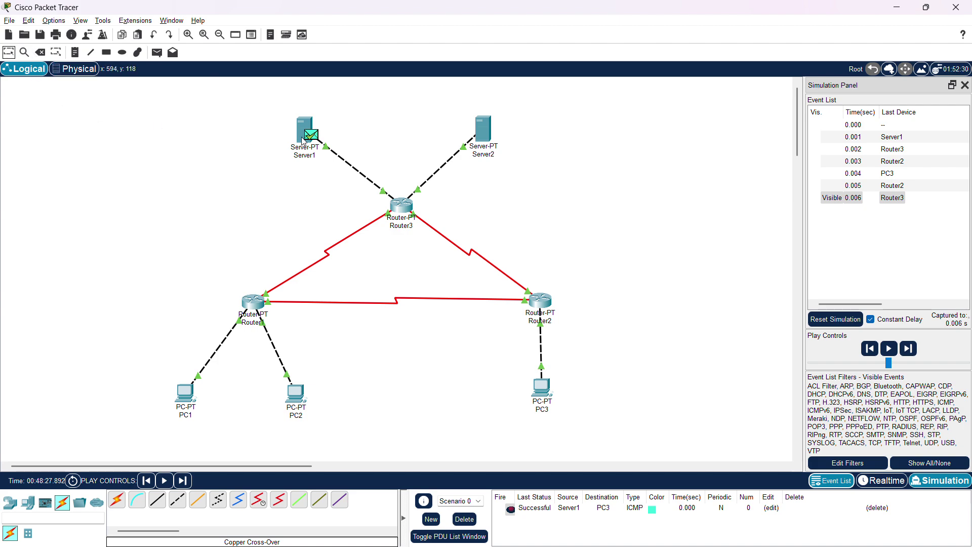
left_click(464, 519)
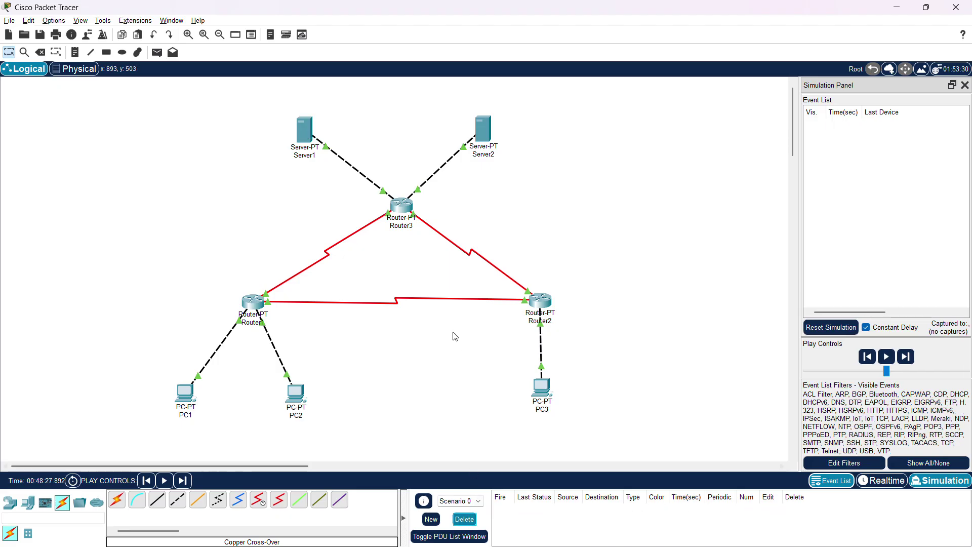